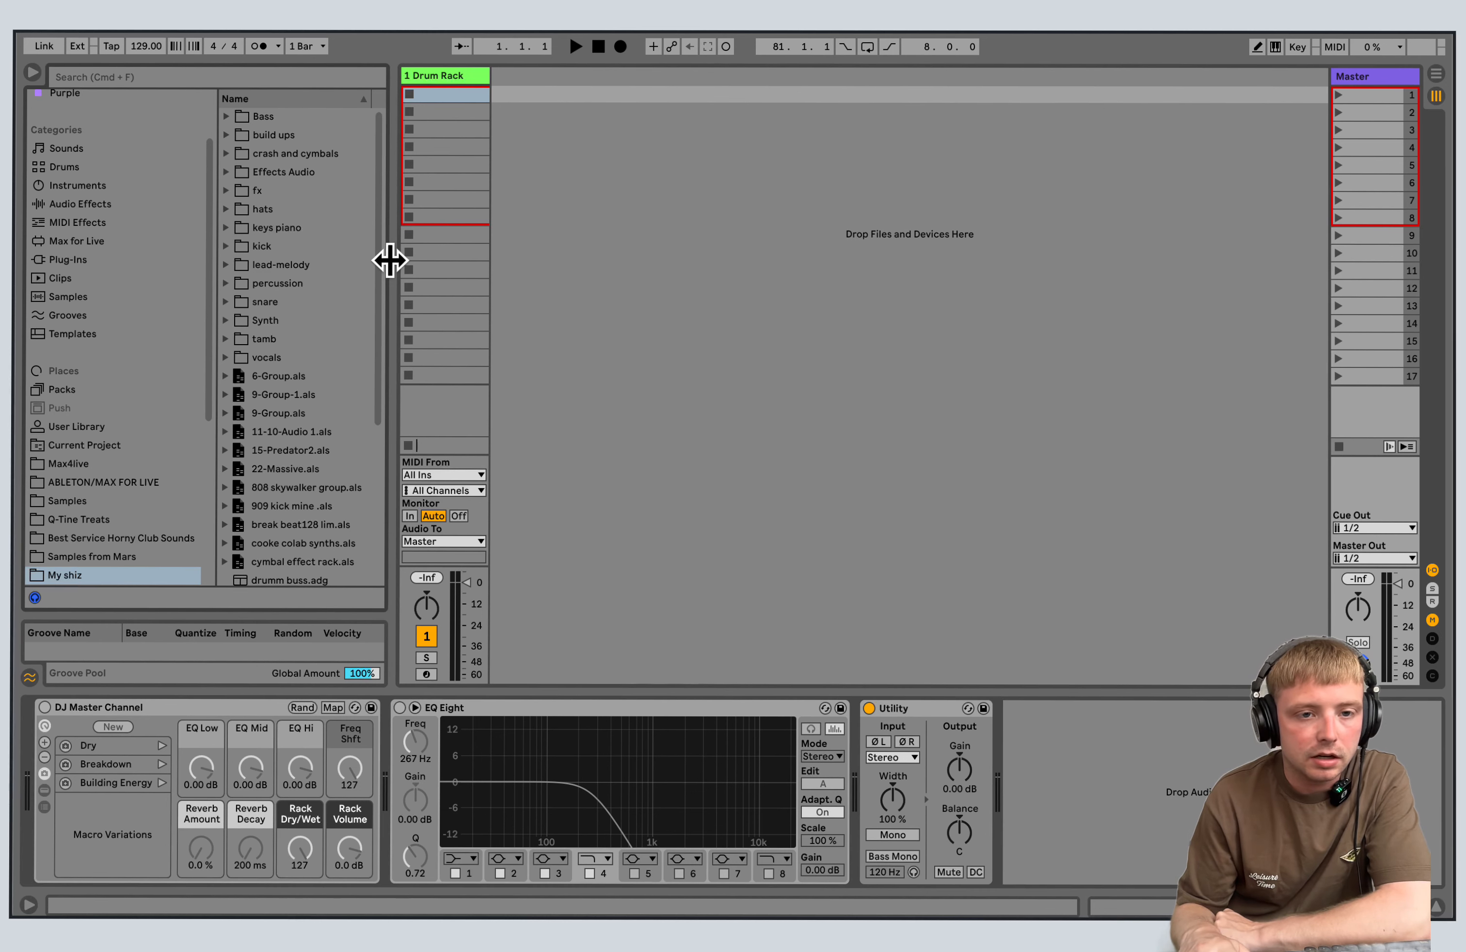
pyautogui.moveTo(390, 260)
pyautogui.mouseDown()
pyautogui.moveTo(415, 258)
pyautogui.moveTo(362, 260)
pyautogui.mouseUp()
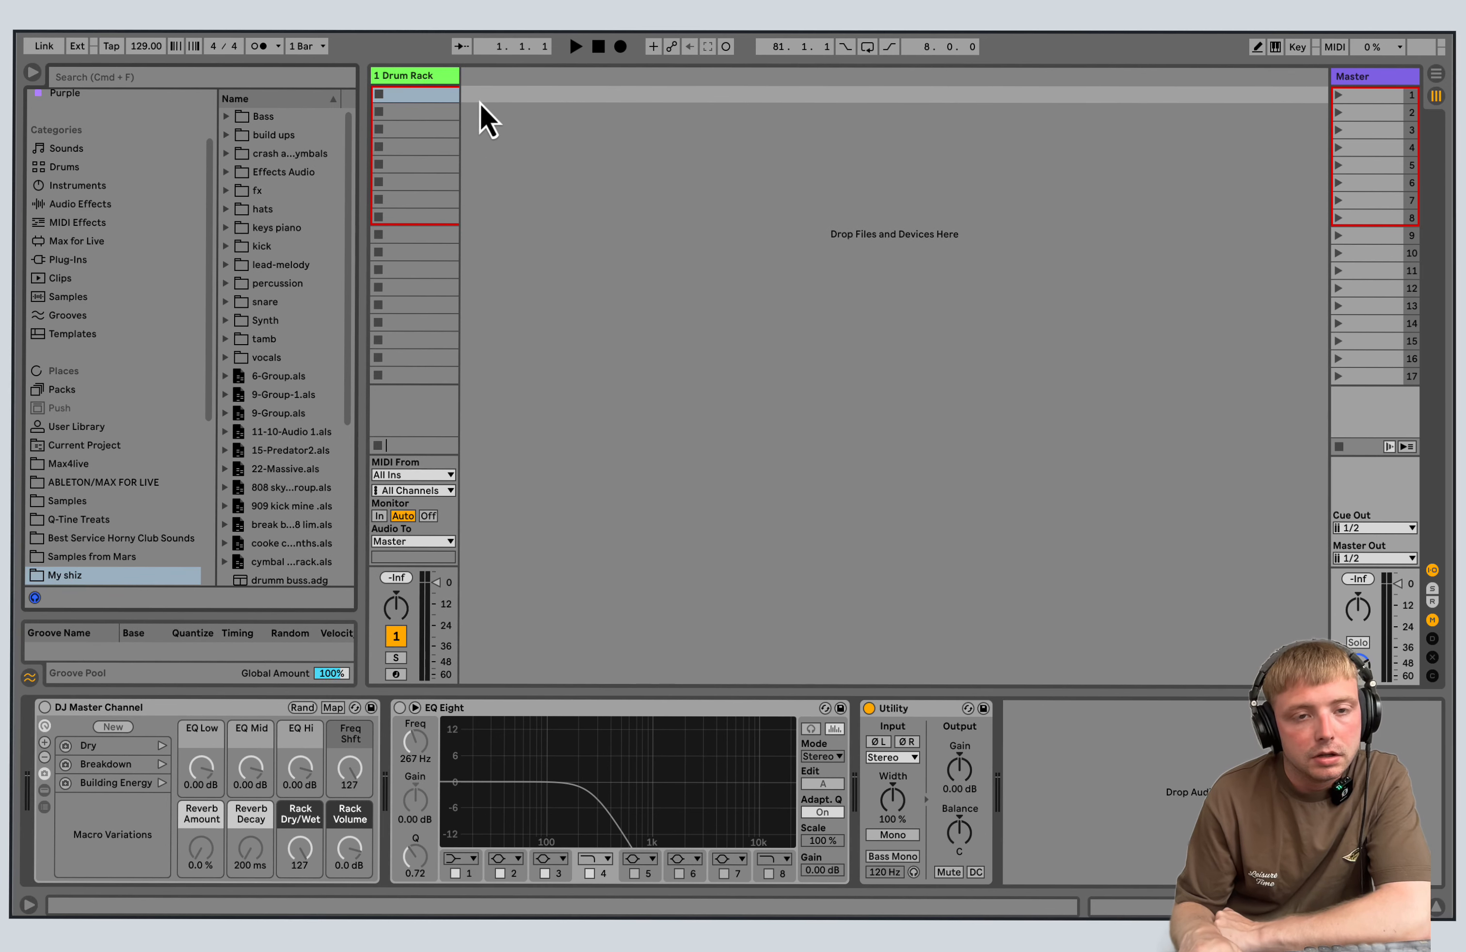
pyautogui.rightClick(489, 85)
pyautogui.click(518, 108)
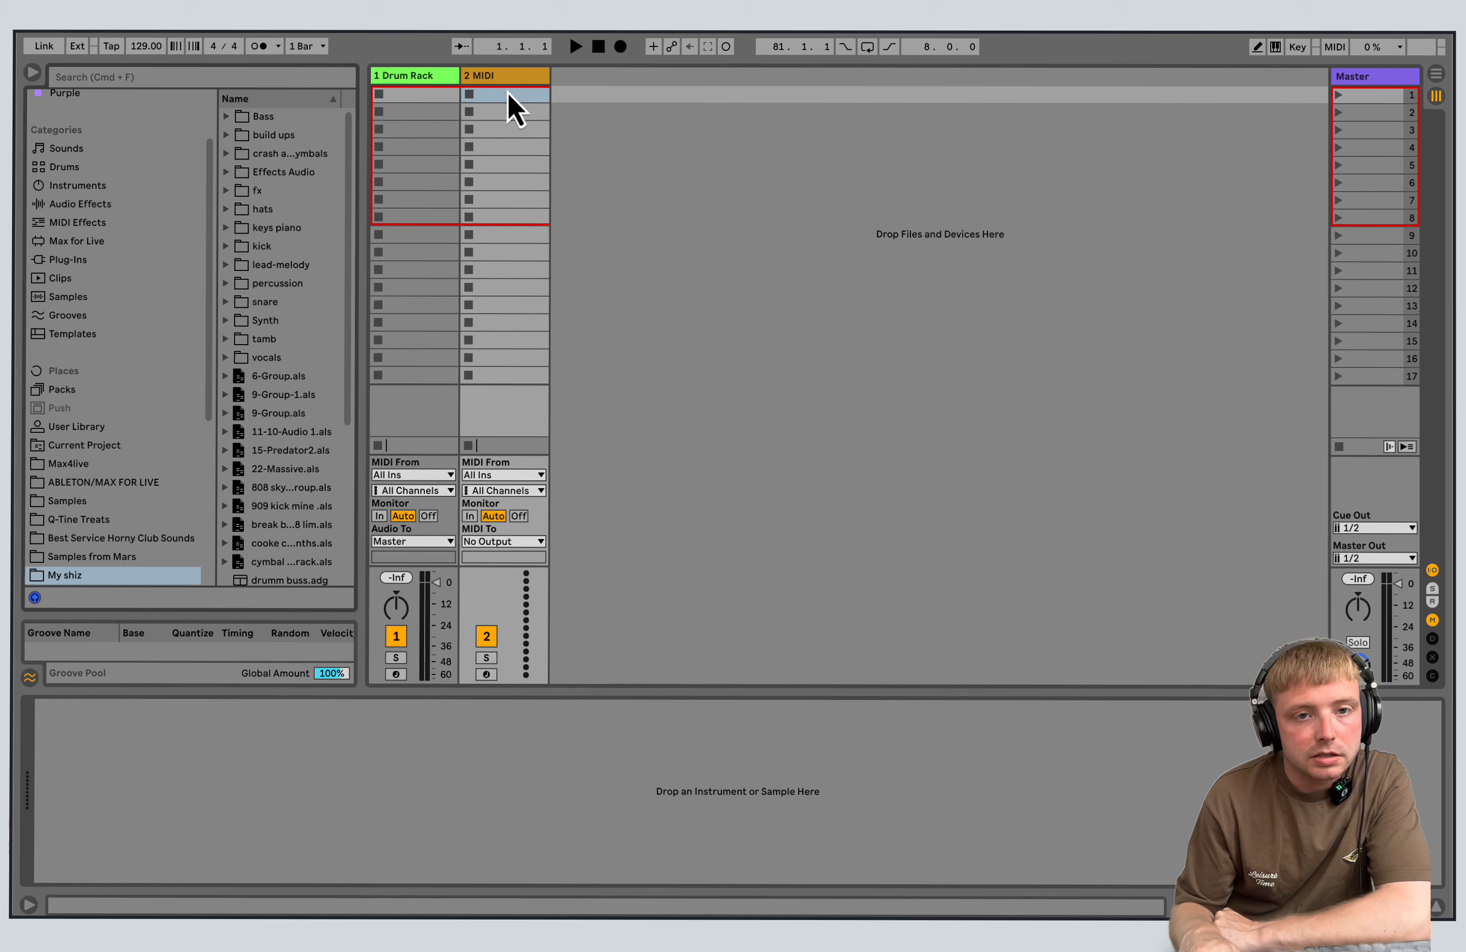
pyautogui.rightClick(597, 83)
pyautogui.click(655, 107)
pyautogui.rightClick(625, 77)
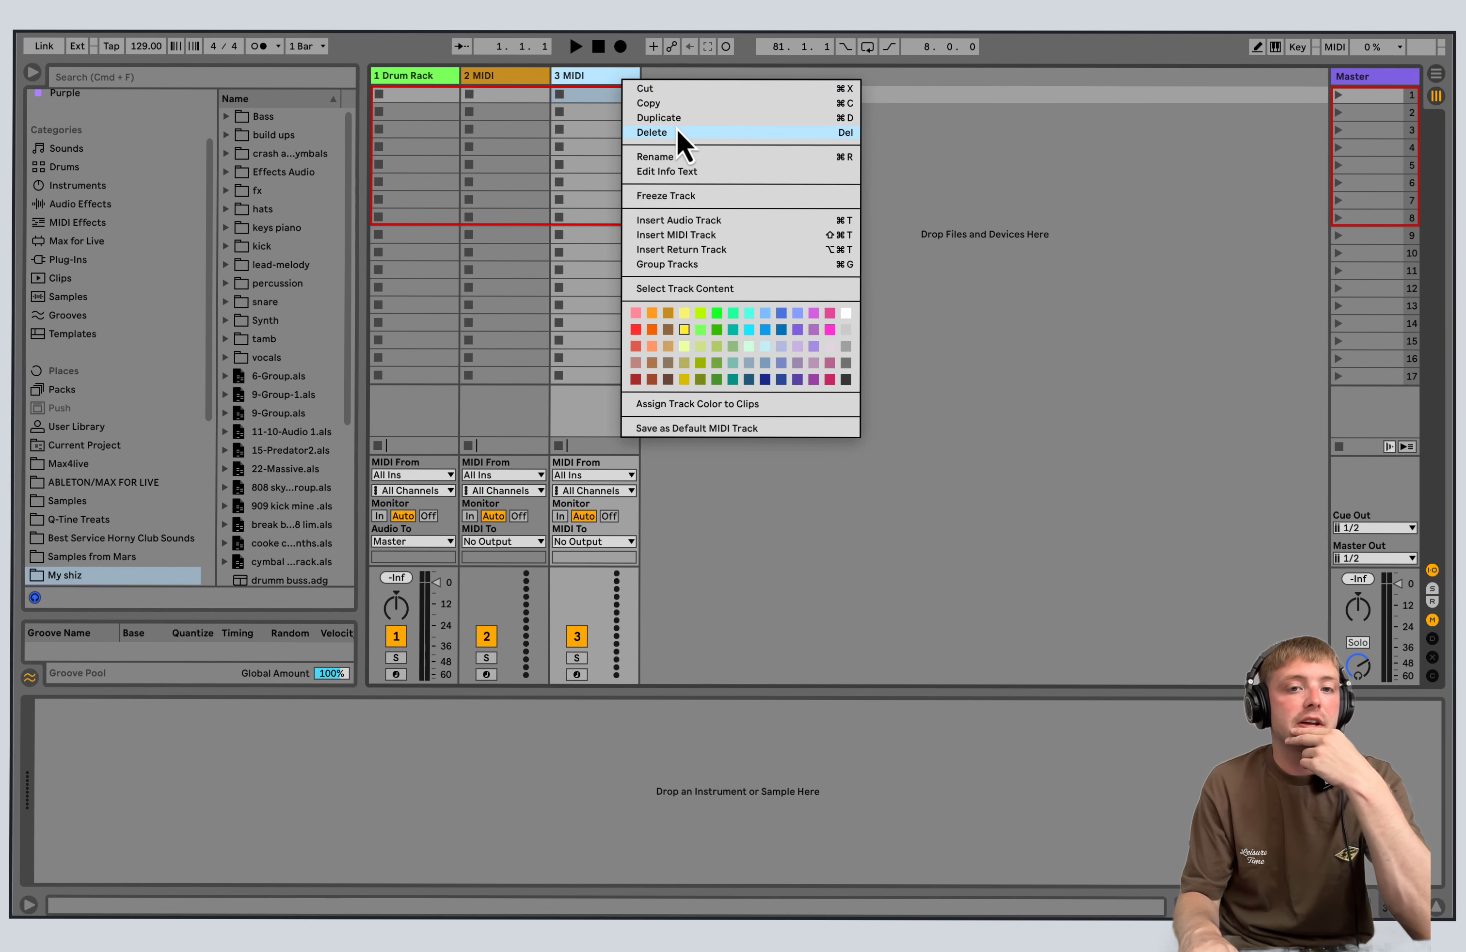
pyautogui.click(677, 119)
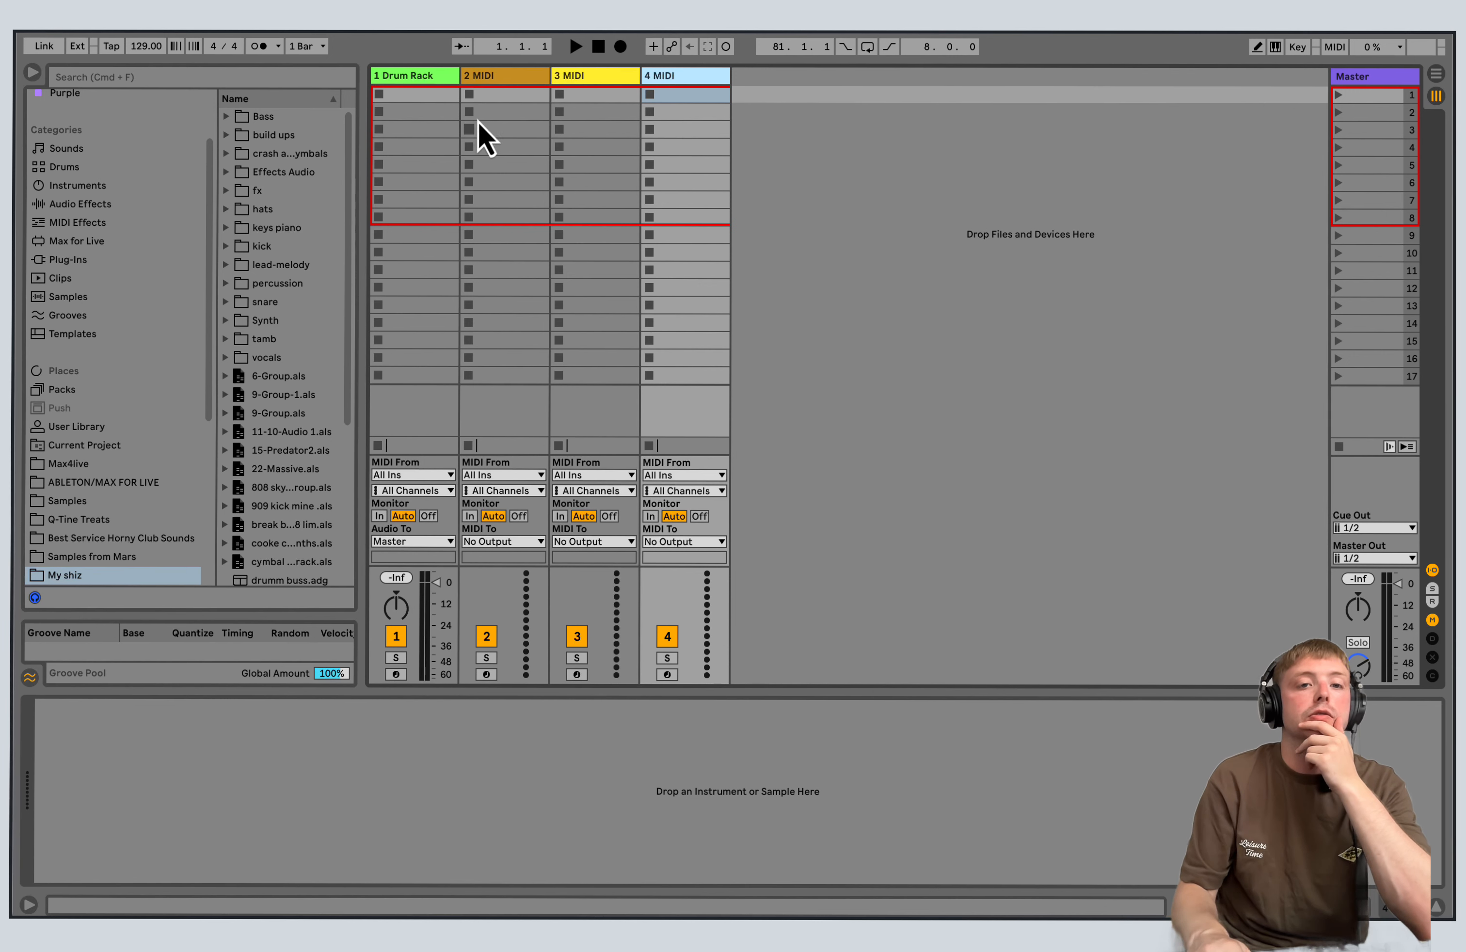
pyautogui.click(503, 80)
pyautogui.press('Delete')
pyautogui.press('Delete')
pyautogui.press('Delete')
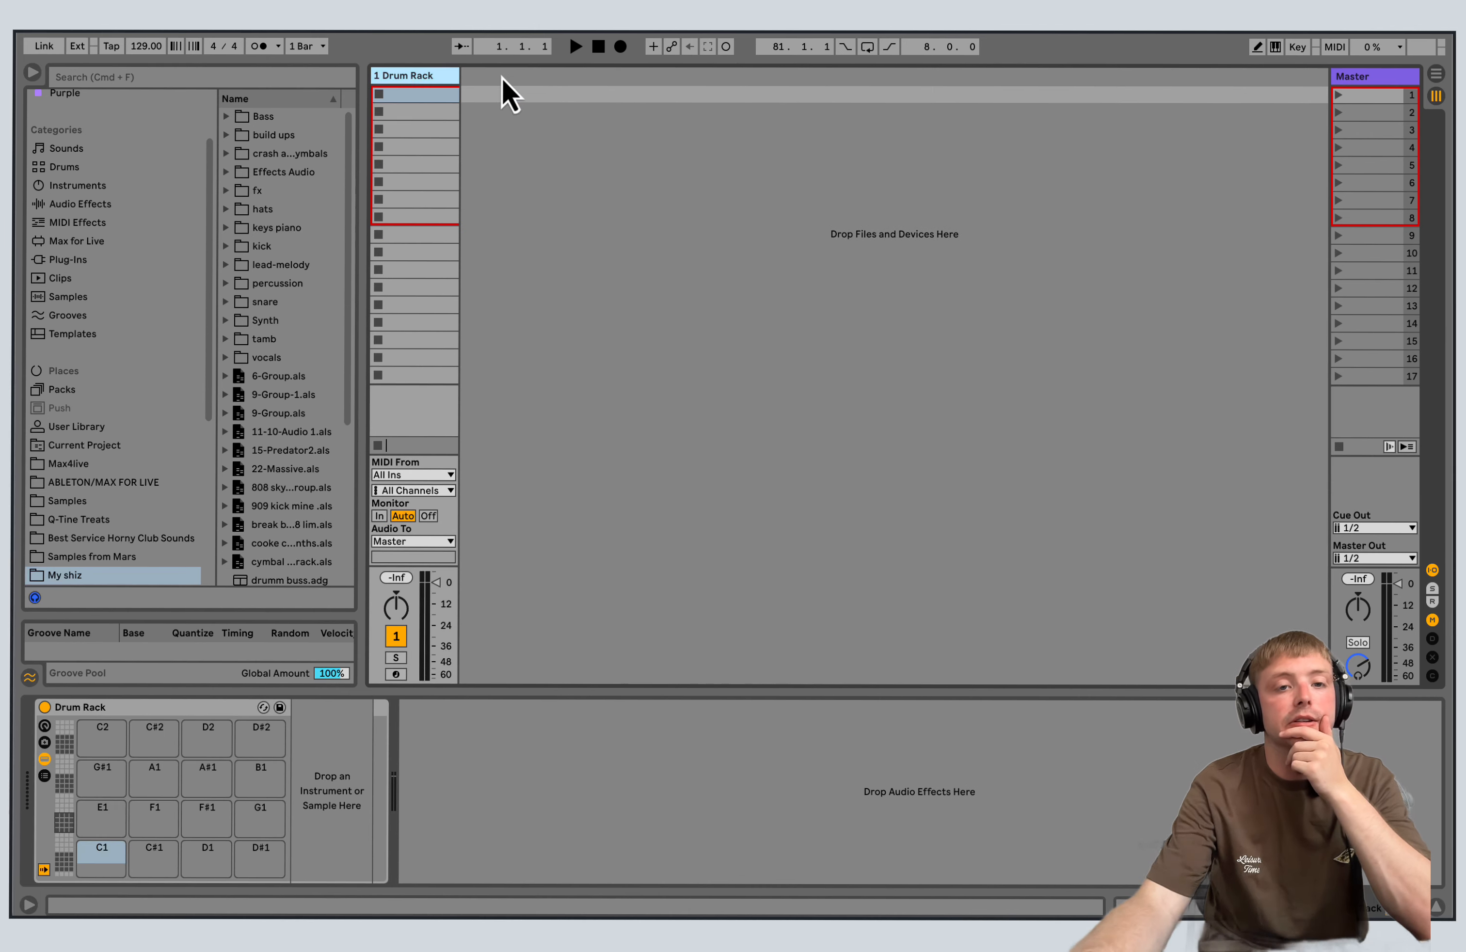
# Rename the Drum Rack track as kick.
pyautogui.rightClick(429, 84)
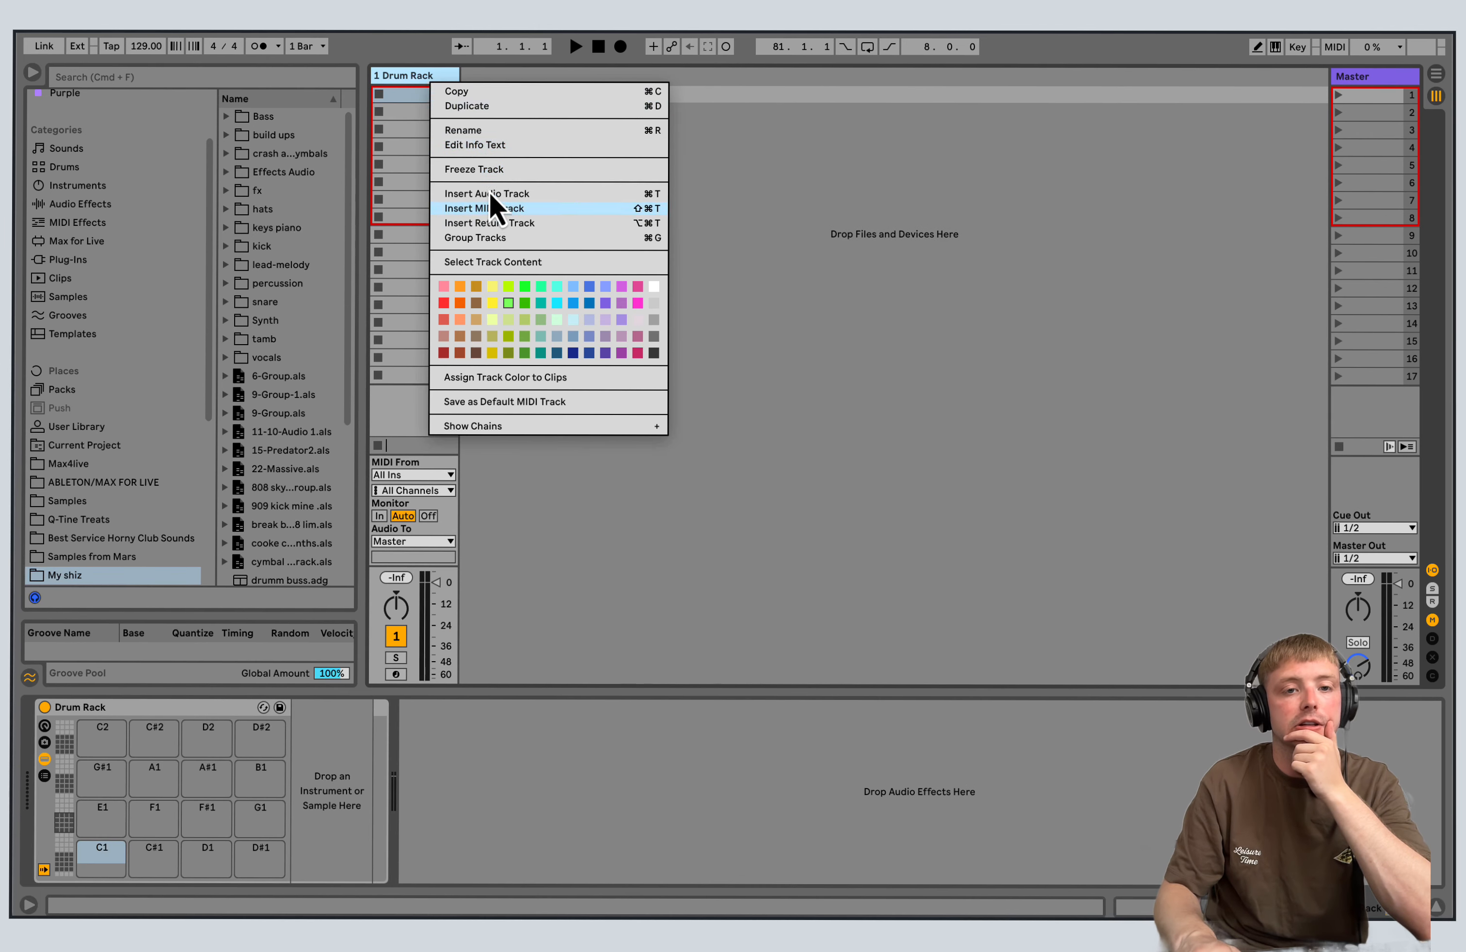
pyautogui.click(485, 133)
pyautogui.write('kick')
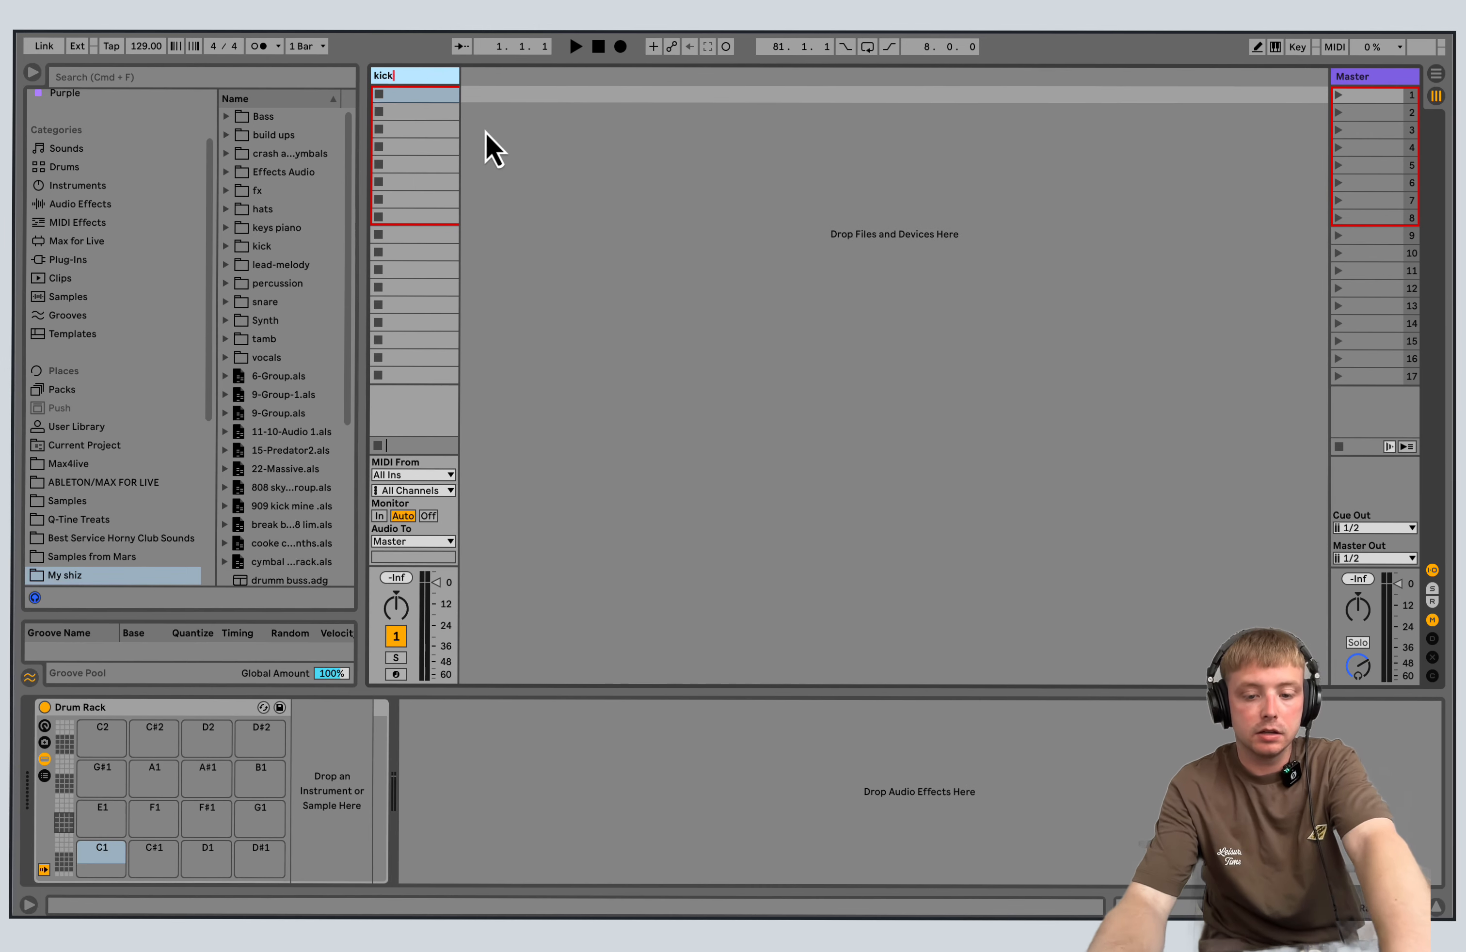
pyautogui.press('Return')
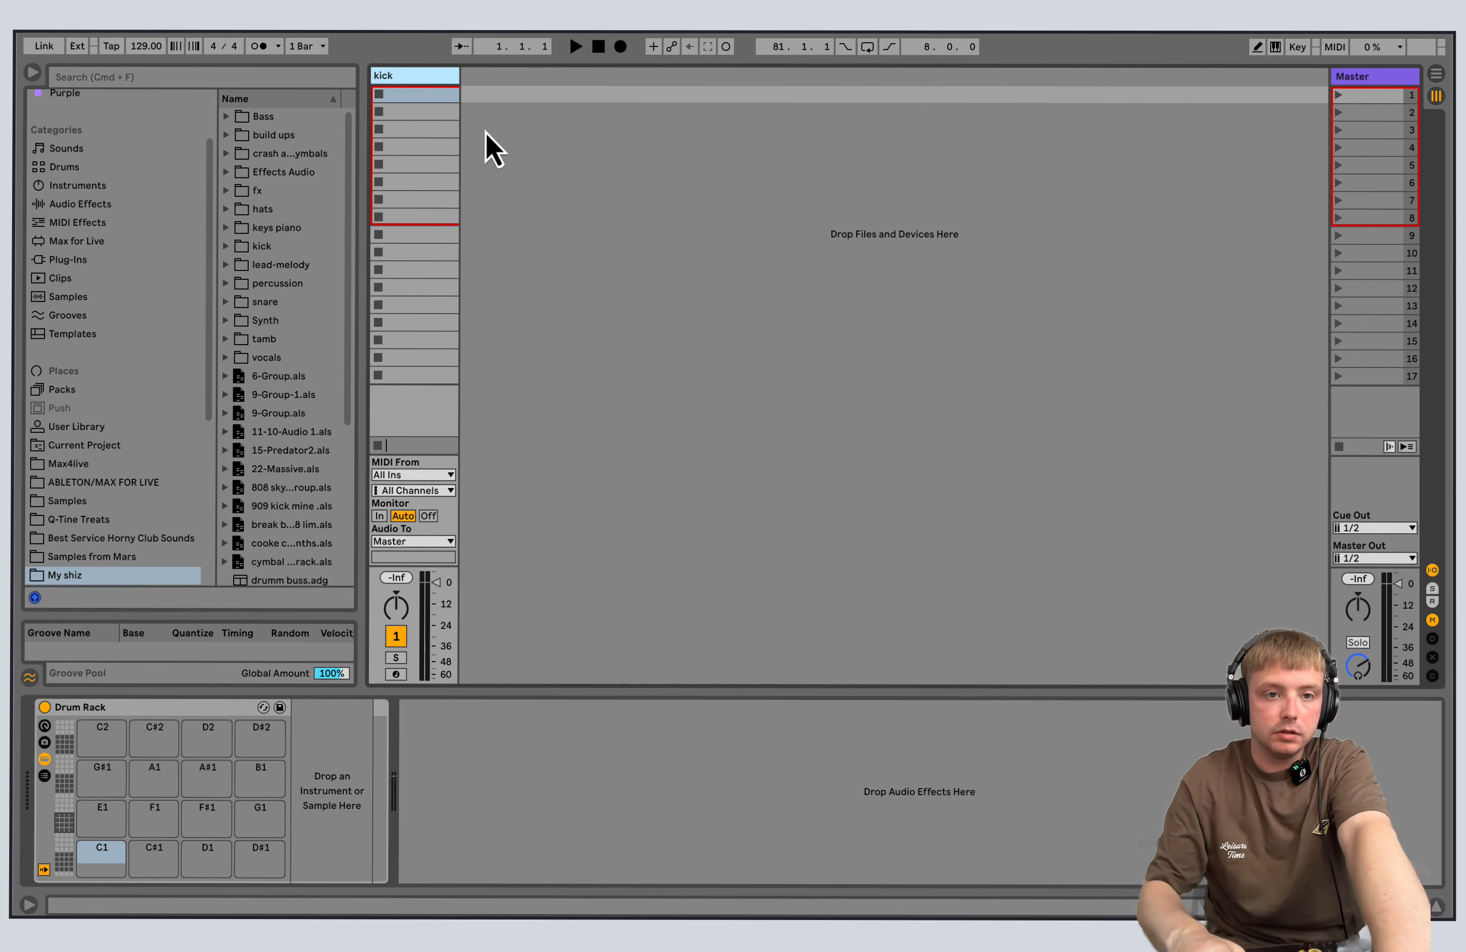
# Duplicate the kick track three times to get four identical Drum Rack tracks.
pyautogui.rightClick(486, 132)
pyautogui.rightClick(414, 76)
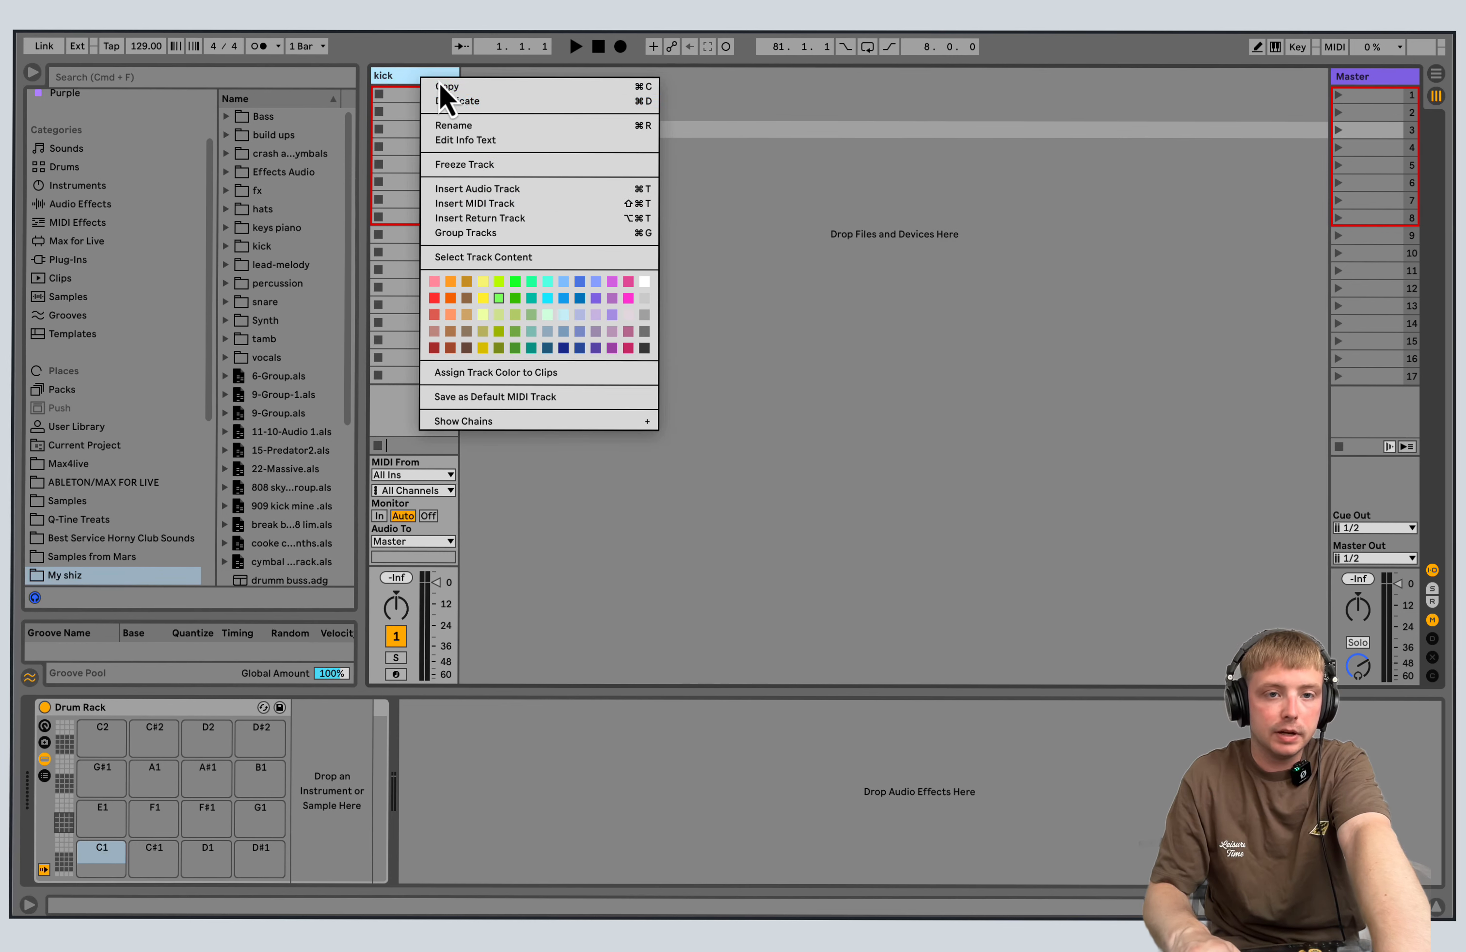
pyautogui.click(474, 101)
pyautogui.rightClick(474, 76)
pyautogui.click(516, 126)
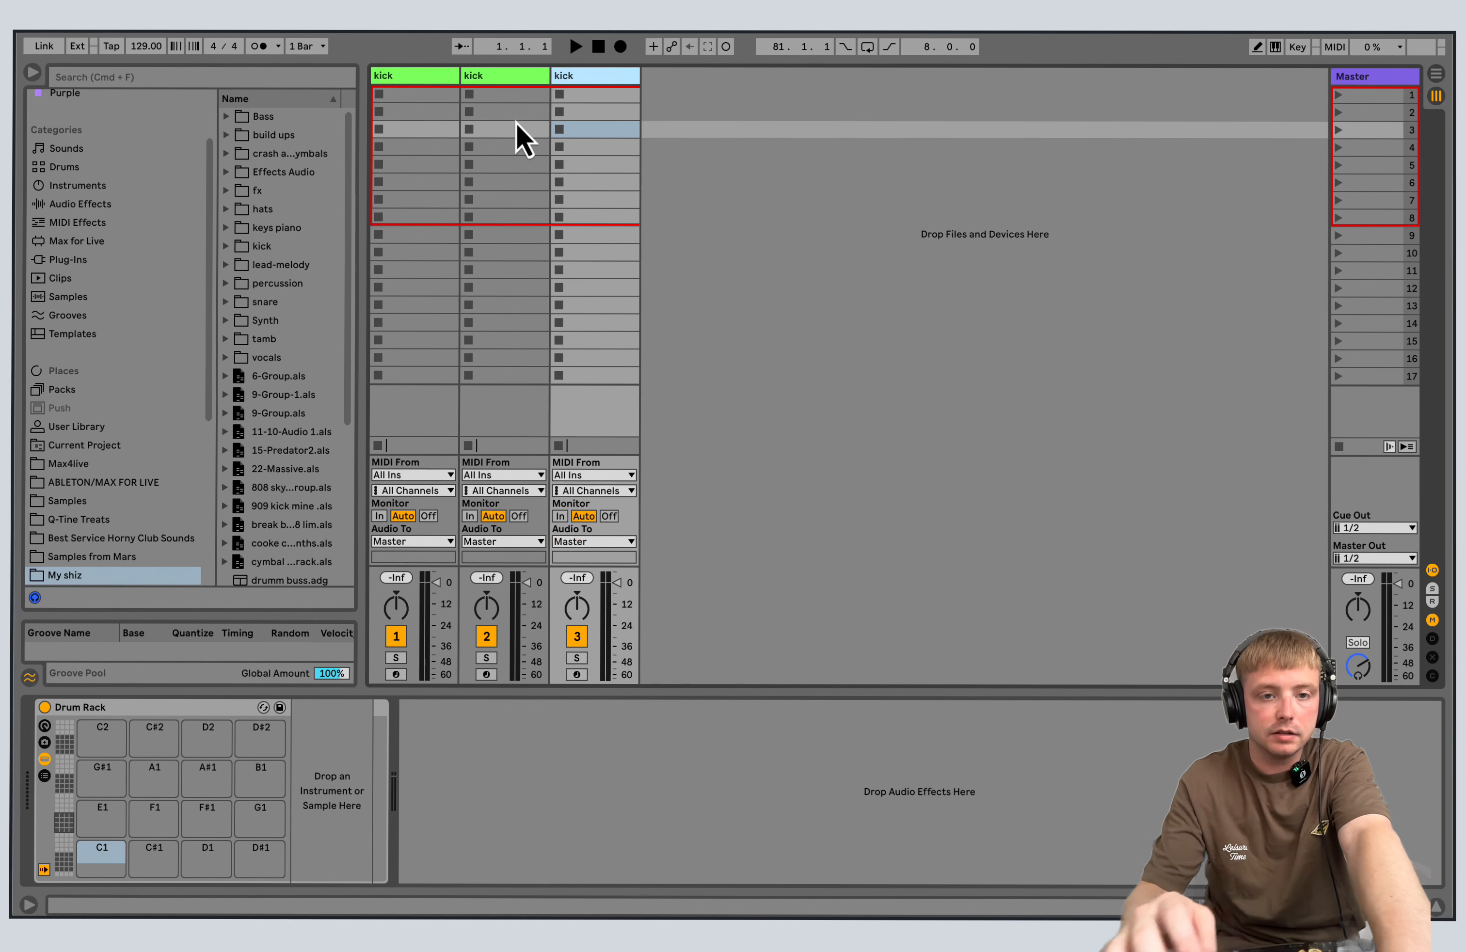
pyautogui.rightClick(604, 76)
pyautogui.click(682, 124)
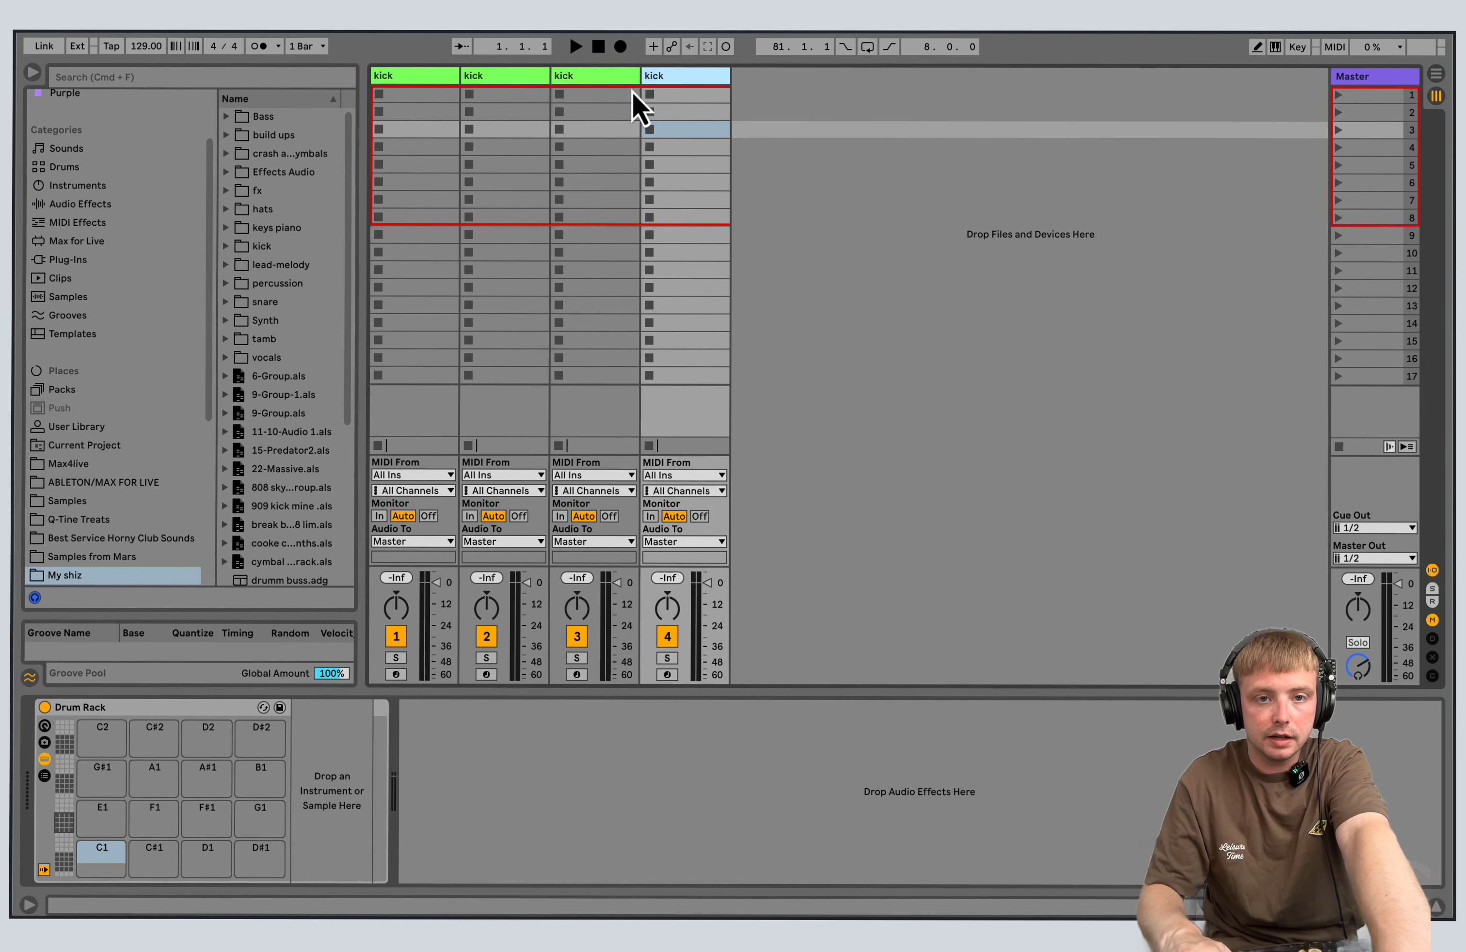
# Rename the second track as Clap and the third track as Snare.
pyautogui.rightClick(493, 82)
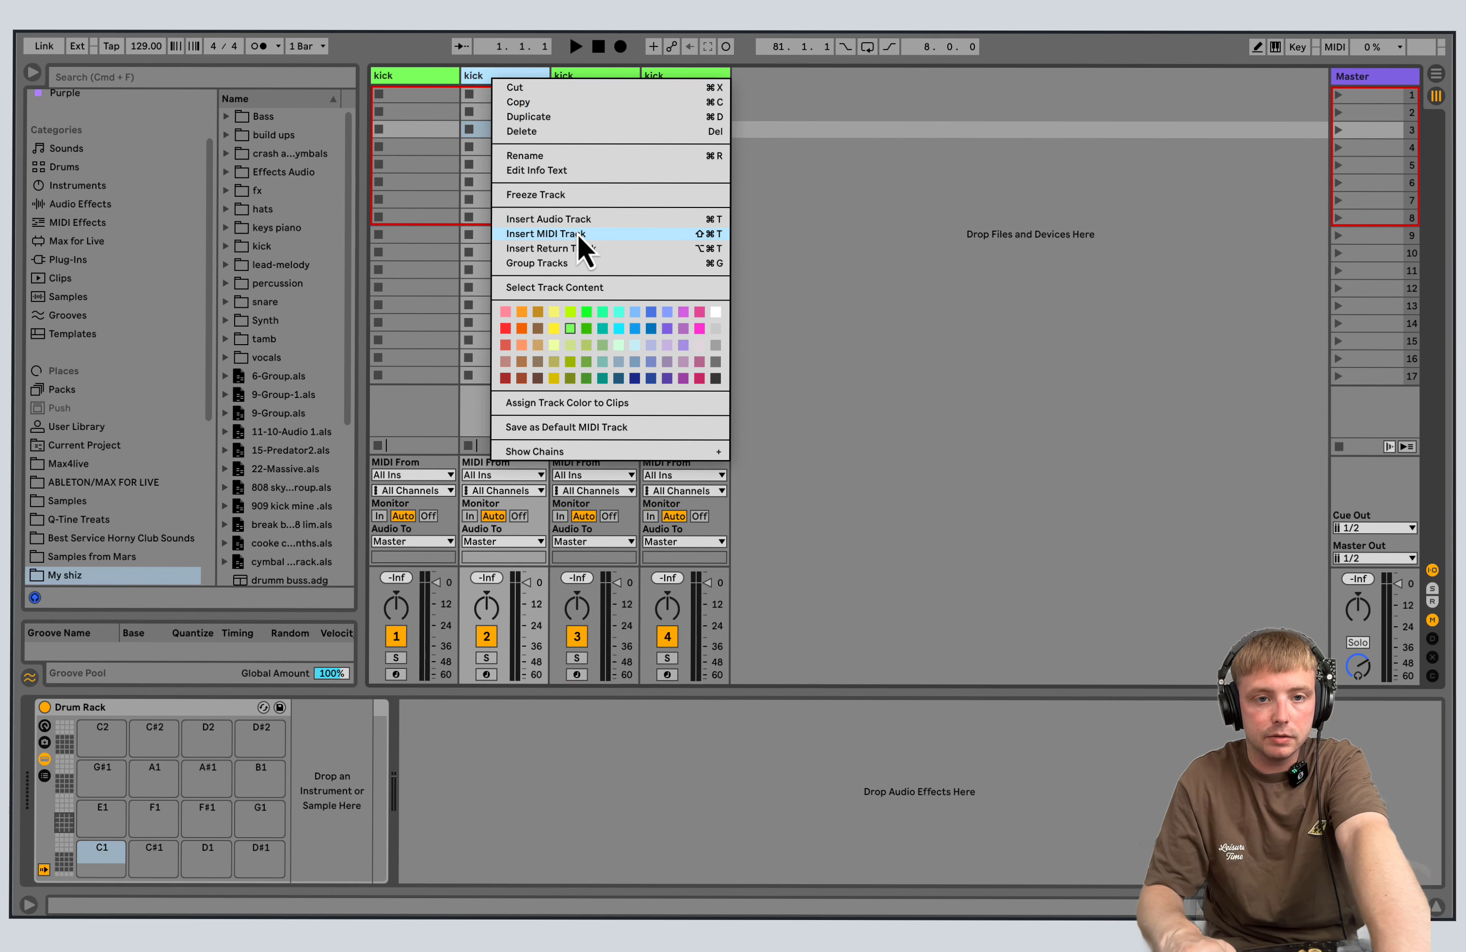
pyautogui.click(539, 160)
pyautogui.write('Clap')
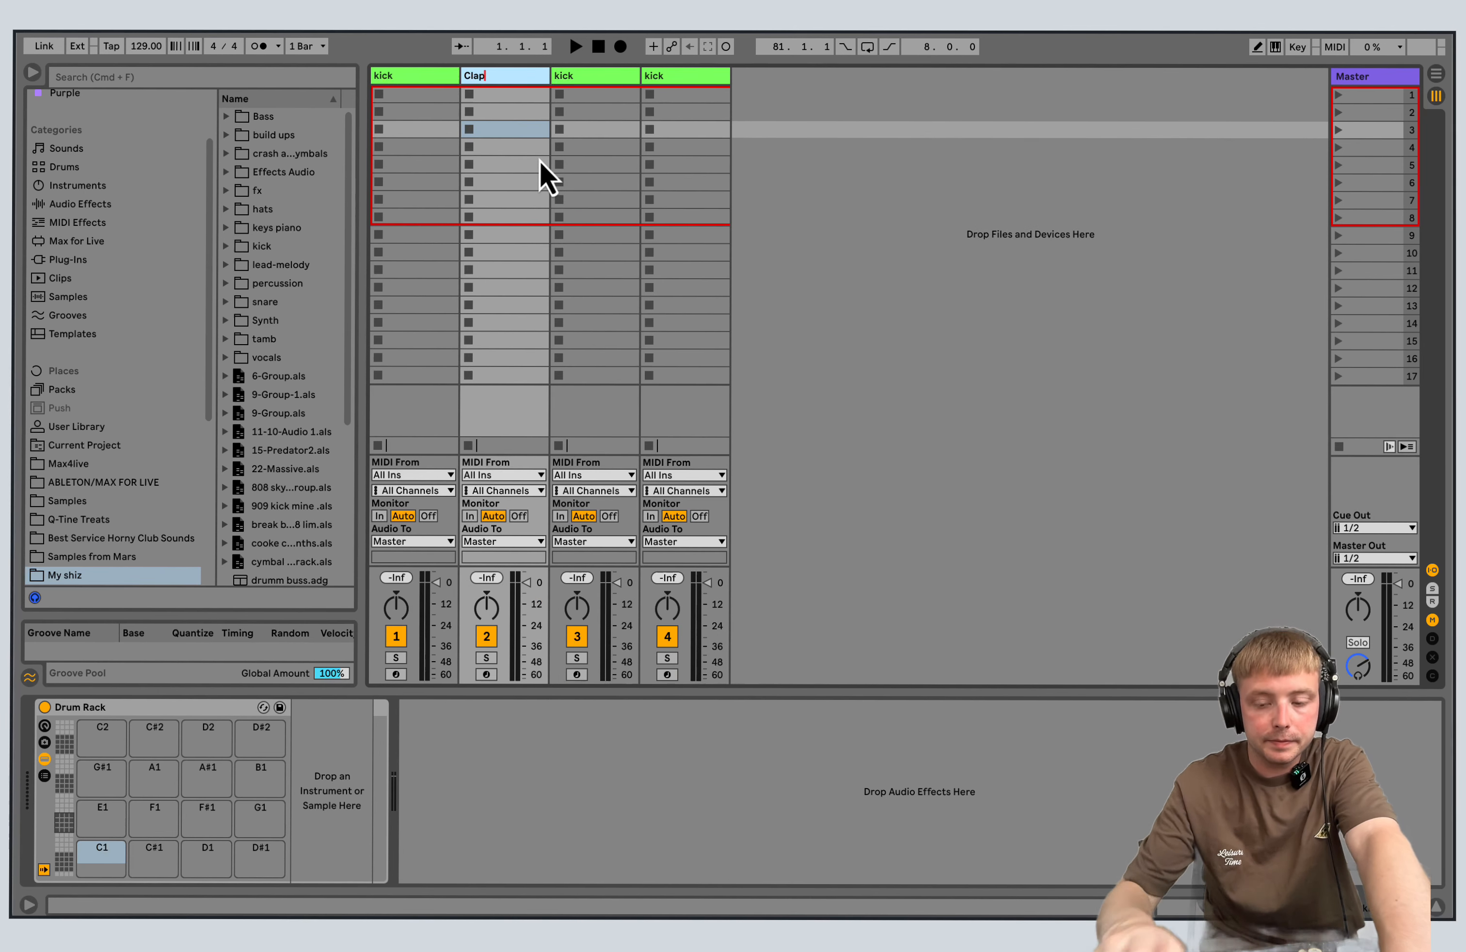
pyautogui.press('Return')
pyautogui.rightClick(562, 75)
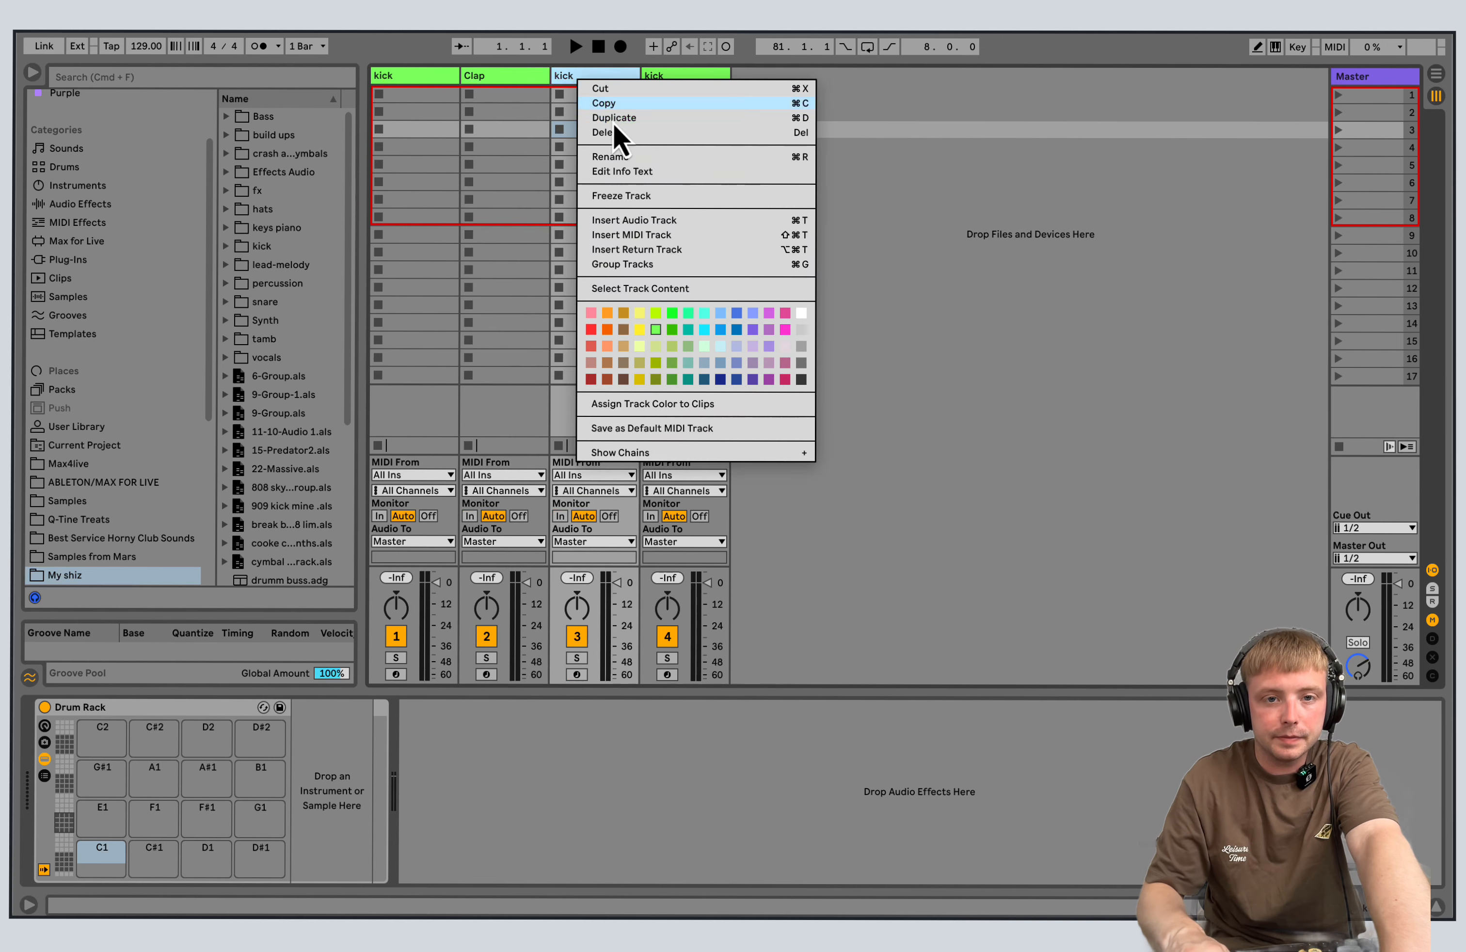
pyautogui.click(632, 155)
pyautogui.write('Snare')
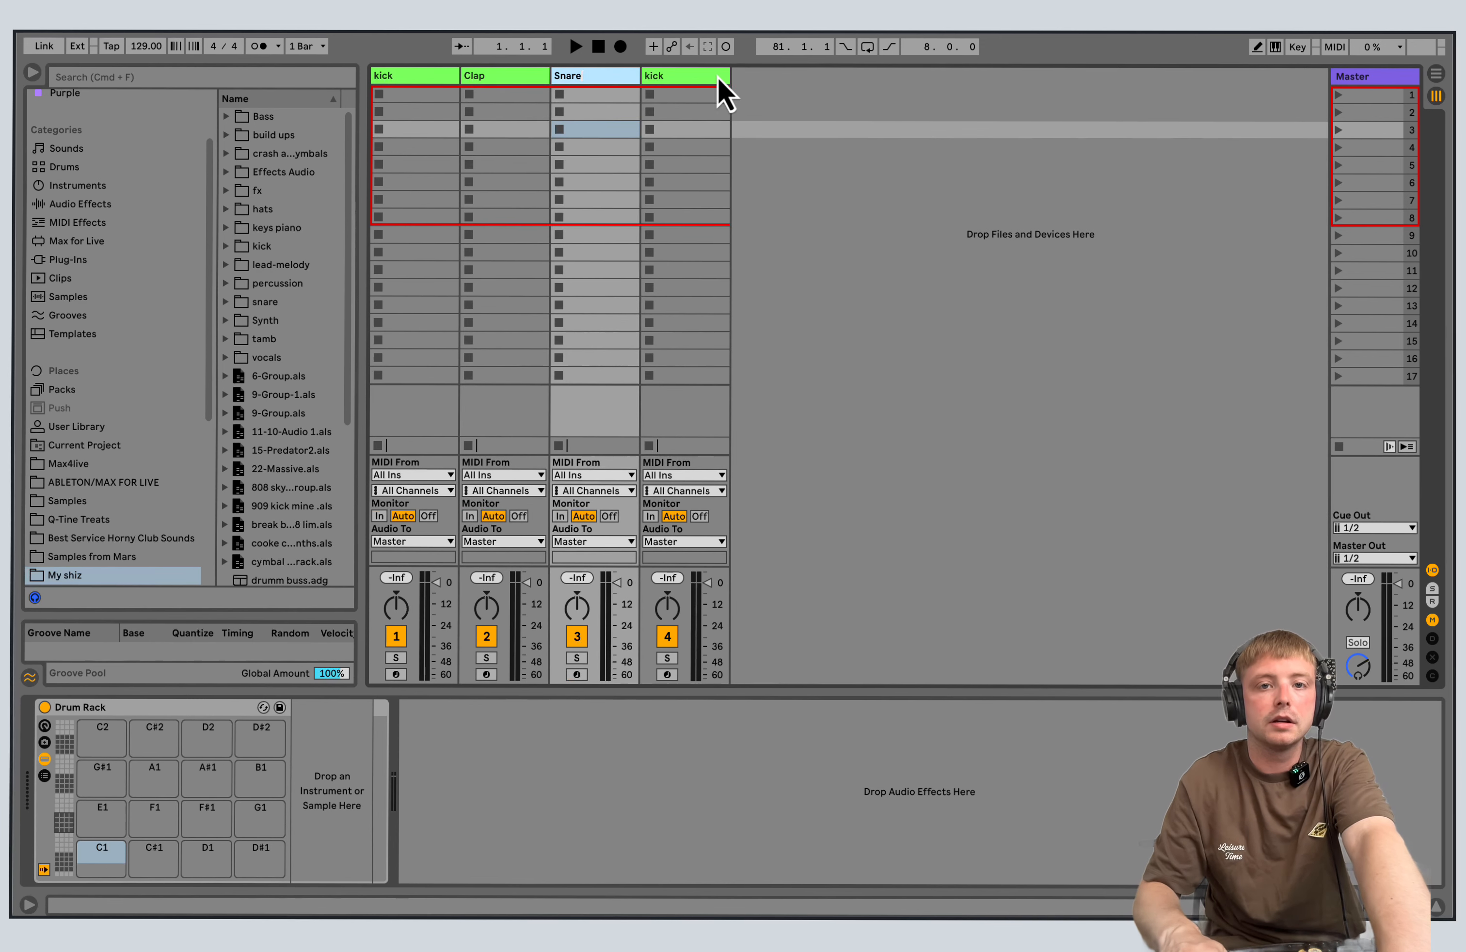
# Rename the fourth track as Hats.
pyautogui.rightClick(686, 78)
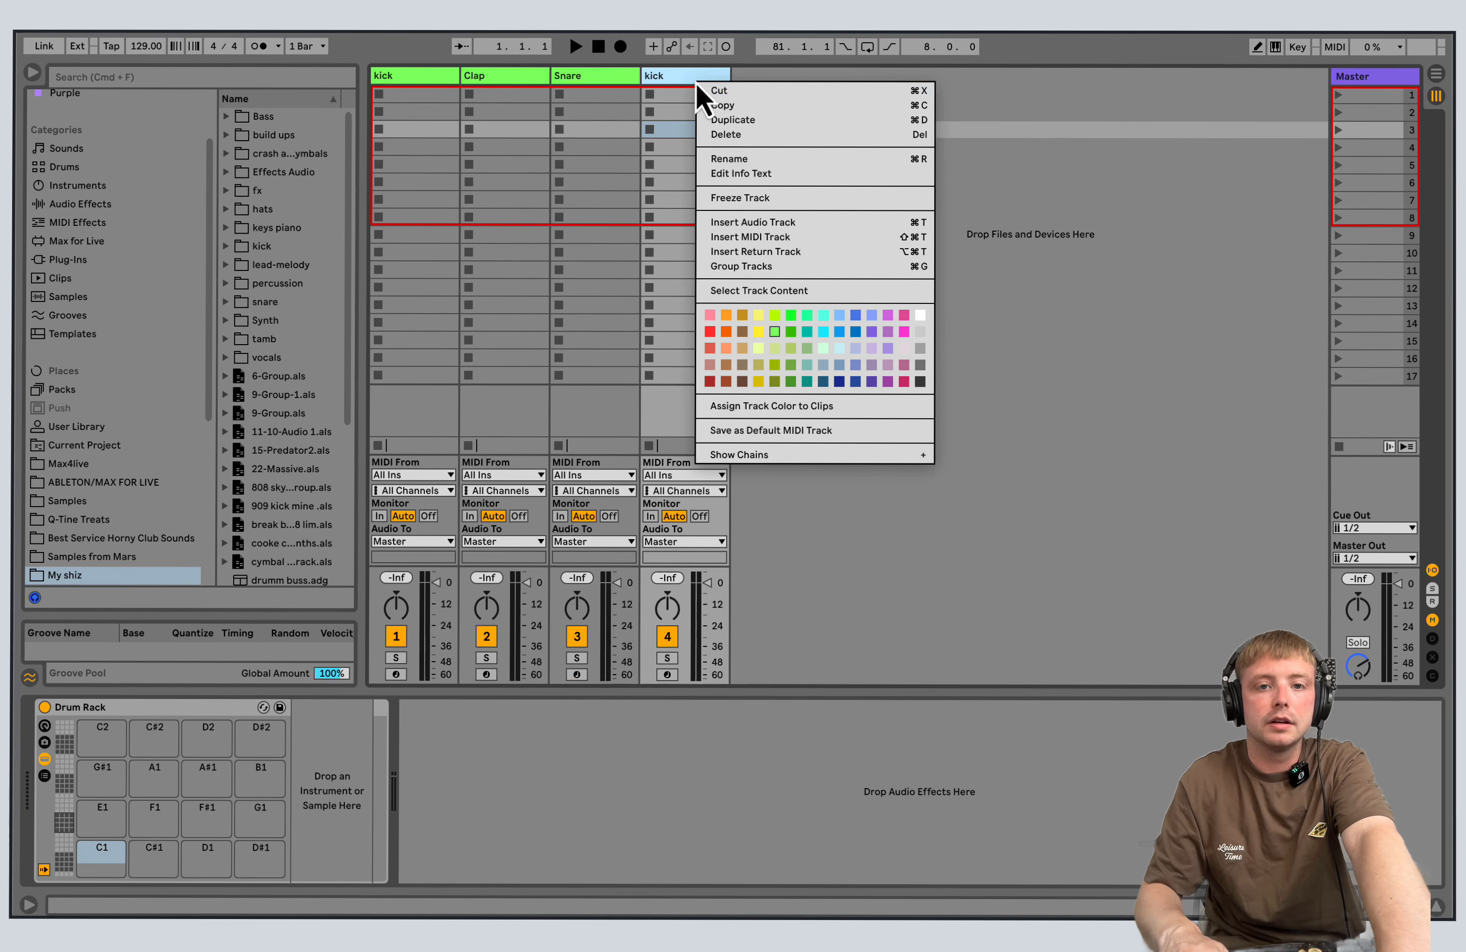
pyautogui.click(760, 161)
pyautogui.write('Hats')
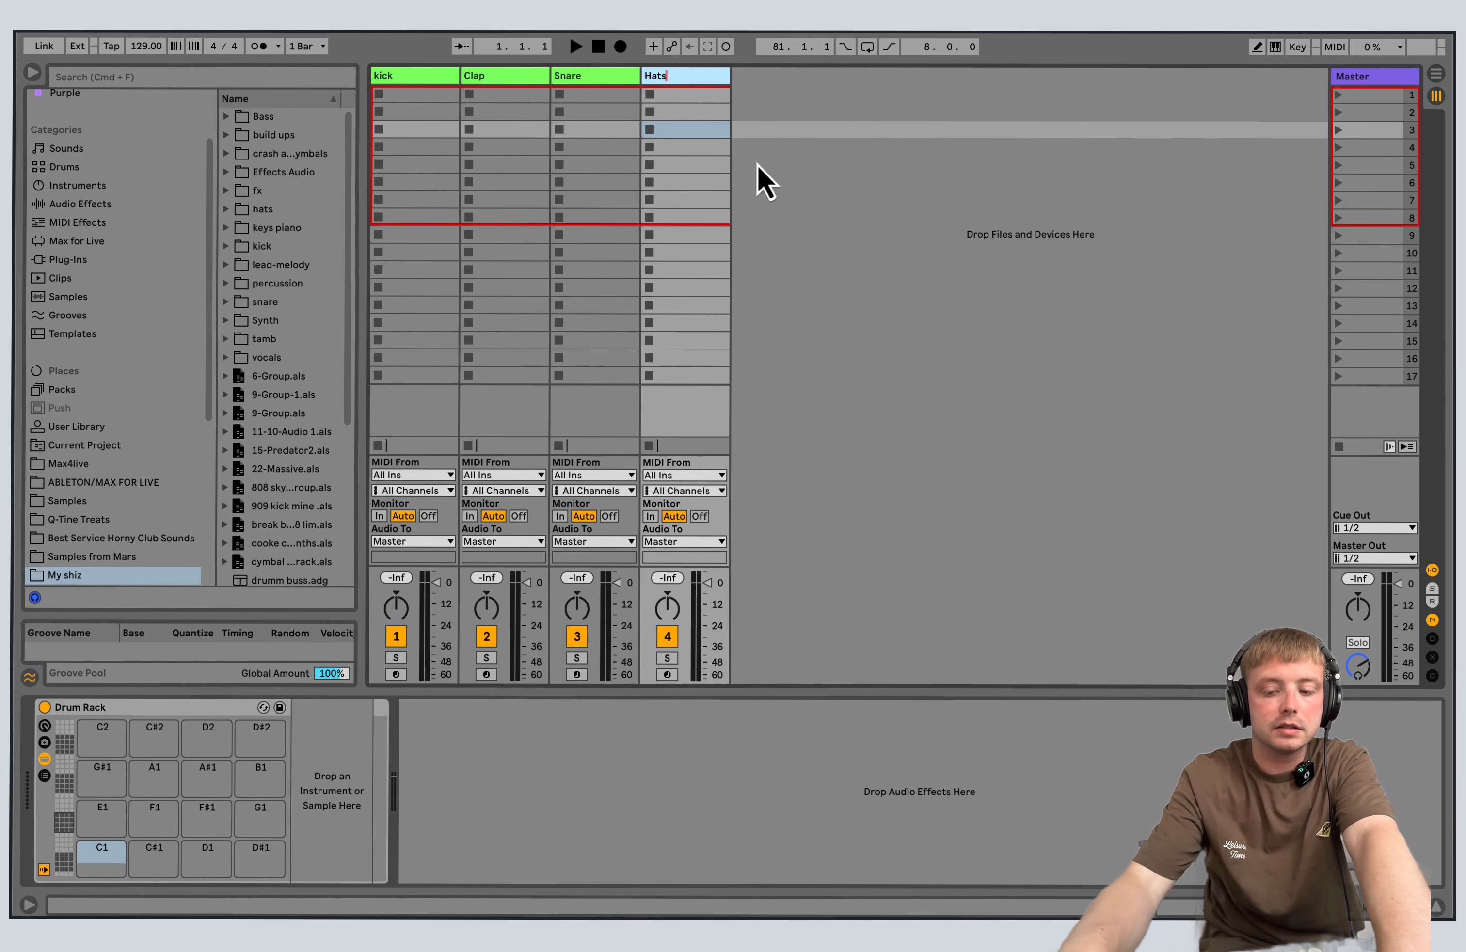
pyautogui.rightClick(758, 161)
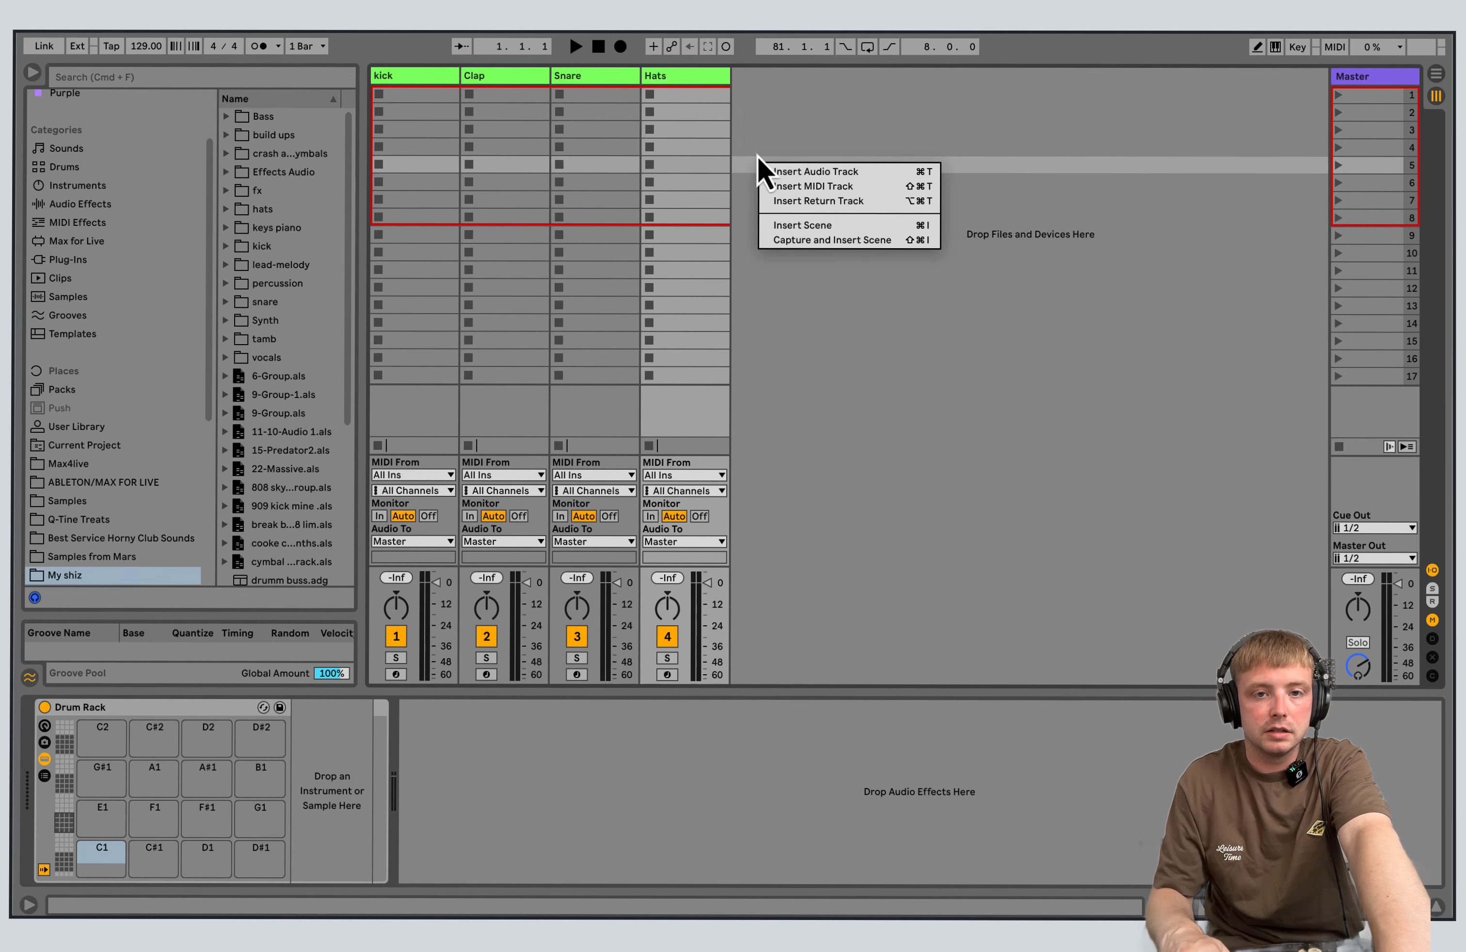
pyautogui.press('Escape')
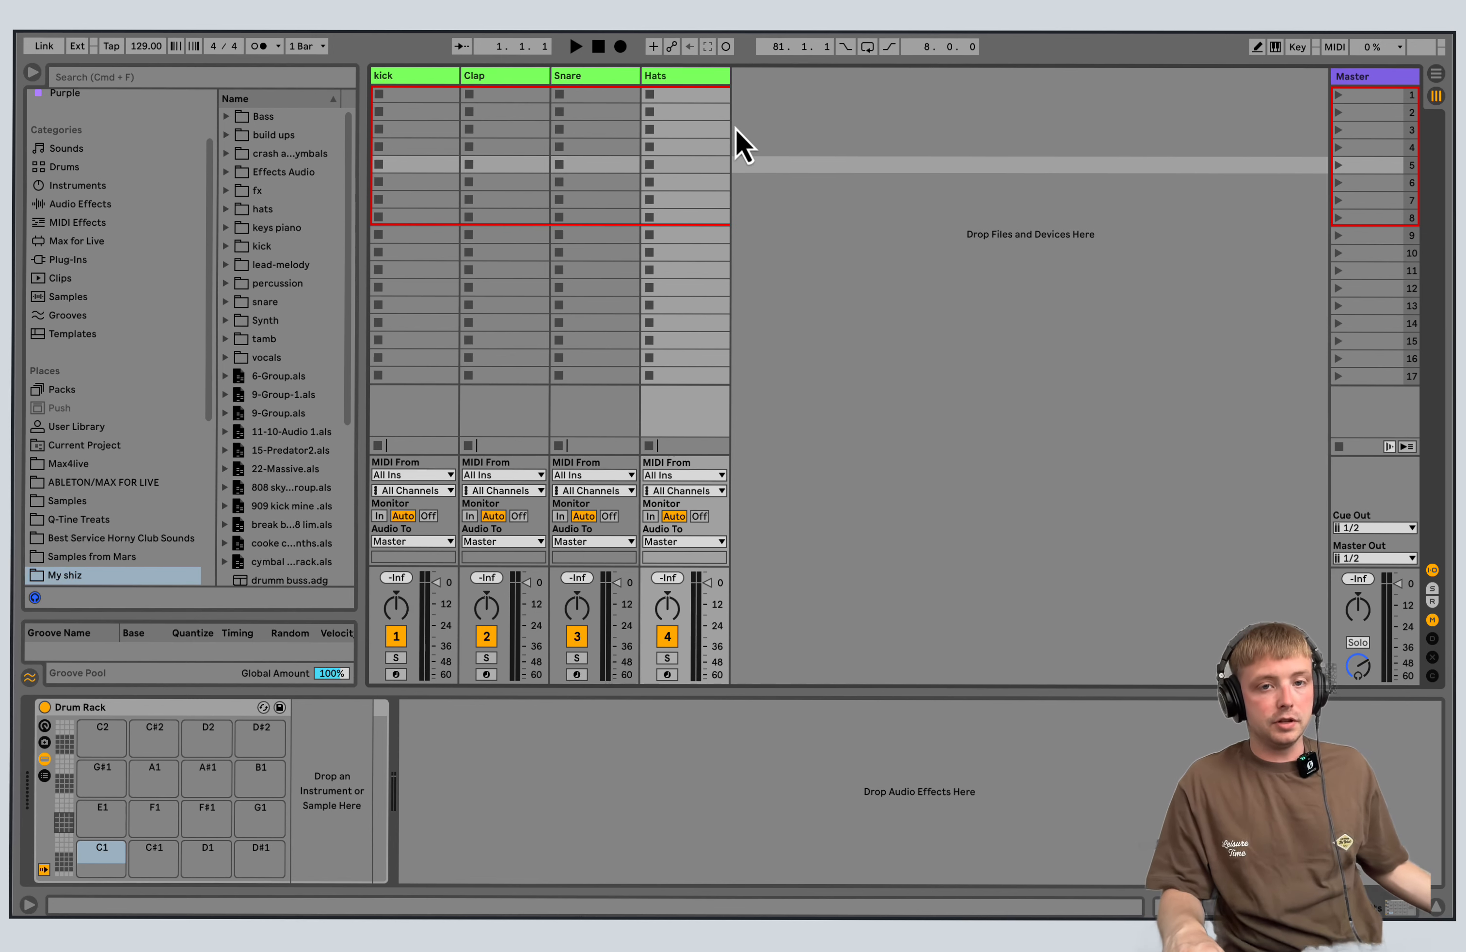
# Insert a new MIDI track after the Hats track and name it Percs.
pyautogui.rightClick(759, 89)
pyautogui.click(789, 112)
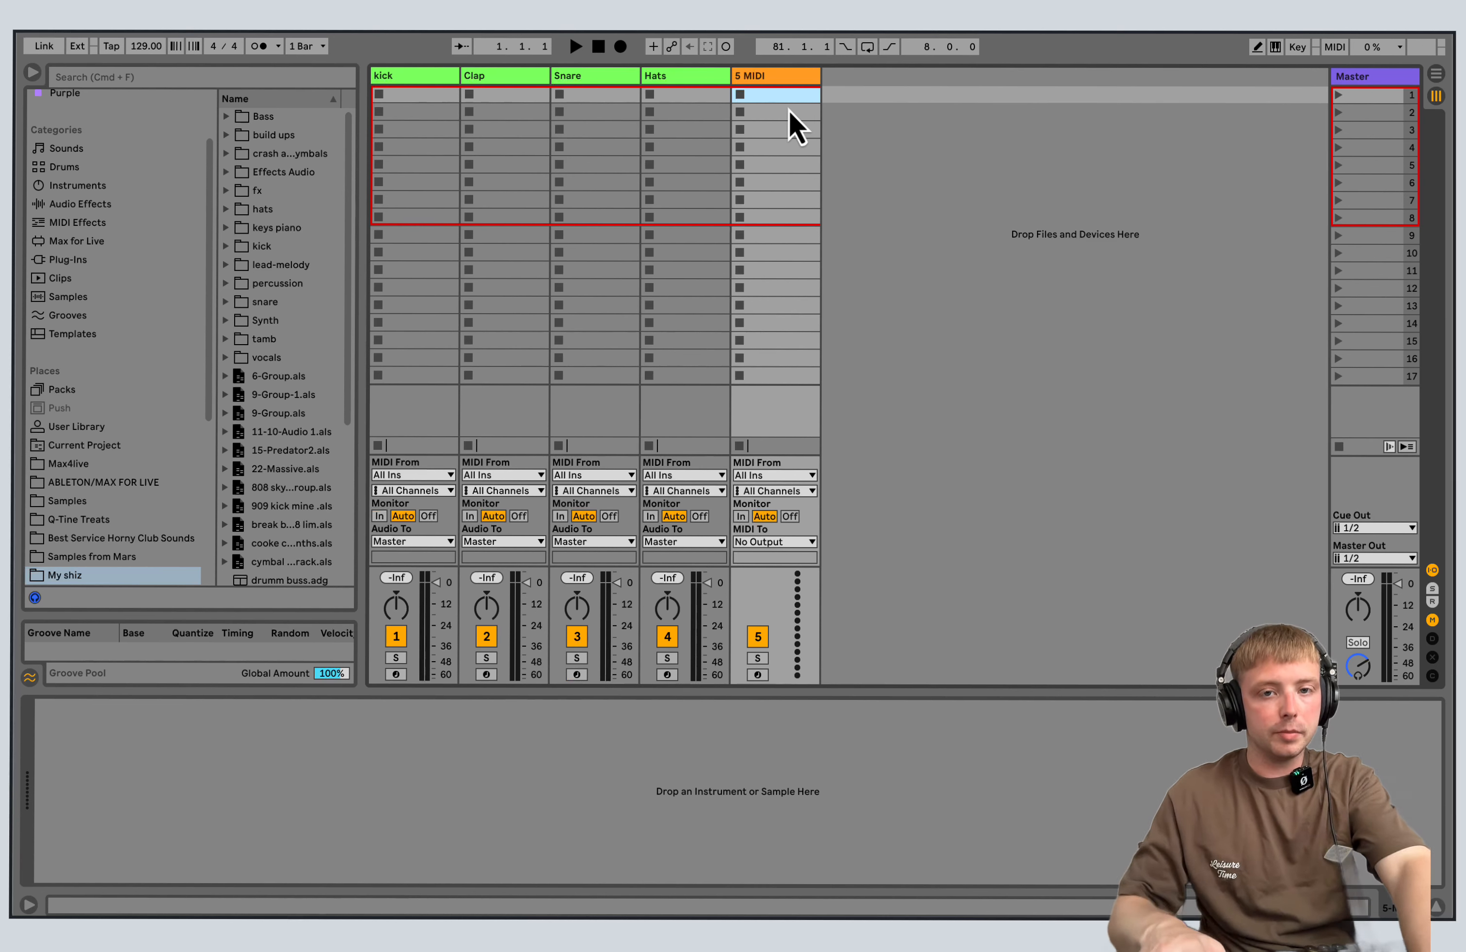
pyautogui.rightClick(768, 77)
pyautogui.click(818, 157)
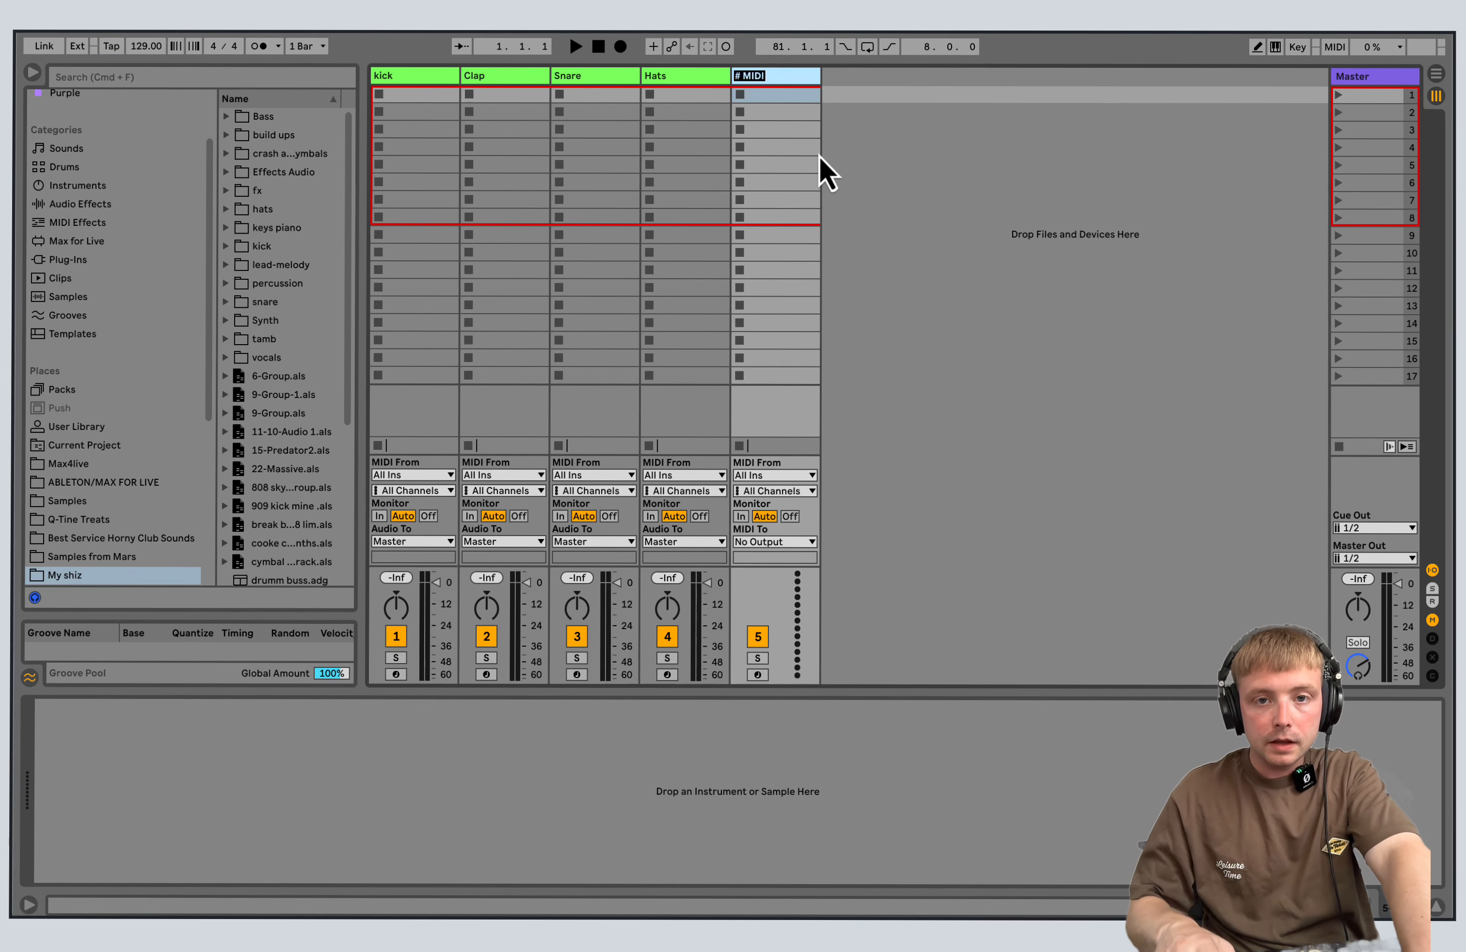
pyautogui.write('P')
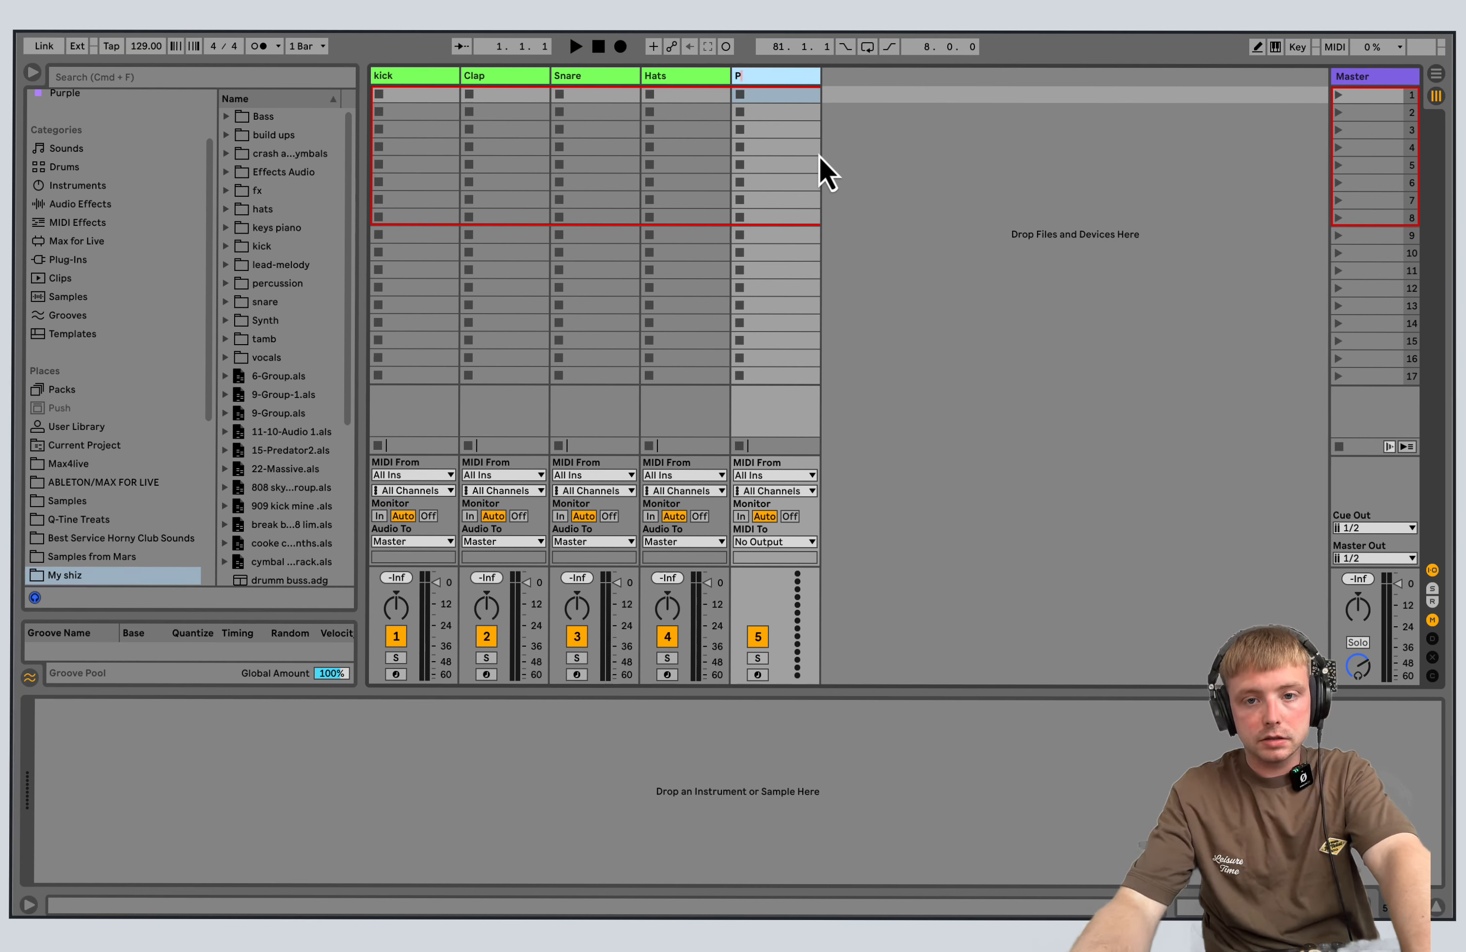
pyautogui.write('ercs')
pyautogui.press('Return')
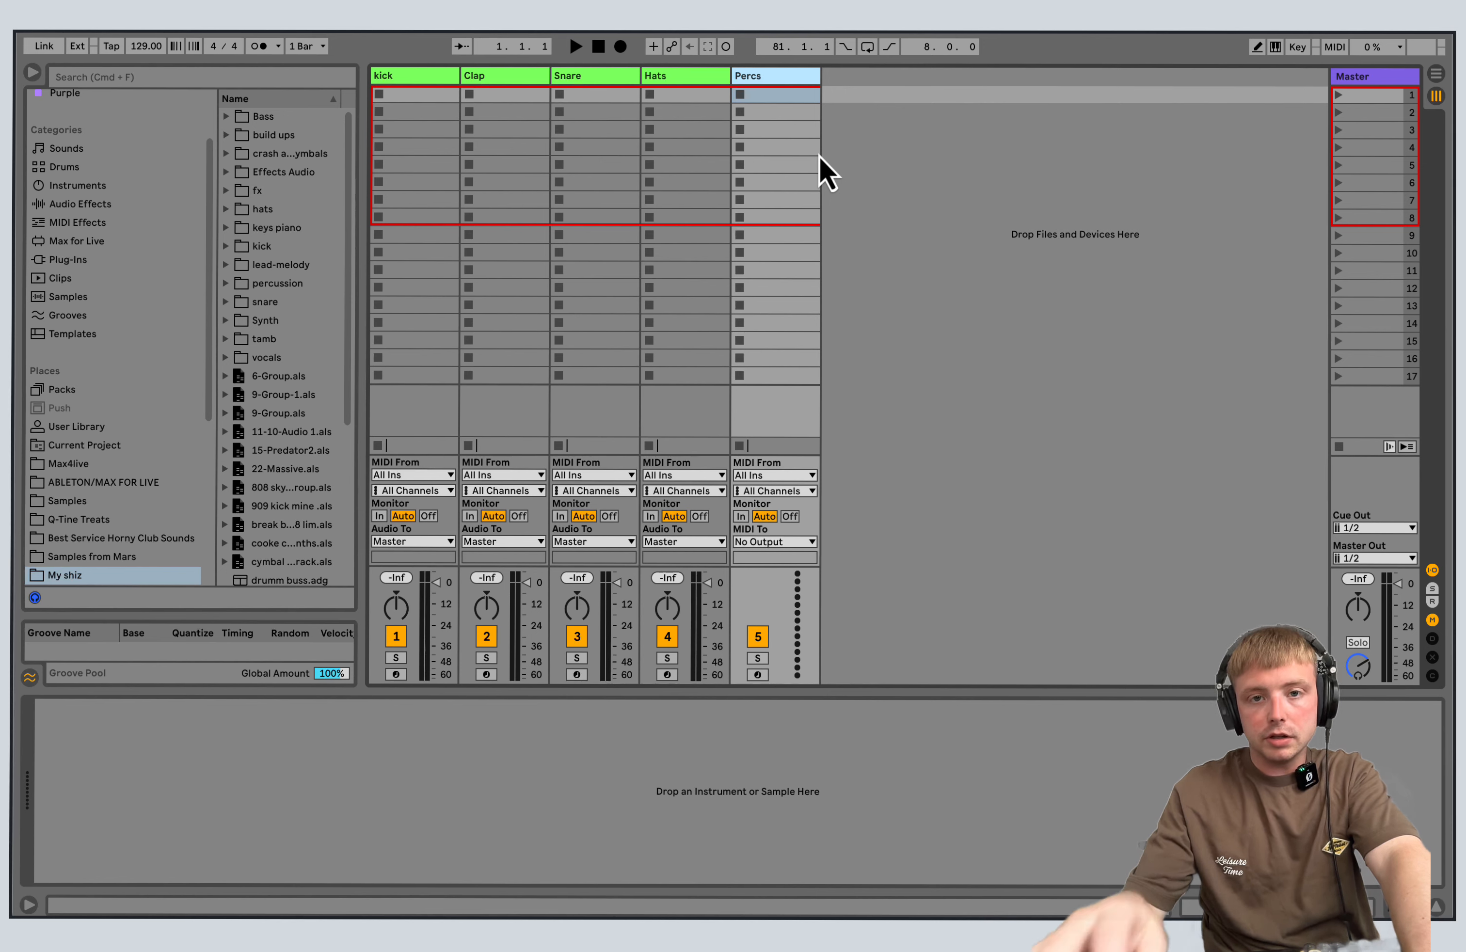
pyautogui.click(877, 183)
pyautogui.click(894, 131)
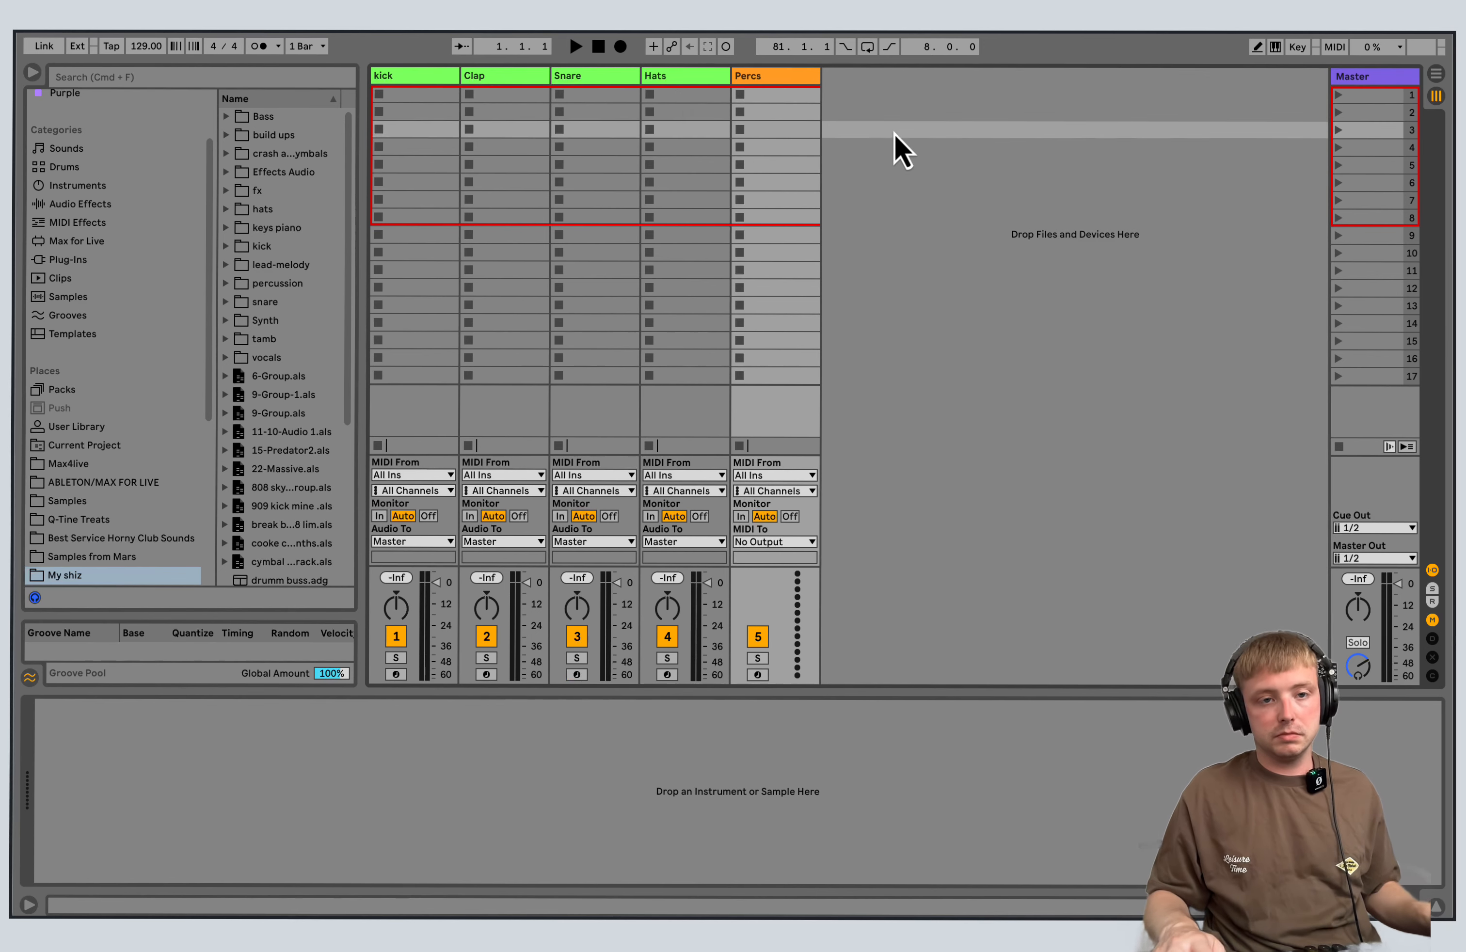
# Select the kick track and open Crate Audio - Sample Suite in a widened browser, expanding Crate Hits Vol.1 down to the Essential Kicks folder.
pyautogui.click(440, 75)
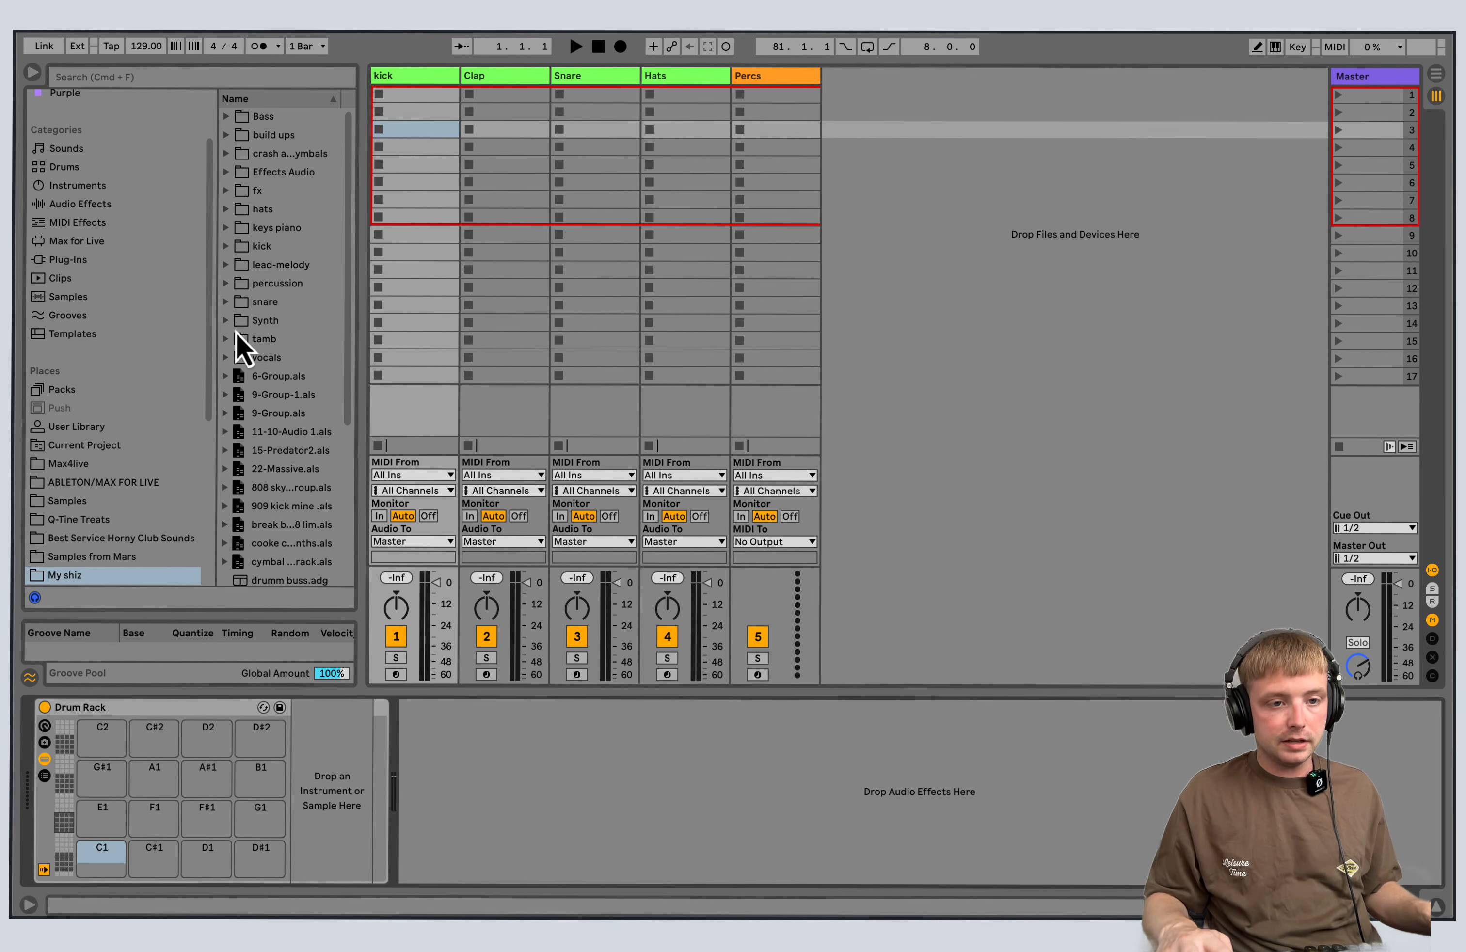
pyautogui.moveTo(212, 319); pyautogui.dragTo(193, 477)
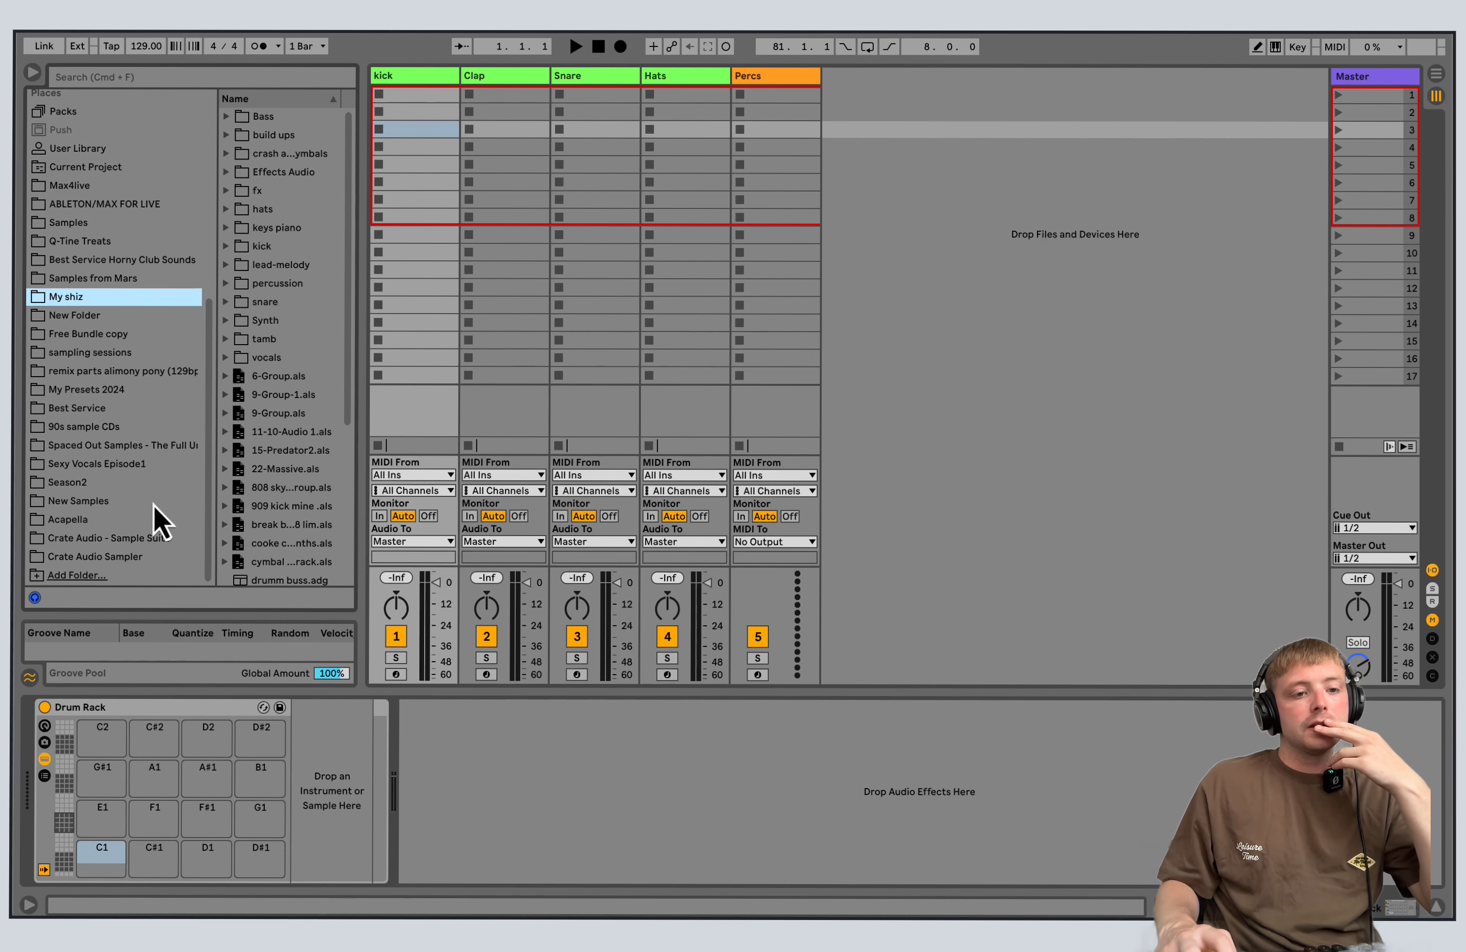
pyautogui.click(145, 538)
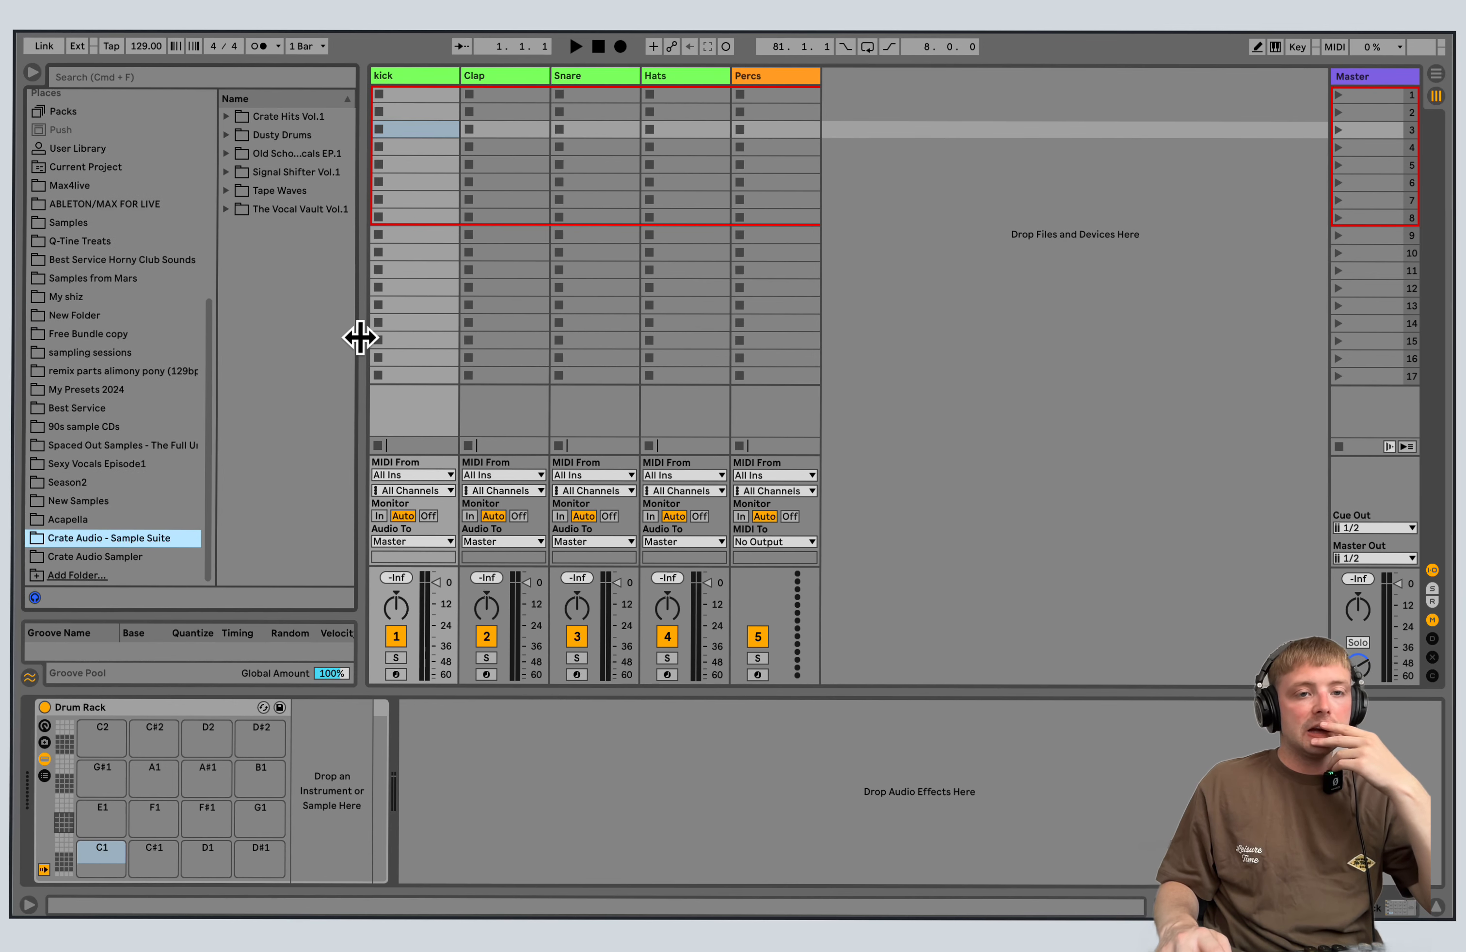
pyautogui.moveTo(360, 333); pyautogui.dragTo(472, 337)
pyautogui.click(227, 117)
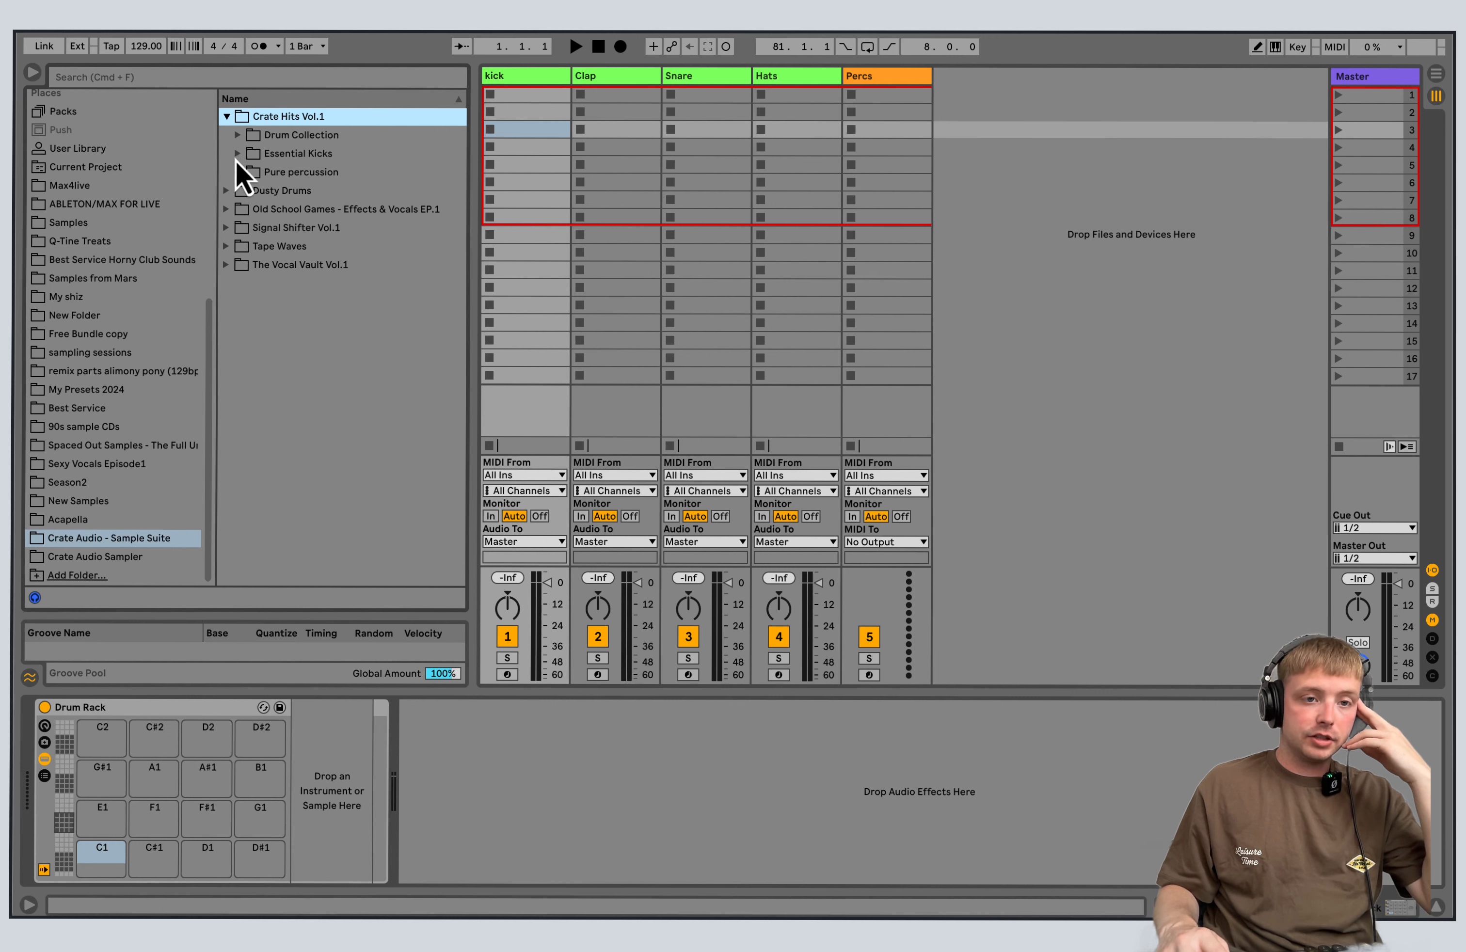
pyautogui.click(237, 156)
pyautogui.moveTo(464, 167)
pyautogui.mouseDown()
pyautogui.moveTo(472, 552)
pyautogui.moveTo(463, 164)
pyautogui.mouseUp()
pyautogui.moveTo(275, 175); pyautogui.dragTo(383, 642)
pyautogui.moveTo(347, 588); pyautogui.dragTo(309, 601)
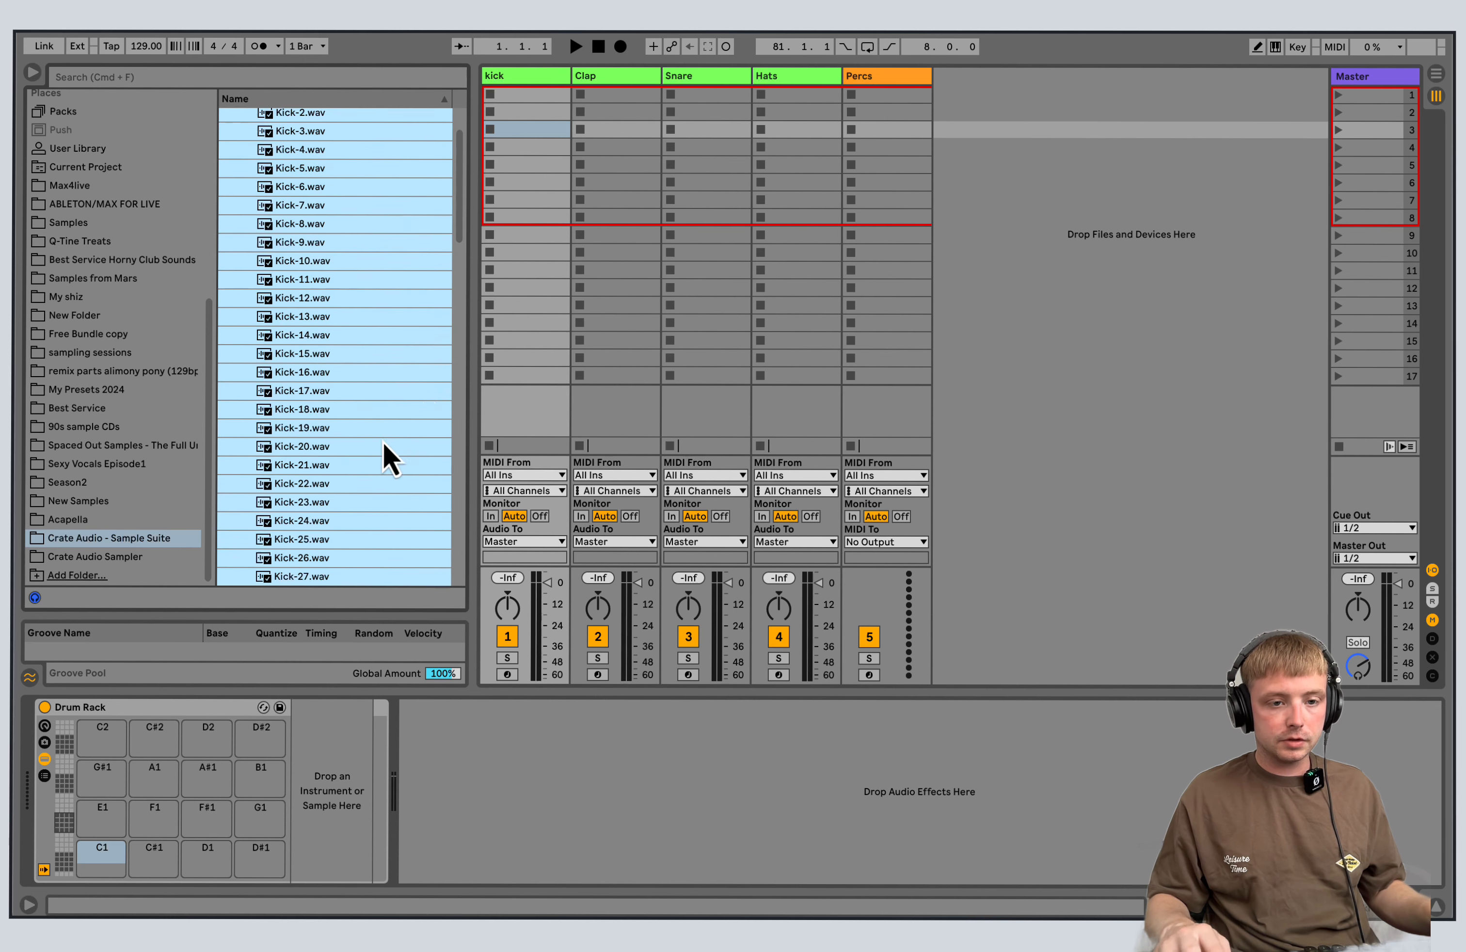
pyautogui.moveTo(462, 231); pyautogui.dragTo(454, 162)
pyautogui.click(273, 176)
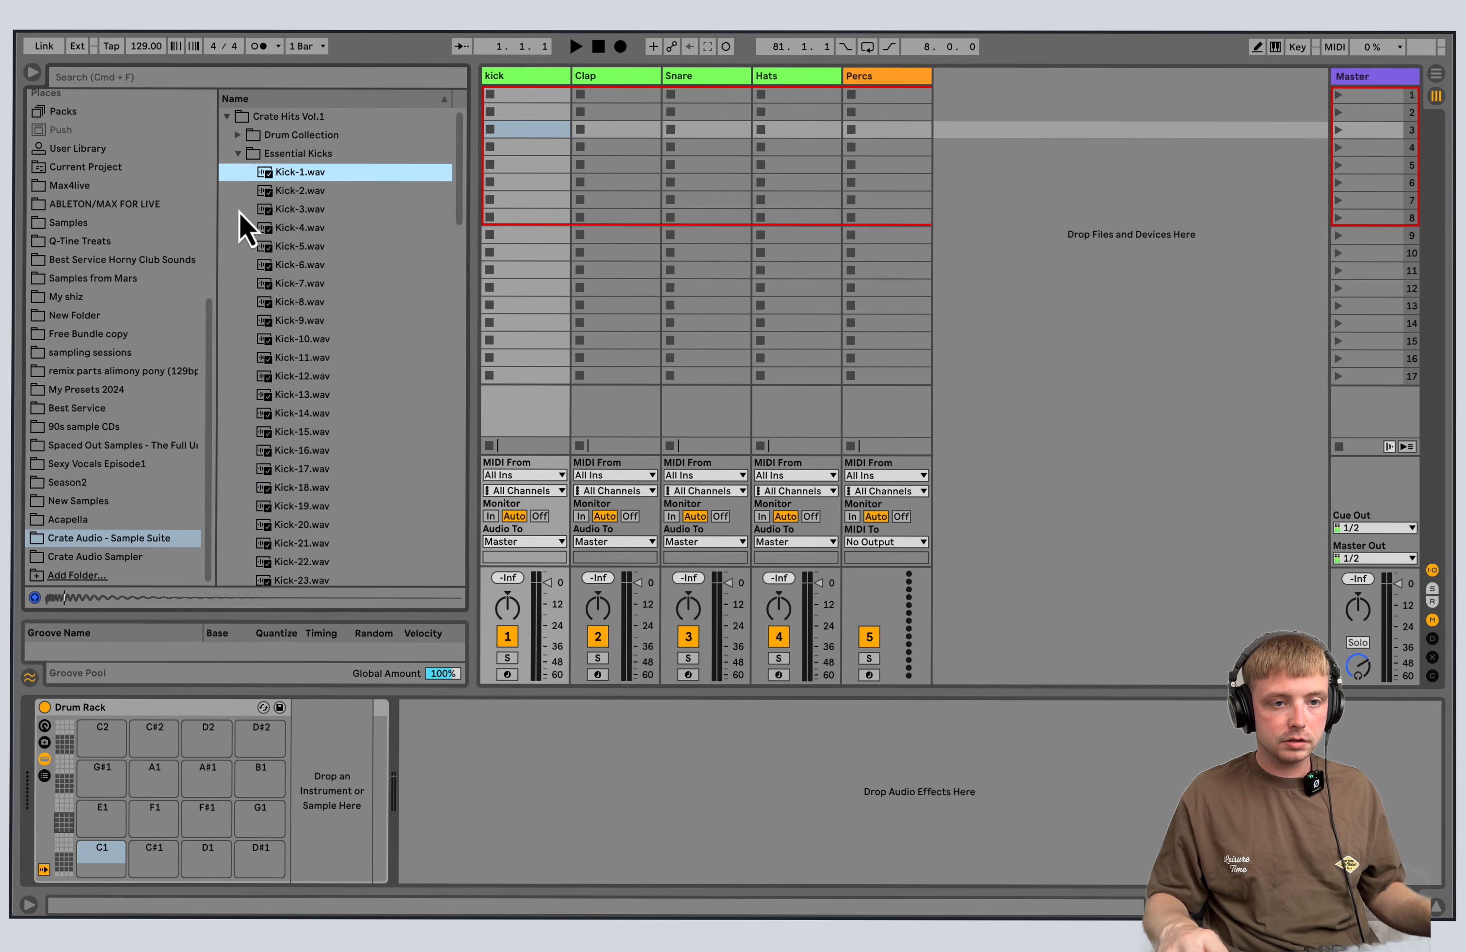
pyautogui.click(240, 210)
pyautogui.click(240, 177)
# Load samples Kick-1.wav to Kick-27.wav together onto the kick track's Drum Rack, starting at pad G#1.
pyautogui.moveTo(239, 178); pyautogui.dragTo(367, 622)
pyautogui.click(385, 211)
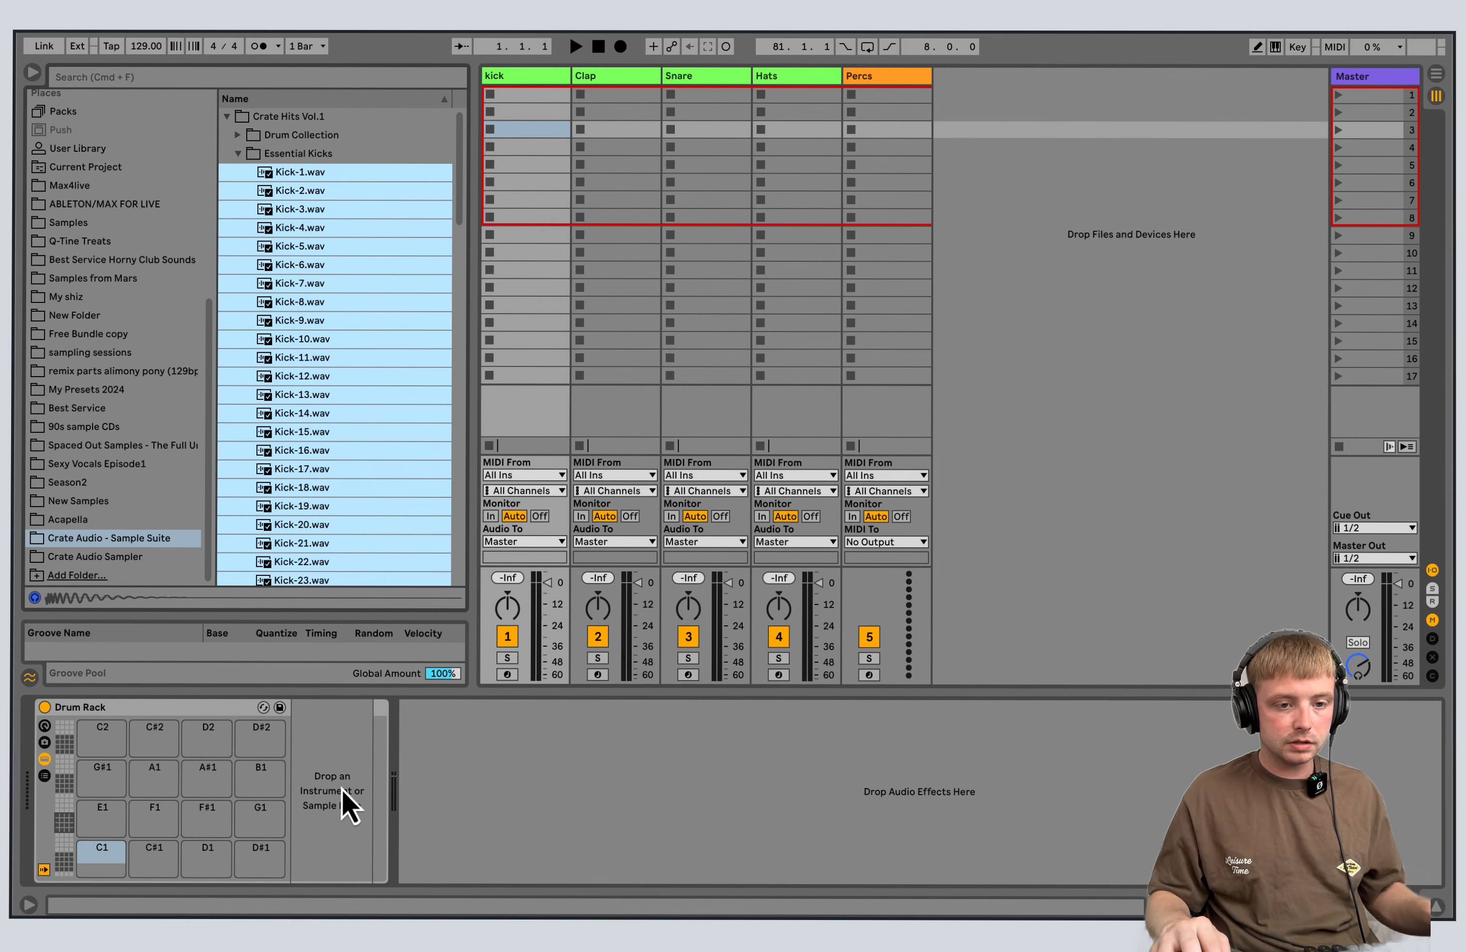
pyautogui.moveTo(346, 804); pyautogui.dragTo(135, 777)
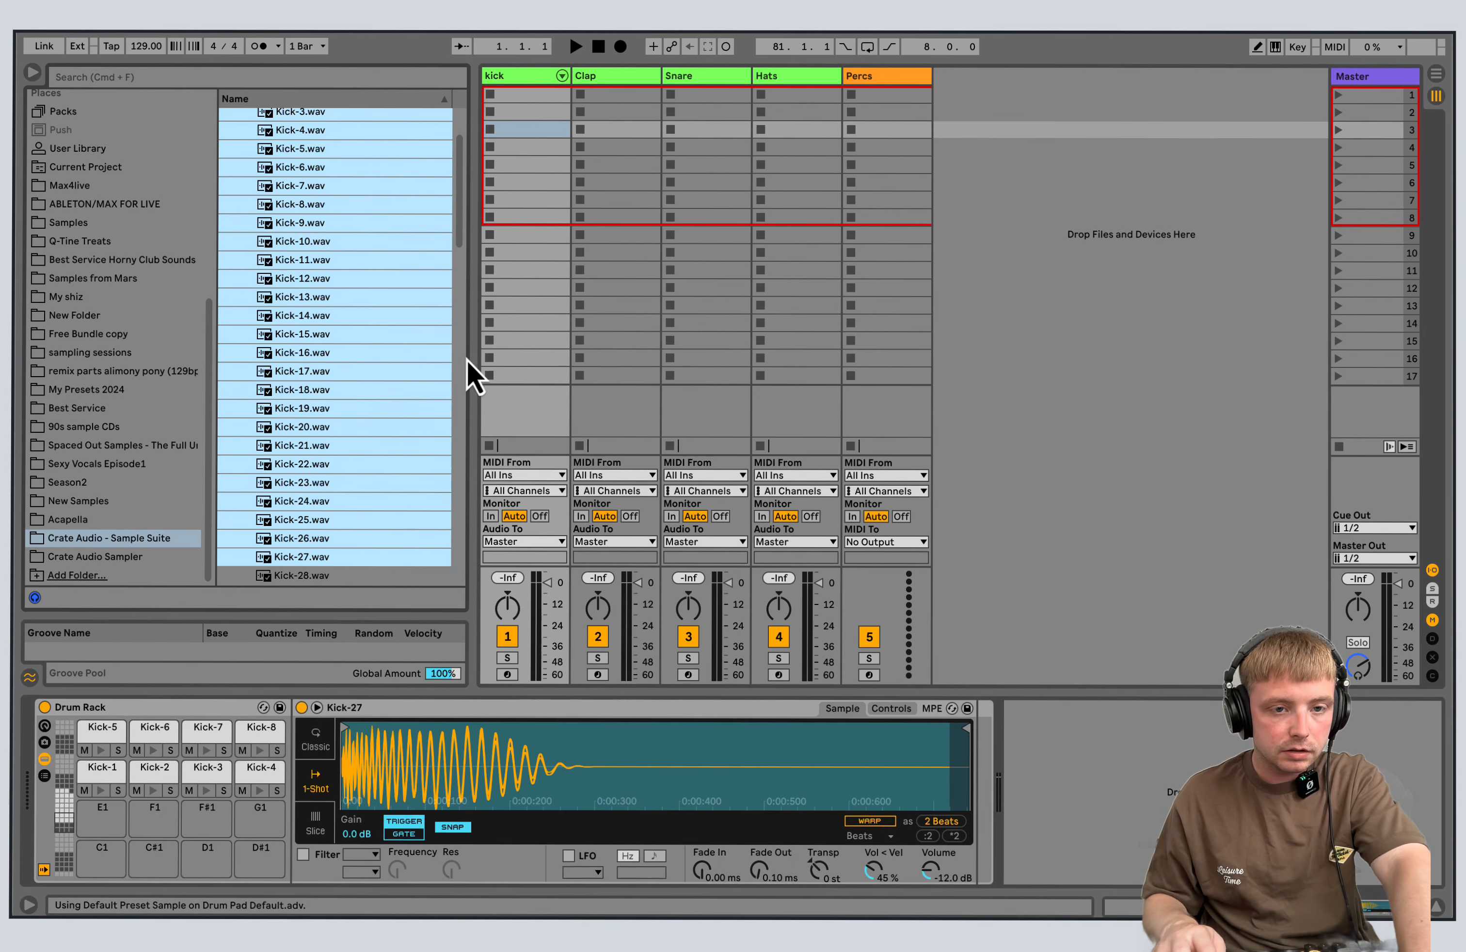
# Add the remaining samples Kick-28.wav to Kick-100.wav to the kick track's Drum Rack.
pyautogui.scroll(-8, 458, 247)
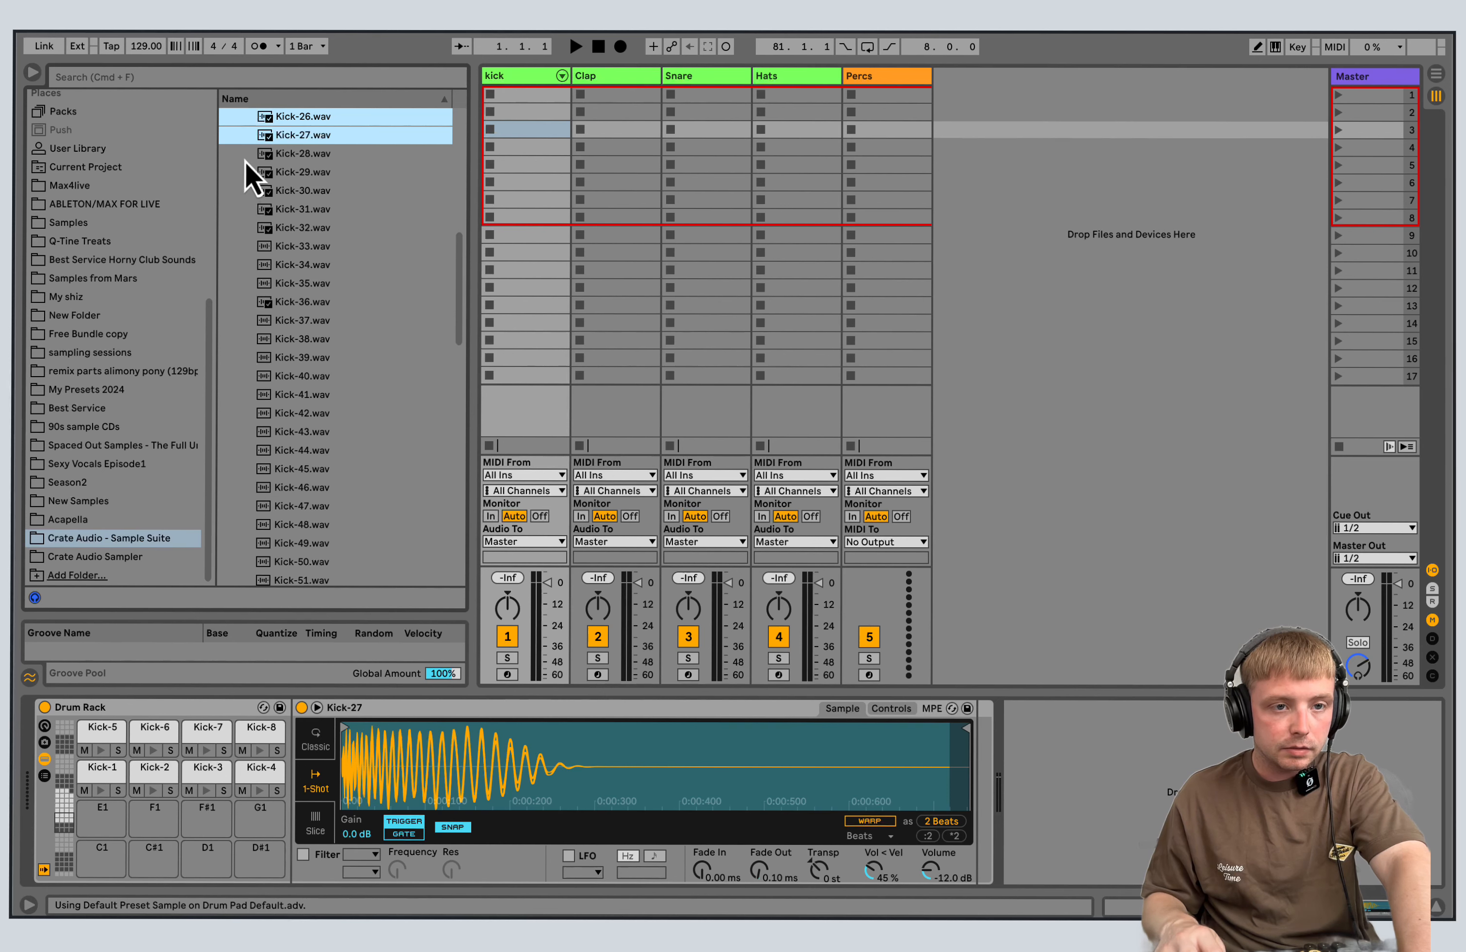
pyautogui.moveTo(252, 186); pyautogui.dragTo(324, 599)
pyautogui.scroll(-10, 318, 583)
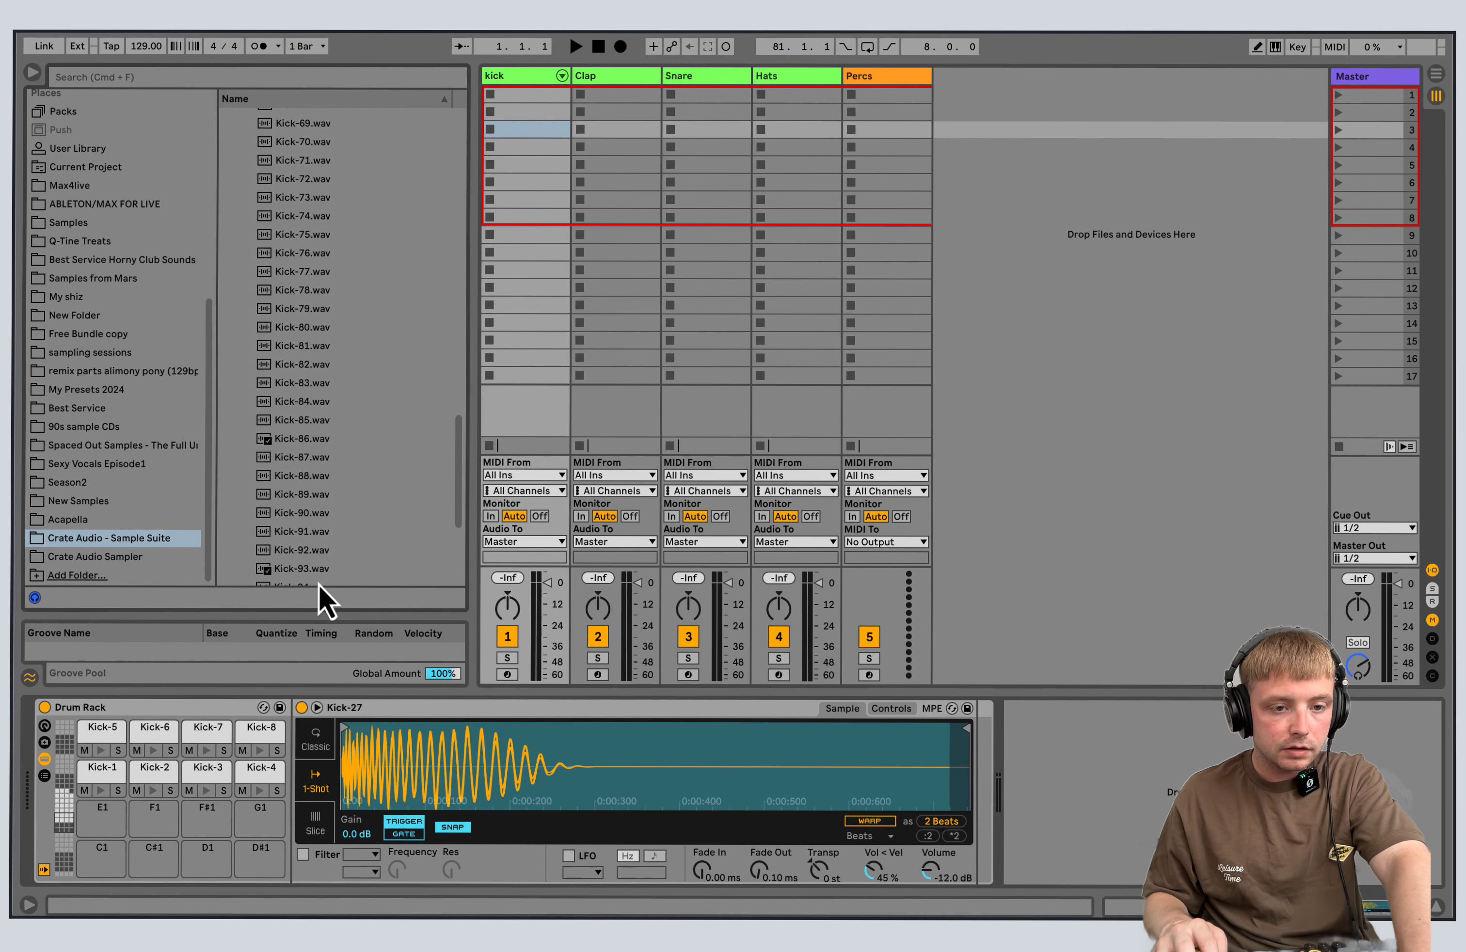
pyautogui.keyDown('shift'); pyautogui.click(325, 477); pyautogui.keyUp('shift')
pyautogui.moveTo(326, 395); pyautogui.dragTo(115, 871)
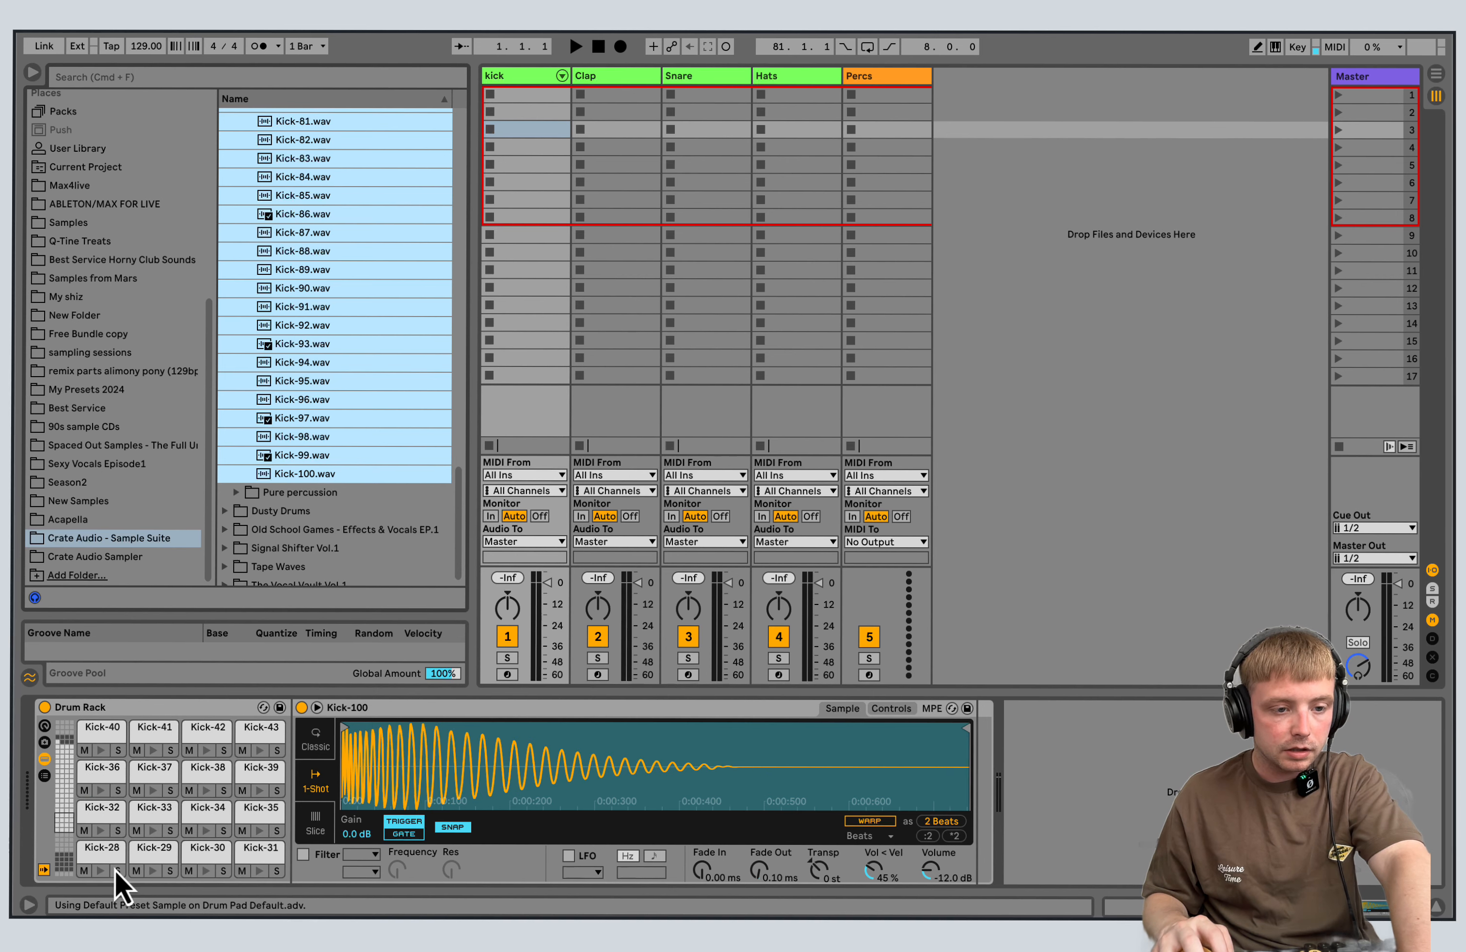
# Create an empty MIDI clip in the kick track's first slot and view its kick sample rows in an enlarged note editor.
pyautogui.doubleClick(534, 110)
pyautogui.moveTo(677, 687); pyautogui.dragTo(673, 113)
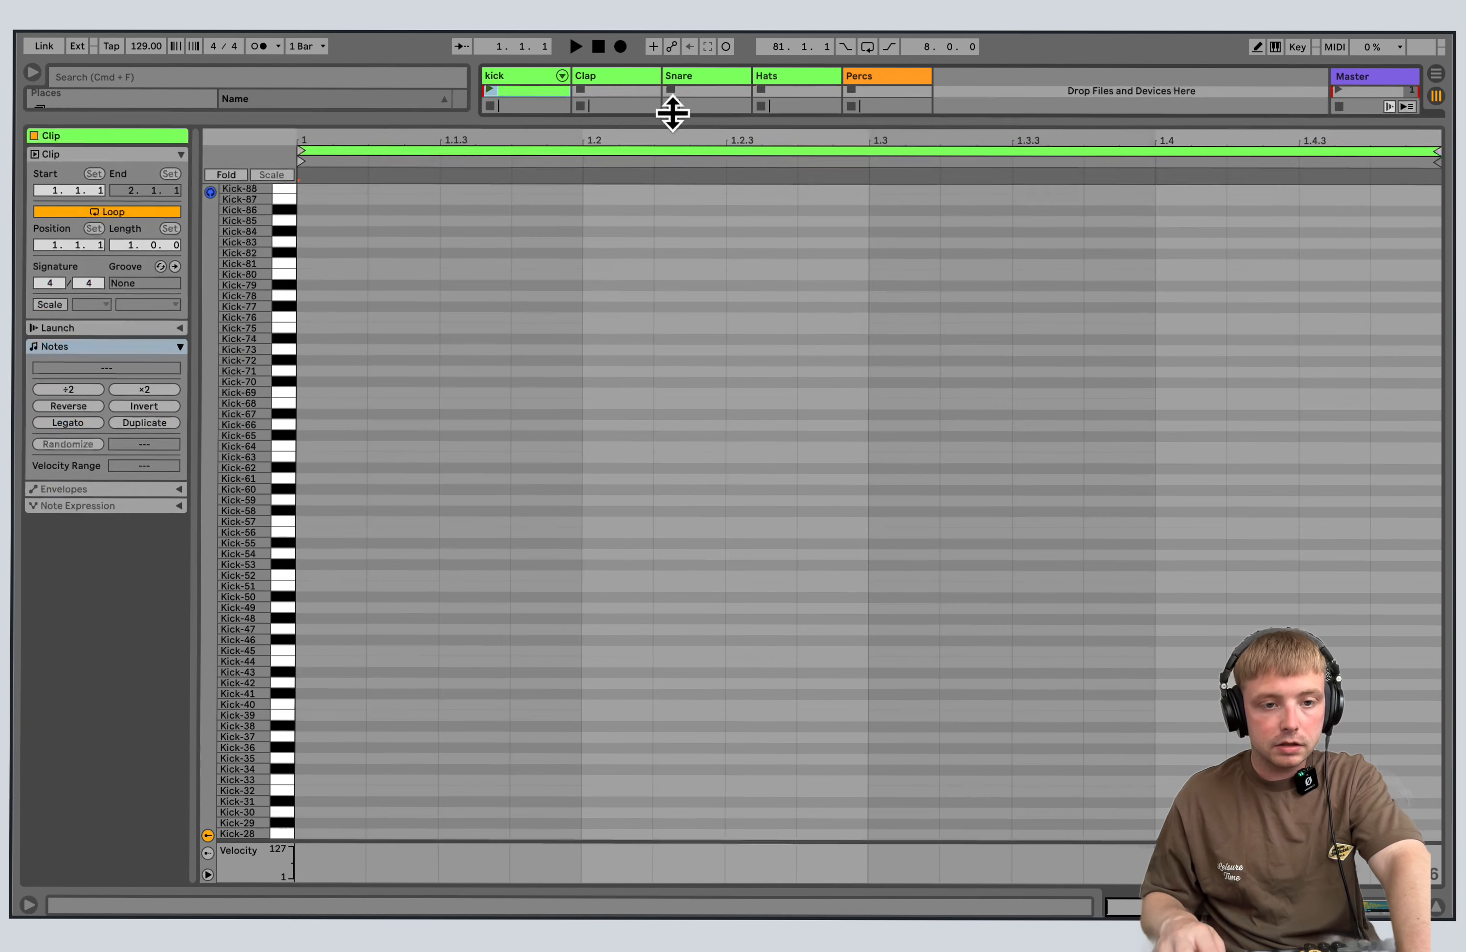
pyautogui.moveTo(526, 118); pyautogui.dragTo(539, 589)
# Select the Clap track, collapse the Essential Kicks folder in the browser and expand Drum Collection under Crate Hits Vol.1.
pyautogui.doubleClick(608, 74)
pyautogui.click(382, 78)
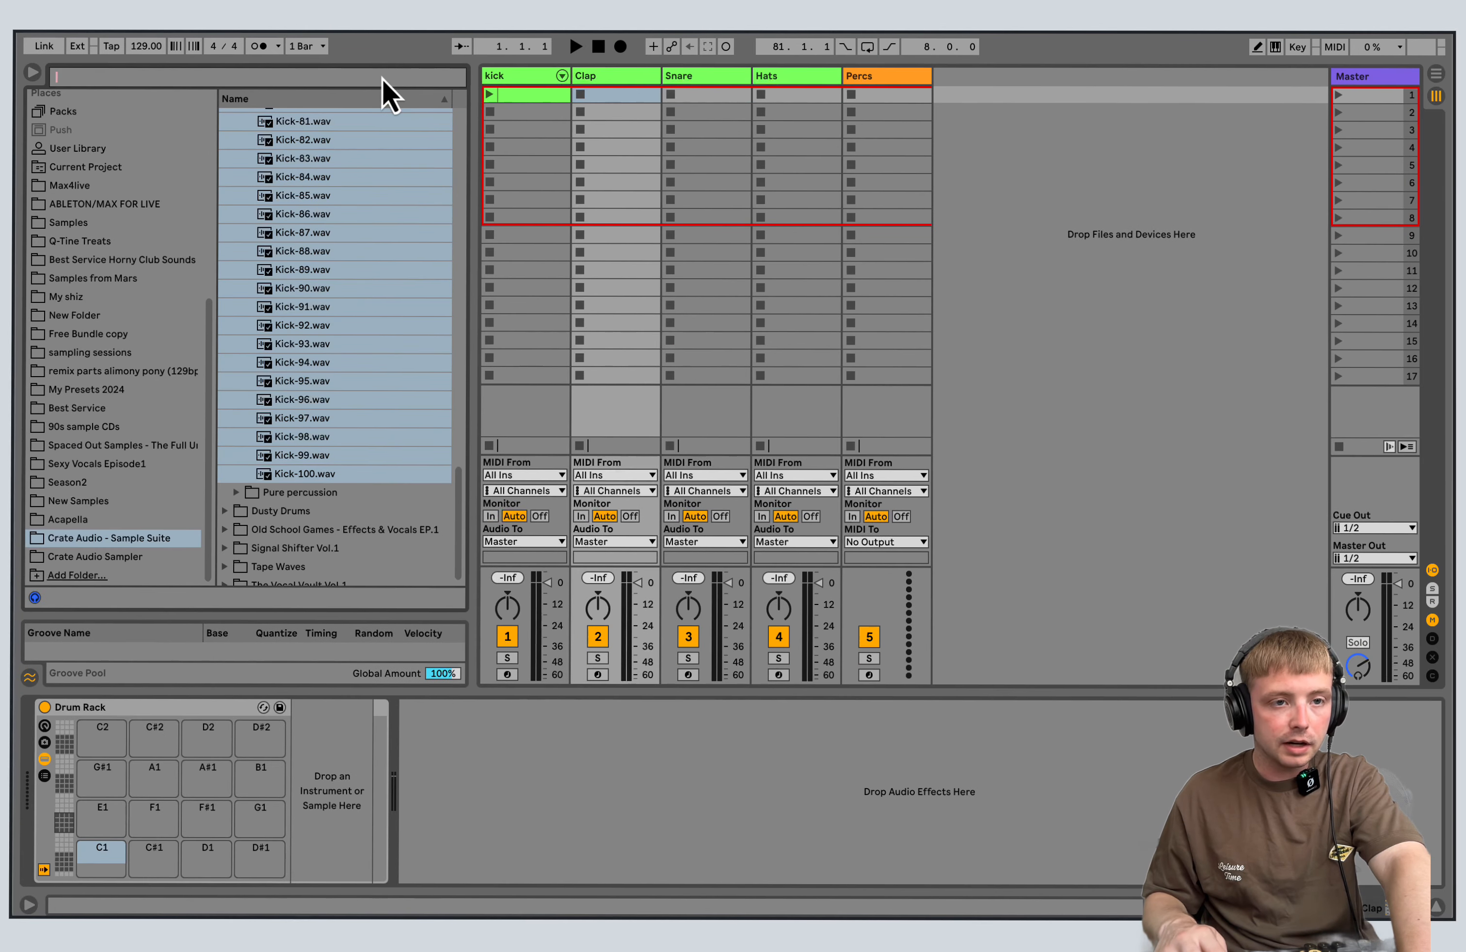
pyautogui.moveTo(465, 507); pyautogui.dragTo(272, 222)
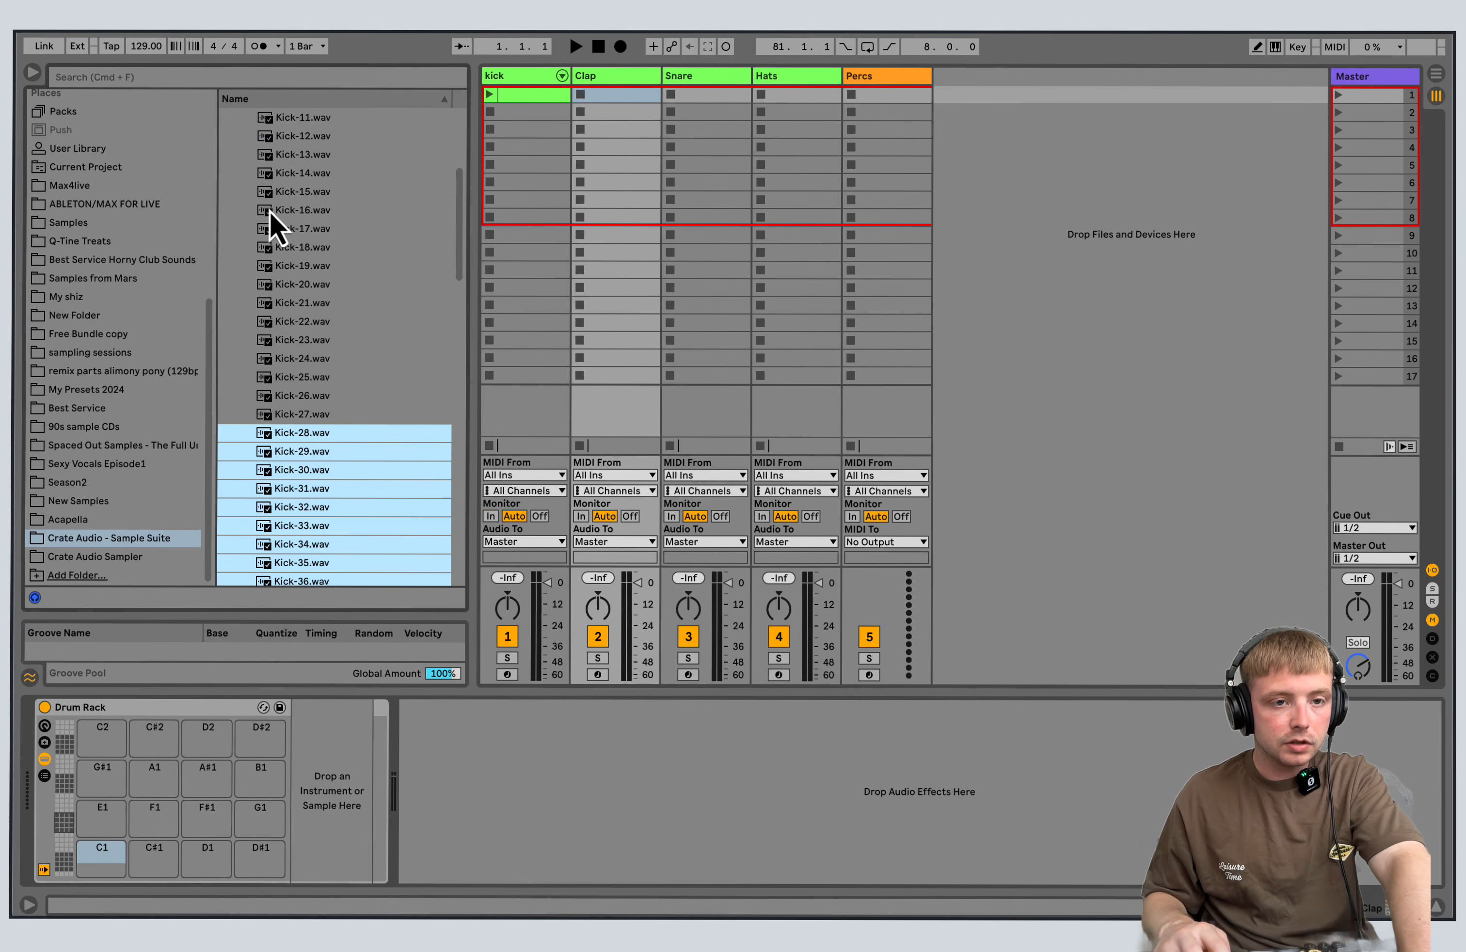
pyautogui.scroll(5, 463, 245)
pyautogui.click(237, 153)
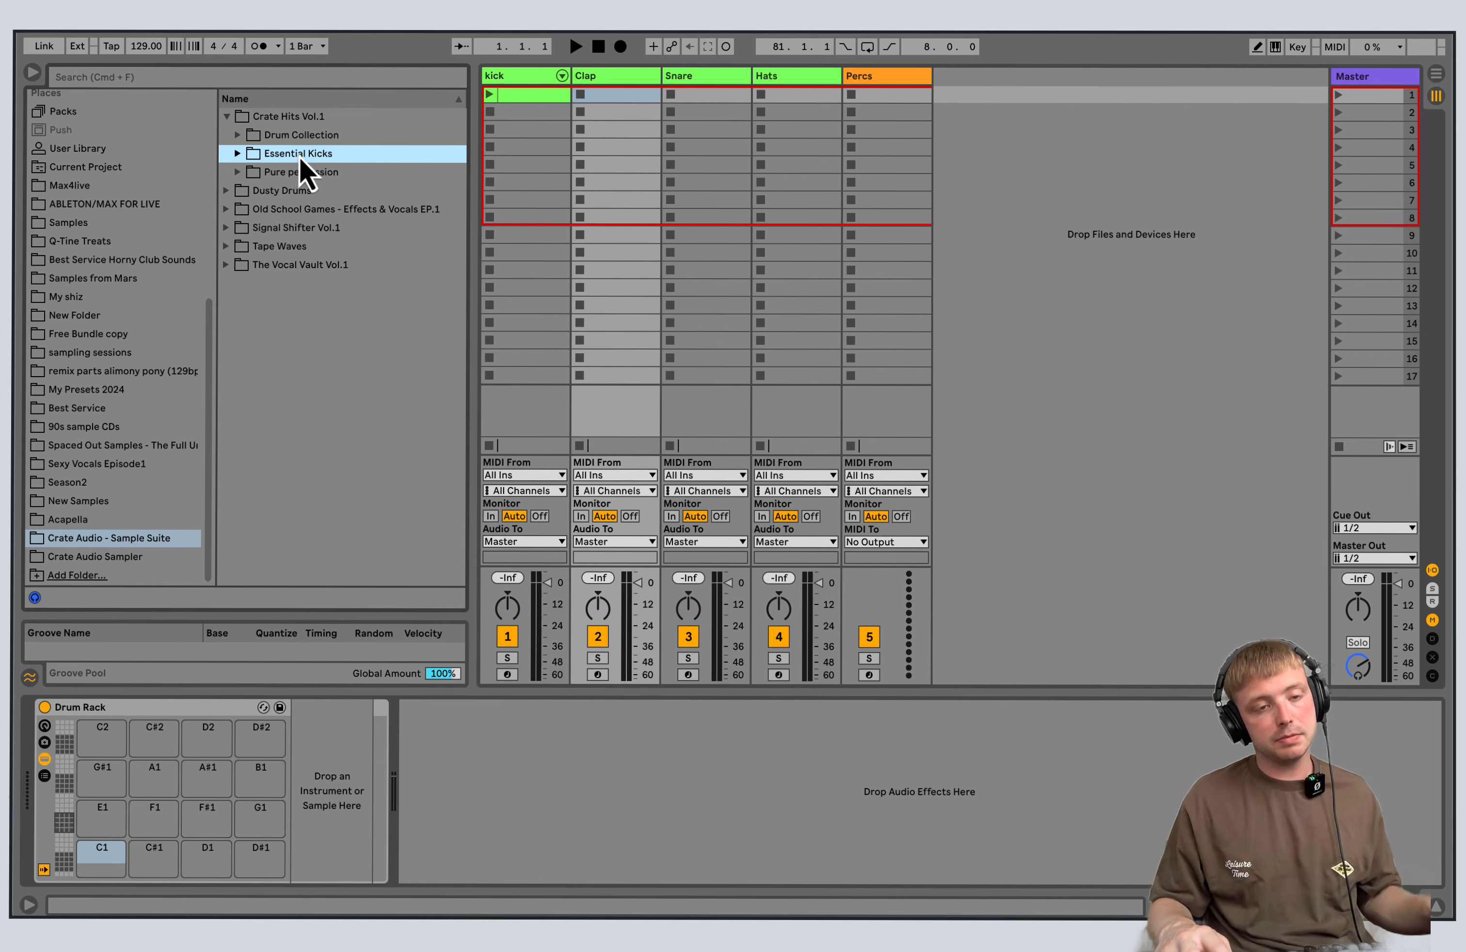
pyautogui.click(238, 134)
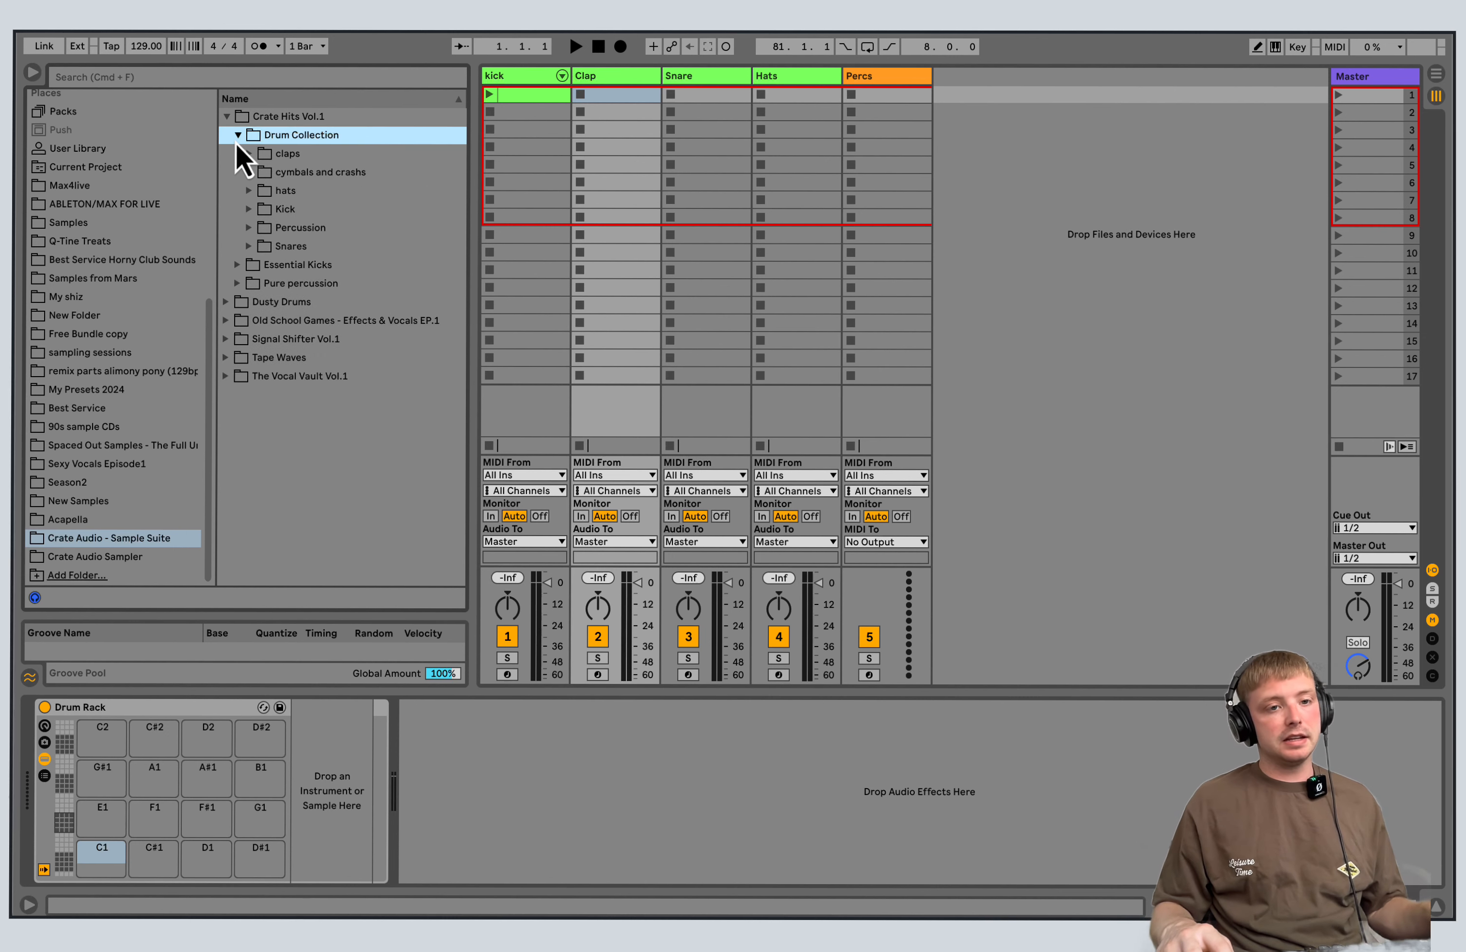
pyautogui.click(237, 135)
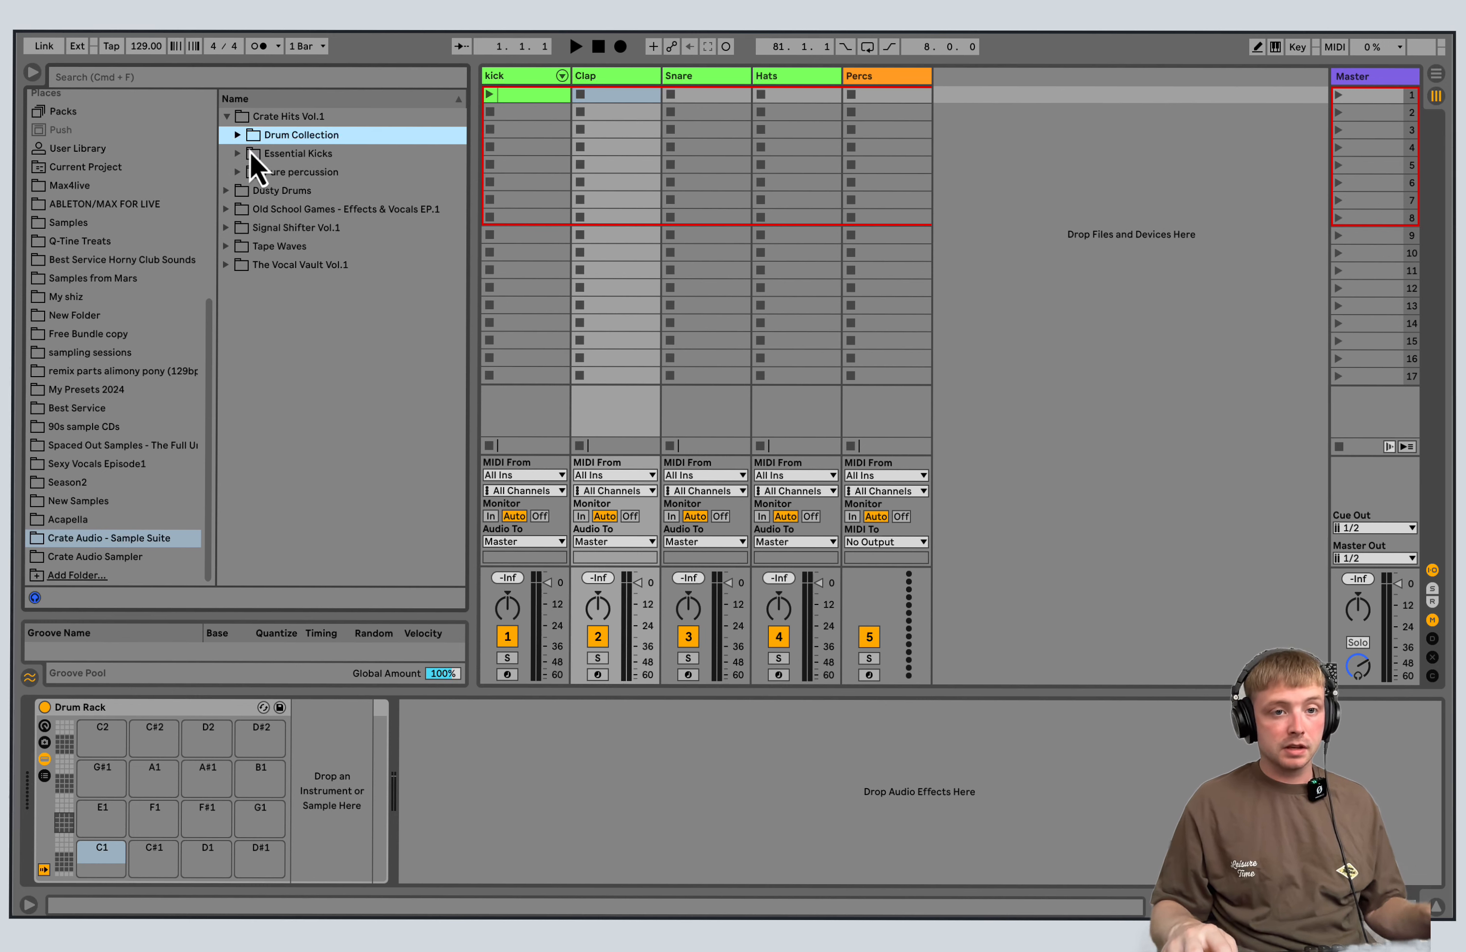
pyautogui.click(237, 135)
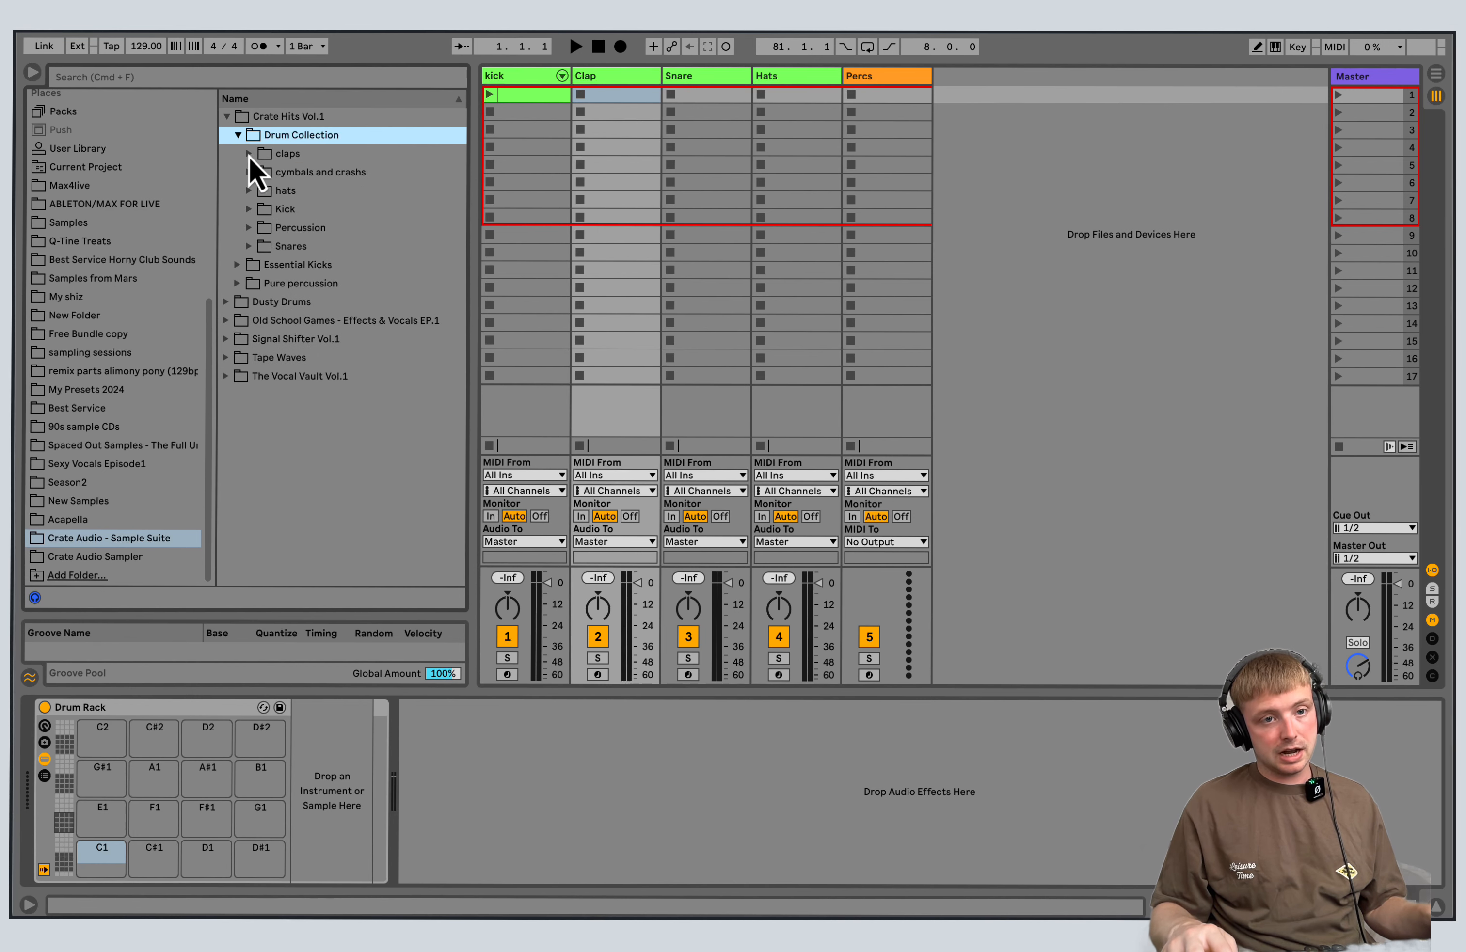
# Load samples Claps-1.wav to Claps-23.wav from the claps folder together onto the Clap track's Drum Rack, starting at pad A1.
pyautogui.click(248, 154)
pyautogui.press('Down')
pyautogui.click(379, 246)
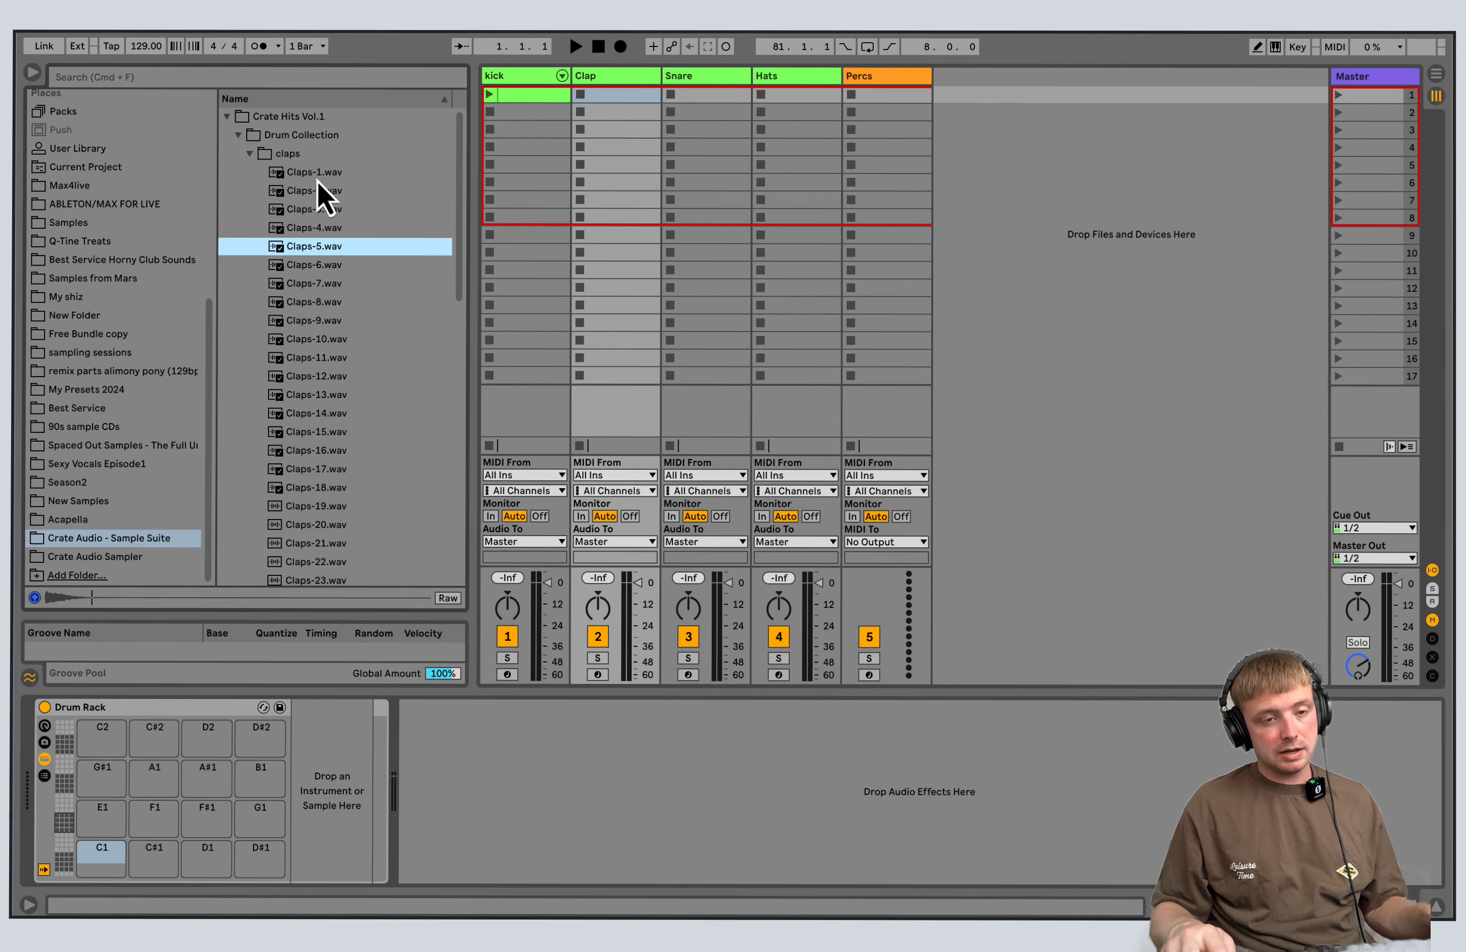
pyautogui.click(317, 178)
pyautogui.moveTo(263, 583); pyautogui.dragTo(256, 186)
pyautogui.moveTo(337, 510); pyautogui.dragTo(169, 783)
pyautogui.click(61, 806)
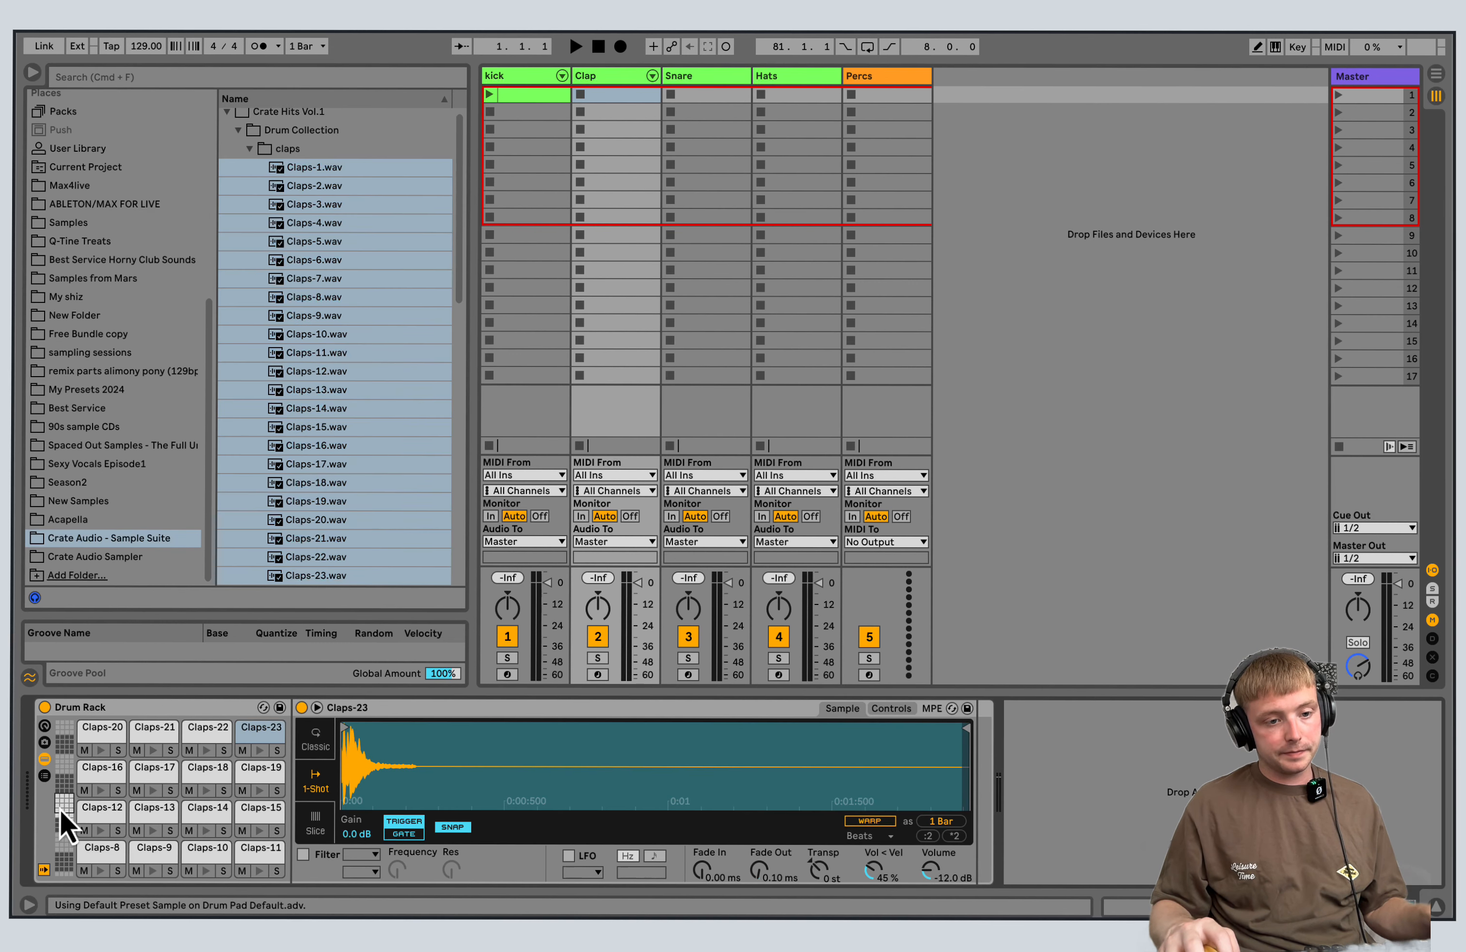
pyautogui.click(686, 77)
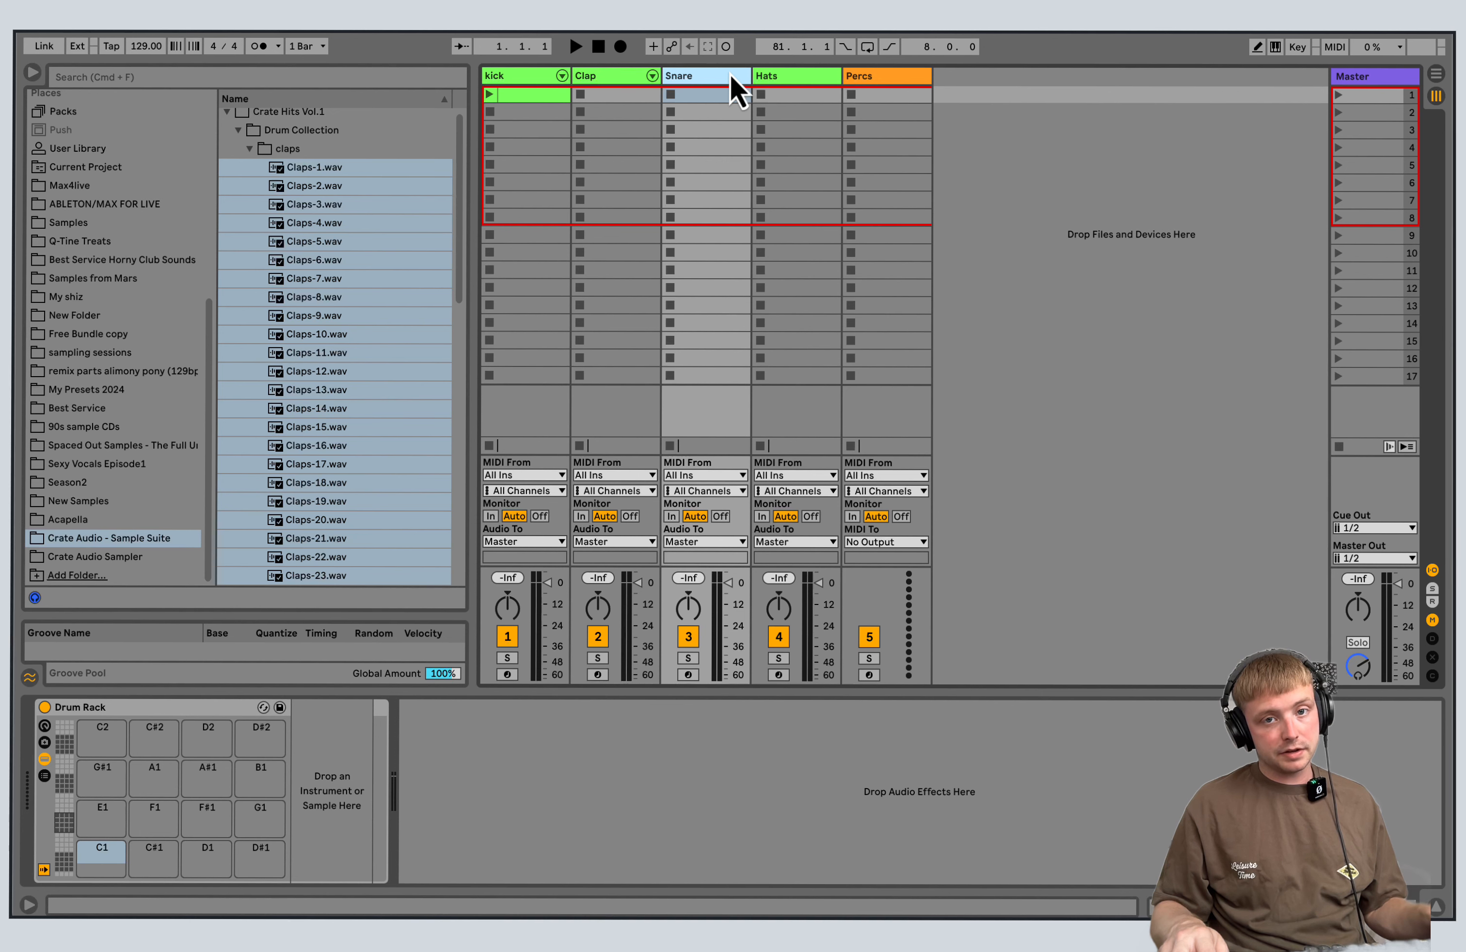
pyautogui.click(807, 77)
pyautogui.click(886, 75)
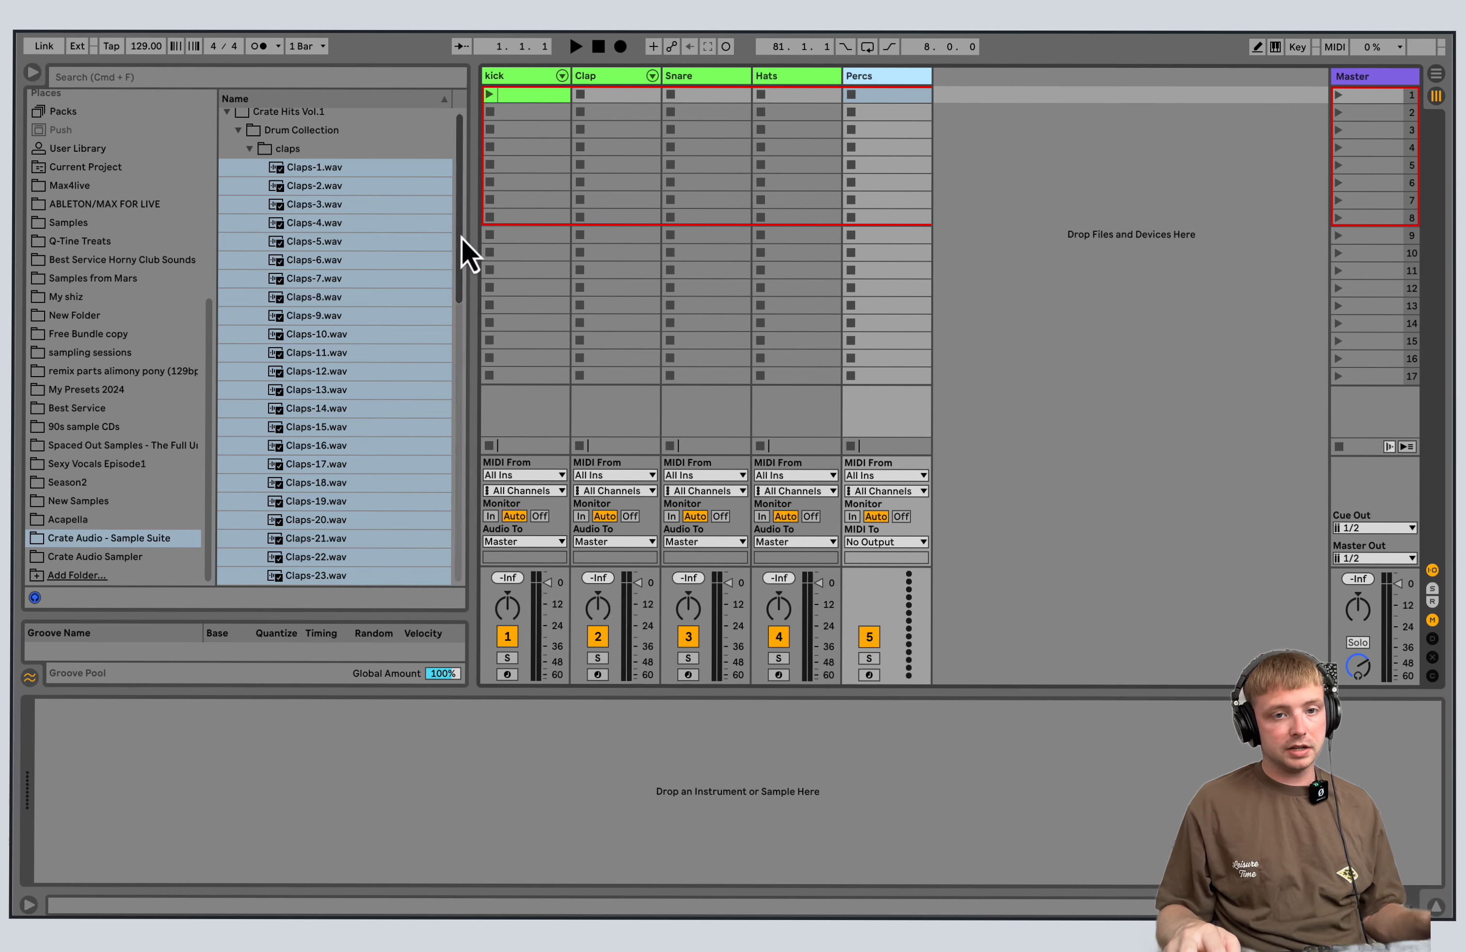
# Delete the empty clip from the kick track's first slot.
pyautogui.click(547, 75)
pyautogui.rightClick(532, 95)
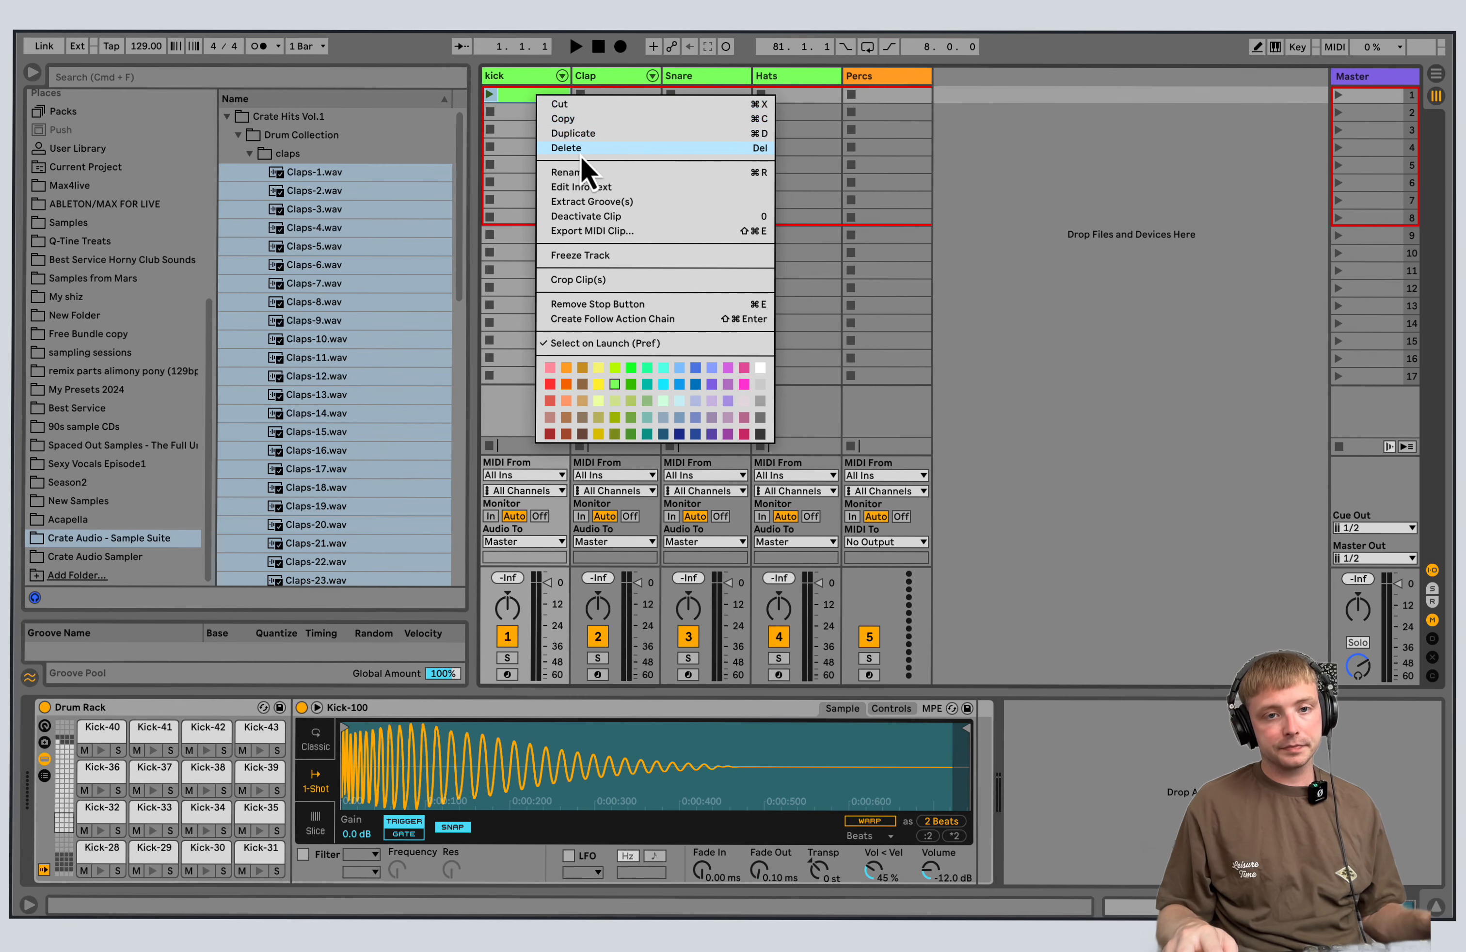
pyautogui.click(587, 148)
pyautogui.click(613, 76)
pyautogui.click(526, 79)
pyautogui.click(625, 83)
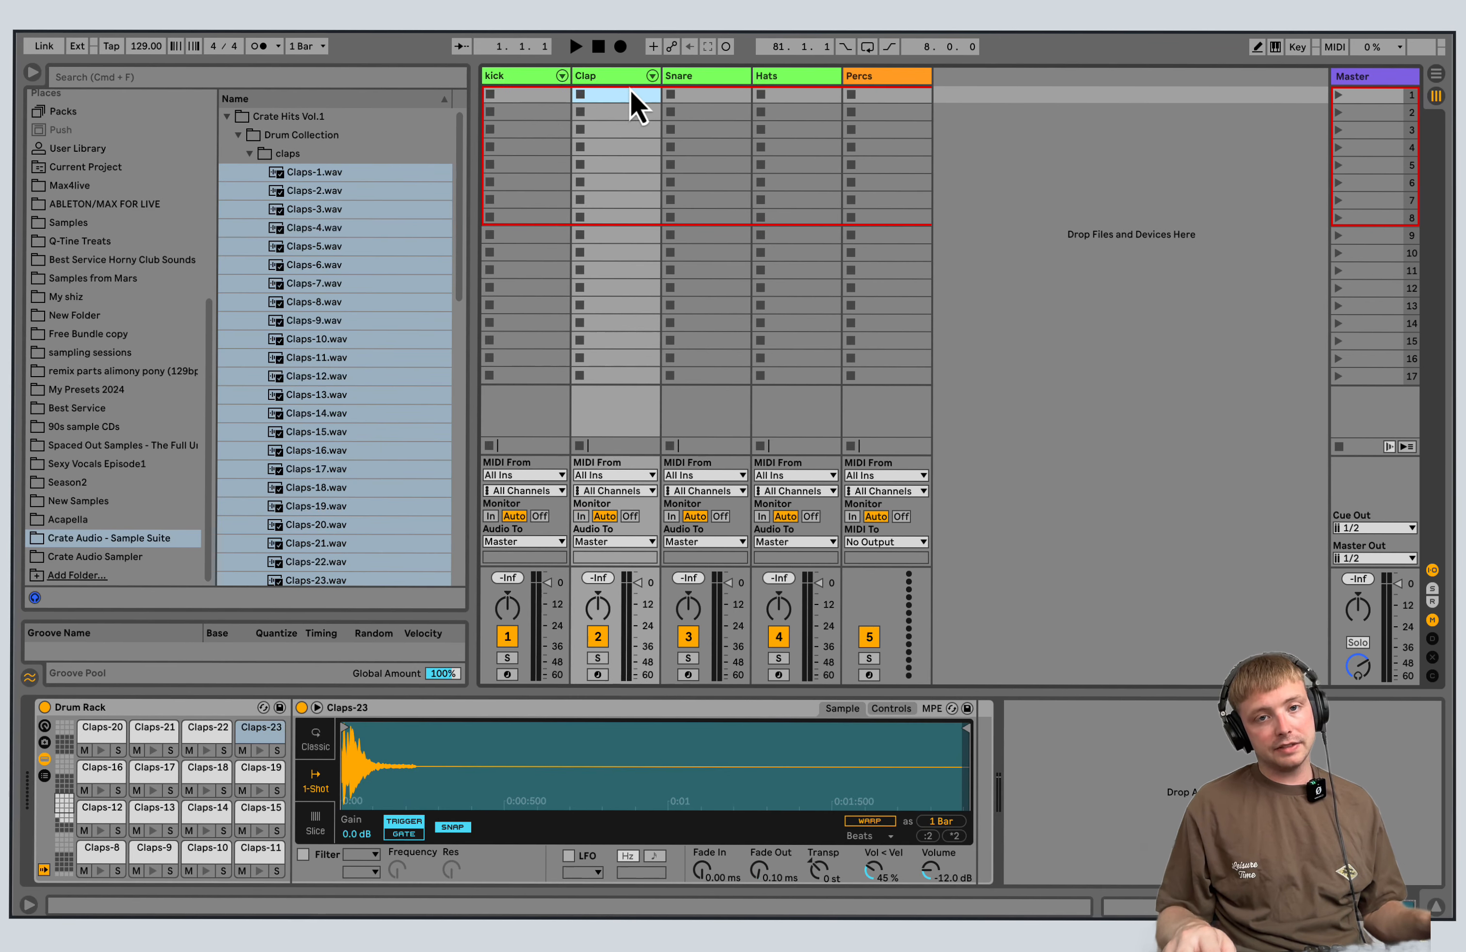
pyautogui.click(692, 80)
pyautogui.click(788, 78)
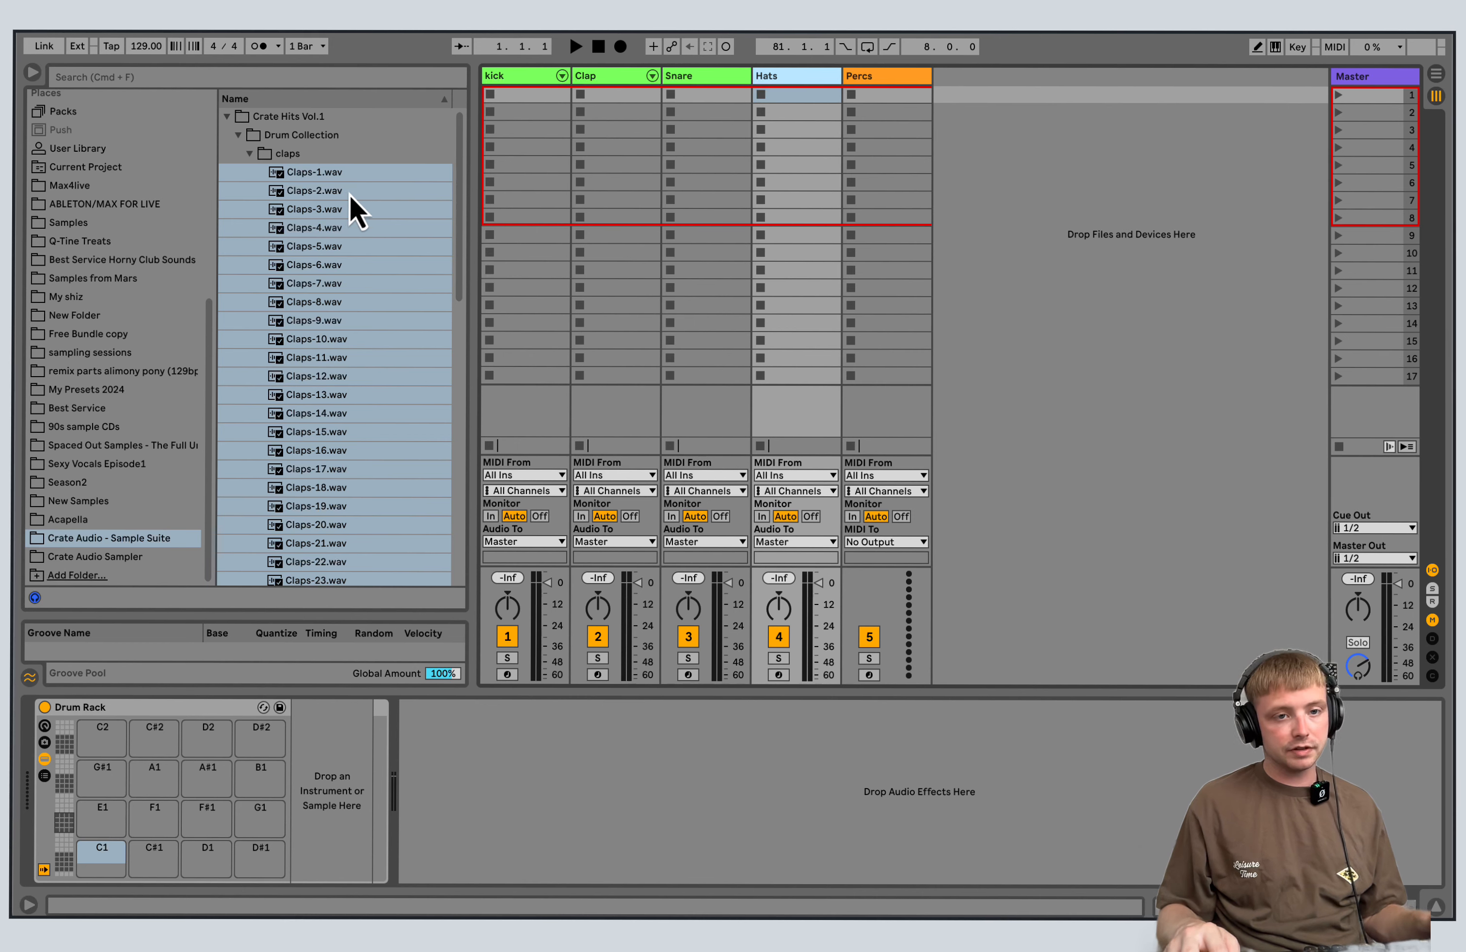
# Create a MIDI clip in the kick track's first slot with 1/16 Kick-64 notes on all four beats.
pyautogui.doubleClick(519, 95)
pyautogui.doubleClick(308, 658)
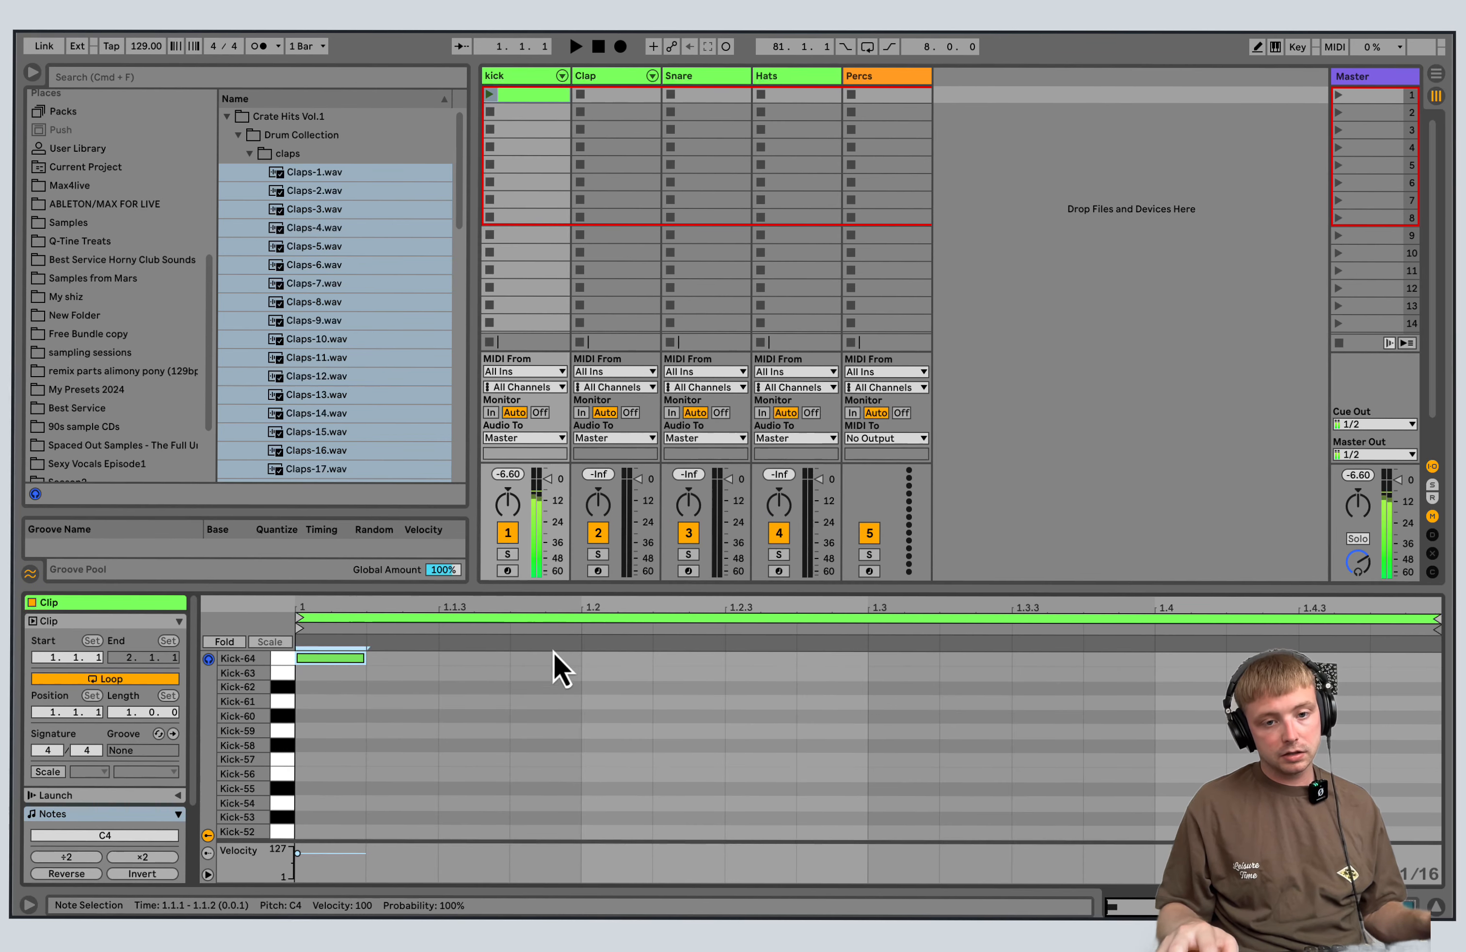
pyautogui.click(624, 662)
pyautogui.doubleClick(618, 659)
pyautogui.doubleClick(906, 658)
pyautogui.doubleClick(1177, 659)
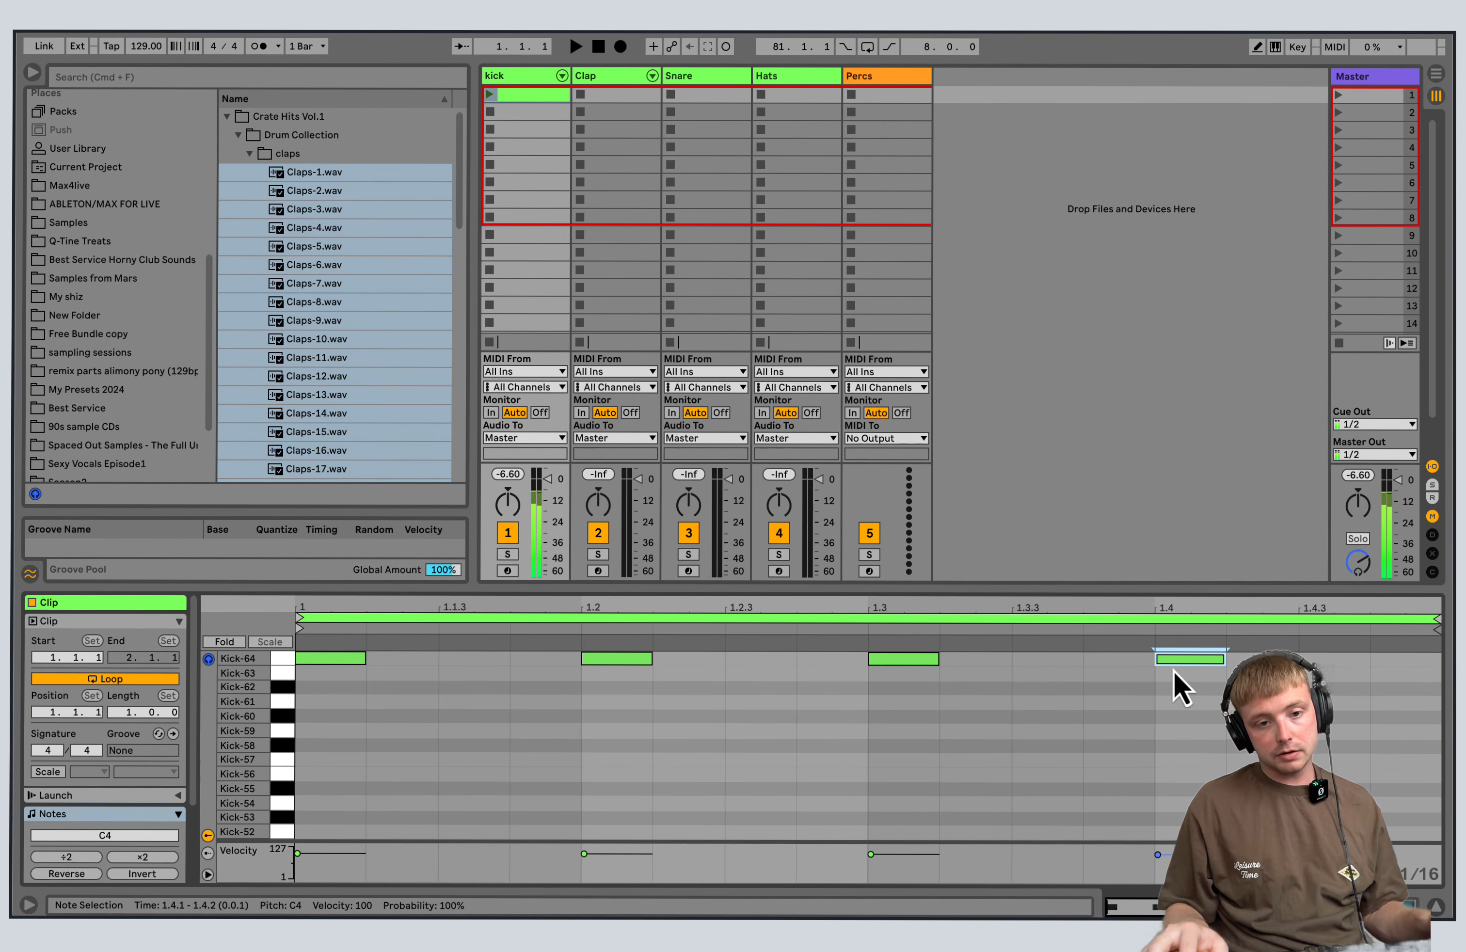
# Launch the kick clip and move all four of its notes down to Kick-55.
pyautogui.click(489, 94)
pyautogui.moveTo(1225, 674); pyautogui.dragTo(1302, 632)
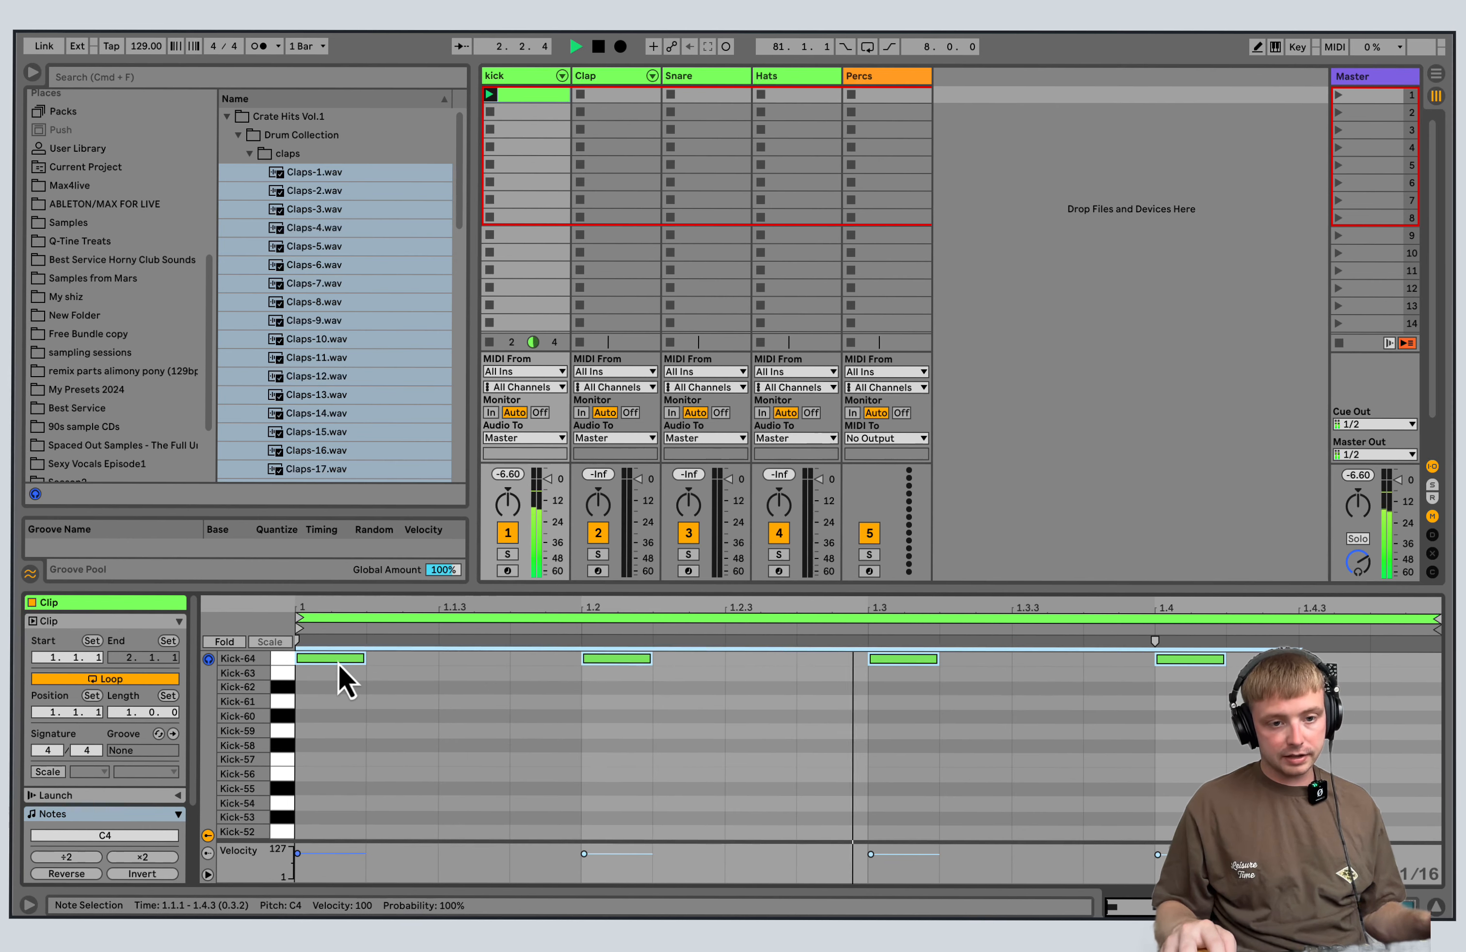
pyautogui.moveTo(338, 662); pyautogui.dragTo(351, 796)
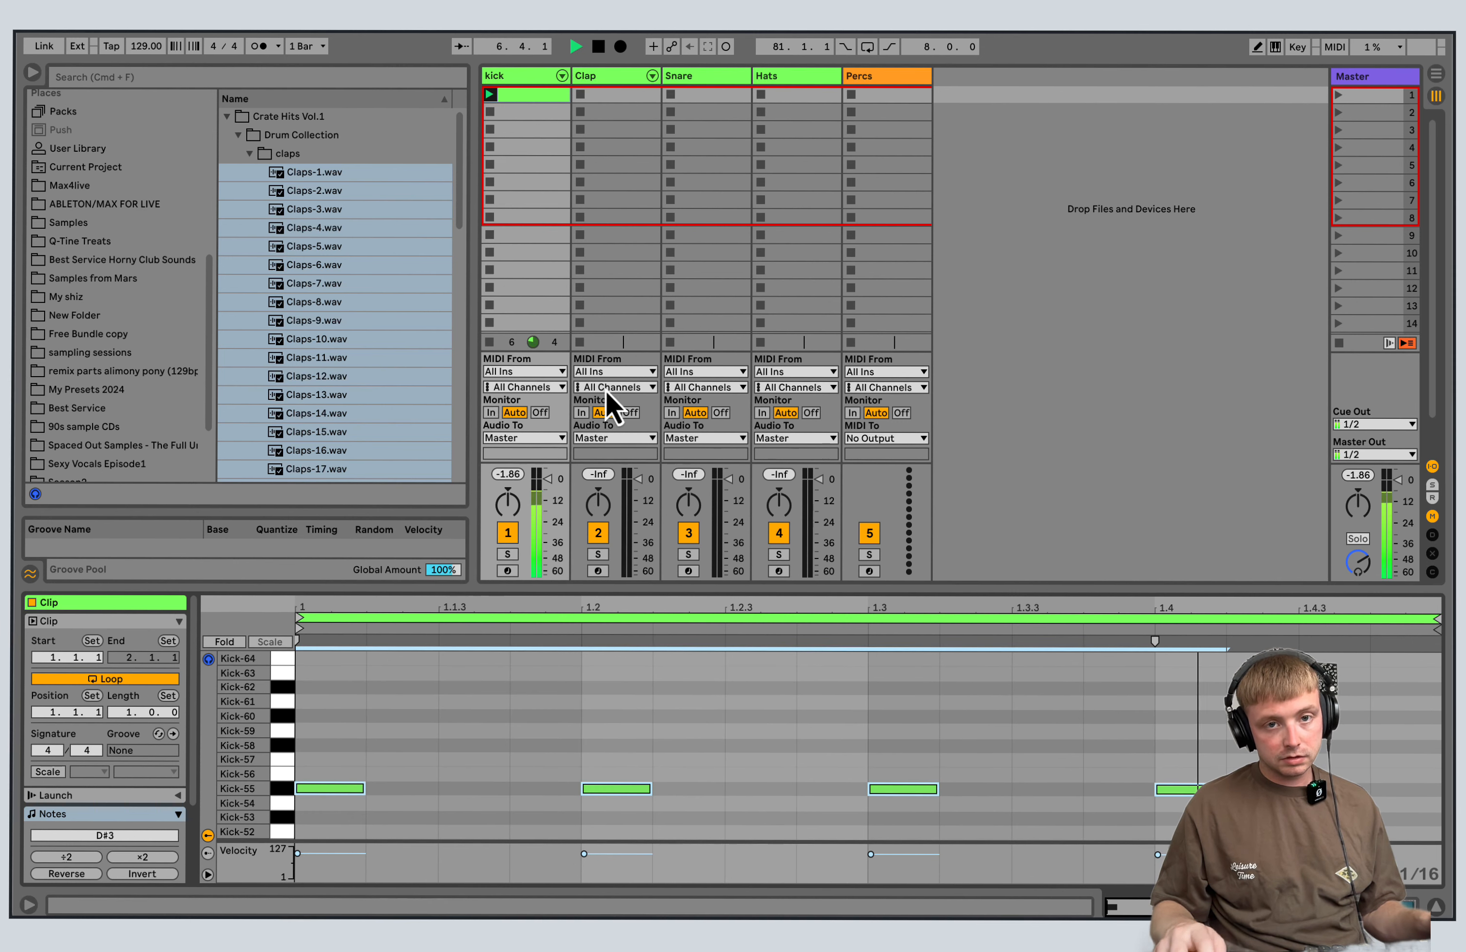
# Create a MIDI clip in the Clap track's first slot with 1/16 Claps-20 notes on beats 1.2 and 1.4.
pyautogui.click(640, 98)
pyautogui.doubleClick(641, 98)
pyautogui.doubleClick(621, 738)
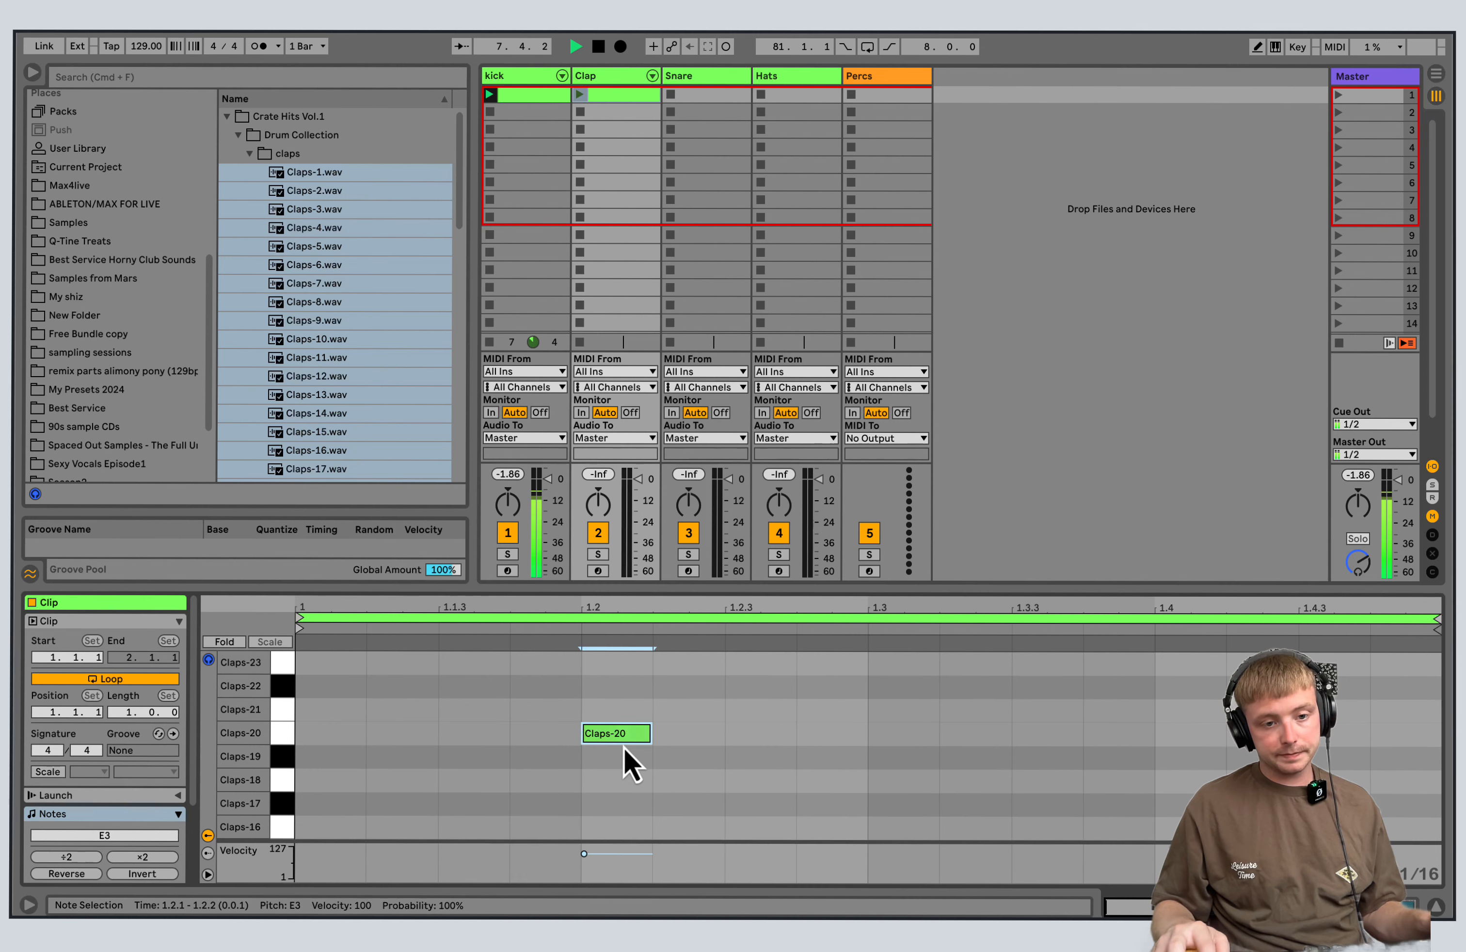
pyautogui.doubleClick(1162, 734)
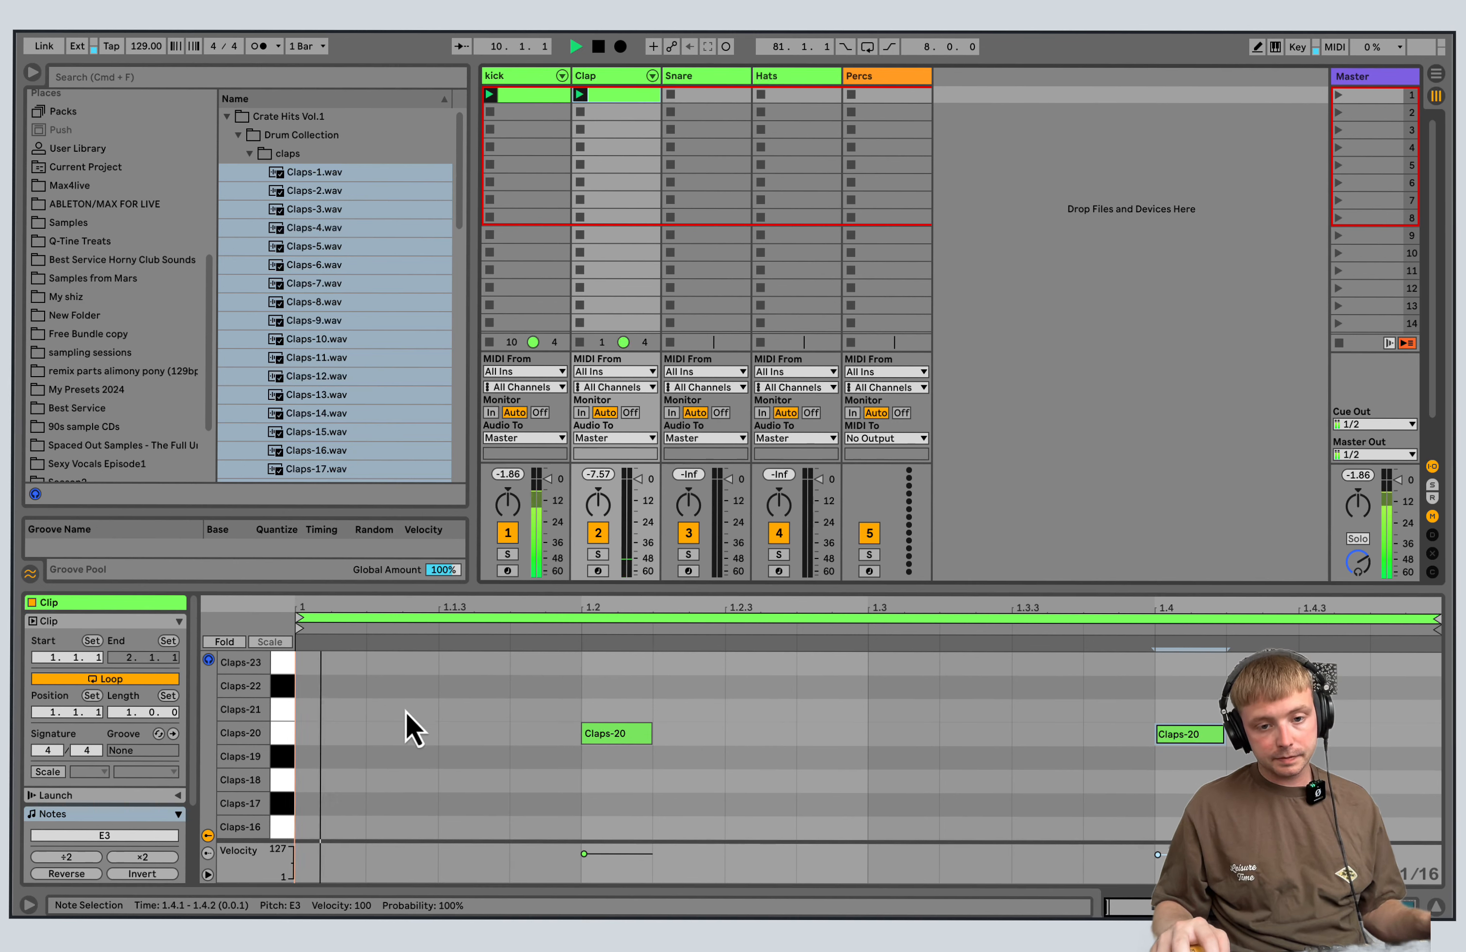
# Move both clap notes down to Claps-18 and stop playback.
pyautogui.moveTo(414, 693); pyautogui.dragTo(1372, 755)
pyautogui.press('Down')
pyautogui.press('Down')
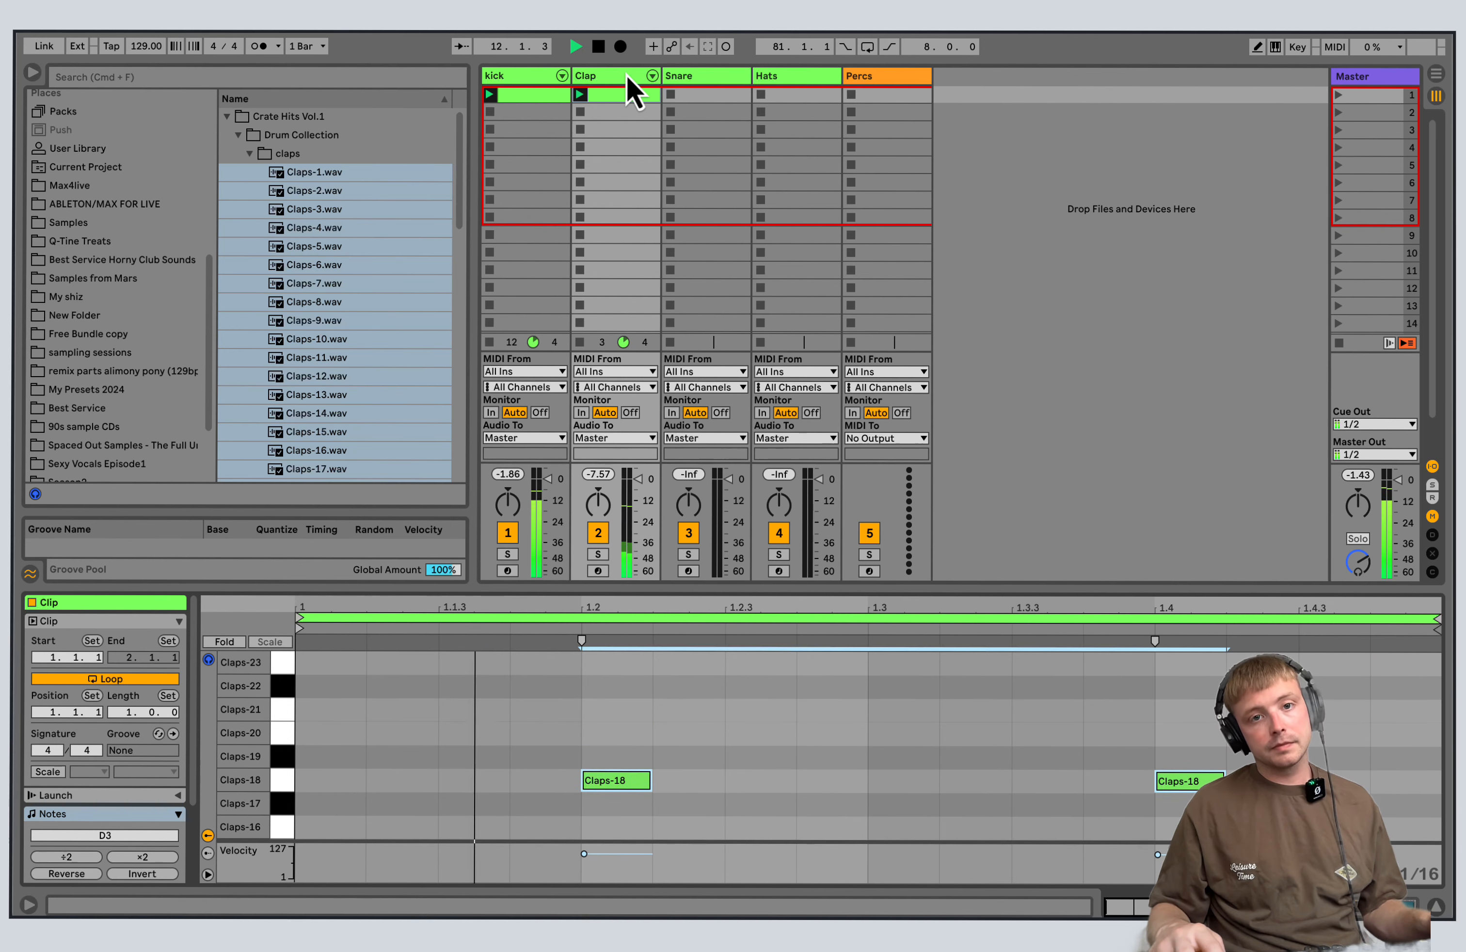
pyautogui.click(597, 47)
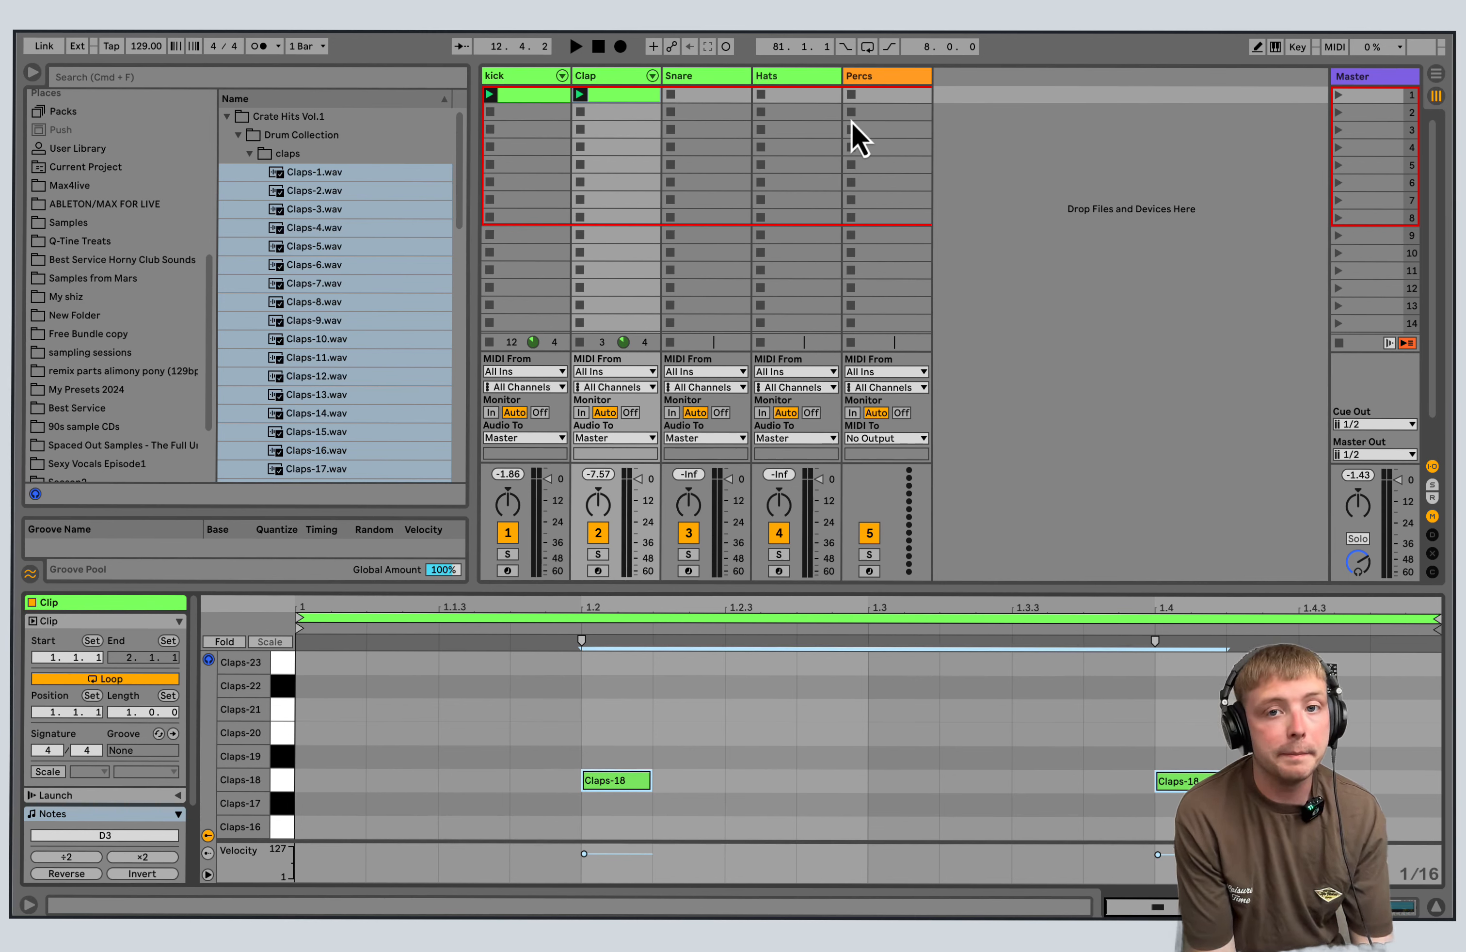
# Insert three return tracks, A, B and C.
pyautogui.rightClick(1134, 98)
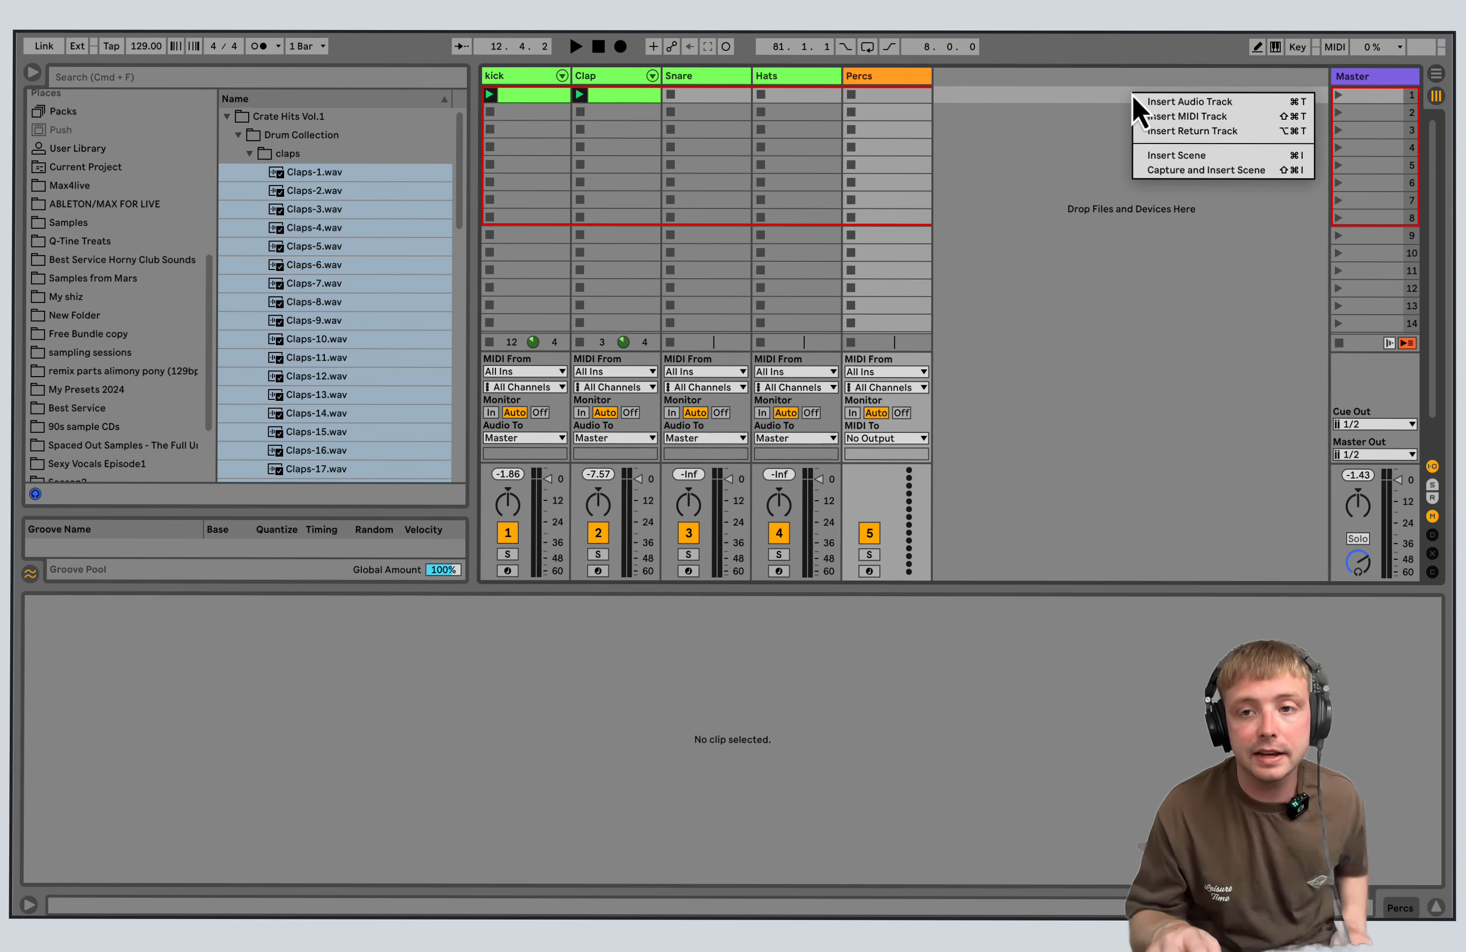
pyautogui.click(1183, 137)
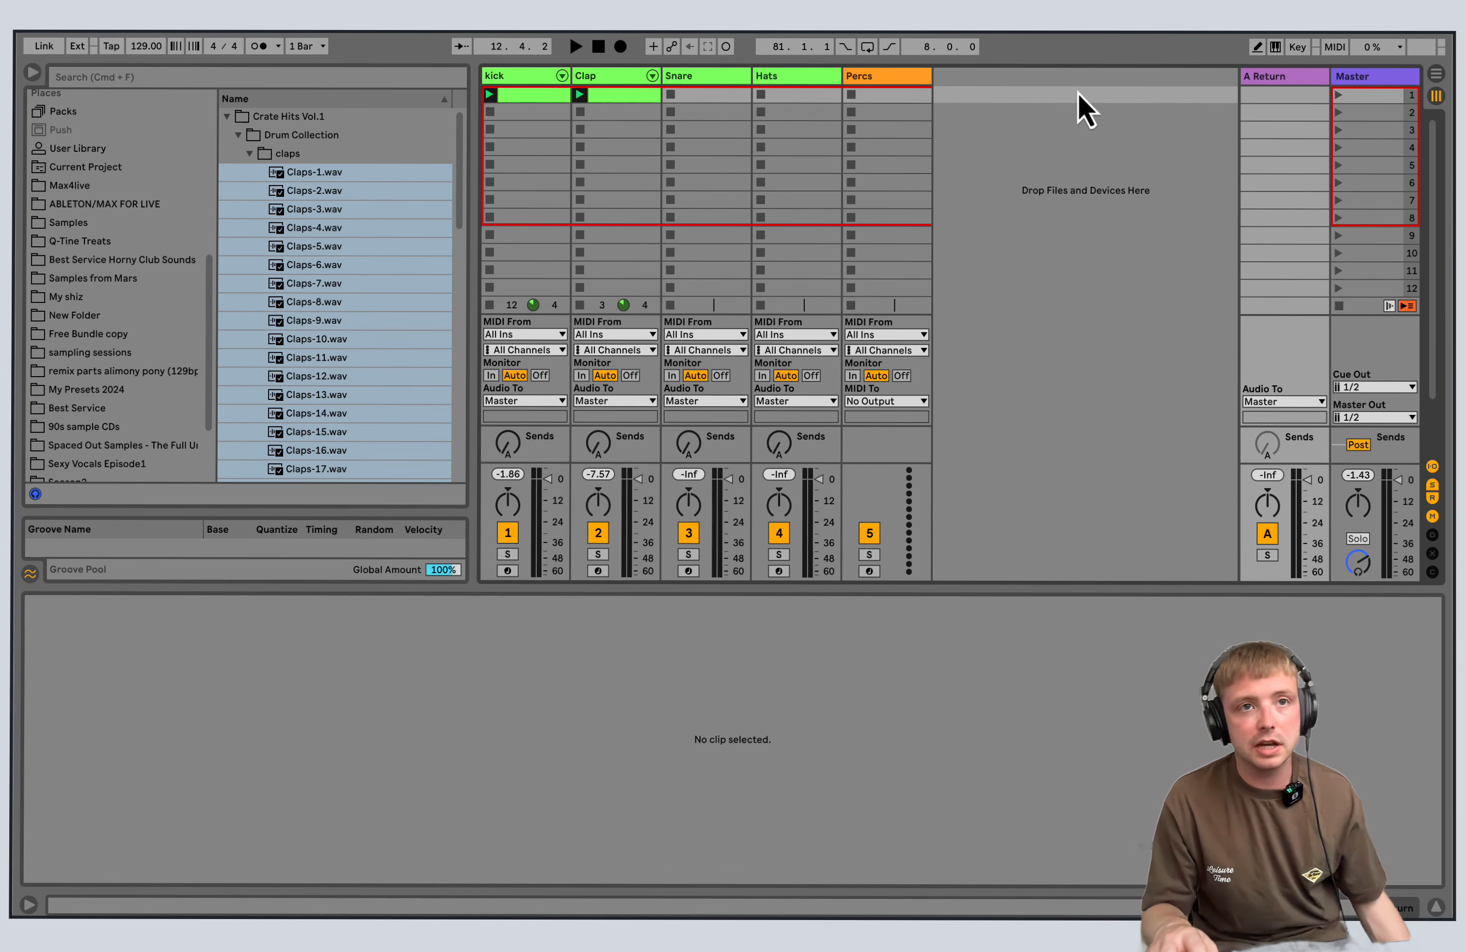
pyautogui.rightClick(1134, 96)
pyautogui.click(1192, 132)
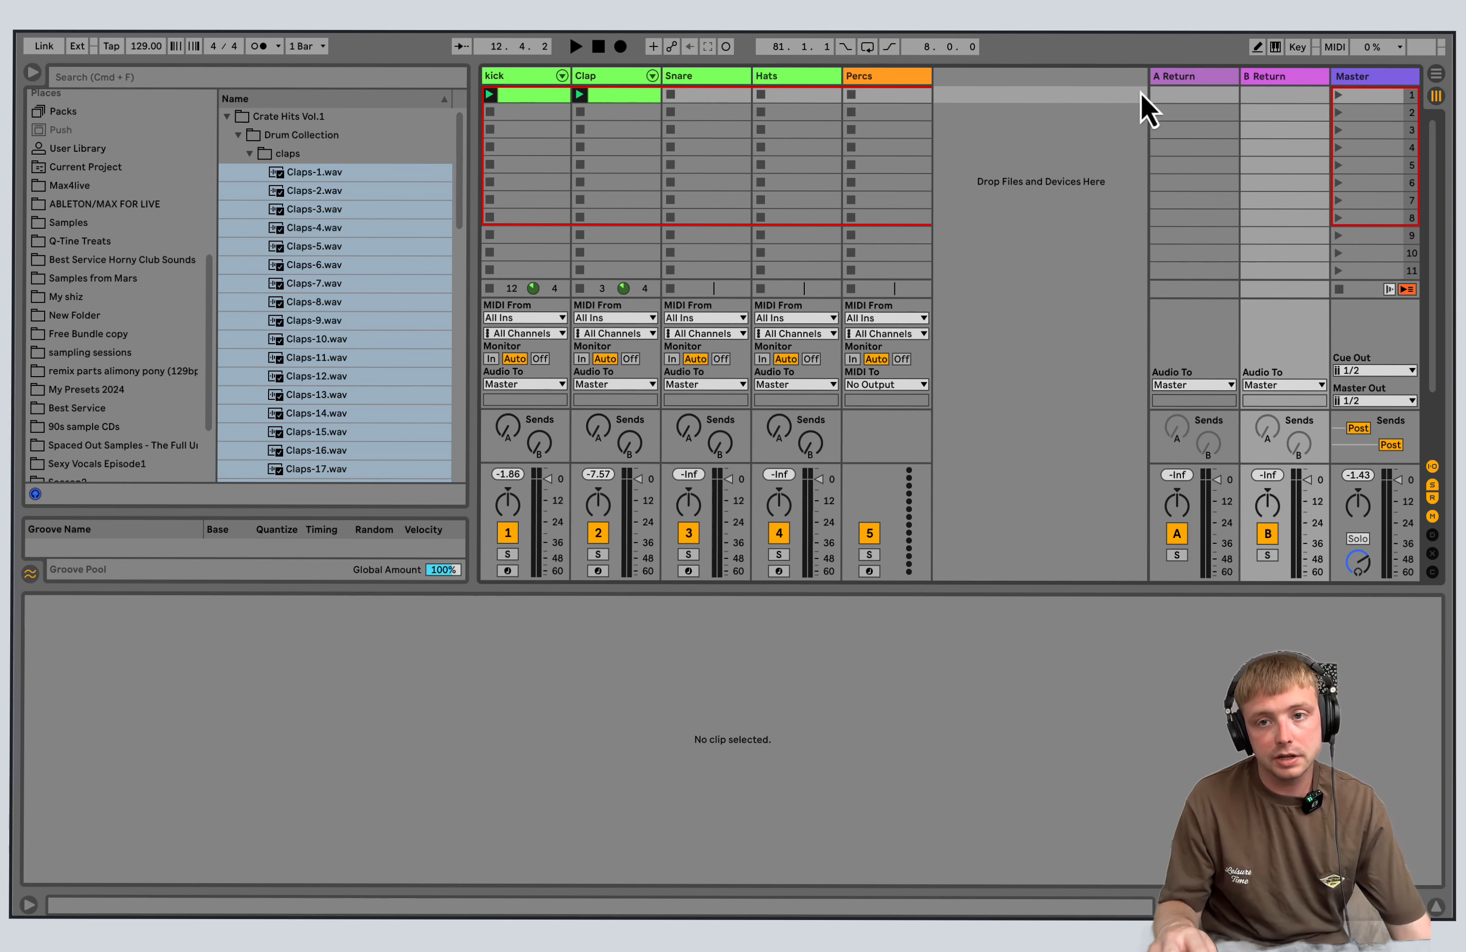
pyautogui.rightClick(1108, 94)
pyautogui.click(1157, 132)
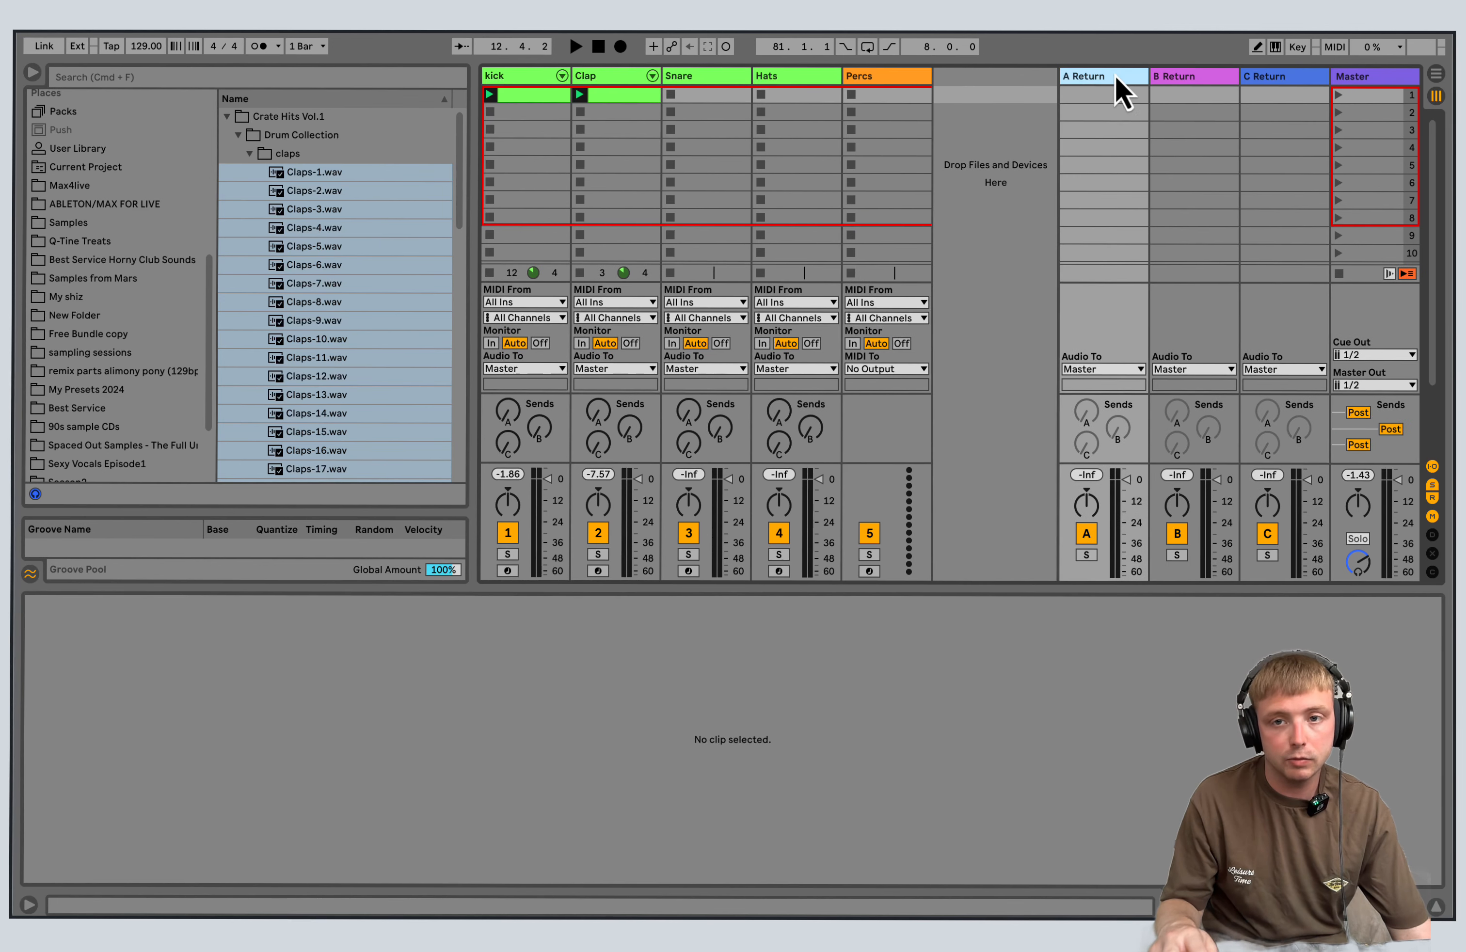
# Load the Delay audio effect onto the A return track.
pyautogui.scroll(10, 92, 247)
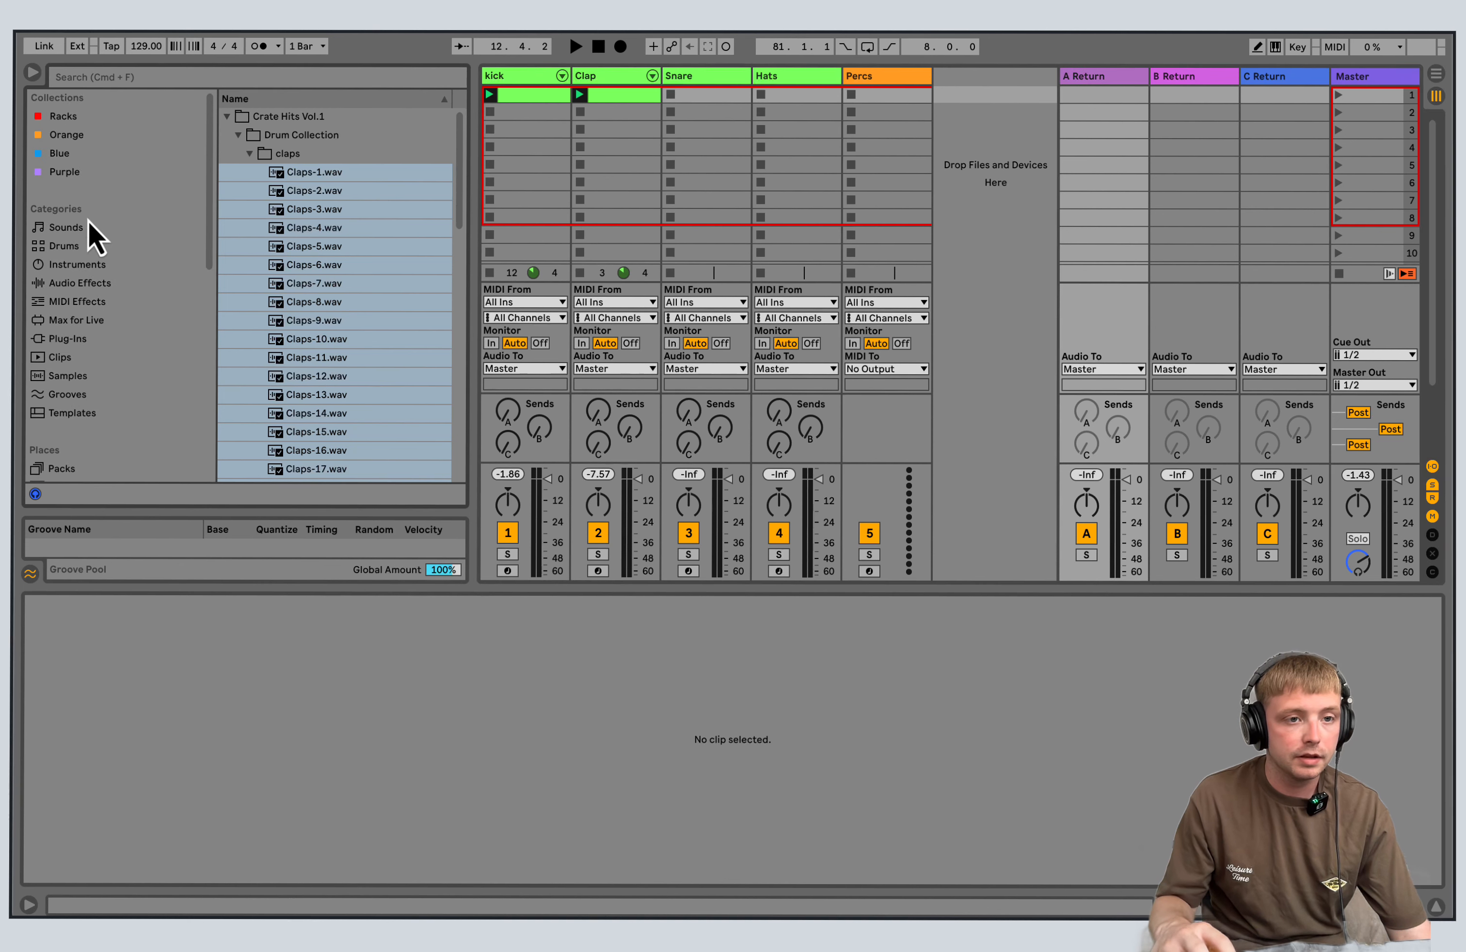
pyautogui.click(68, 265)
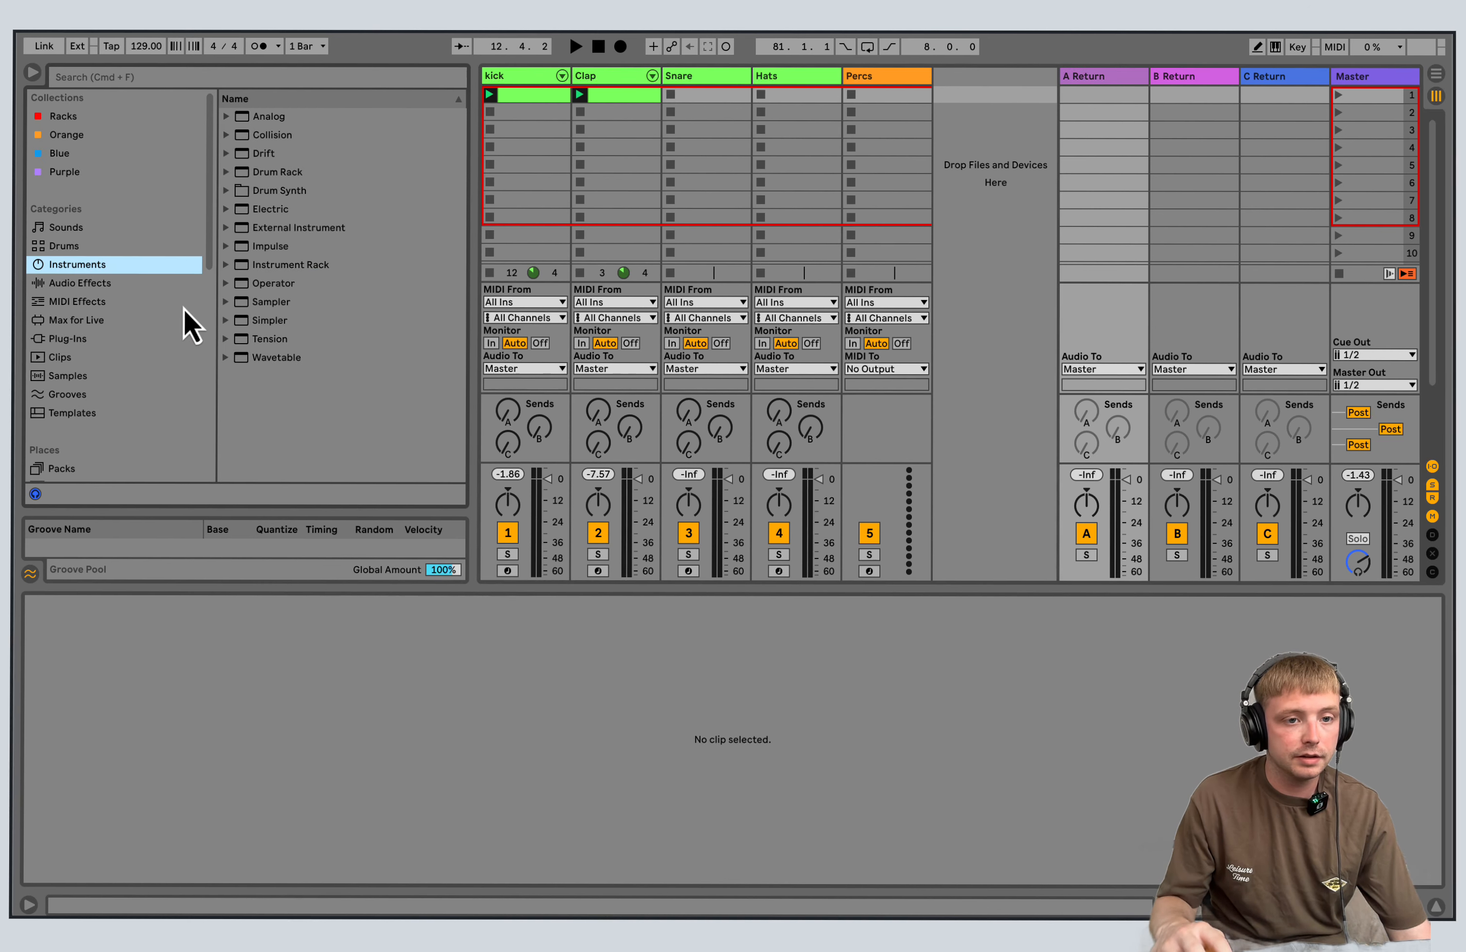
pyautogui.click(73, 302)
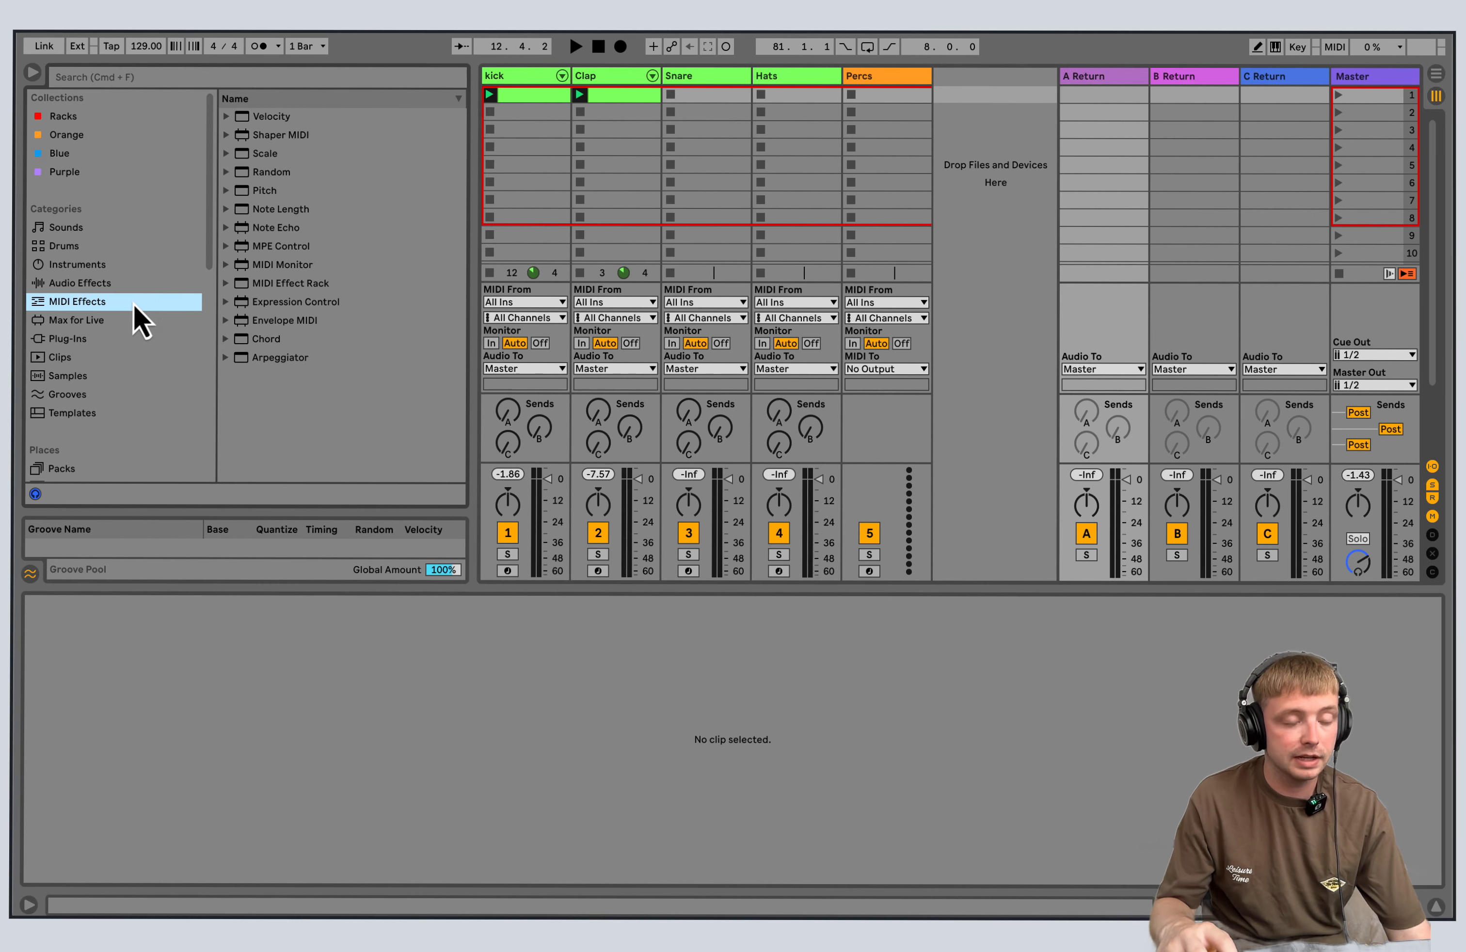
pyautogui.click(102, 284)
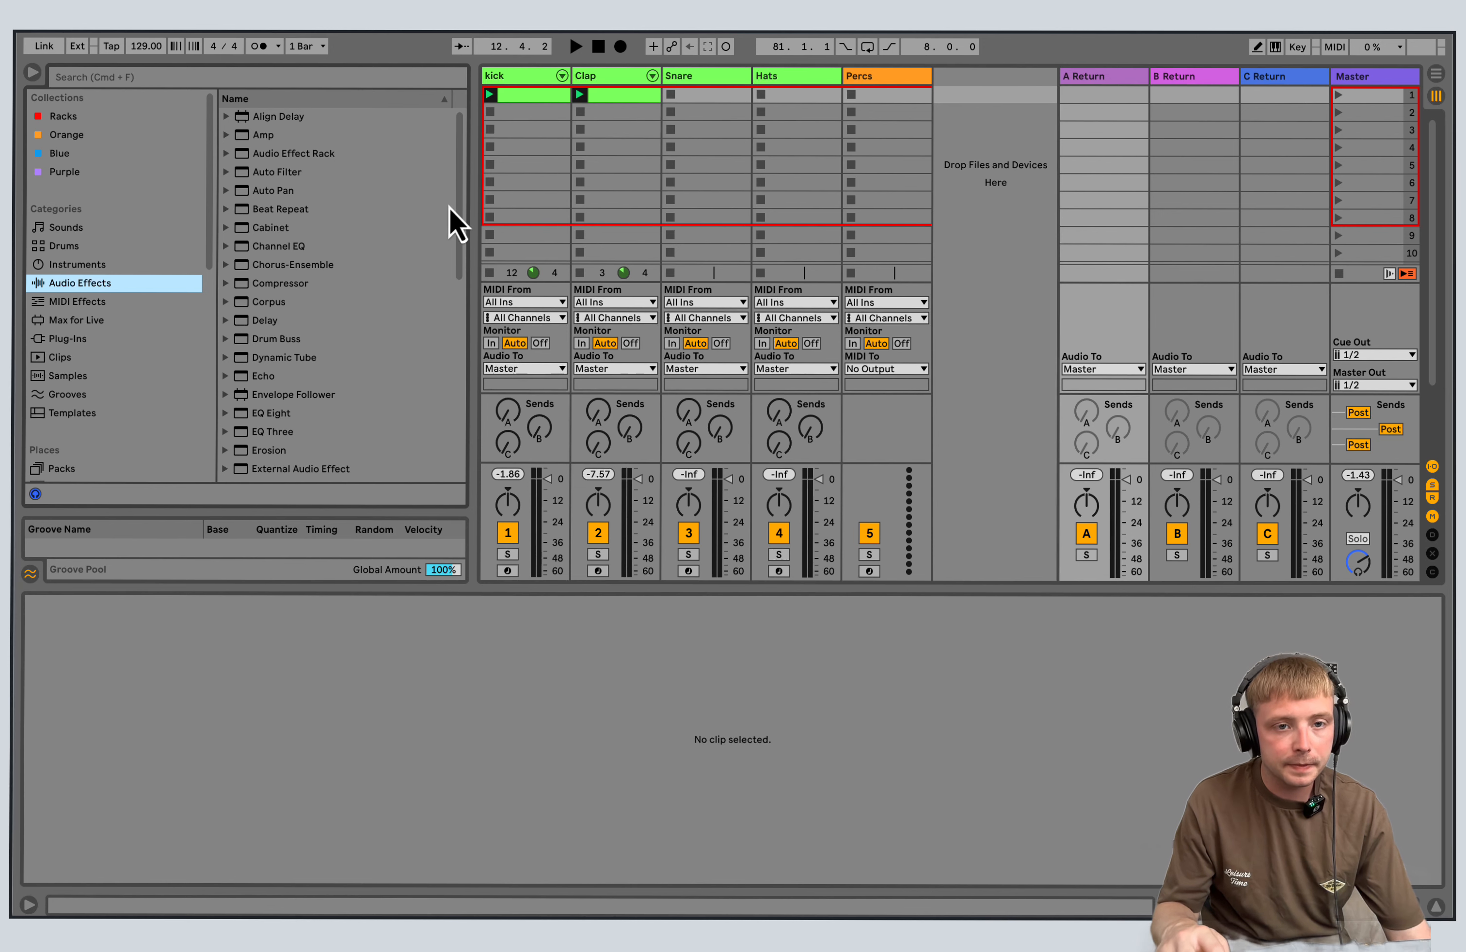
pyautogui.scroll(-3, 456, 232)
pyautogui.doubleClick(288, 281)
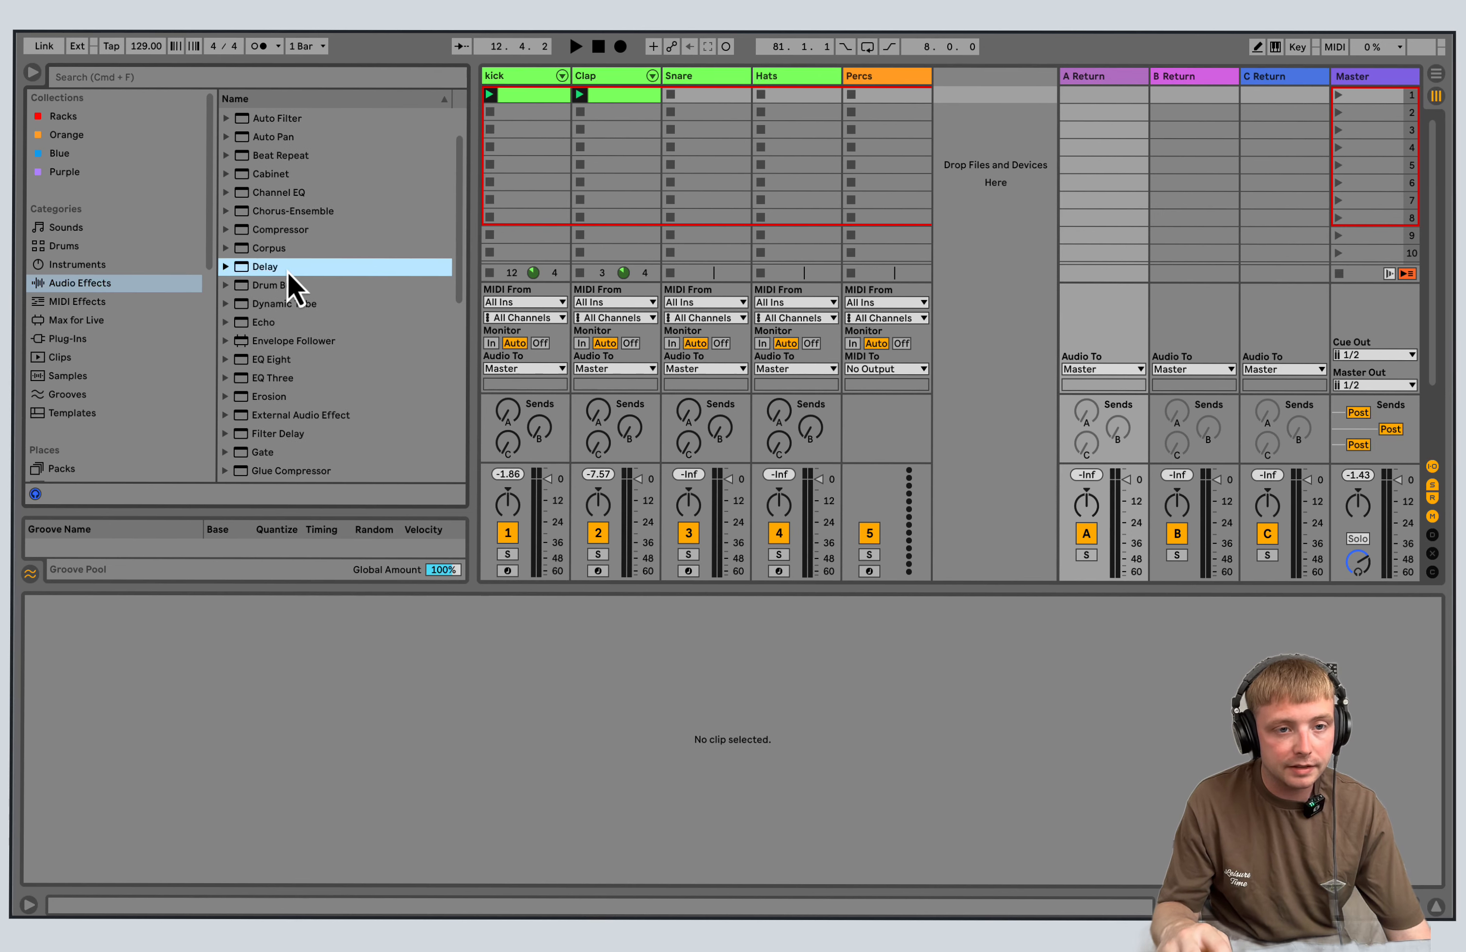
# Set the Delay to unsynced time on both channels with 10.5 ms, 49 % feedback and 20 % dry/wet.
pyautogui.click(129, 739)
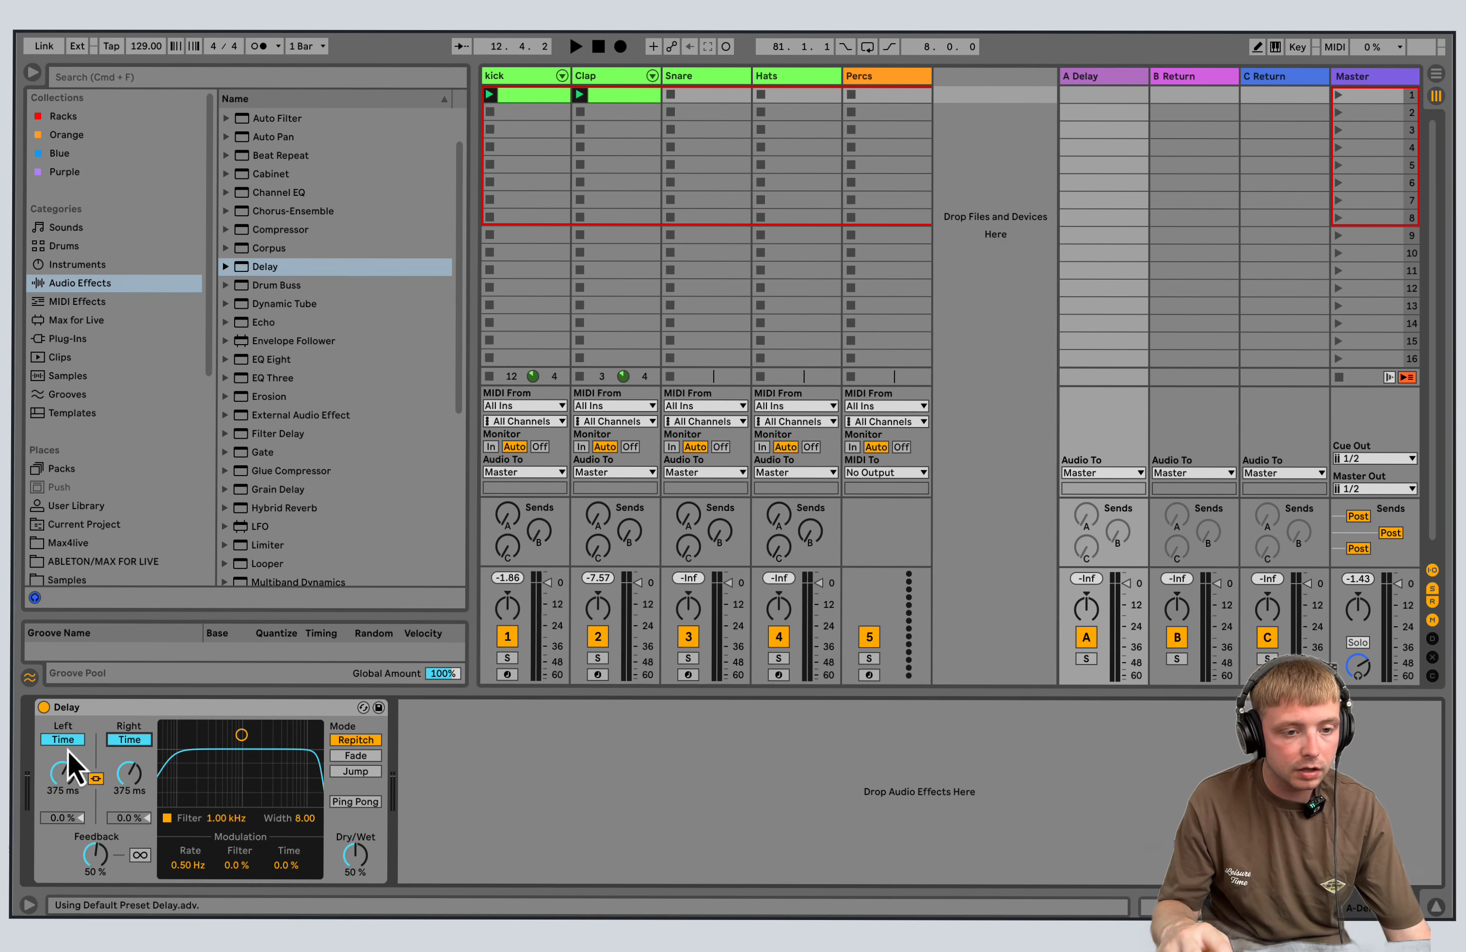
pyautogui.moveTo(137, 788); pyautogui.dragTo(105, 863)
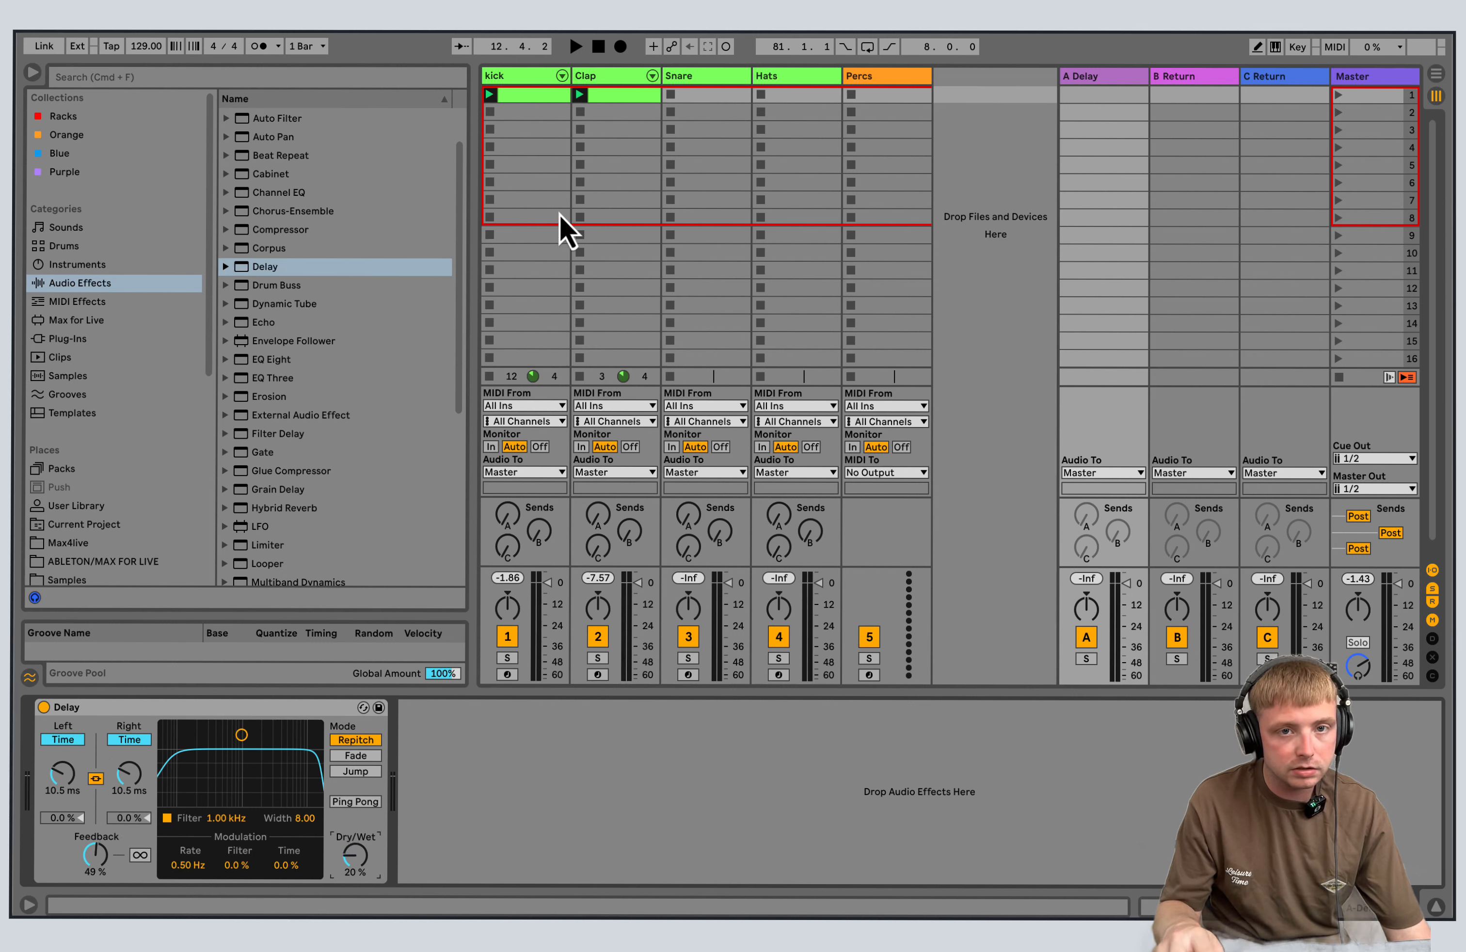
# Launch the Clap clip and adjust the Clap track's send to return B.
pyautogui.click(580, 96)
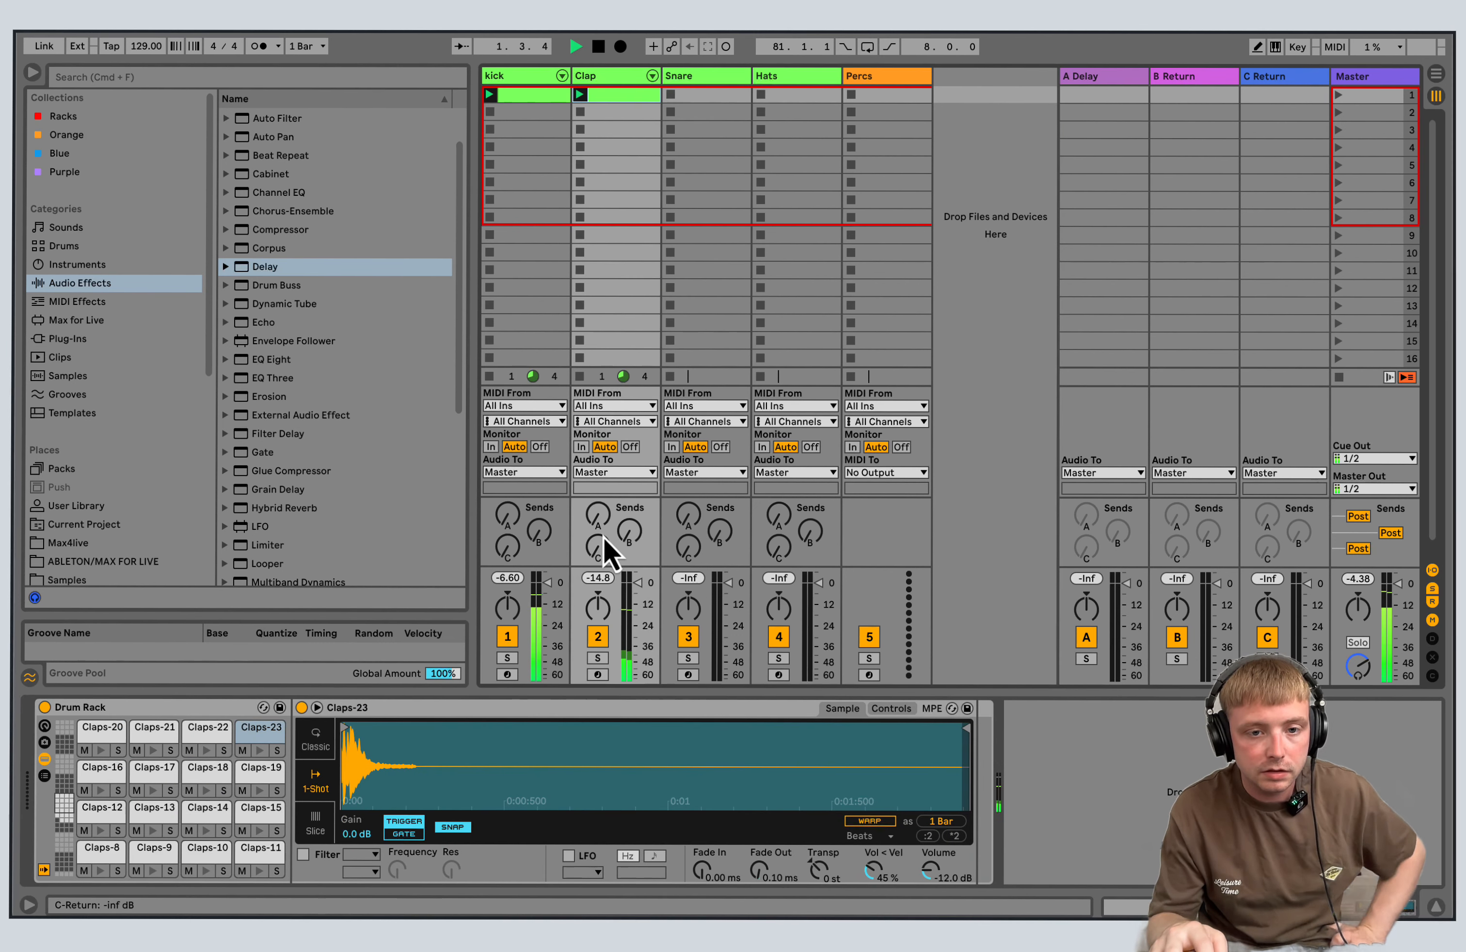
pyautogui.moveTo(626, 533); pyautogui.dragTo(628, 527)
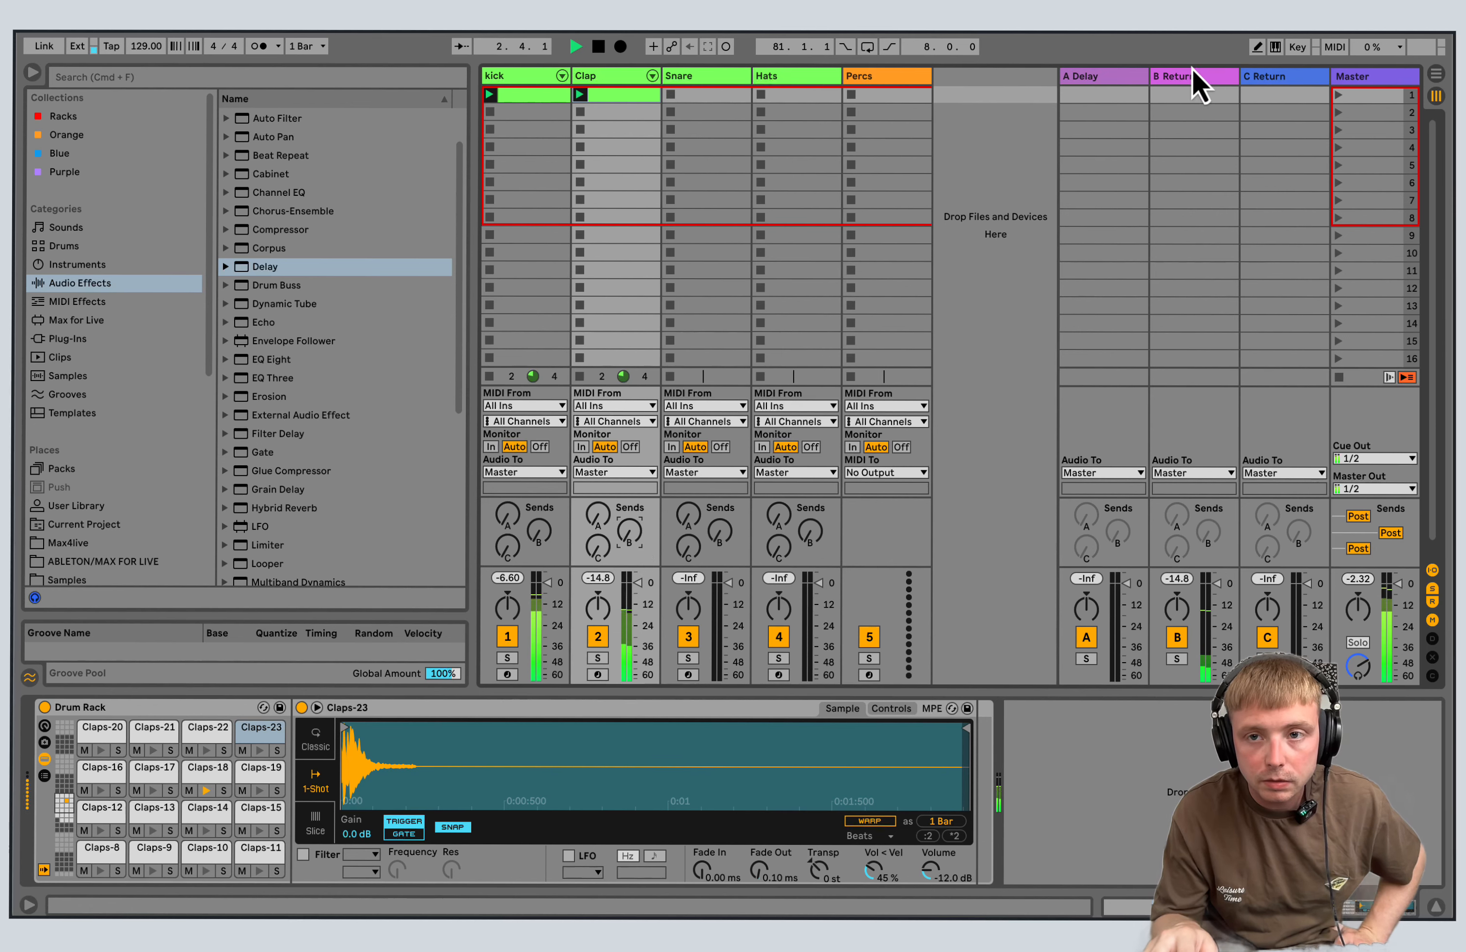
pyautogui.click(1198, 84)
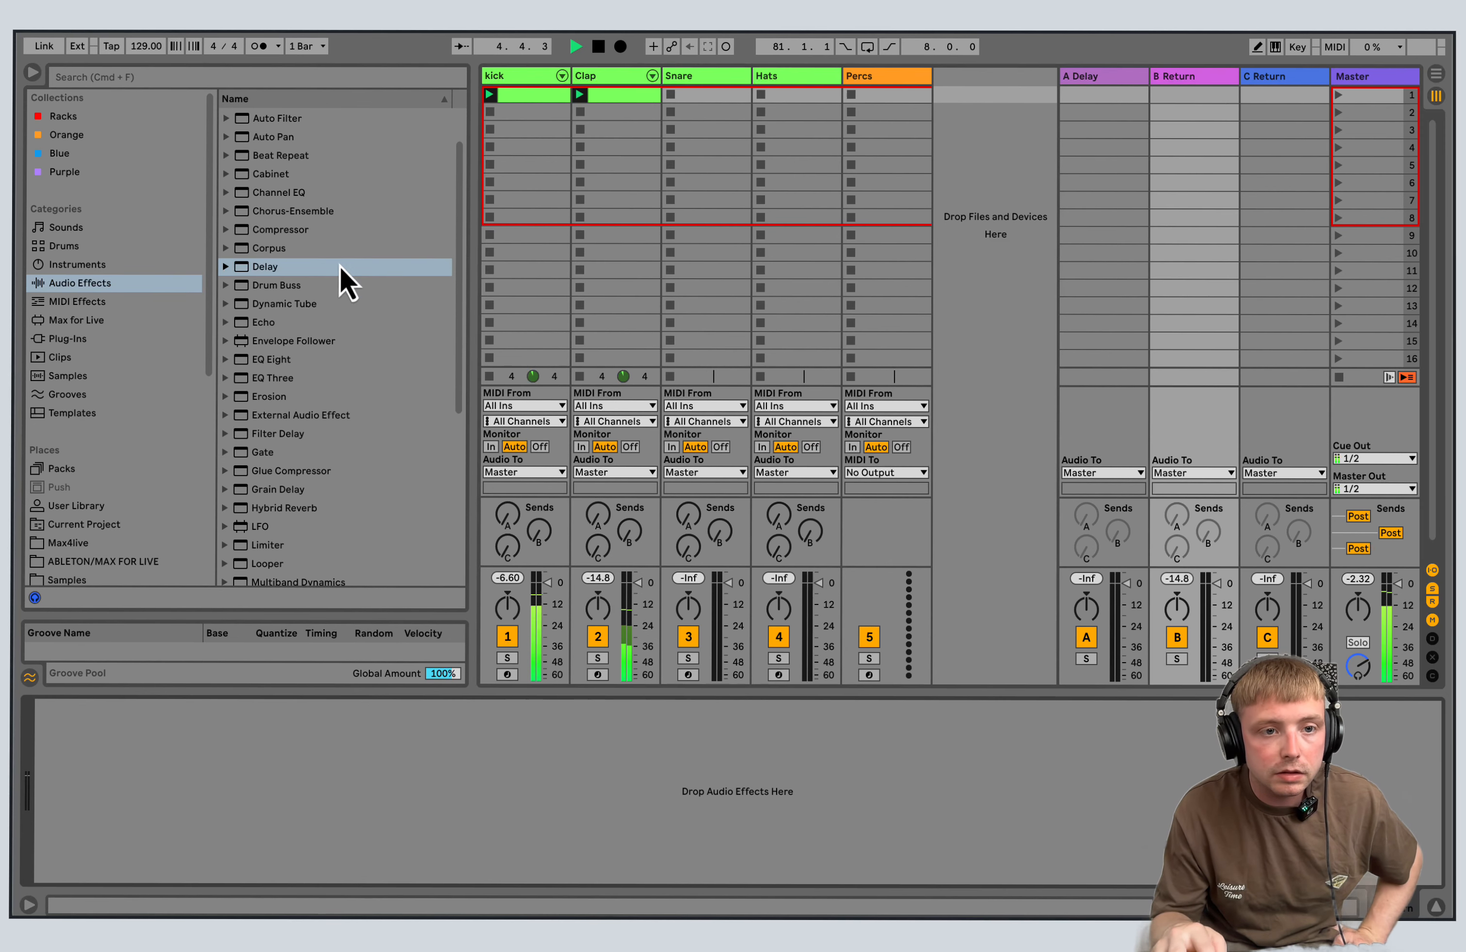
pyautogui.click(304, 272)
pyautogui.doubleClick(304, 272)
pyautogui.click(1099, 97)
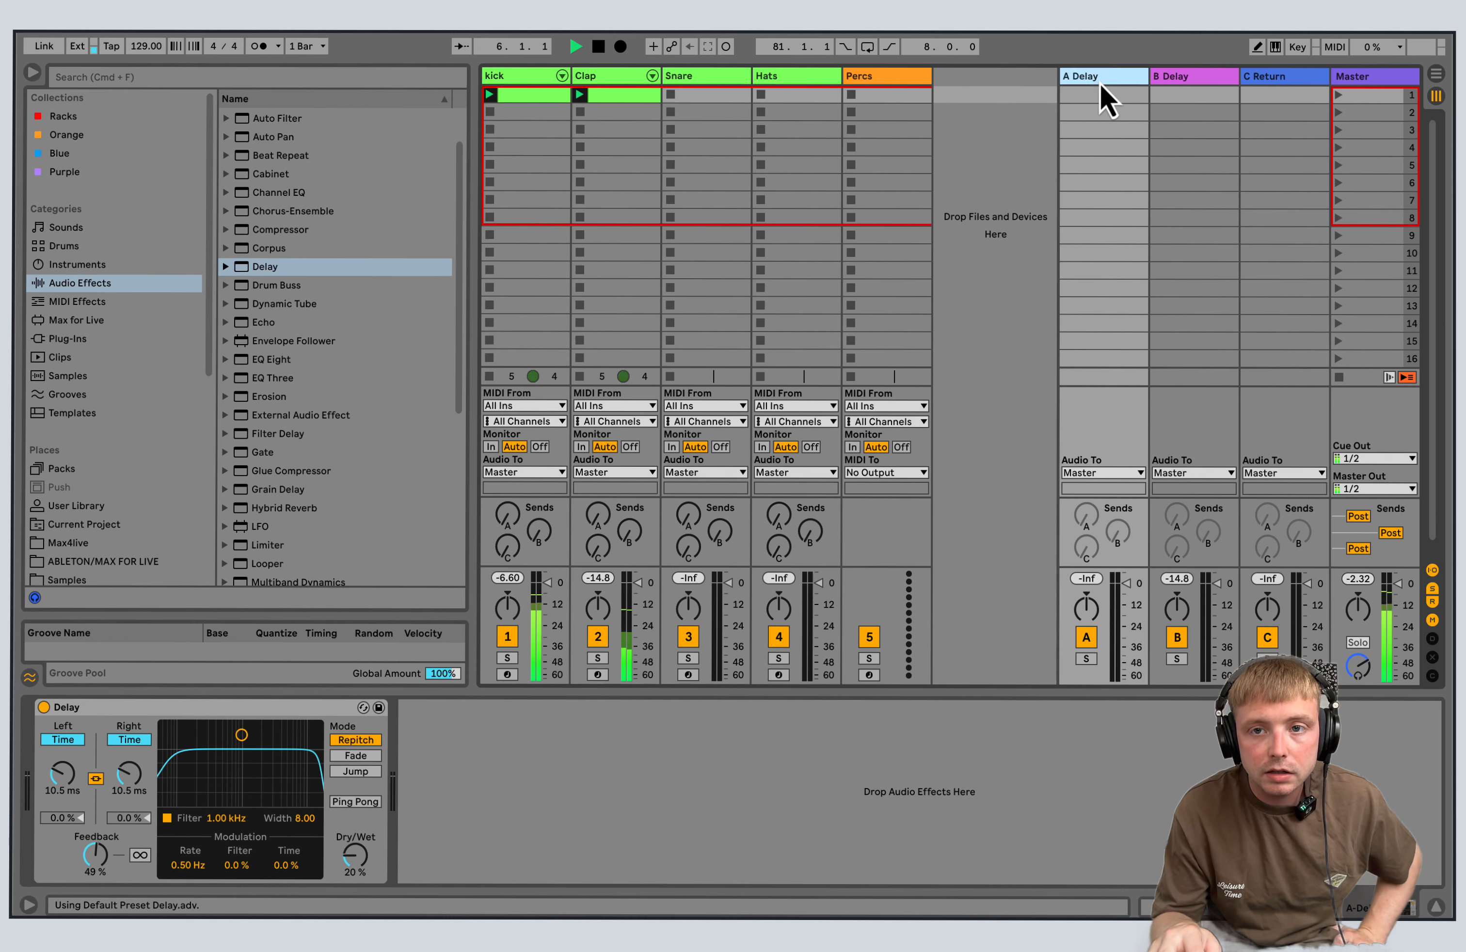
pyautogui.click(1213, 80)
pyautogui.rightClick(252, 707)
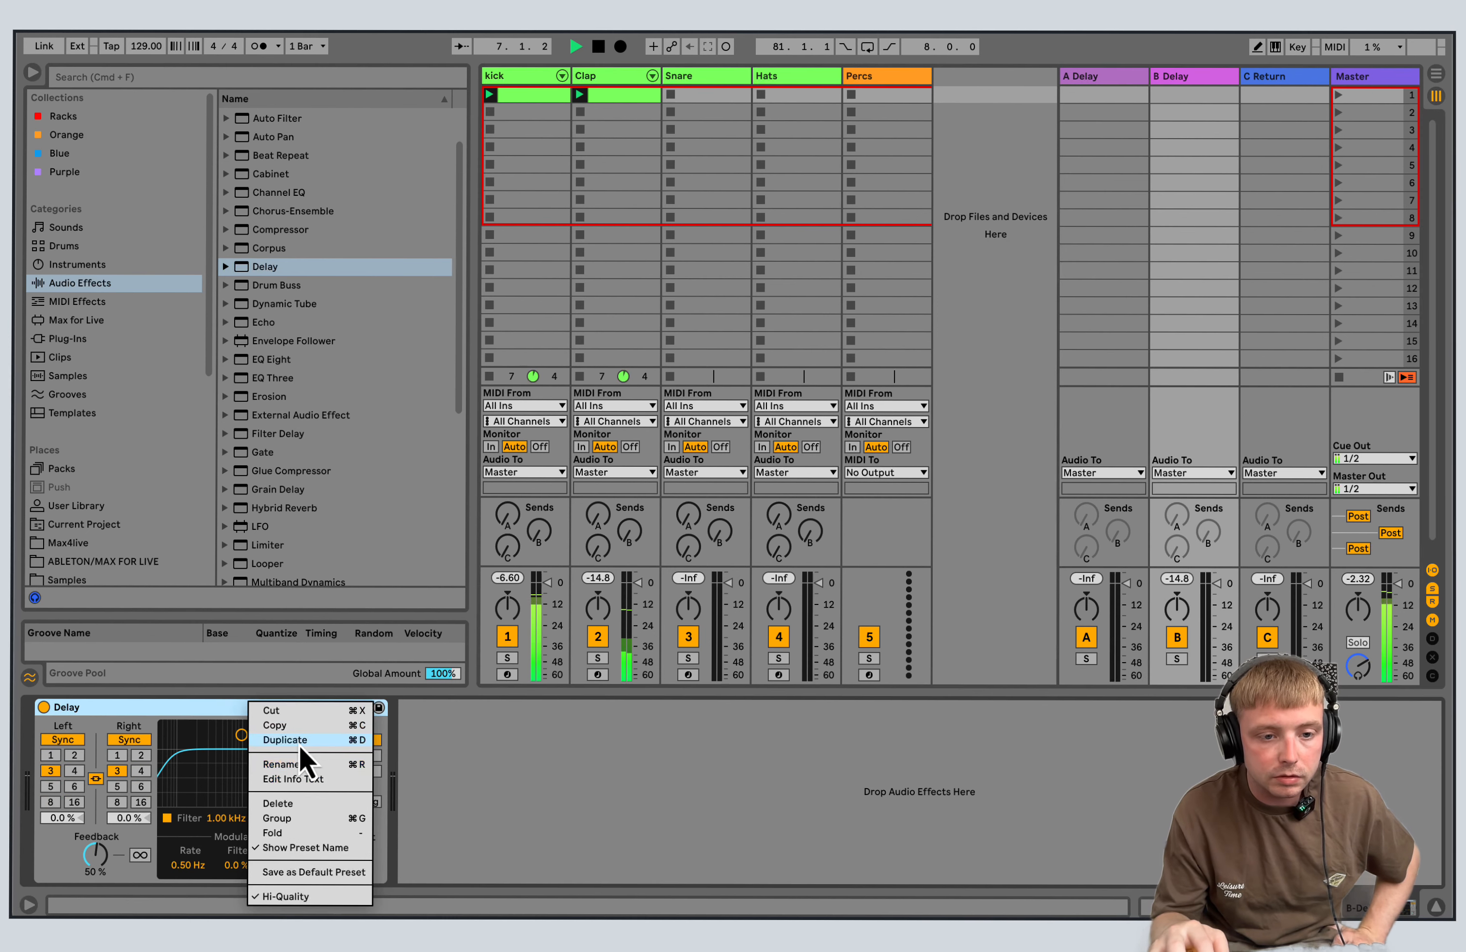
pyautogui.click(279, 803)
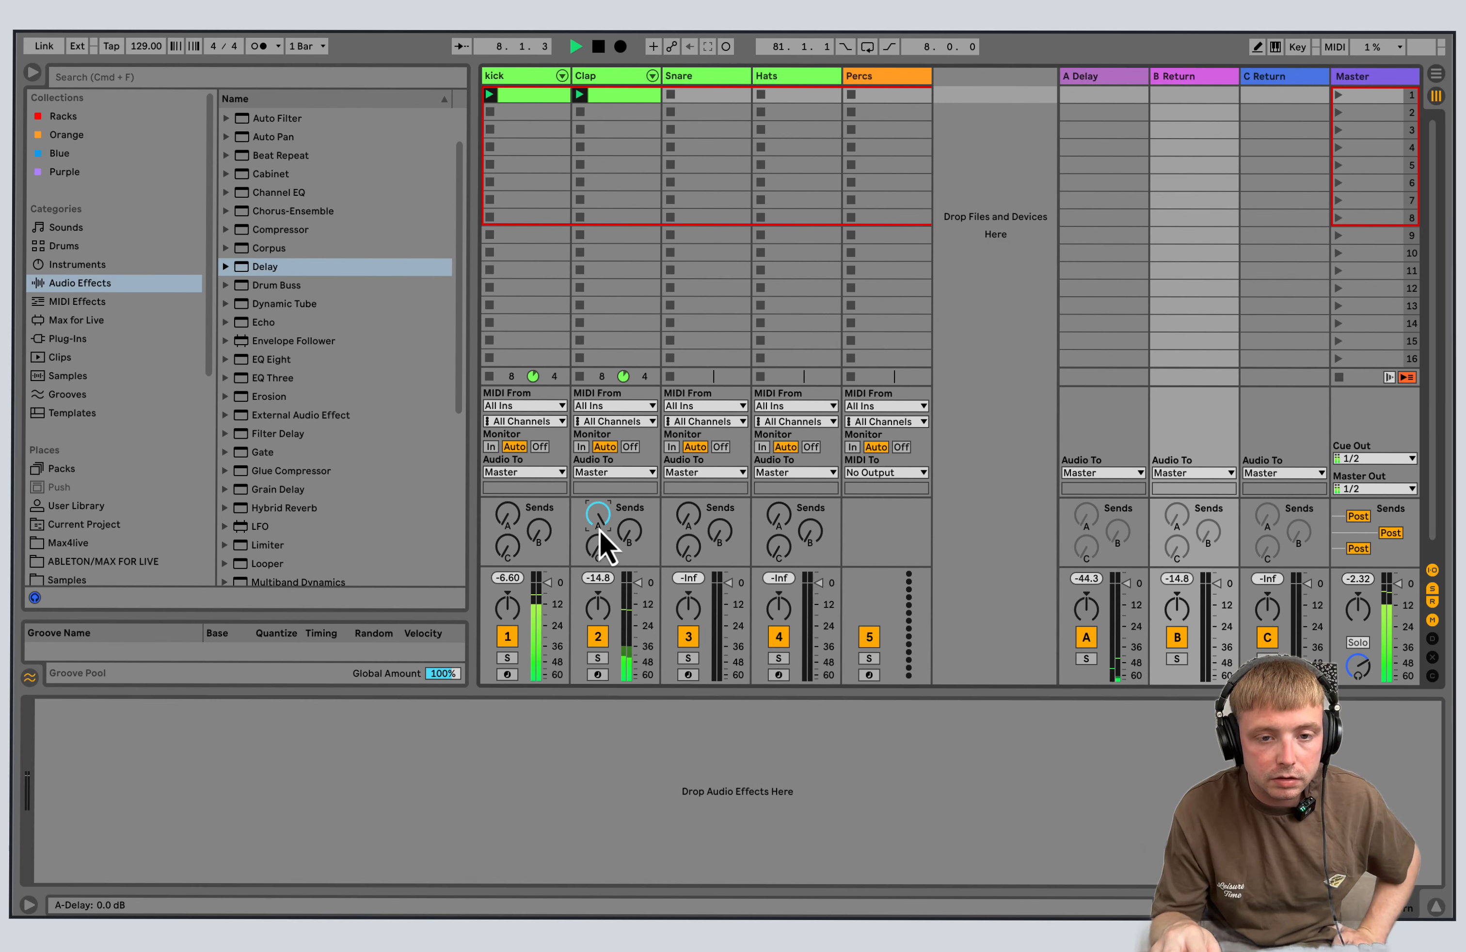
# Set the A return's Delay to 70 % dry/wet, 75 % feedback and 60.8 ms on both channels, and stop playback.
pyautogui.click(1115, 92)
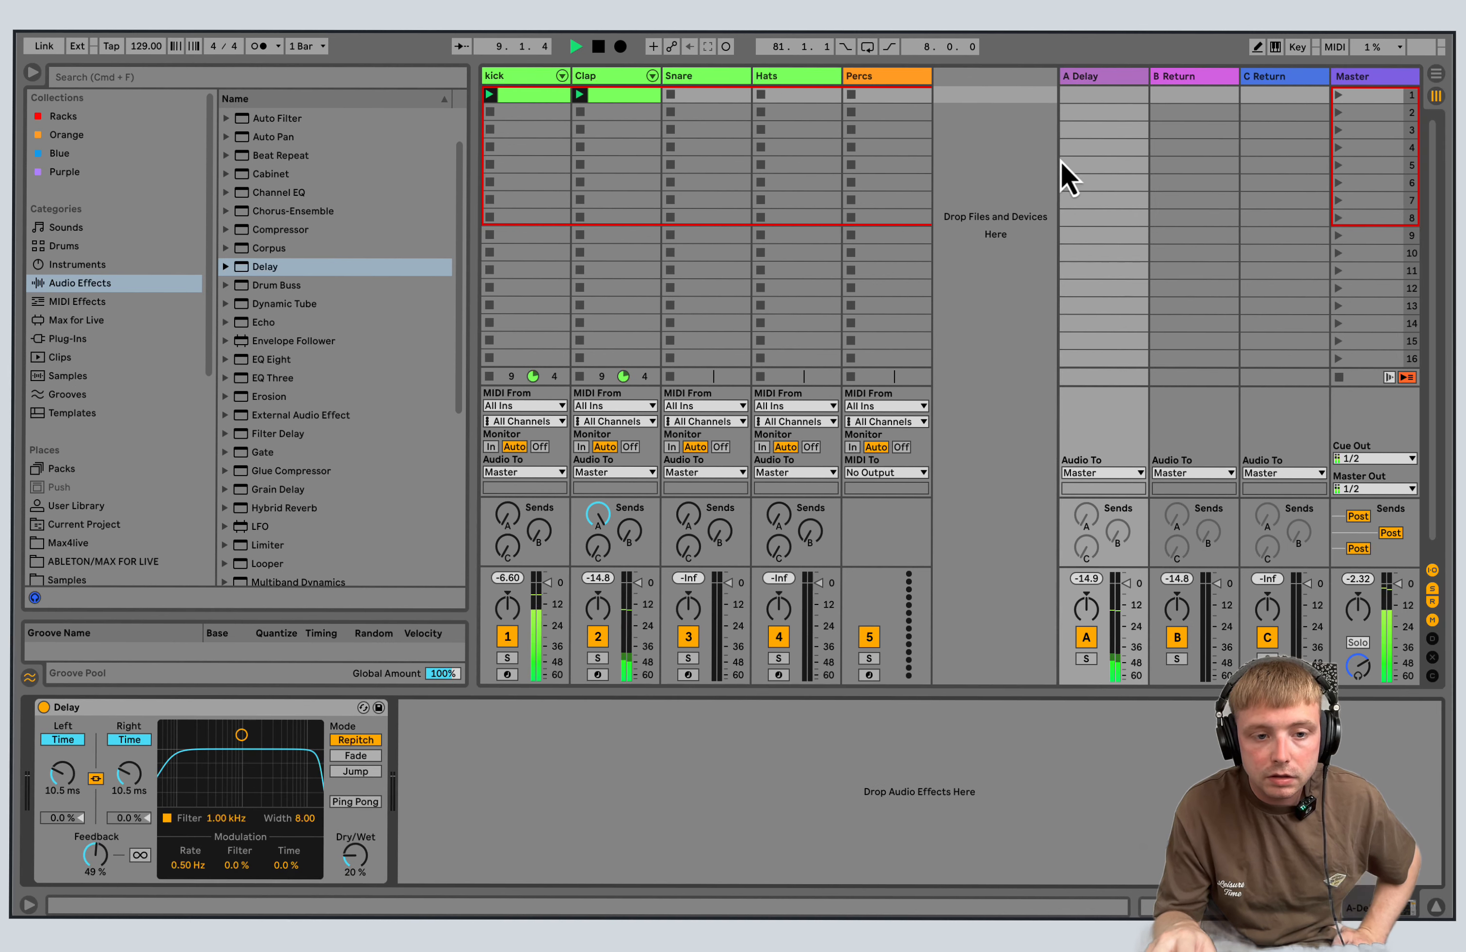
pyautogui.moveTo(345, 867); pyautogui.dragTo(350, 864)
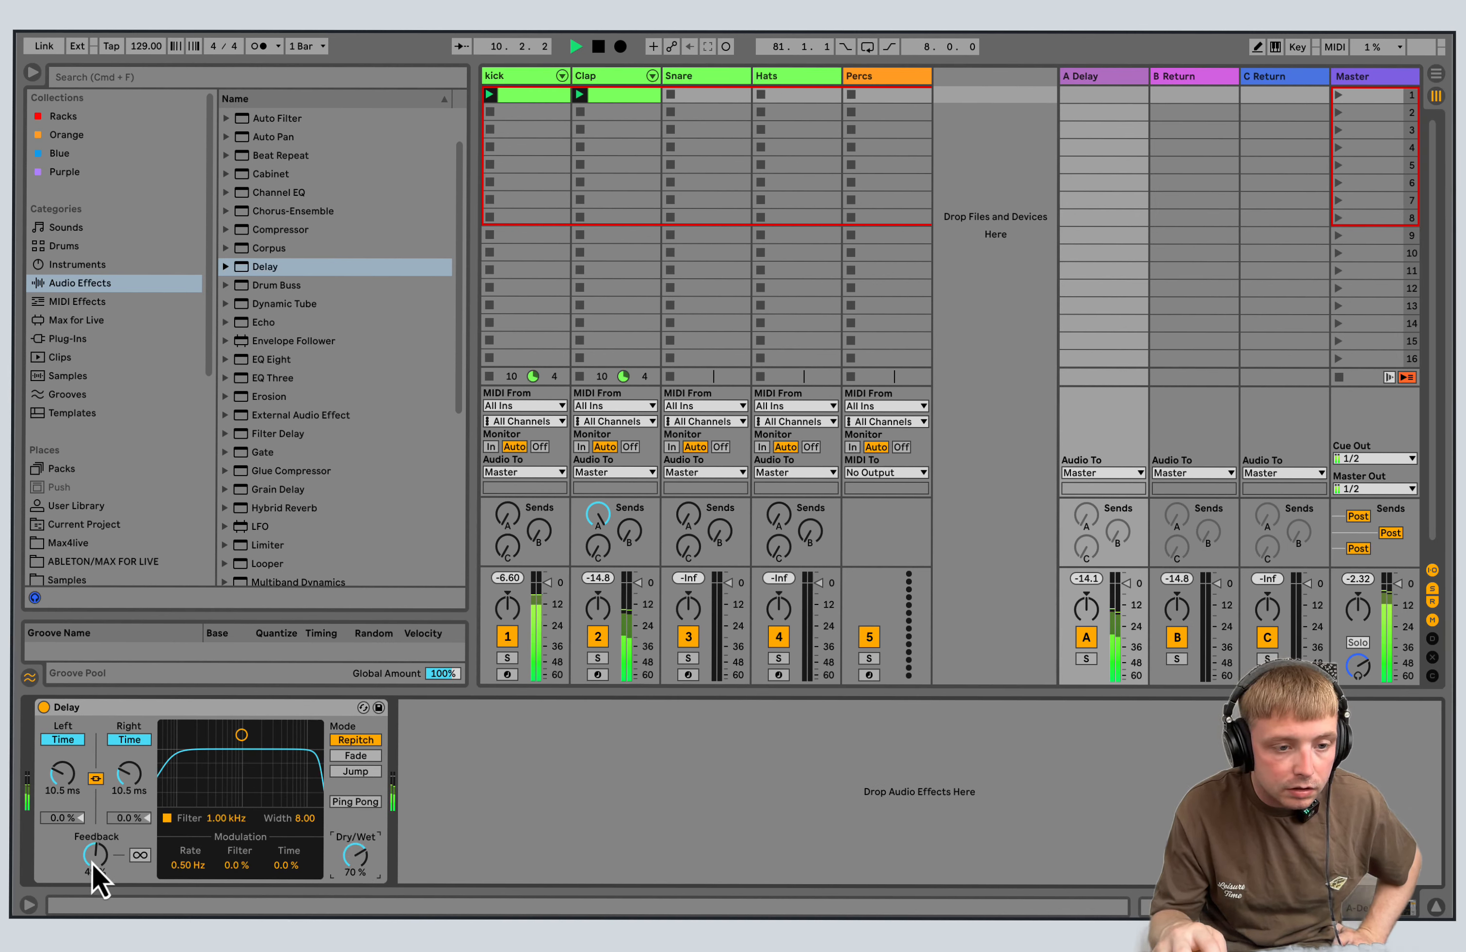
pyautogui.moveTo(94, 866)
pyautogui.mouseDown()
pyautogui.moveTo(98, 884)
pyautogui.moveTo(95, 864)
pyautogui.mouseUp()
pyautogui.moveTo(134, 787); pyautogui.dragTo(142, 802)
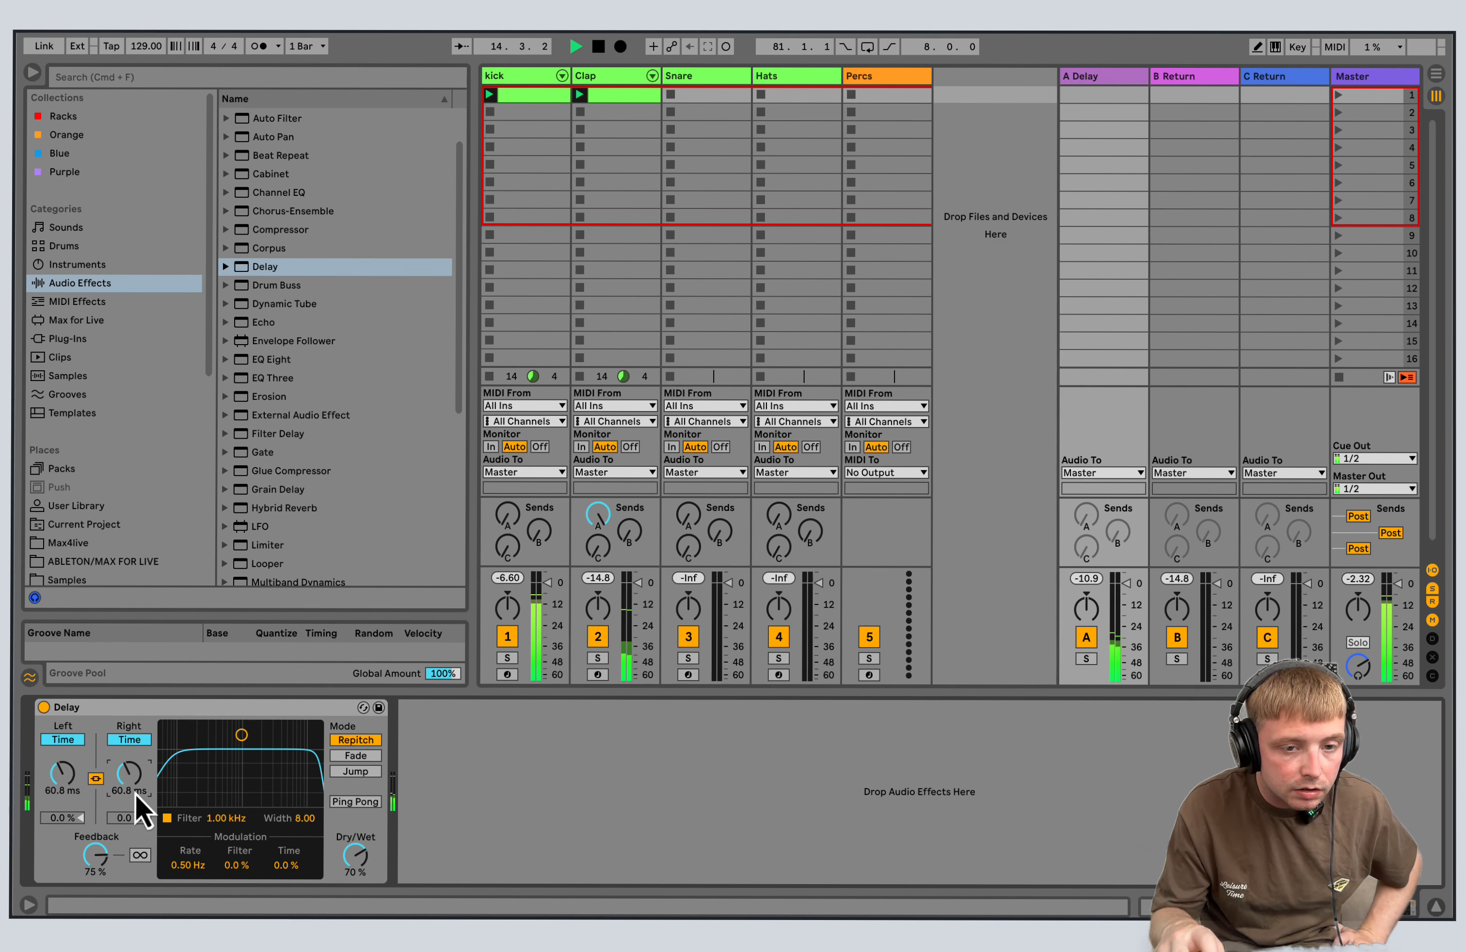
pyautogui.click(598, 47)
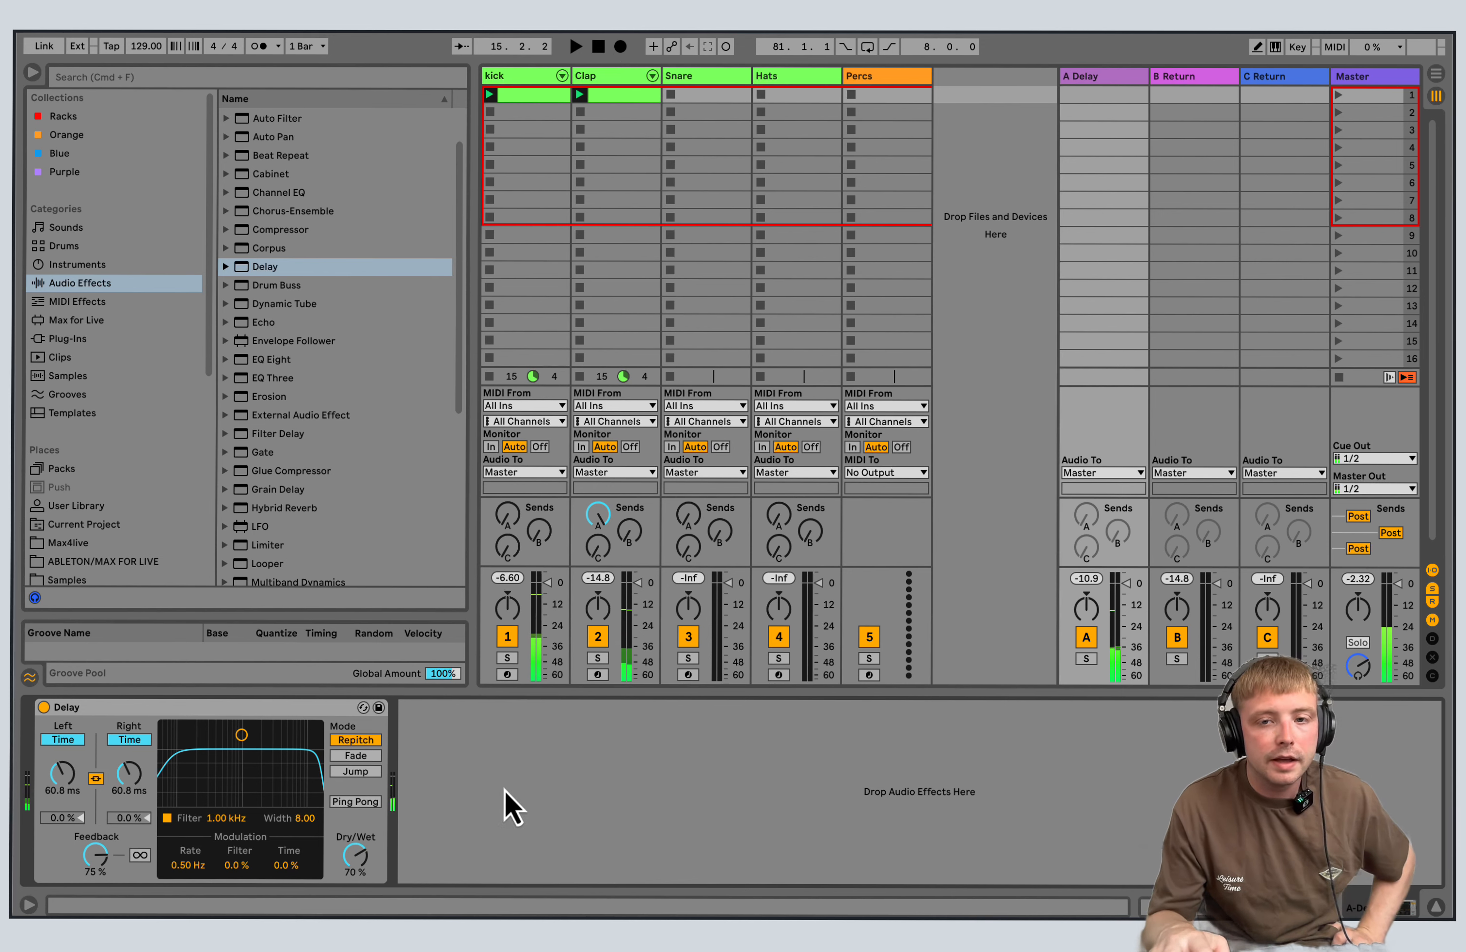
# Load the Waves VST3 plug-in GTR Stomp 4 Stereo onto the B return track.
pyautogui.click(1229, 79)
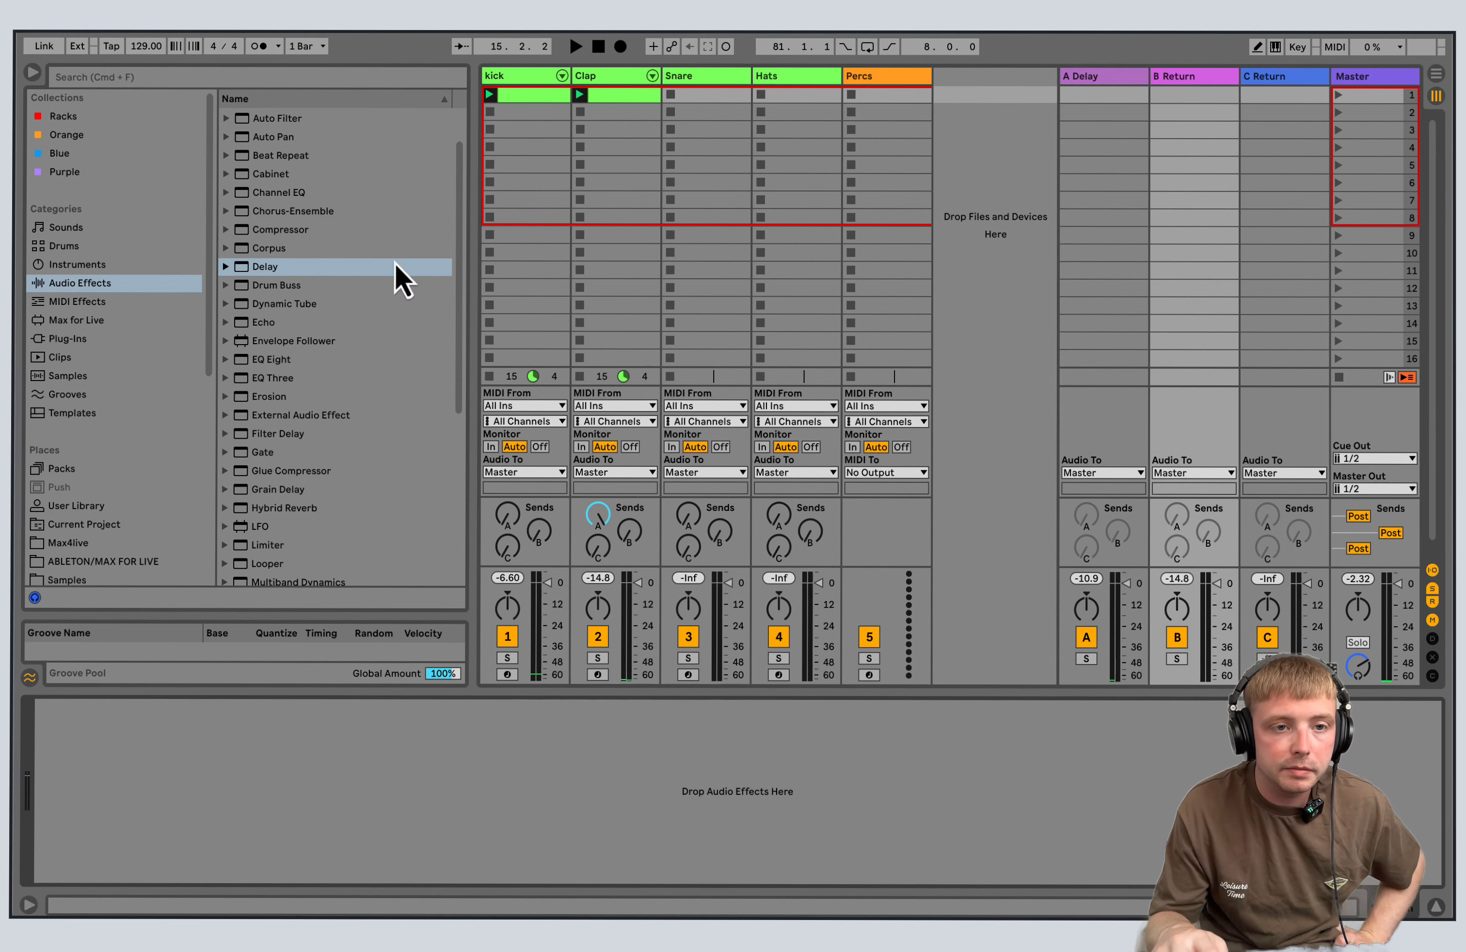
pyautogui.click(87, 339)
pyautogui.click(227, 135)
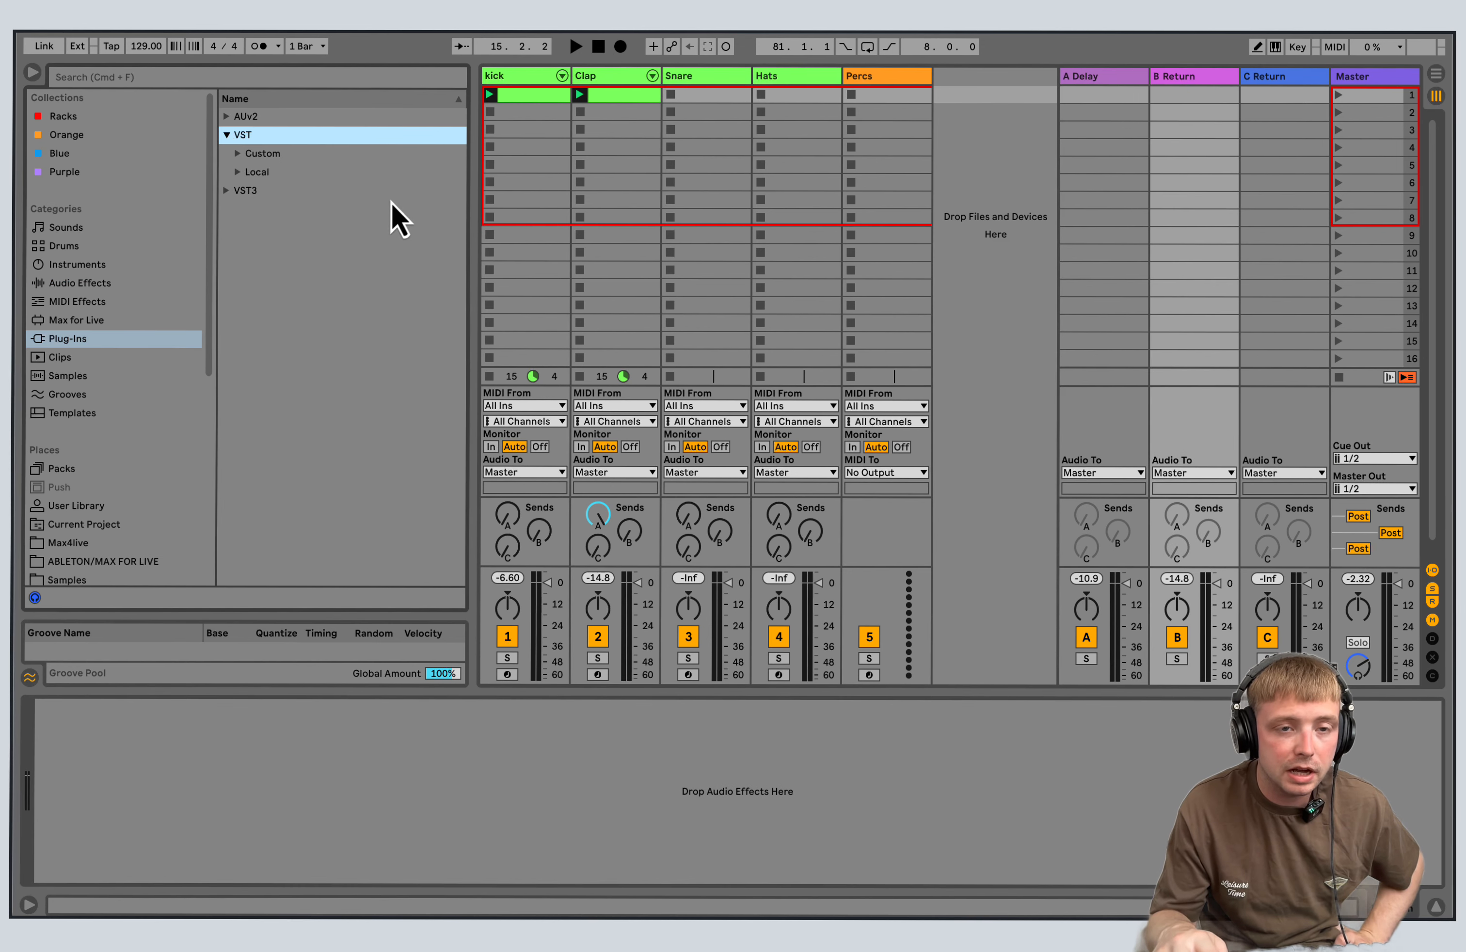
pyautogui.click(117, 282)
pyautogui.moveTo(461, 290); pyautogui.dragTo(456, 188)
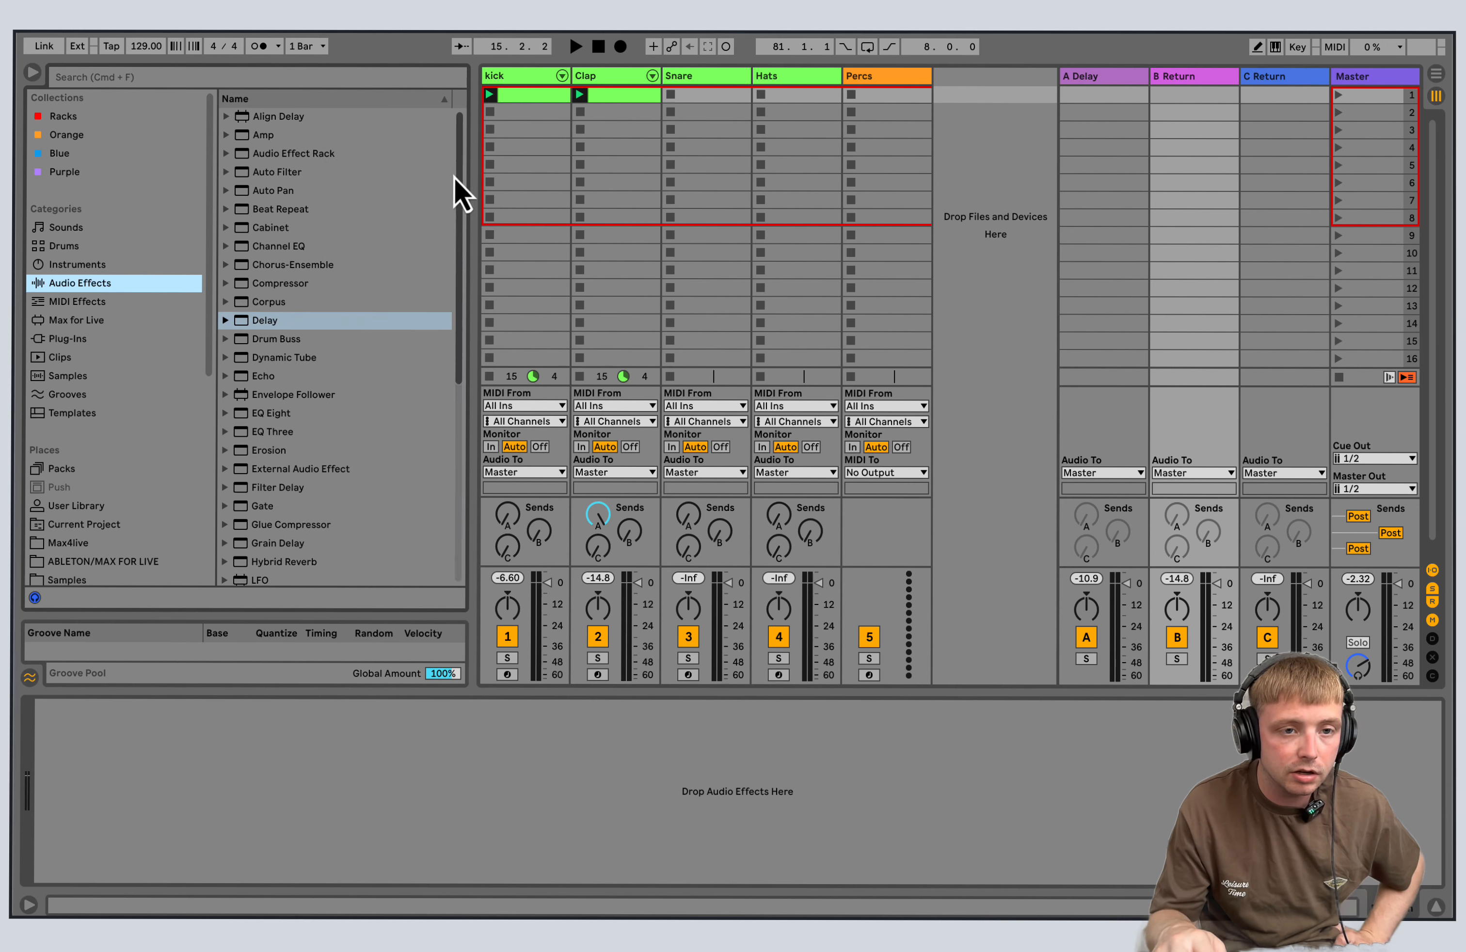
pyautogui.click(84, 339)
pyautogui.click(225, 135)
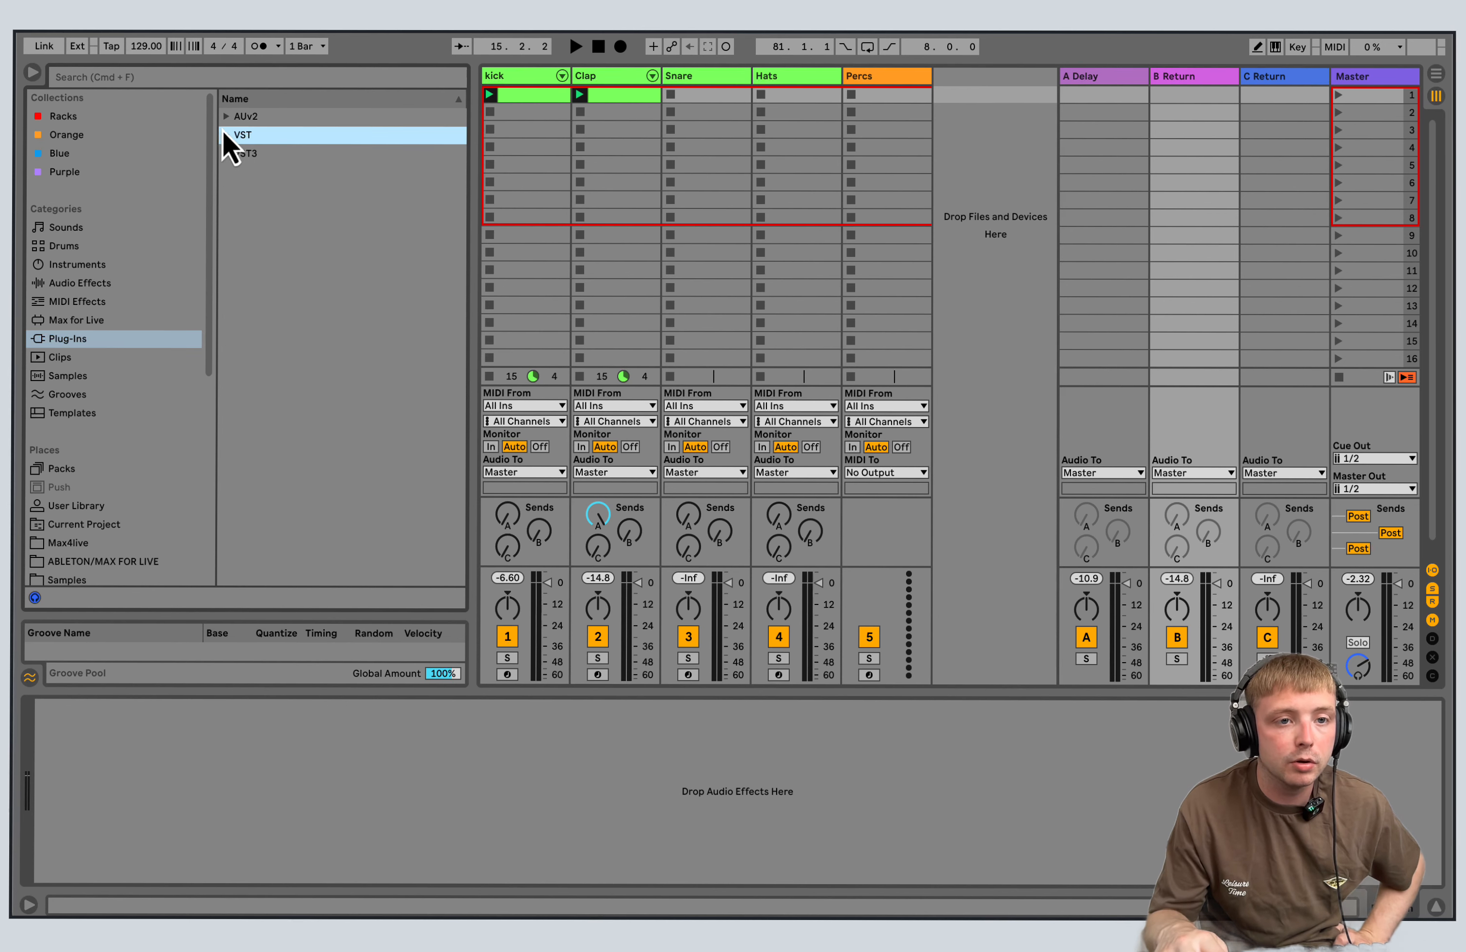
pyautogui.click(115, 284)
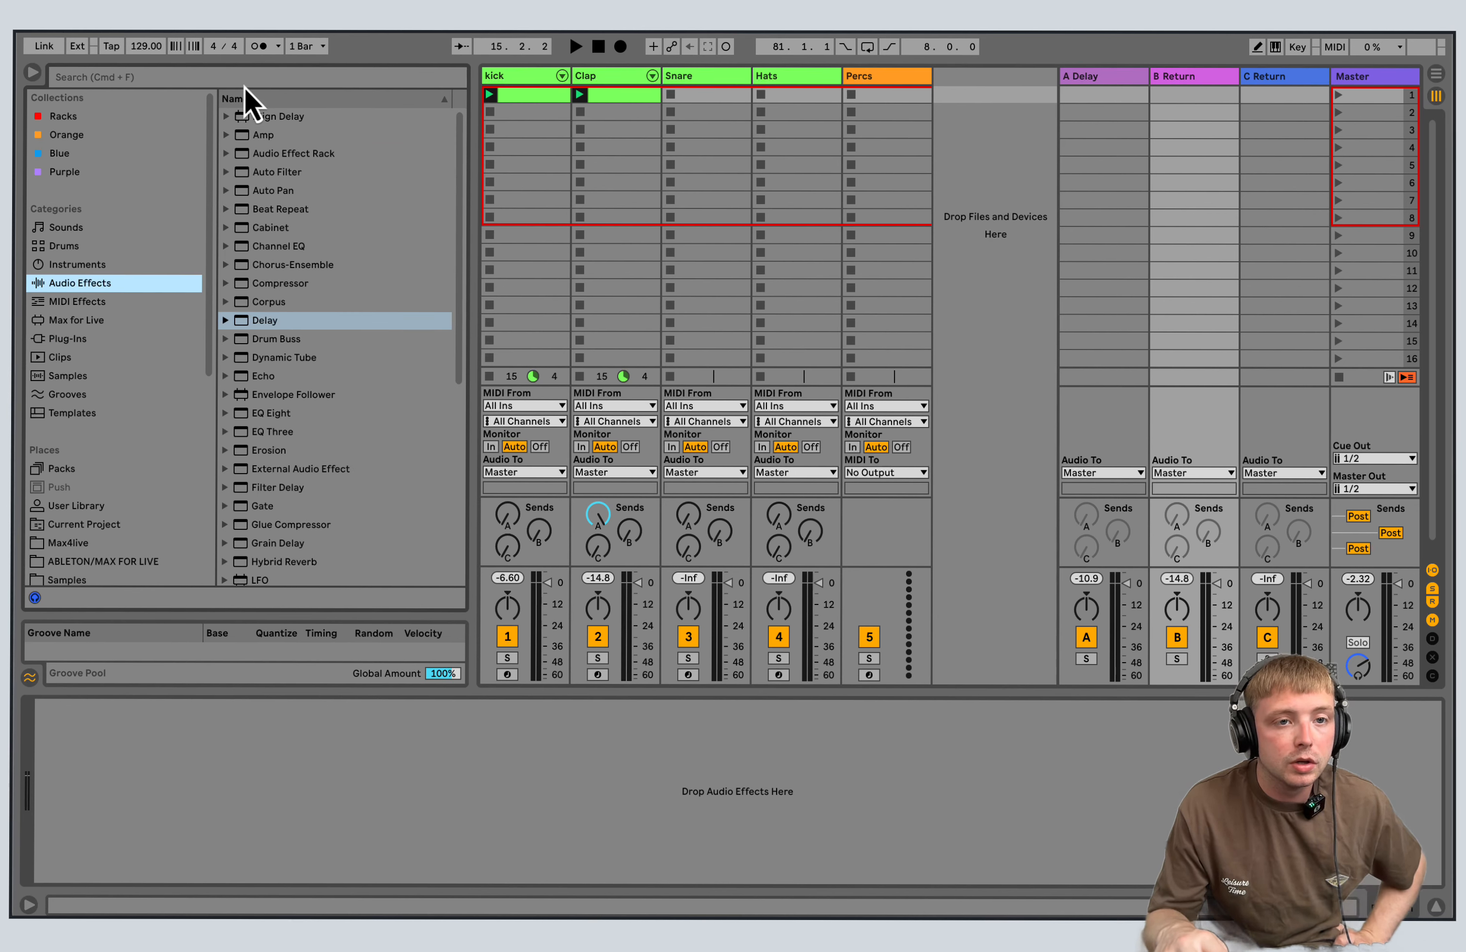
pyautogui.click(104, 319)
pyautogui.click(108, 339)
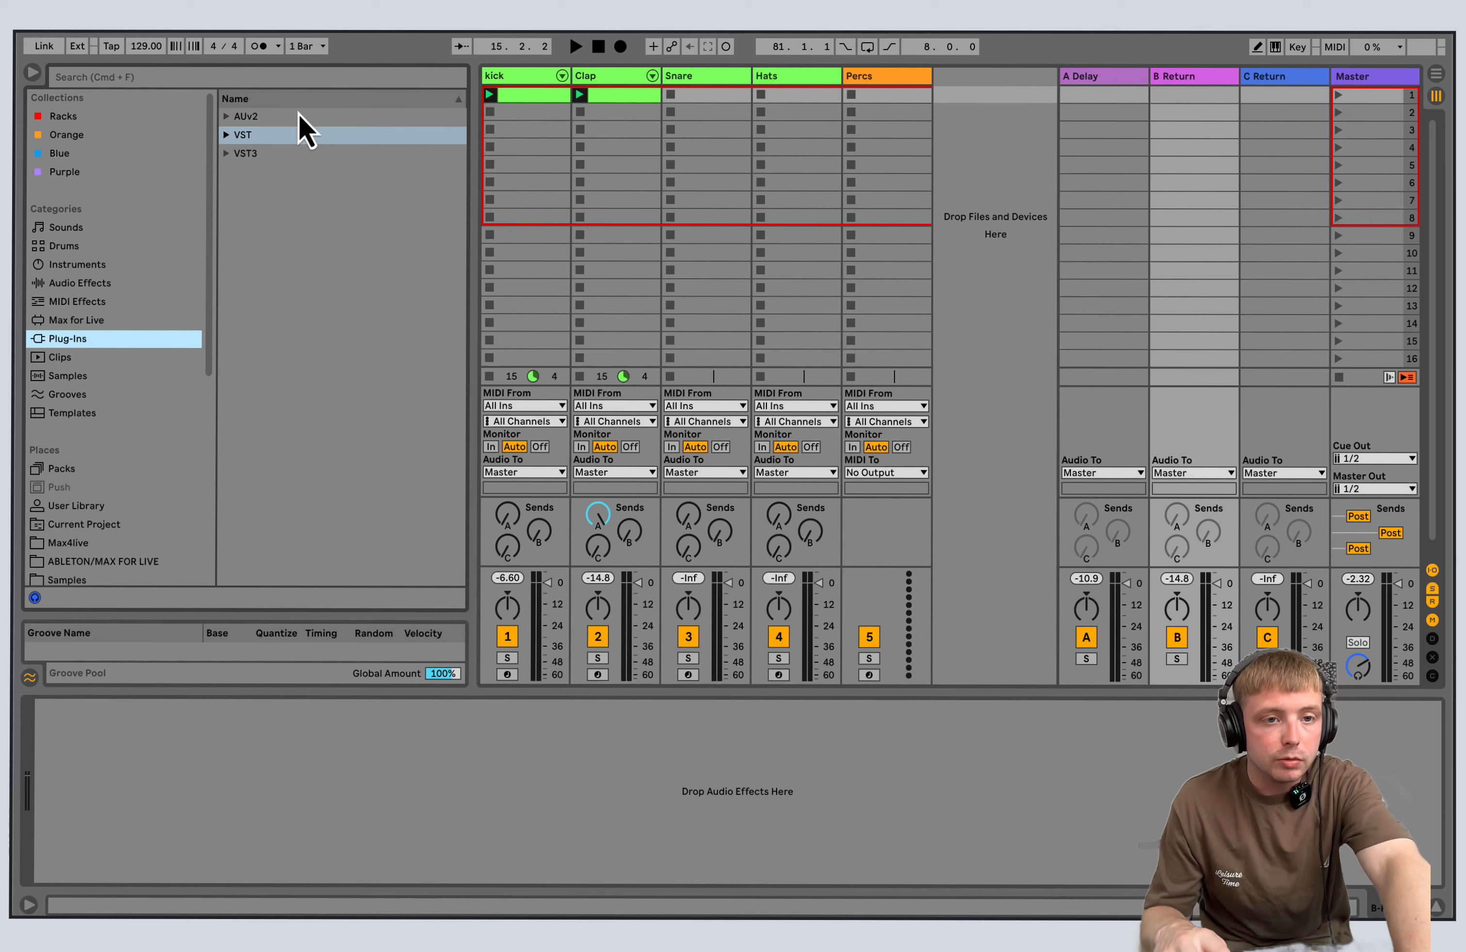
pyautogui.click(233, 155)
pyautogui.click(250, 339)
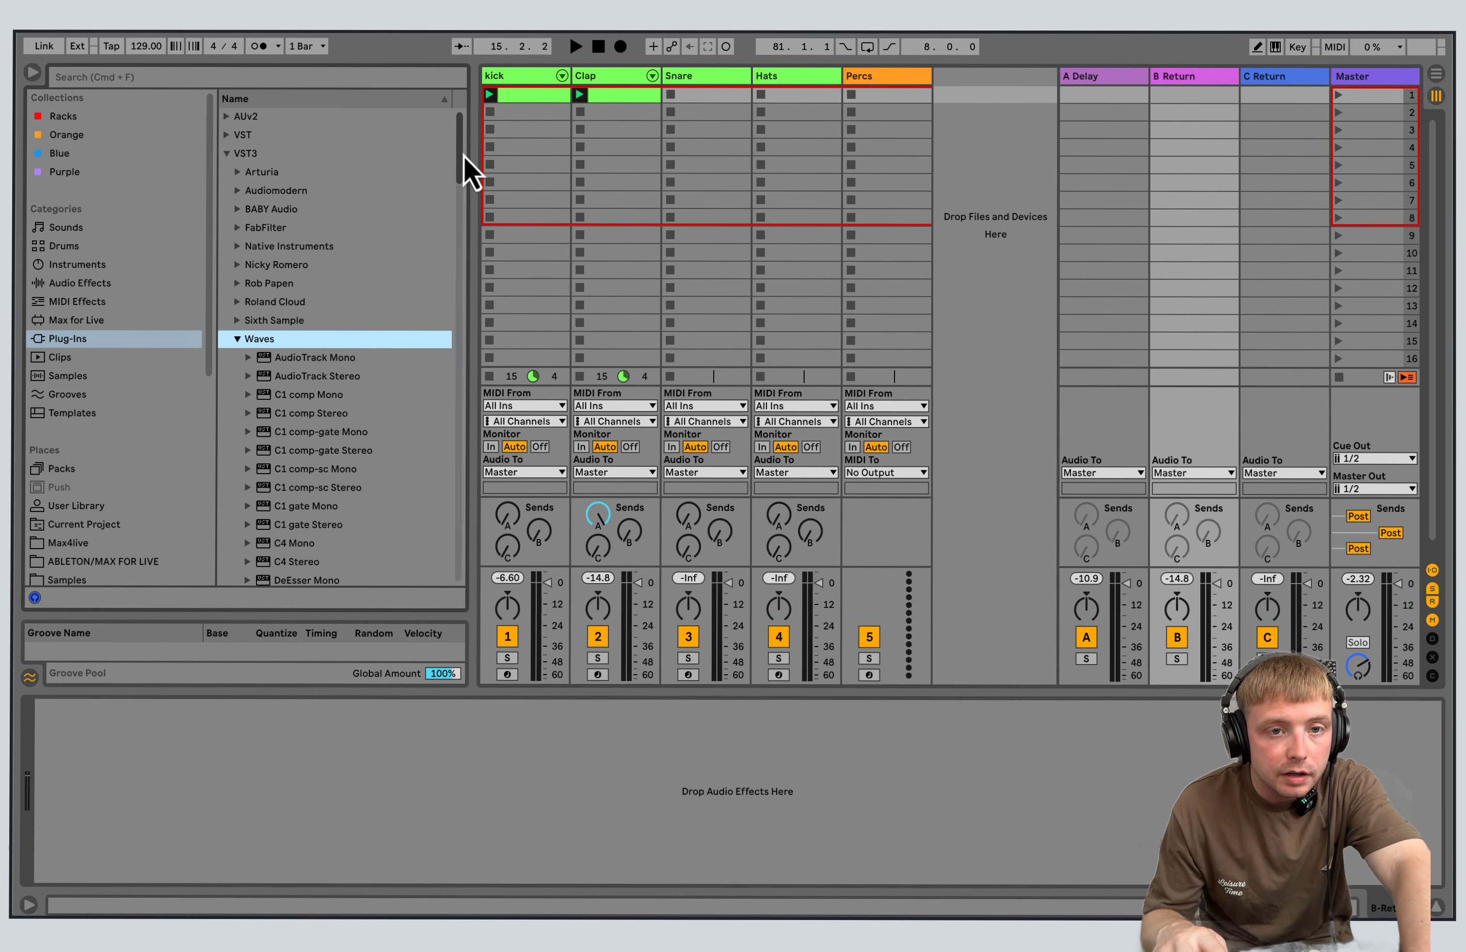
pyautogui.moveTo(464, 156); pyautogui.dragTo(467, 258)
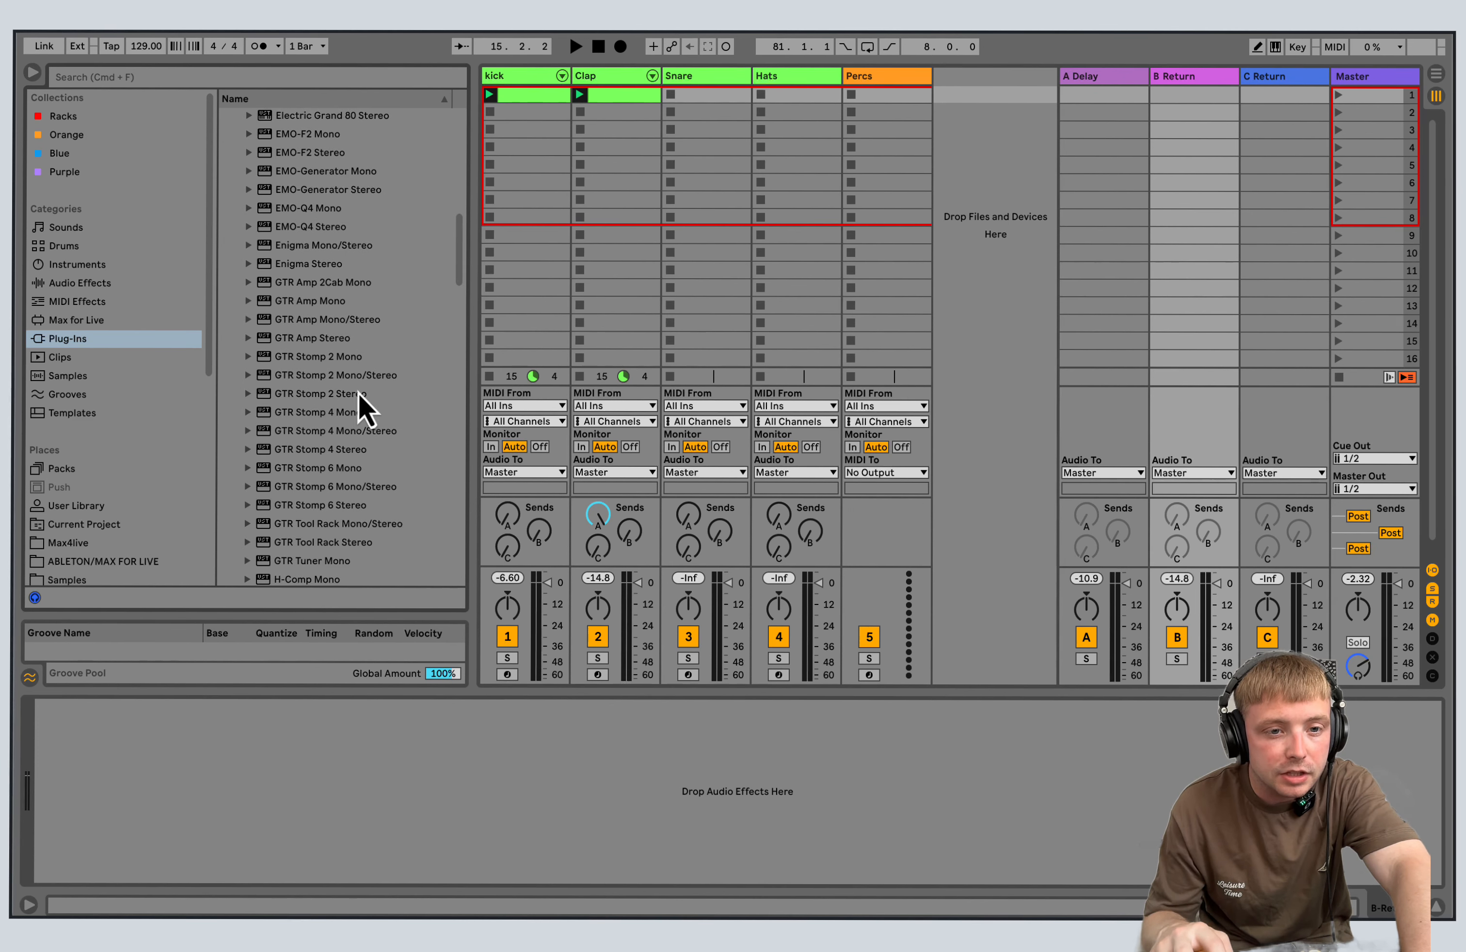
pyautogui.doubleClick(367, 451)
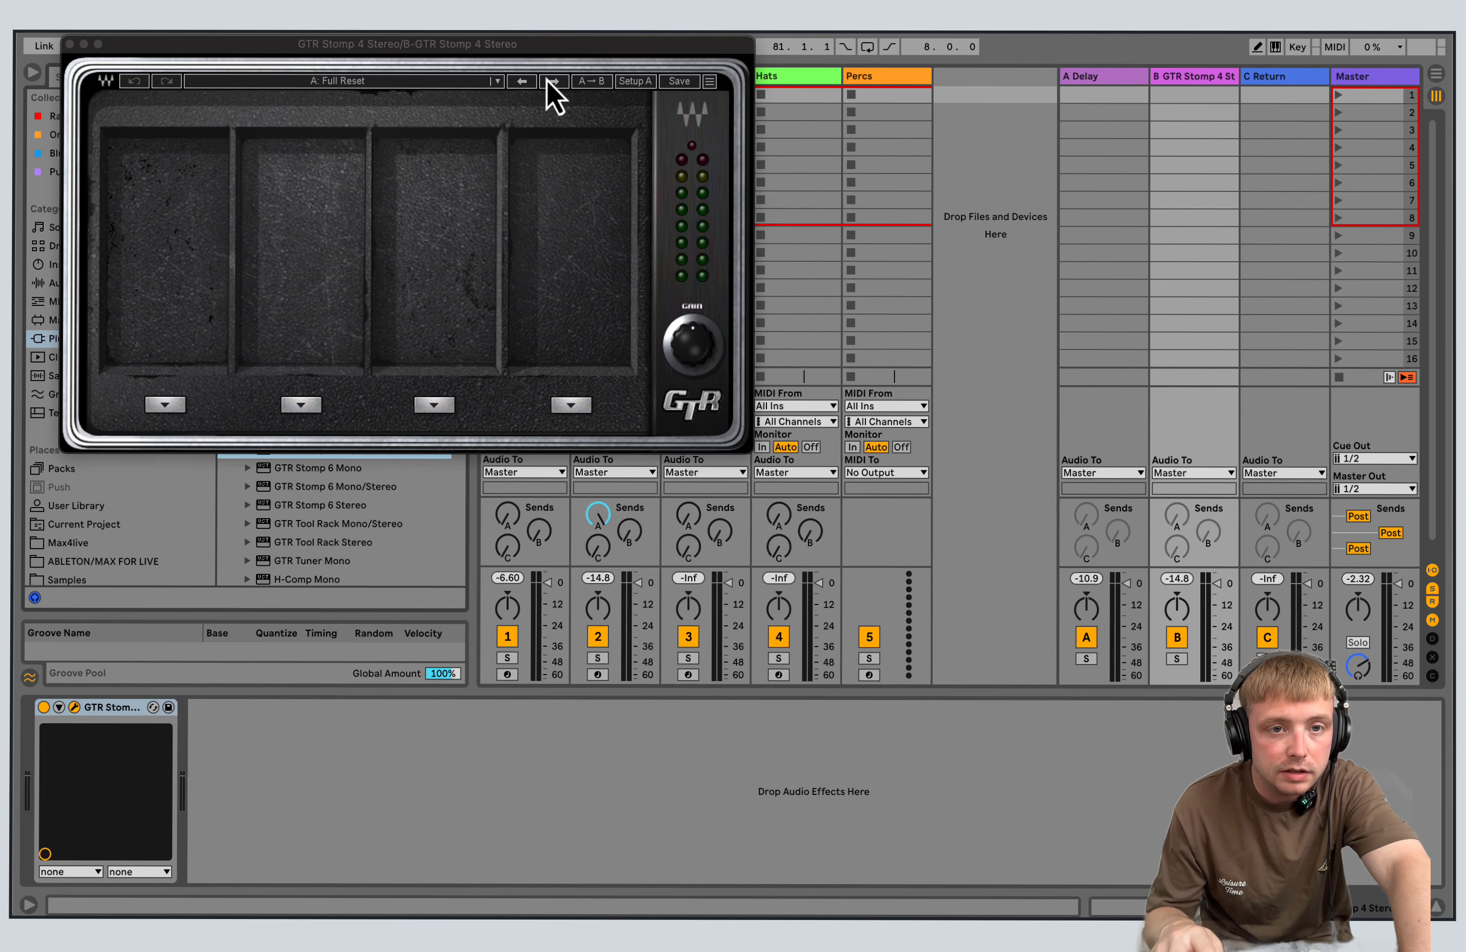
# Apply the DelayReverb preset CleanVerb in GTR Stomp 4 and audition it by raising the Clap track's send to return B.
pyautogui.click(378, 84)
pyautogui.moveTo(462, 333)
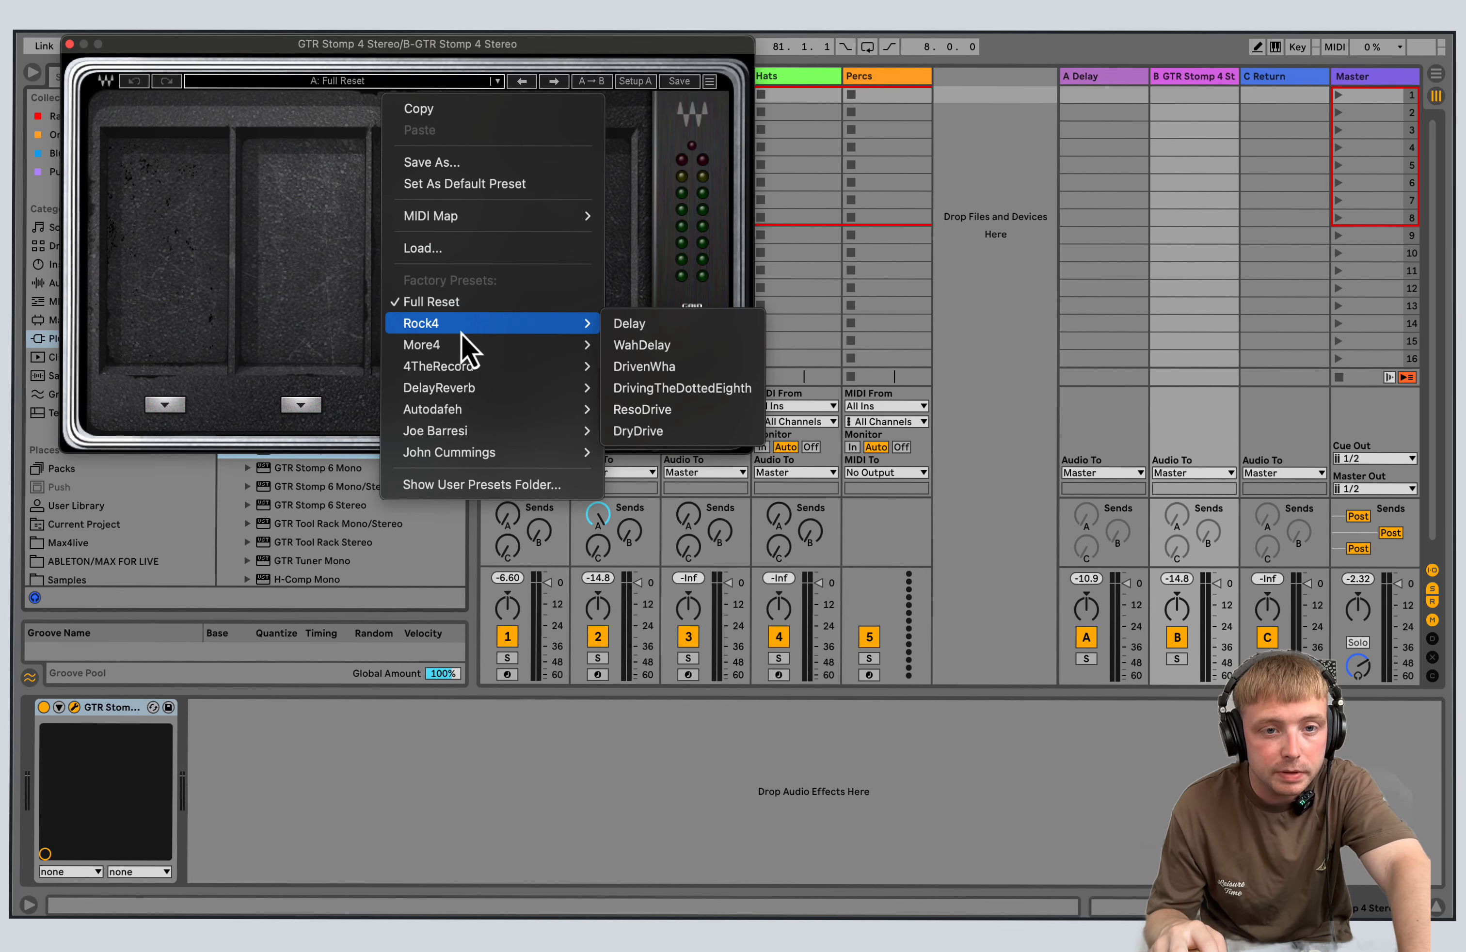
pyautogui.moveTo(475, 384)
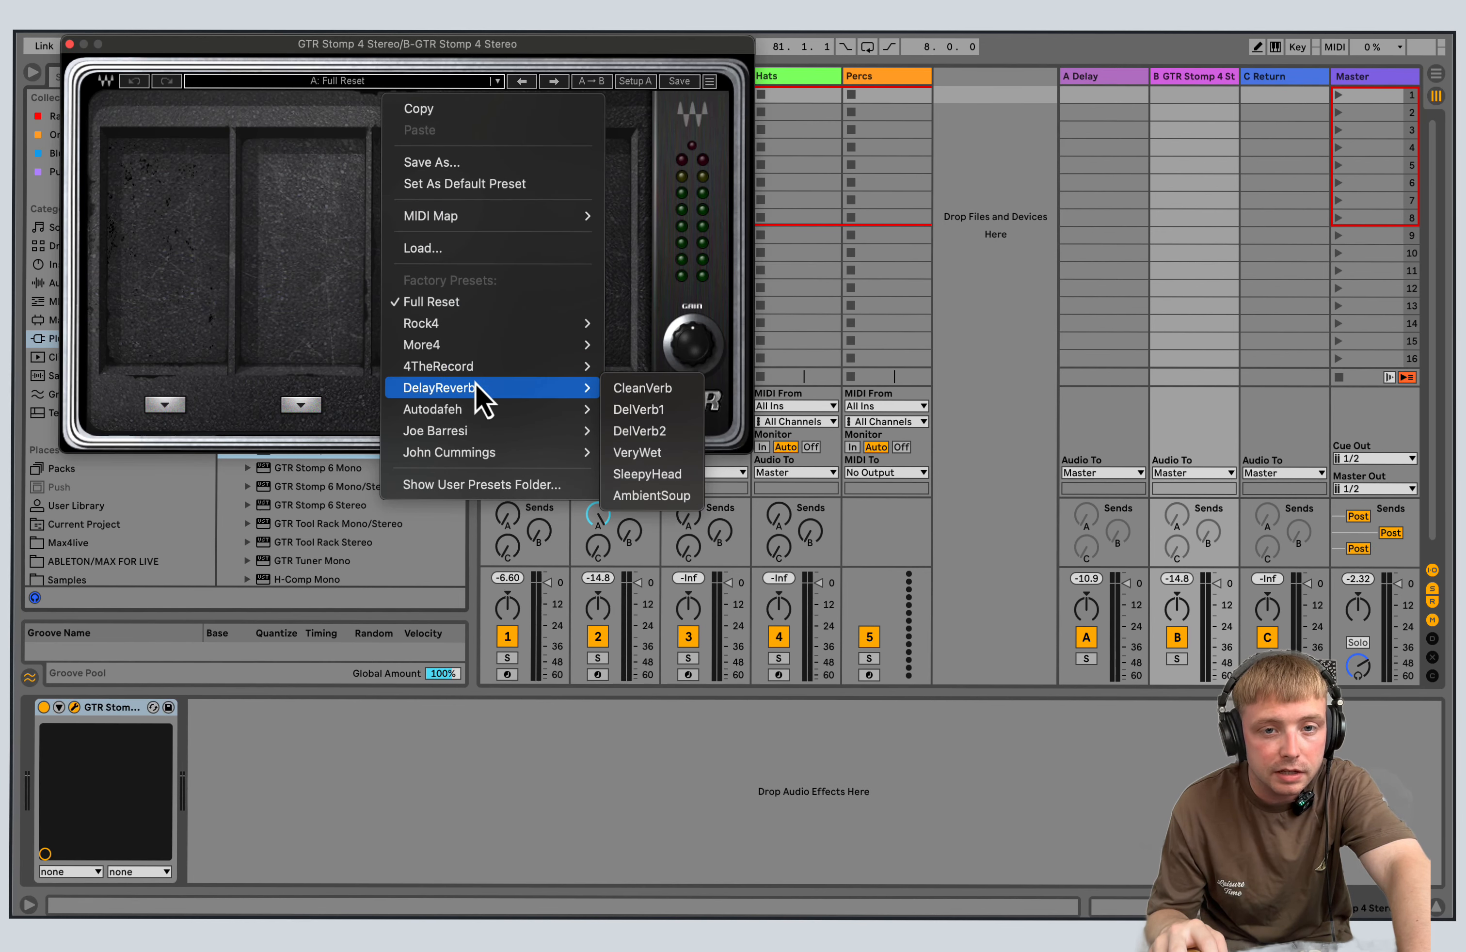
pyautogui.click(679, 388)
pyautogui.click(70, 45)
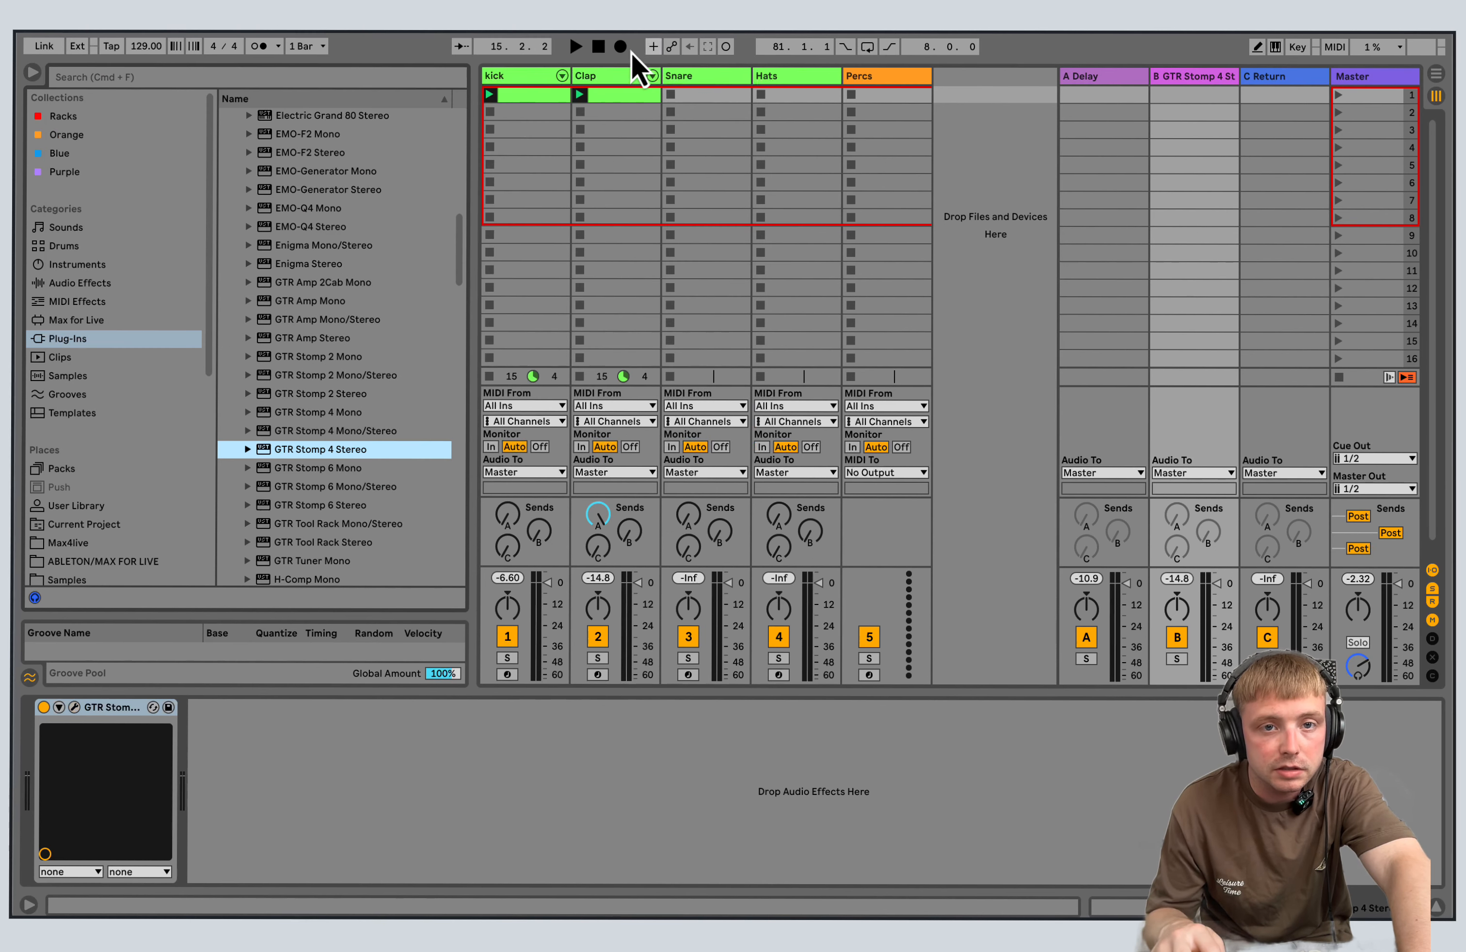
pyautogui.click(575, 47)
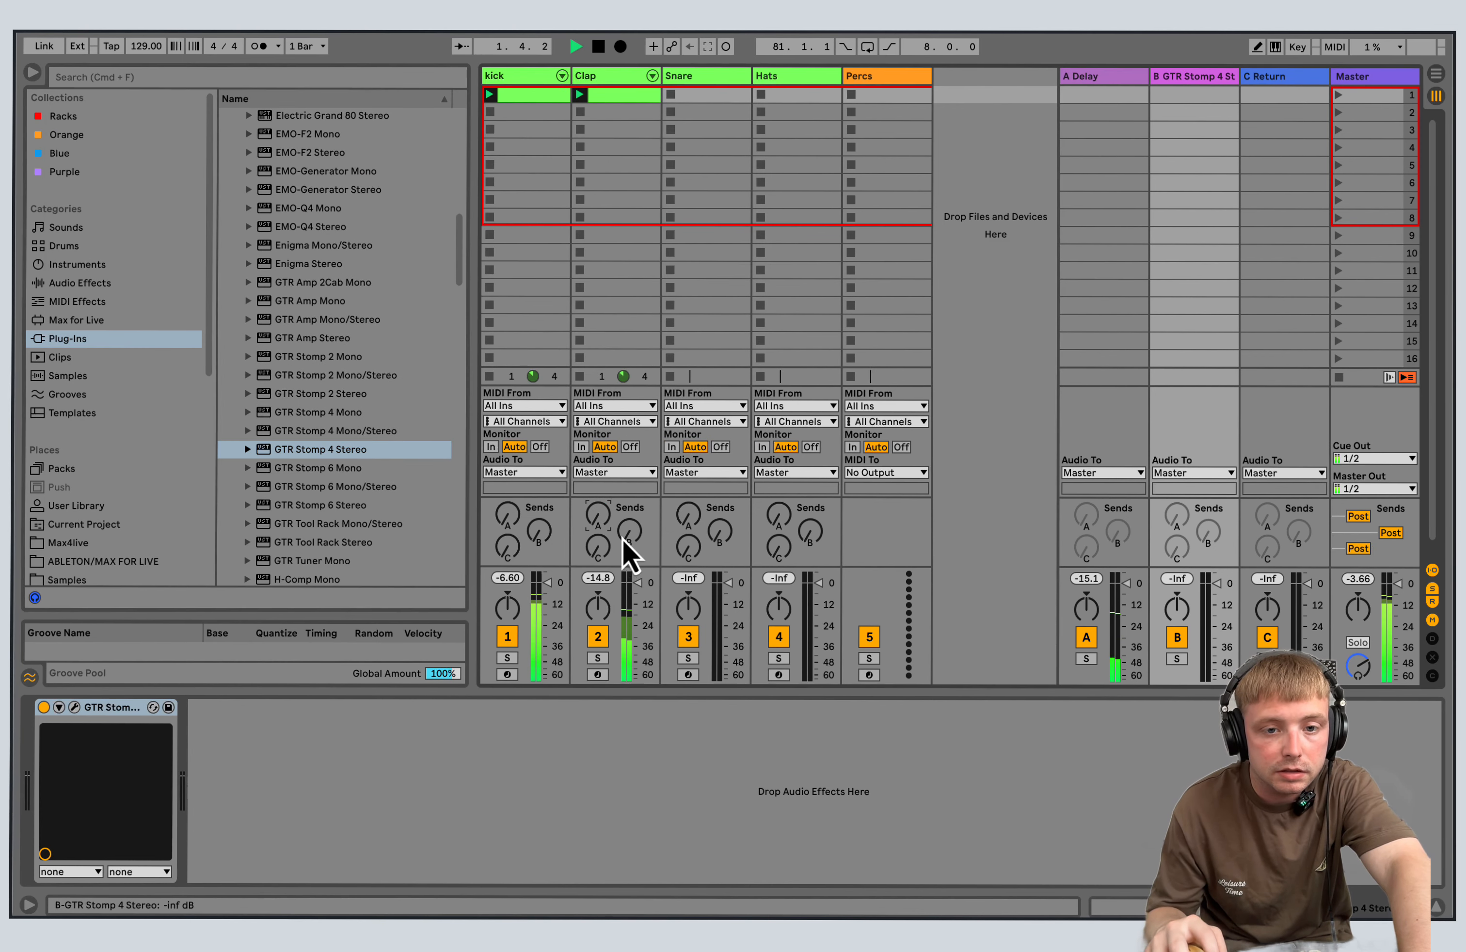
pyautogui.moveTo(622, 552); pyautogui.dragTo(639, 539)
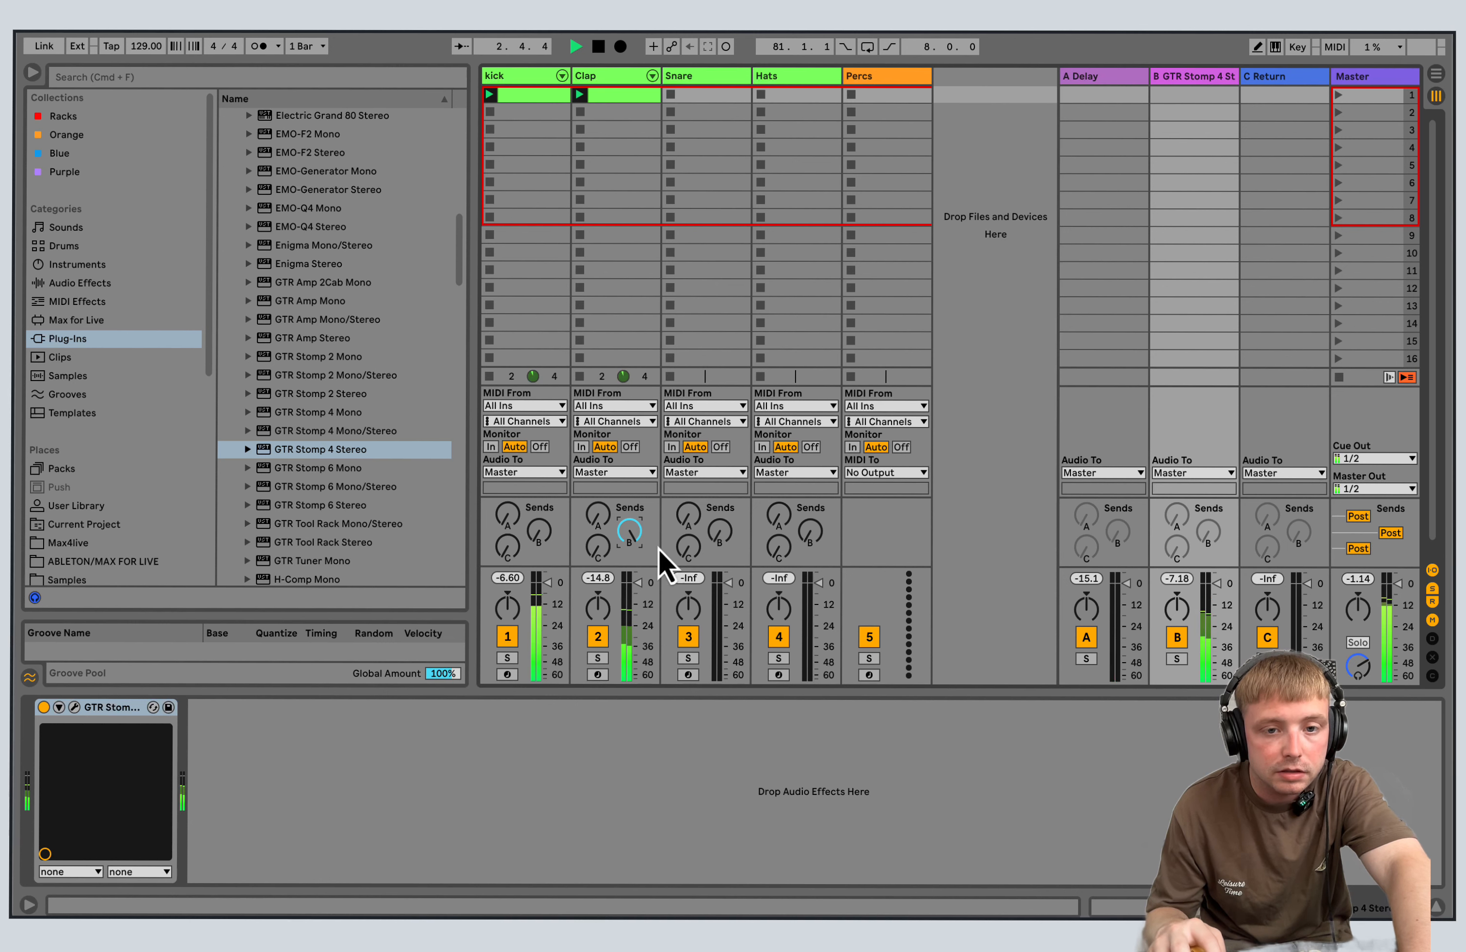
# Load Tinyspace 1.1.amxd from the Max4live folder onto the C return track.
pyautogui.click(1286, 87)
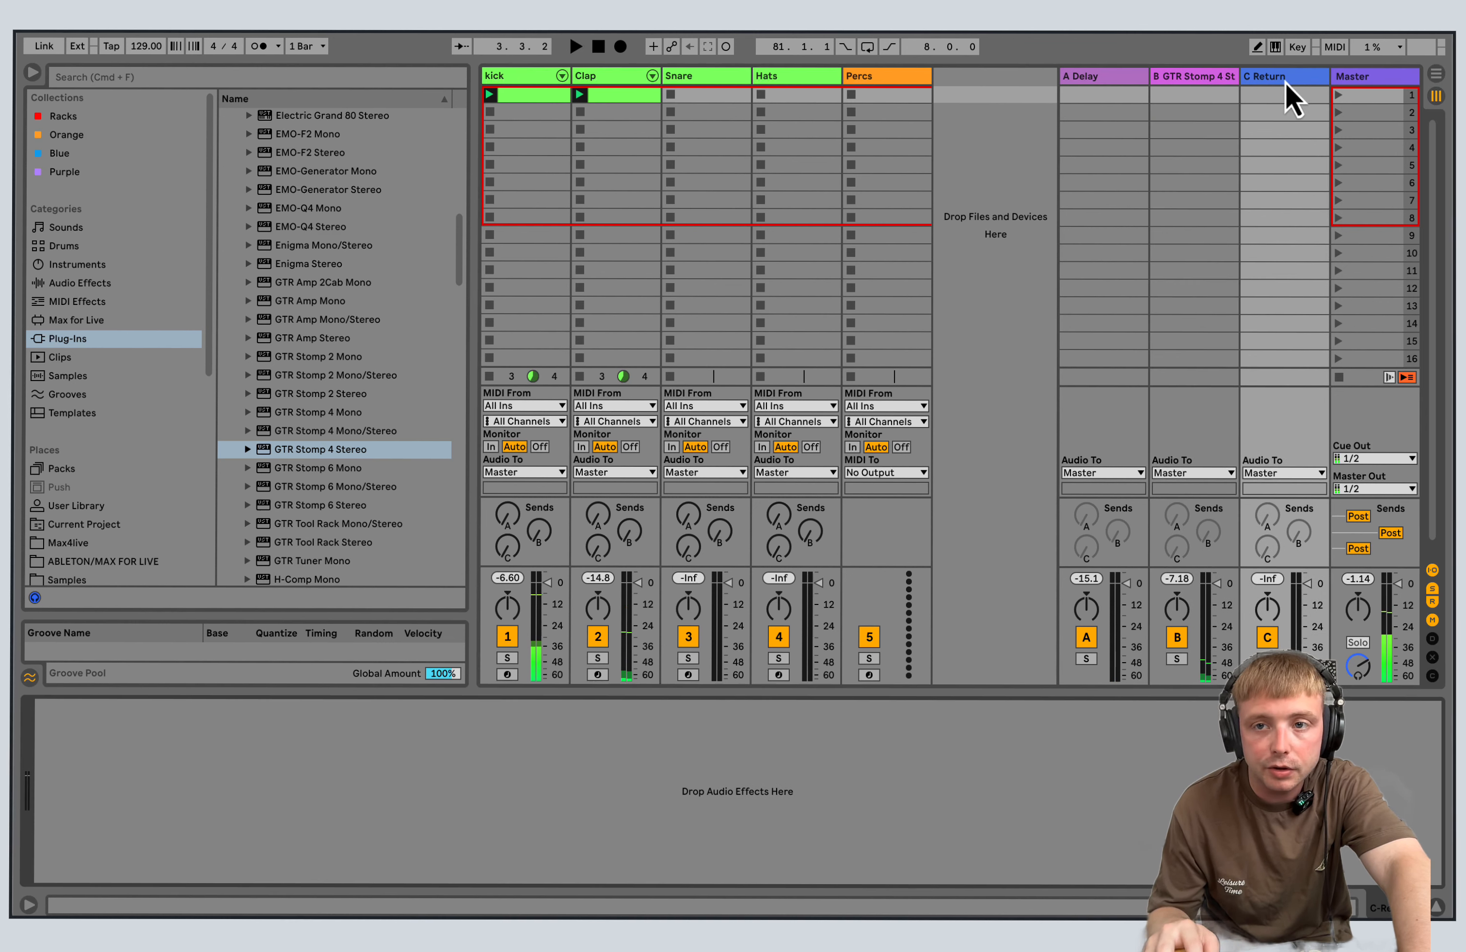
pyautogui.click(83, 505)
pyautogui.click(82, 543)
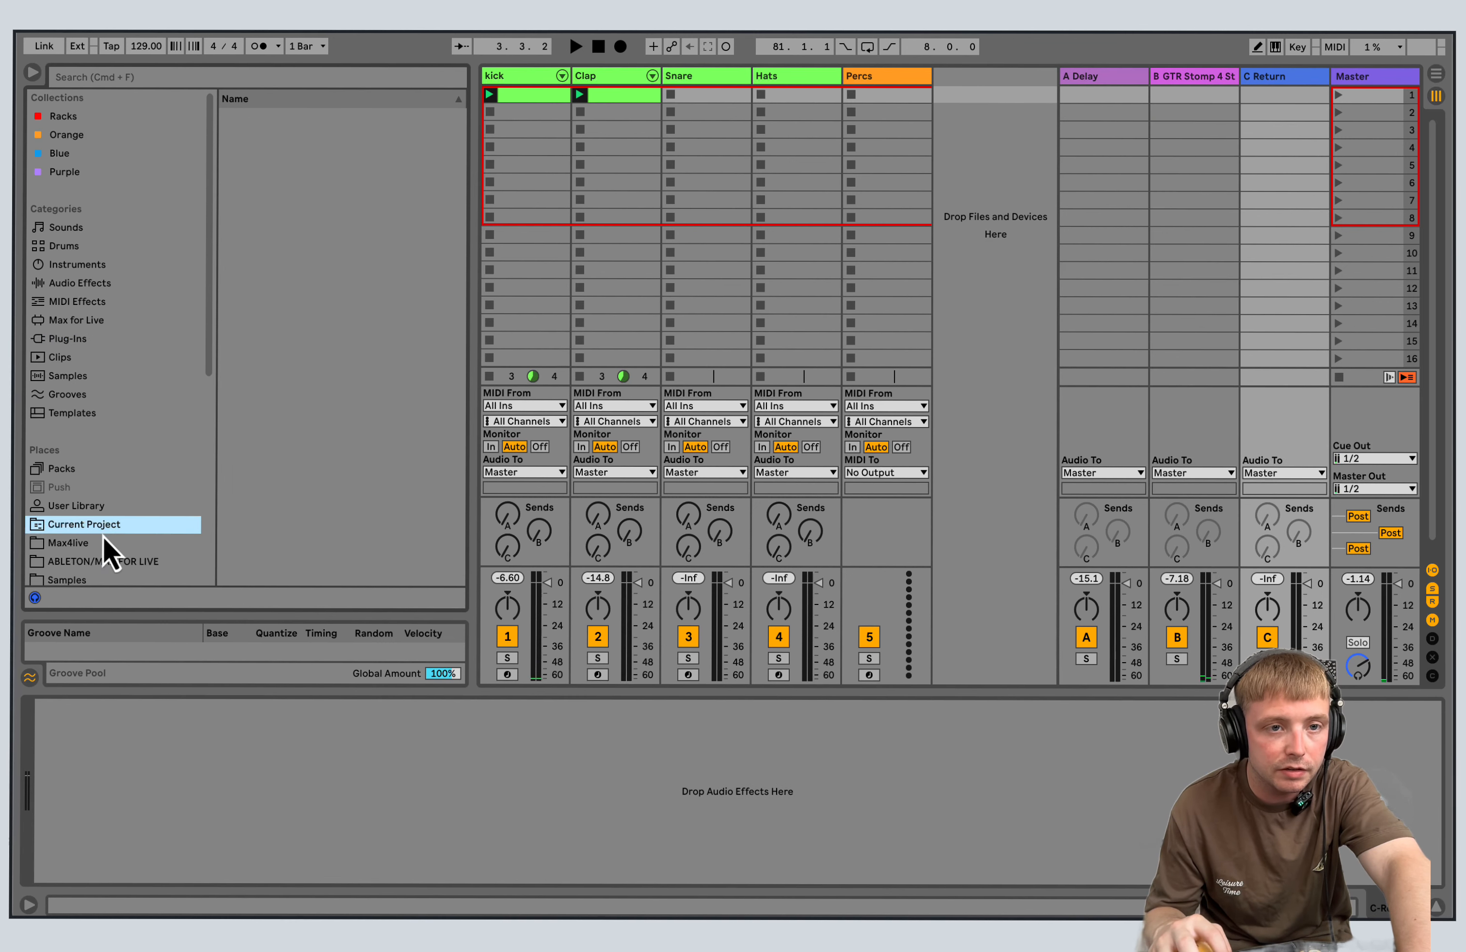
pyautogui.doubleClick(284, 173)
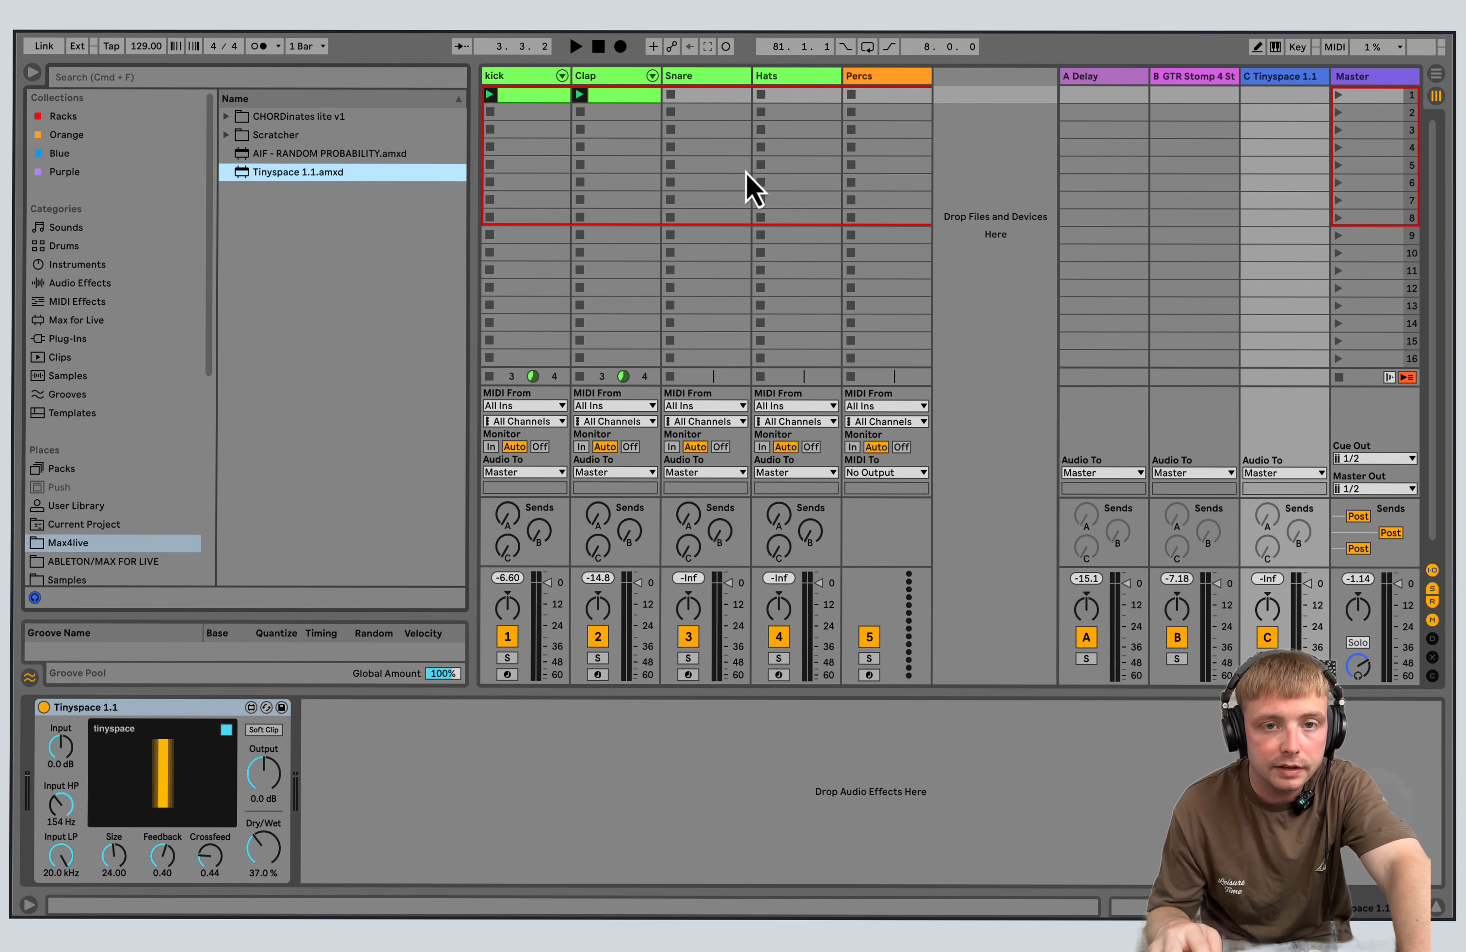
# Set Tinyspace to 54.3 % dry/wet, 0.24 feedback and 0.57 crossfeed, auditioning it through the Clap track's send to return C.
pyautogui.click(576, 50)
pyautogui.moveTo(263, 851); pyautogui.dragTo(263, 825)
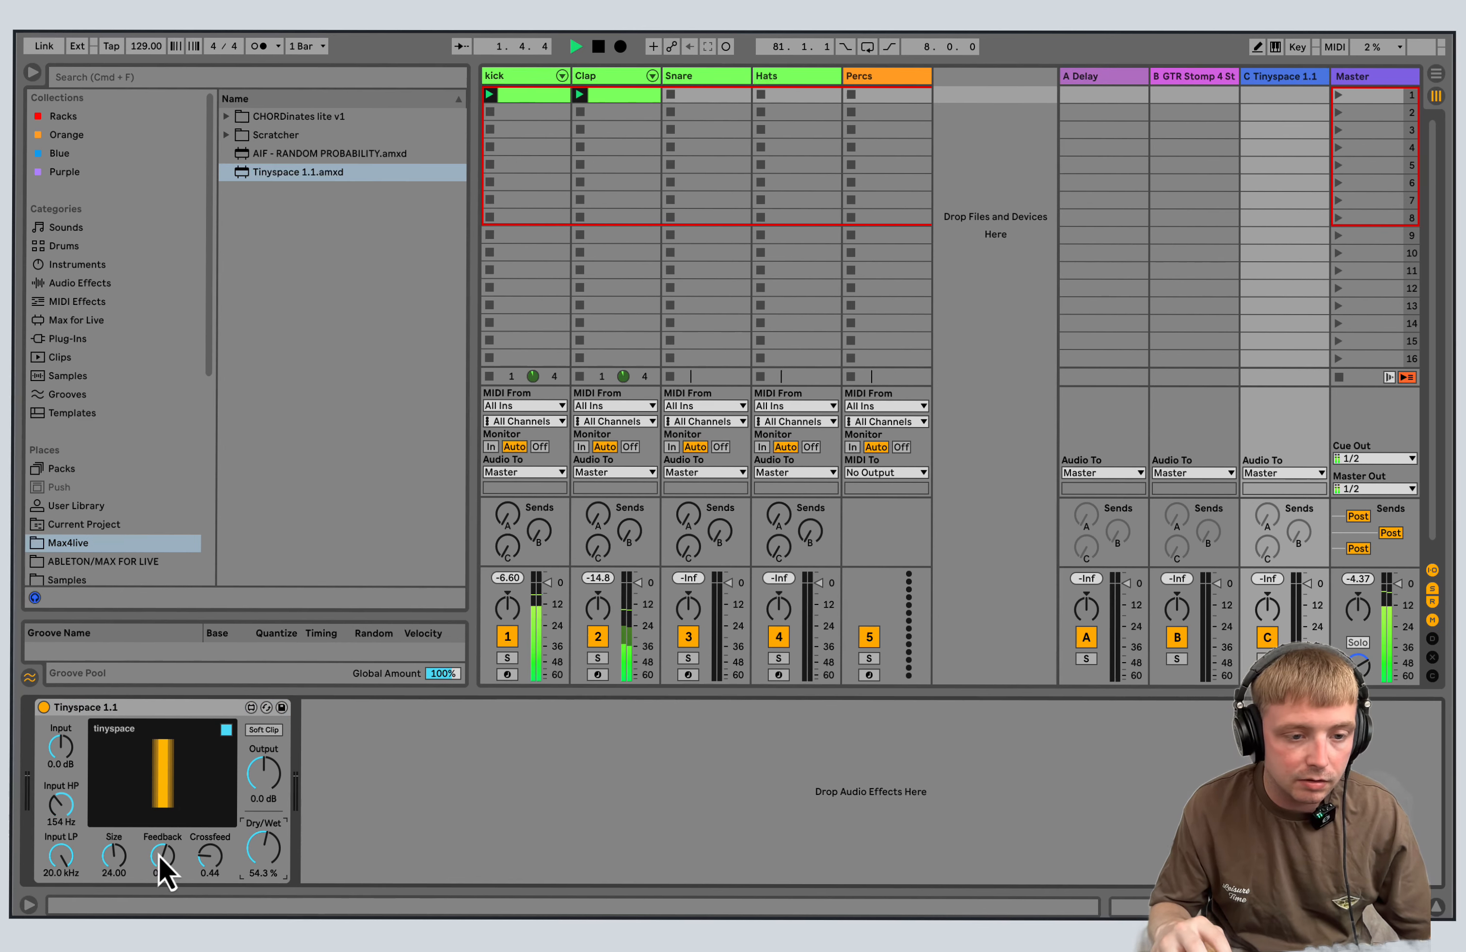
pyautogui.moveTo(159, 855); pyautogui.dragTo(203, 835)
pyautogui.click(122, 862)
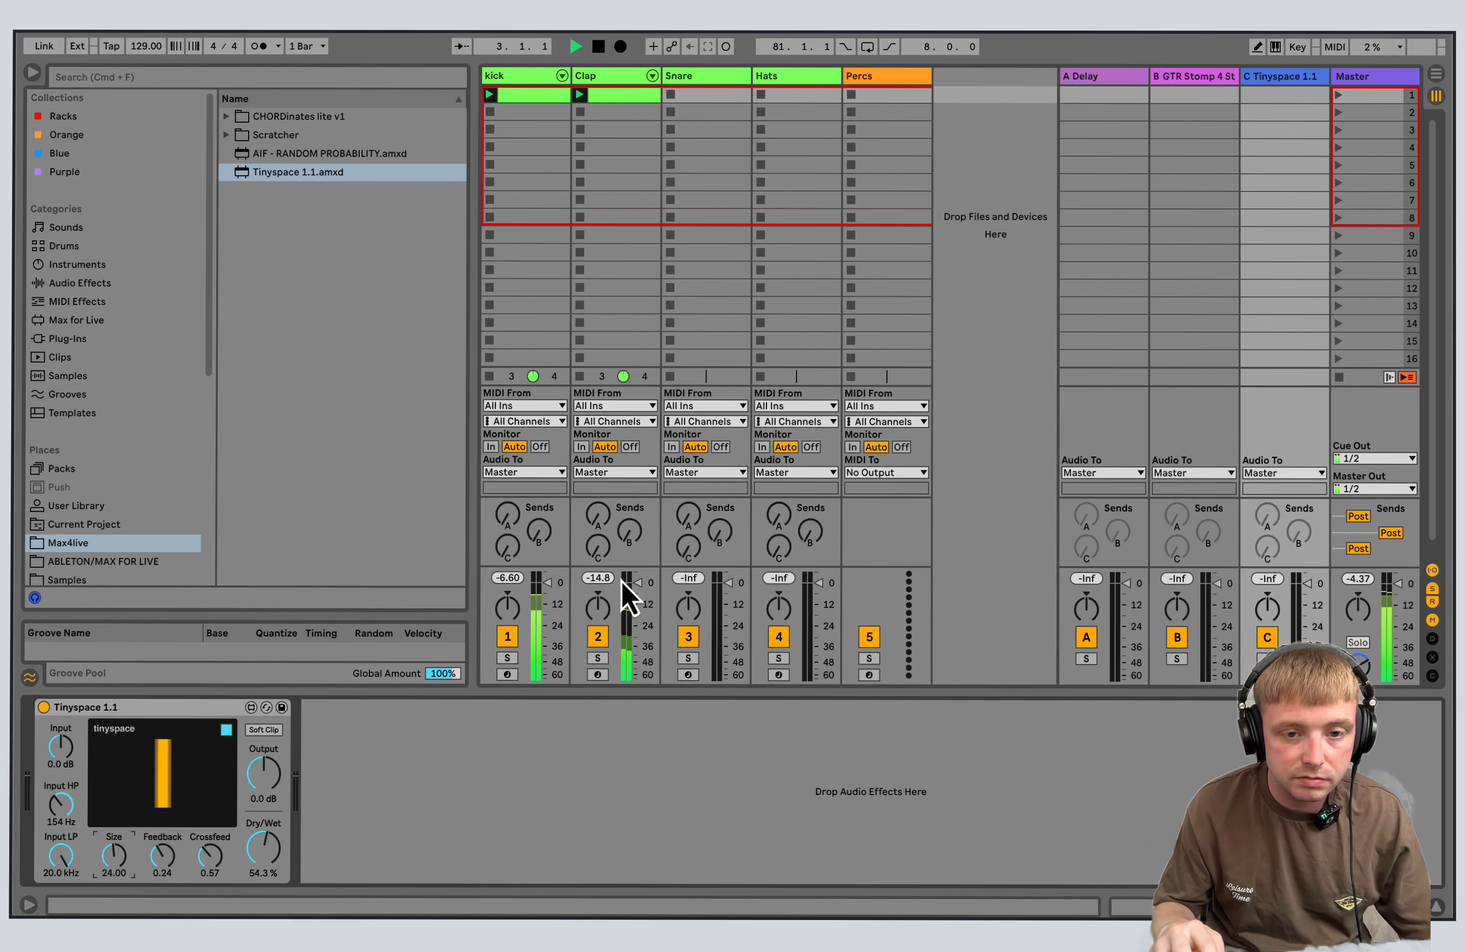
pyautogui.moveTo(600, 550); pyautogui.dragTo(607, 538)
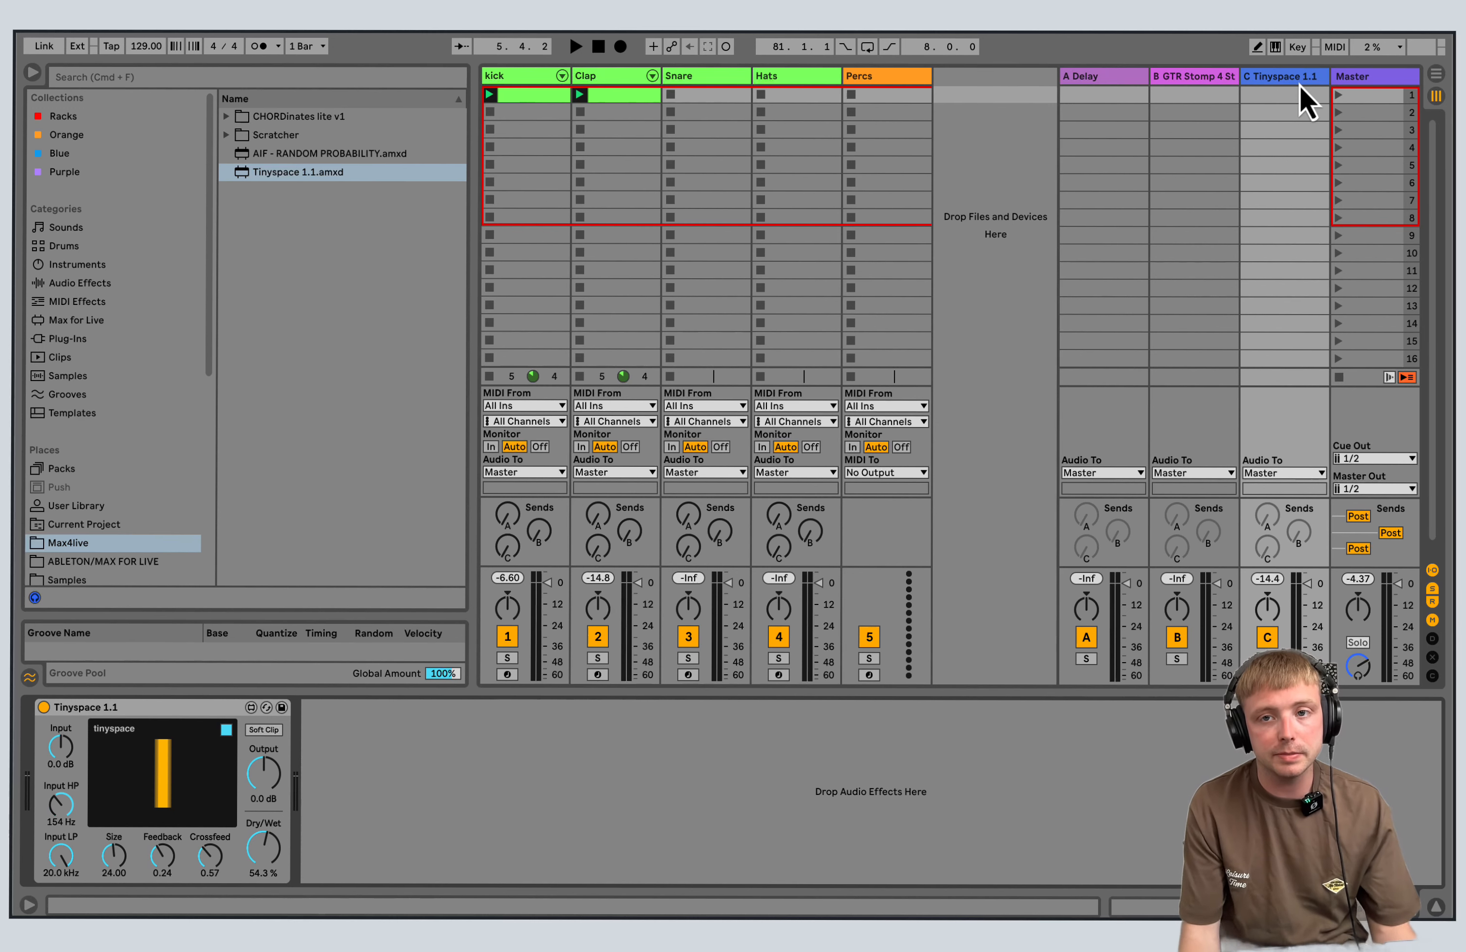
pyautogui.rightClick(1308, 84)
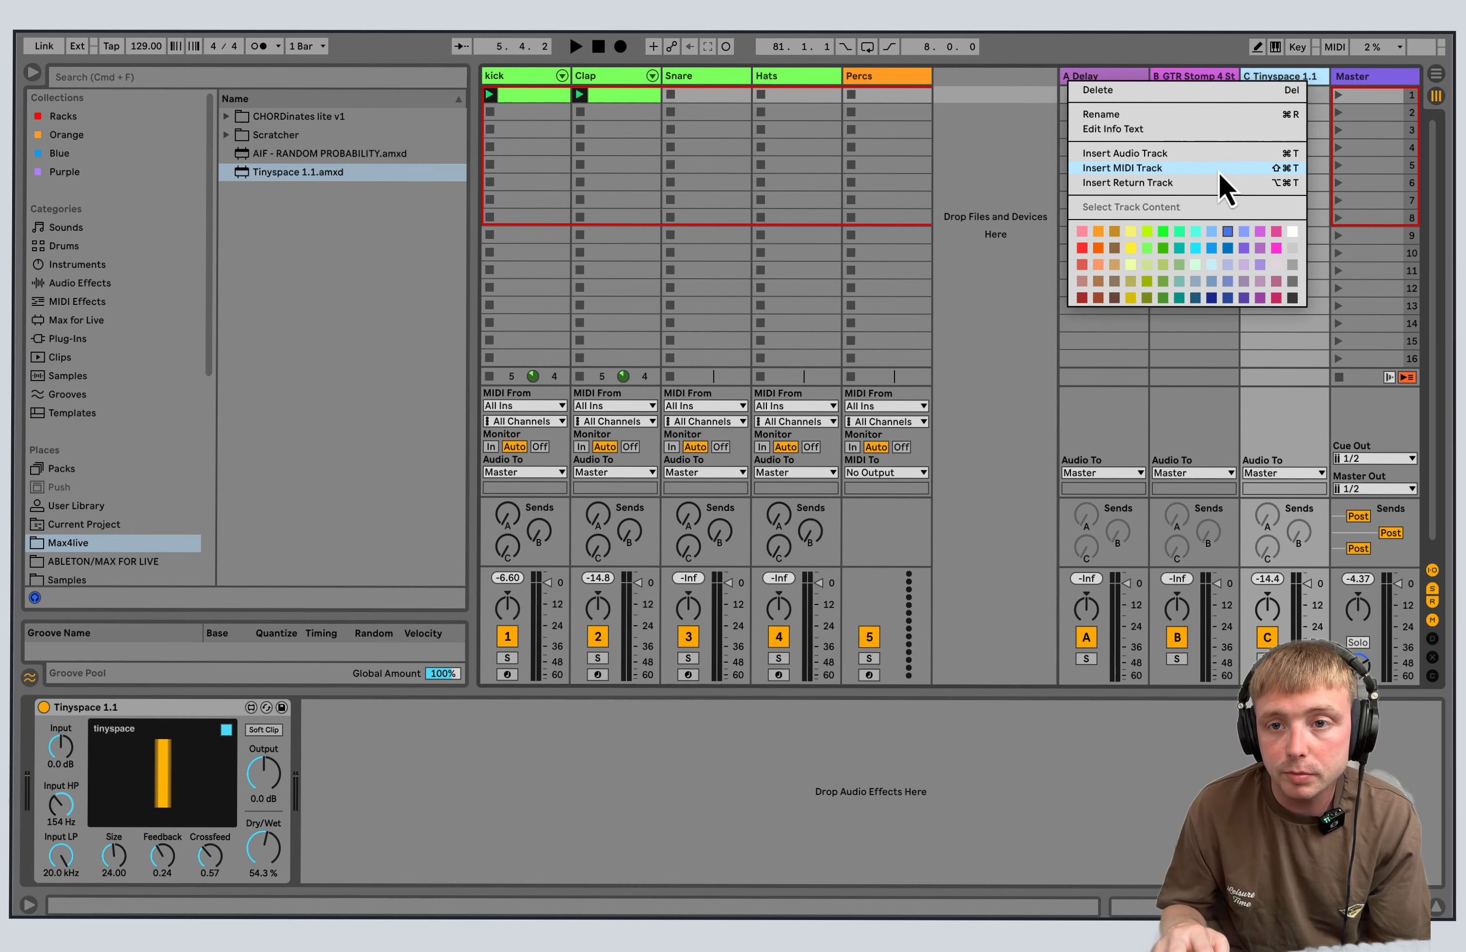
pyautogui.click(1173, 168)
pyautogui.click(1253, 99)
pyautogui.rightClick(997, 91)
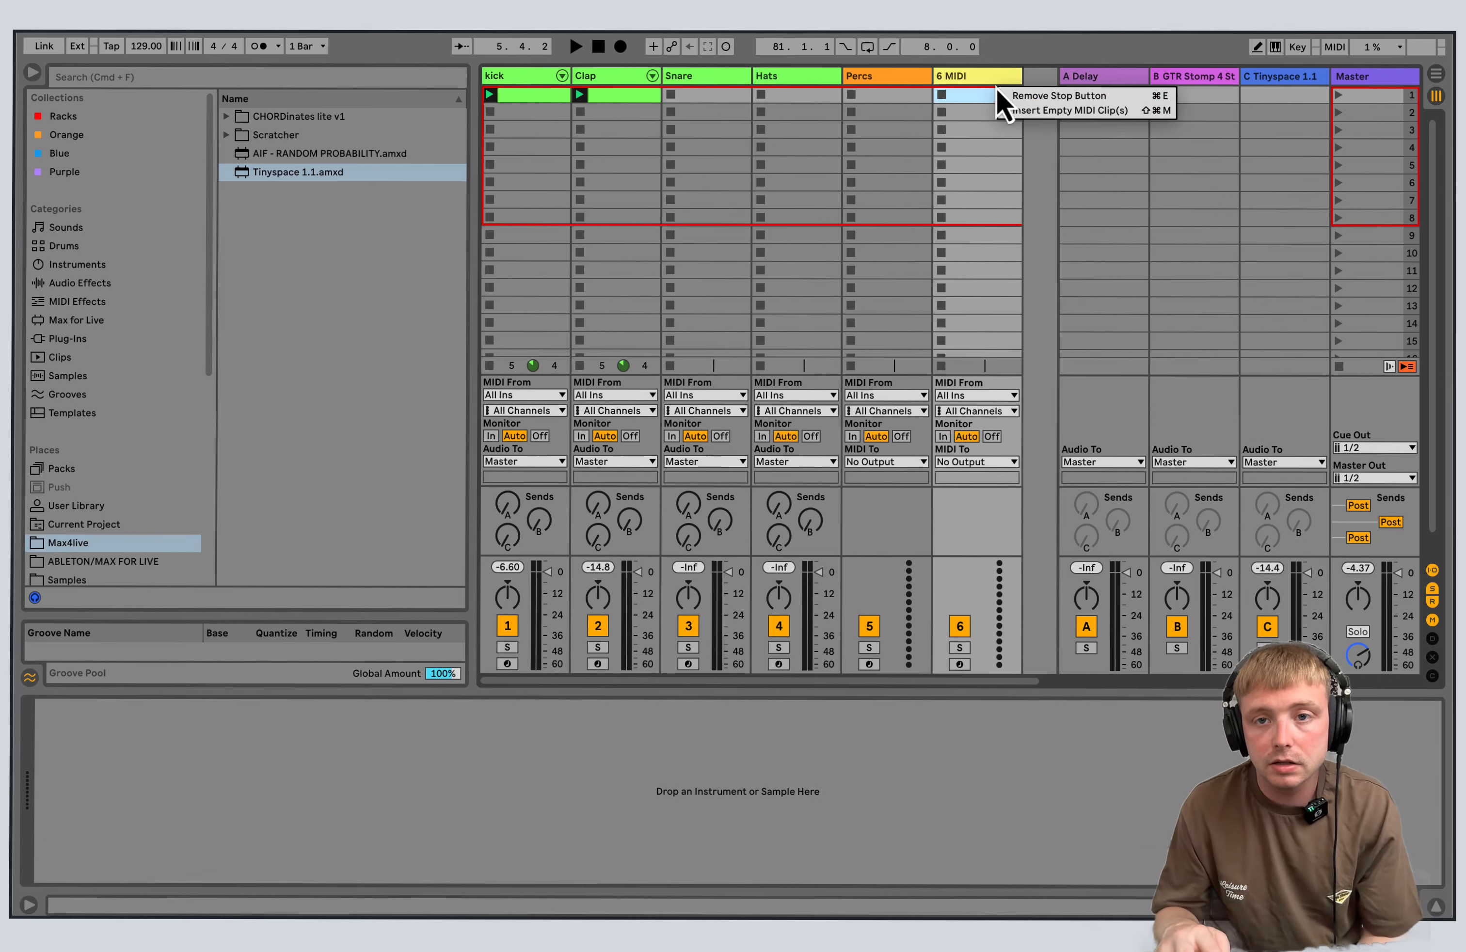
pyautogui.rightClick(959, 77)
pyautogui.click(1138, 129)
# Insert a fourth return track, D, after the Tinyspace return track.
pyautogui.click(1291, 79)
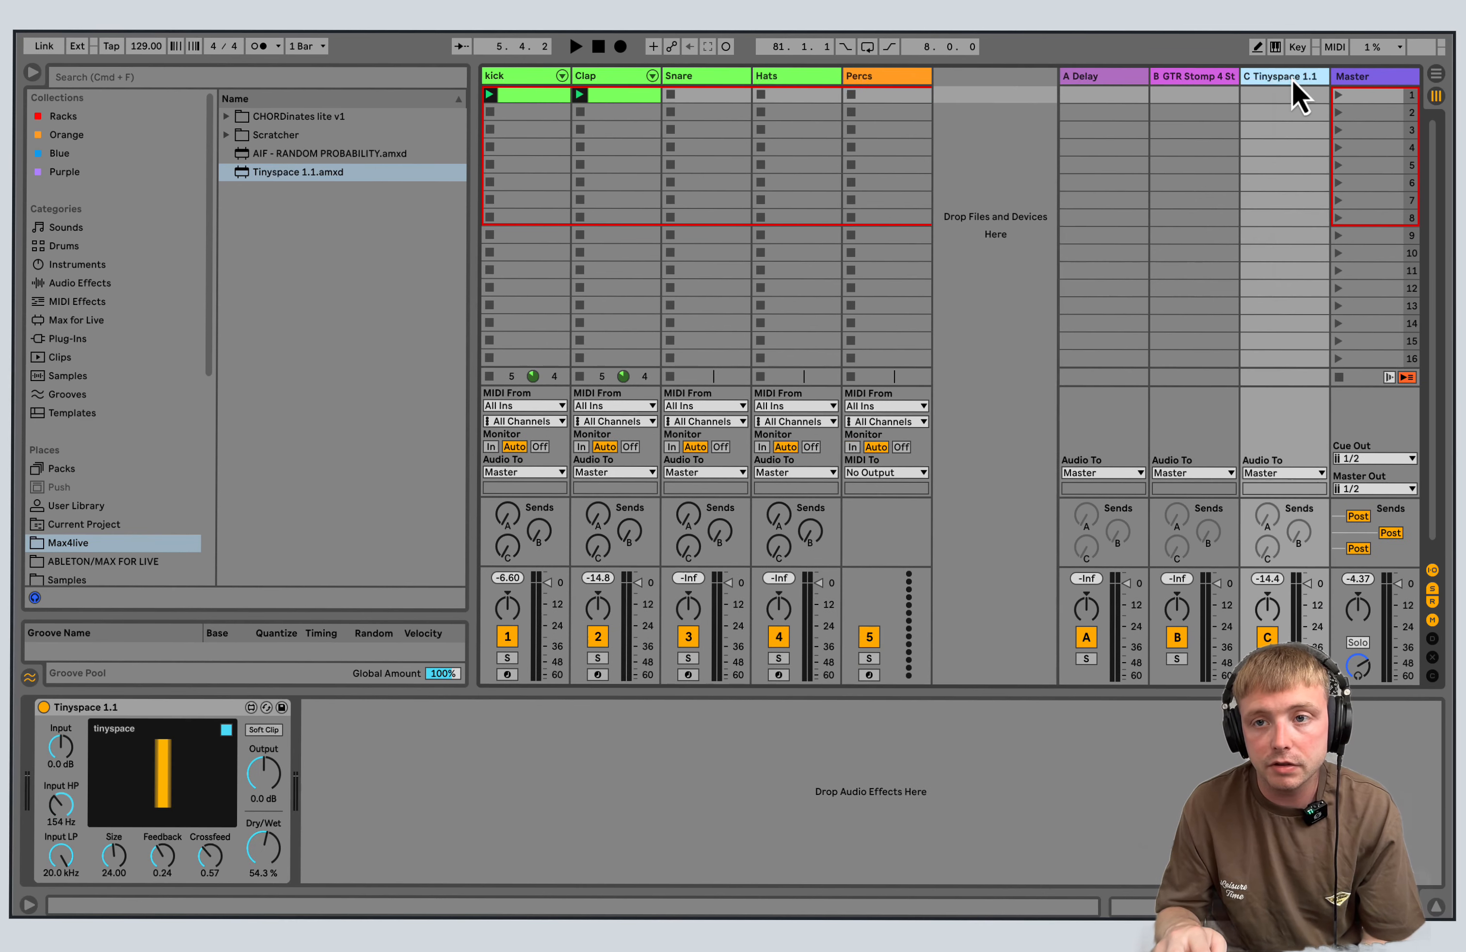
pyautogui.rightClick(1291, 79)
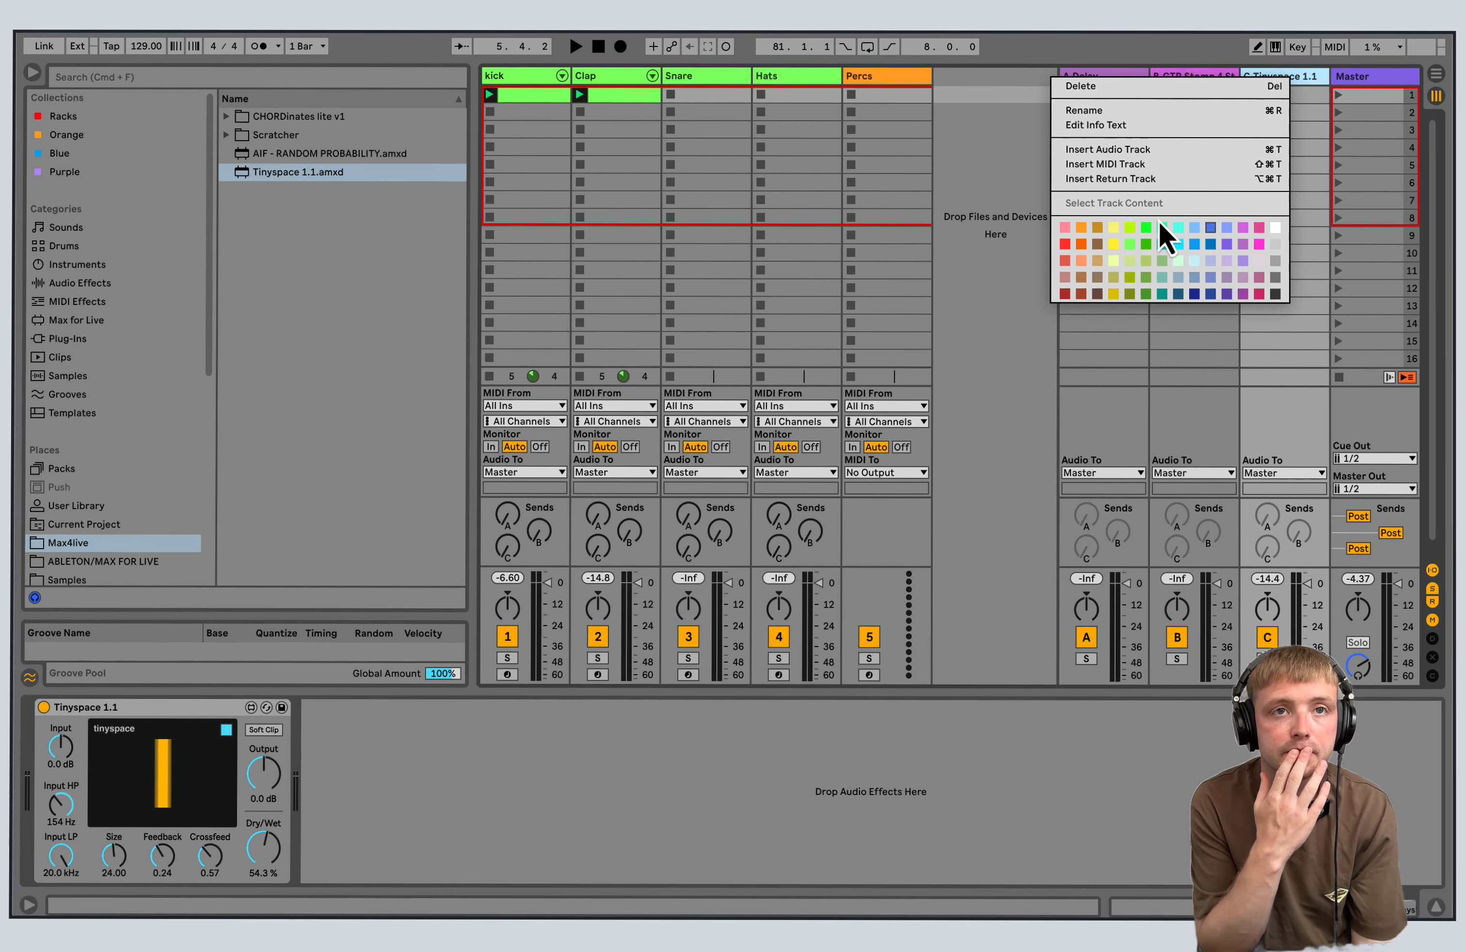
pyautogui.rightClick(496, 72)
pyautogui.click(376, 72)
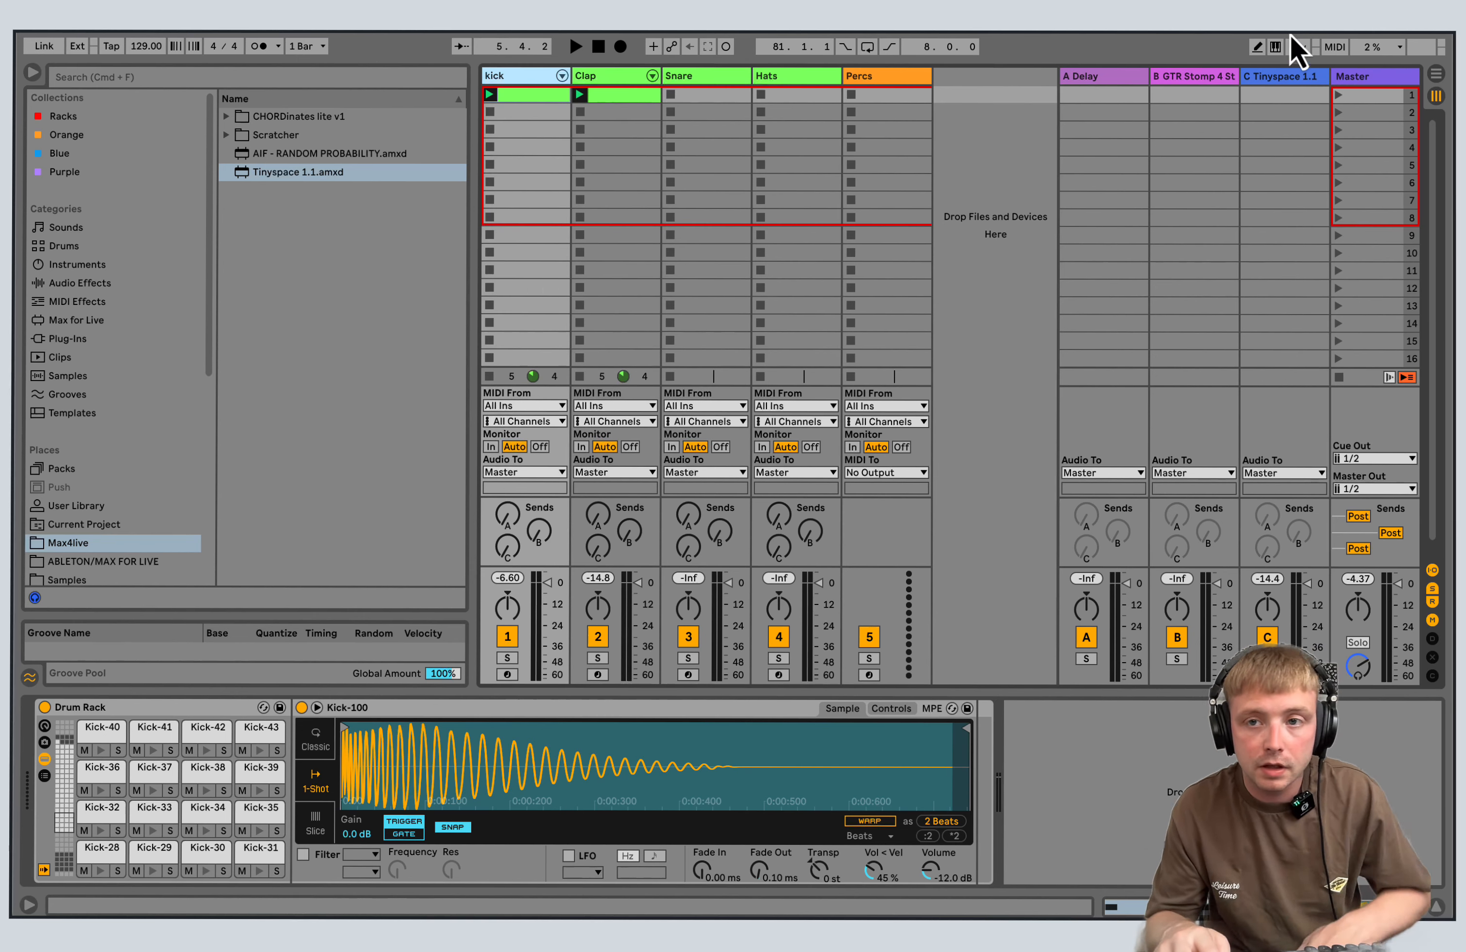
pyautogui.rightClick(1296, 79)
pyautogui.click(1293, 75)
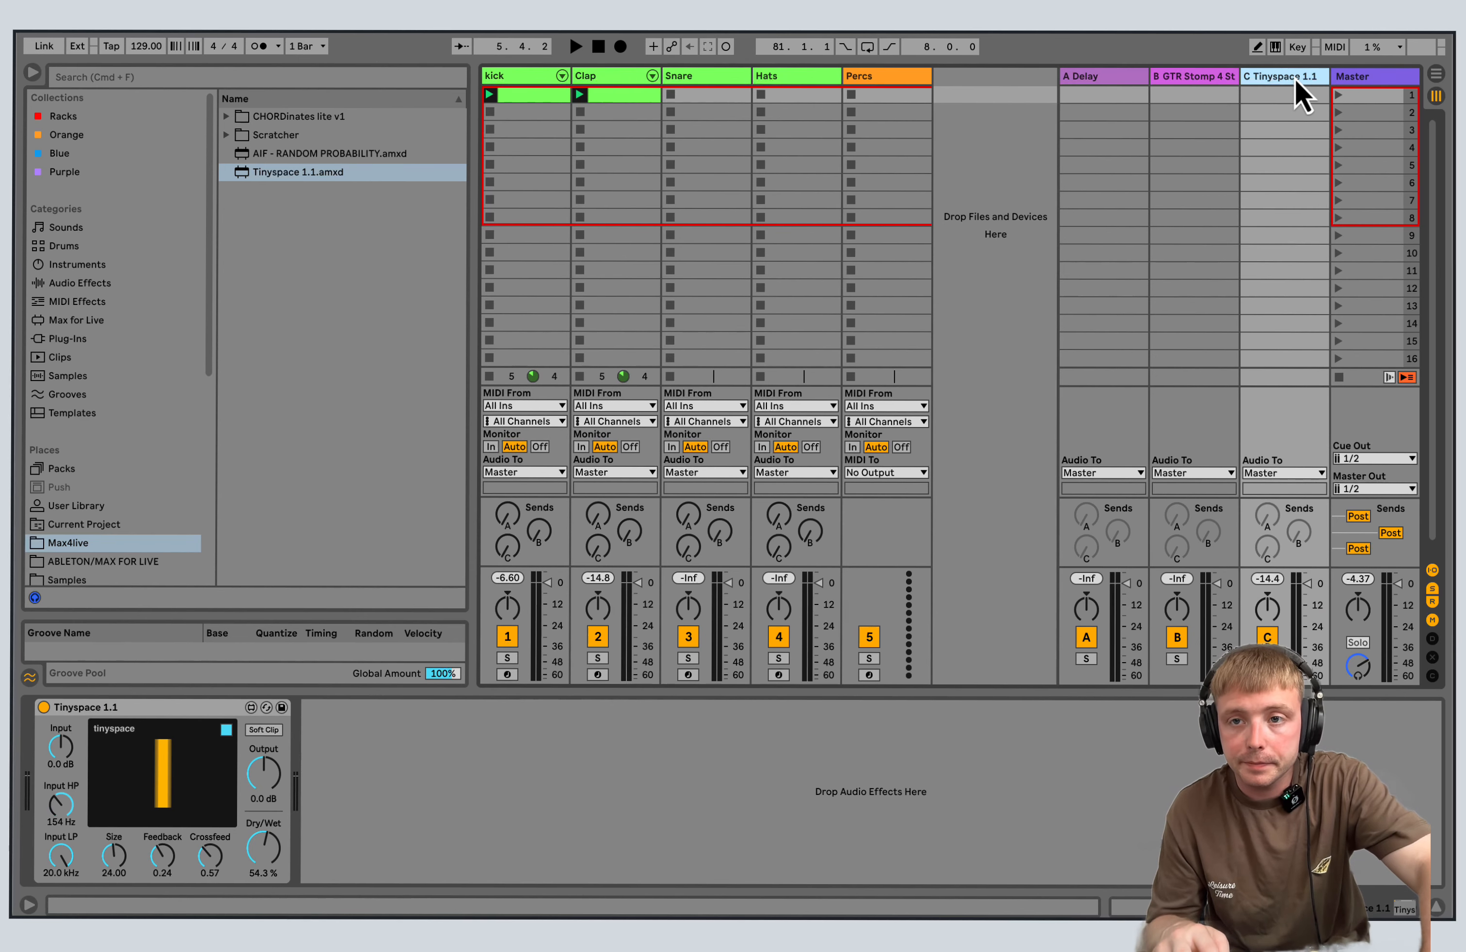
pyautogui.rightClick(1297, 77)
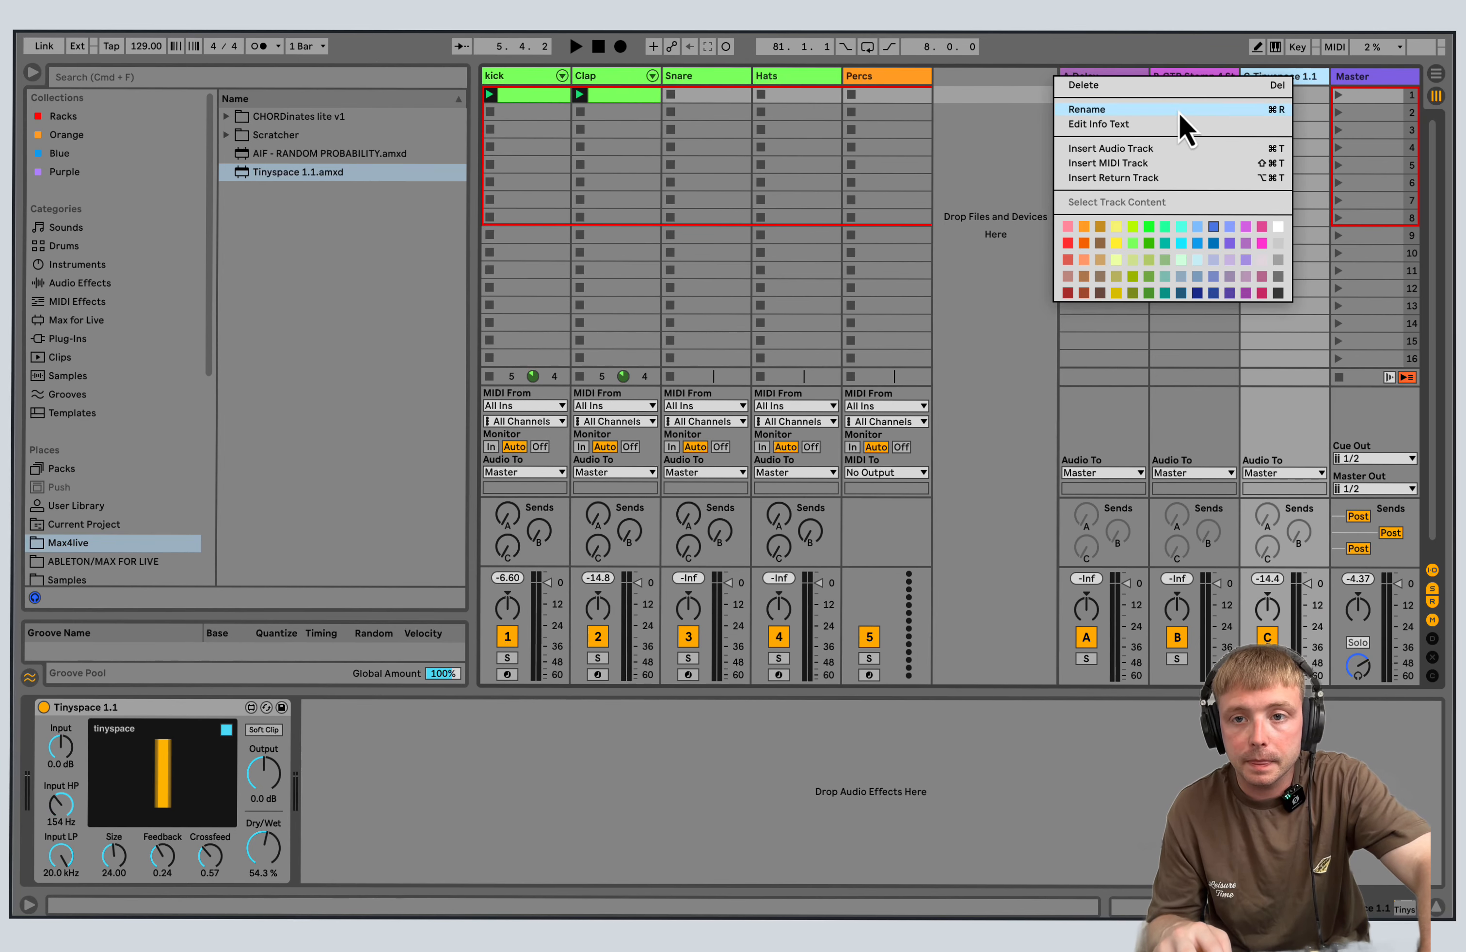
pyautogui.click(1145, 179)
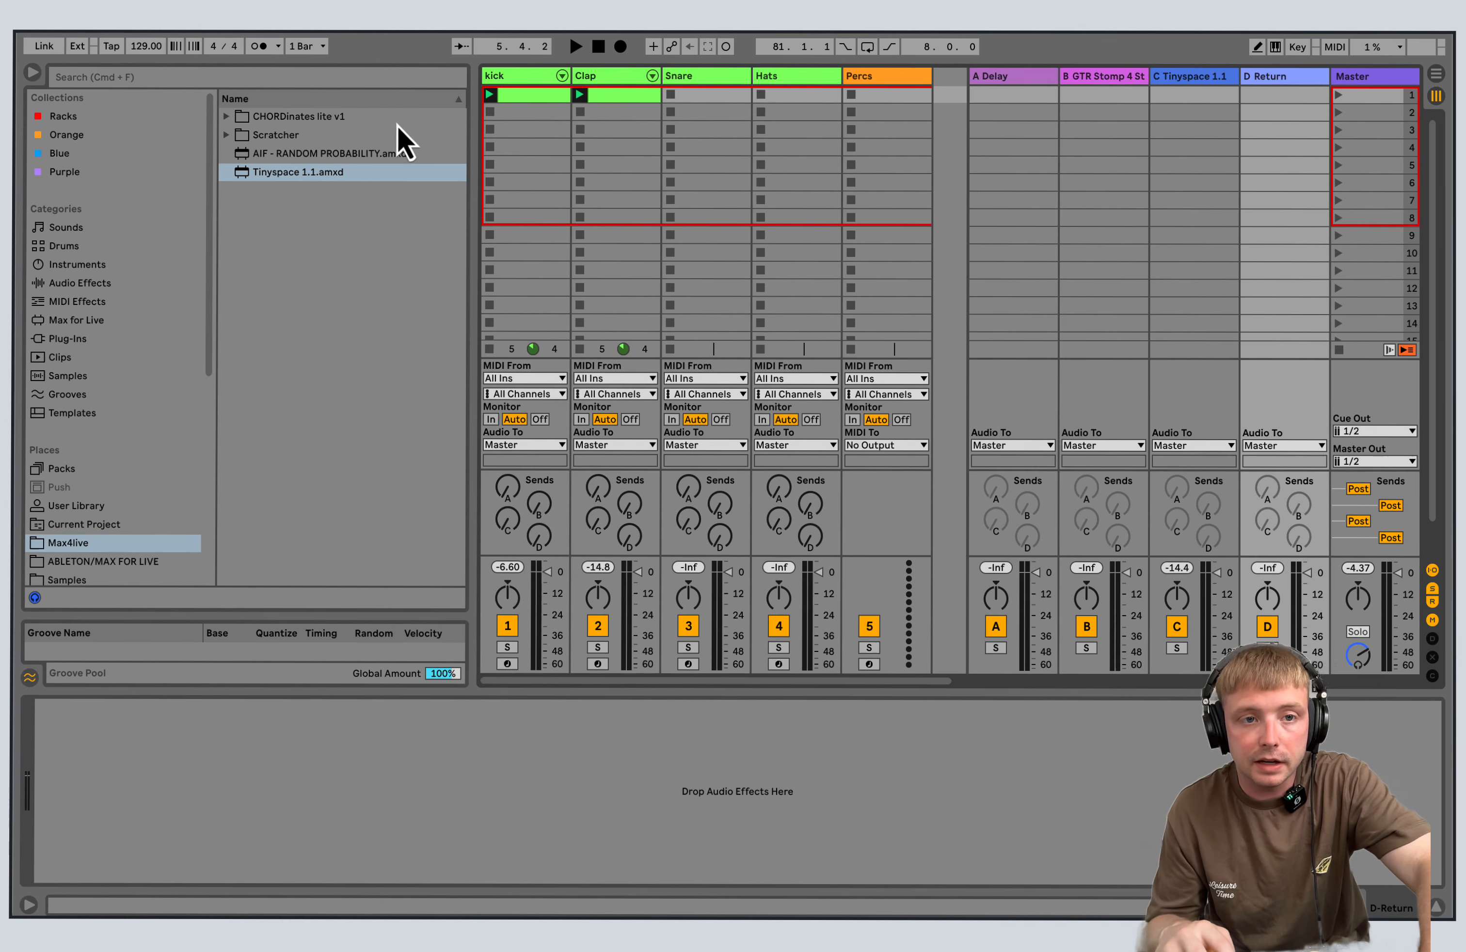
# Load the Waves plug-in GTR Stomp 4 Stereo onto the D return track.
pyautogui.click(93, 287)
pyautogui.click(96, 320)
pyautogui.click(98, 338)
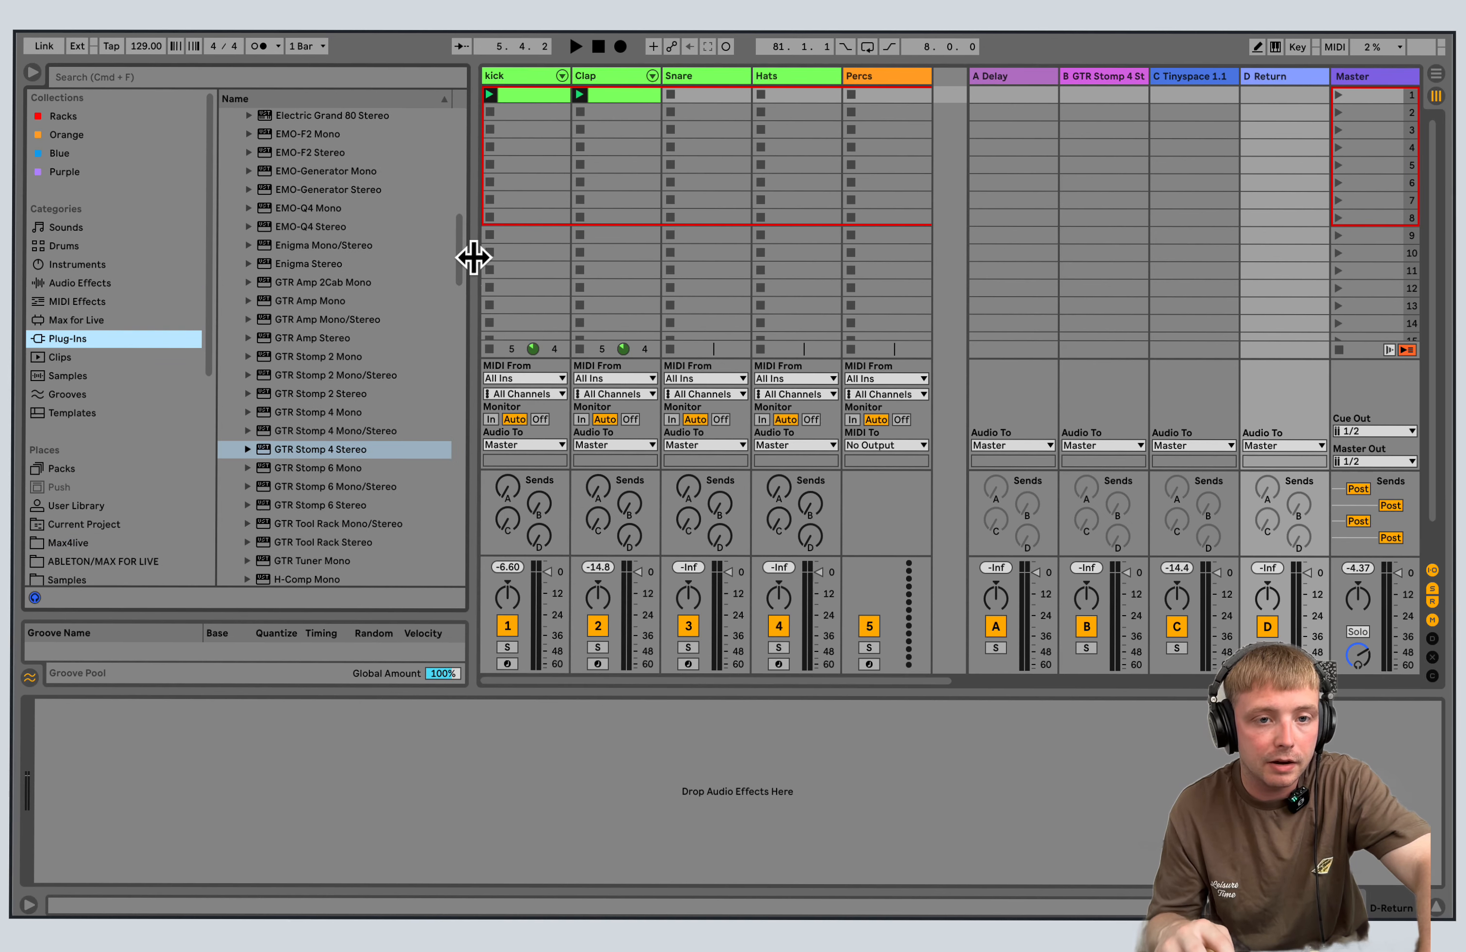
pyautogui.scroll(-3, 371, 371)
pyautogui.doubleClick(350, 389)
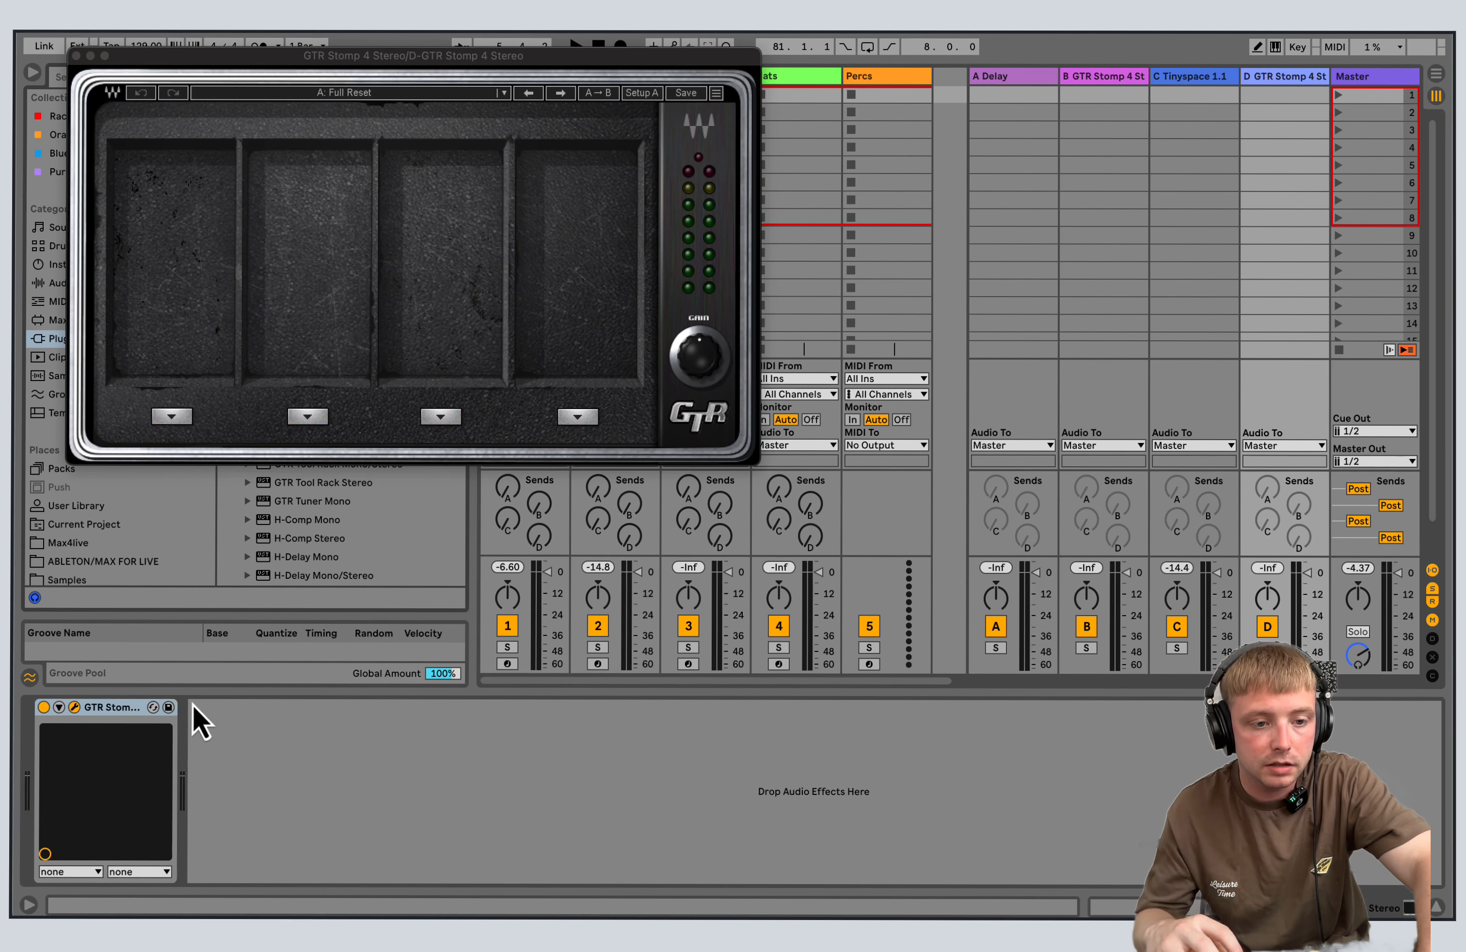
# Apply the DelayReverb preset DelVerb2 to return D's GTR Stomp 4 and audition it by raising the Clap track's send to return D.
pyautogui.click(392, 94)
pyautogui.moveTo(459, 337)
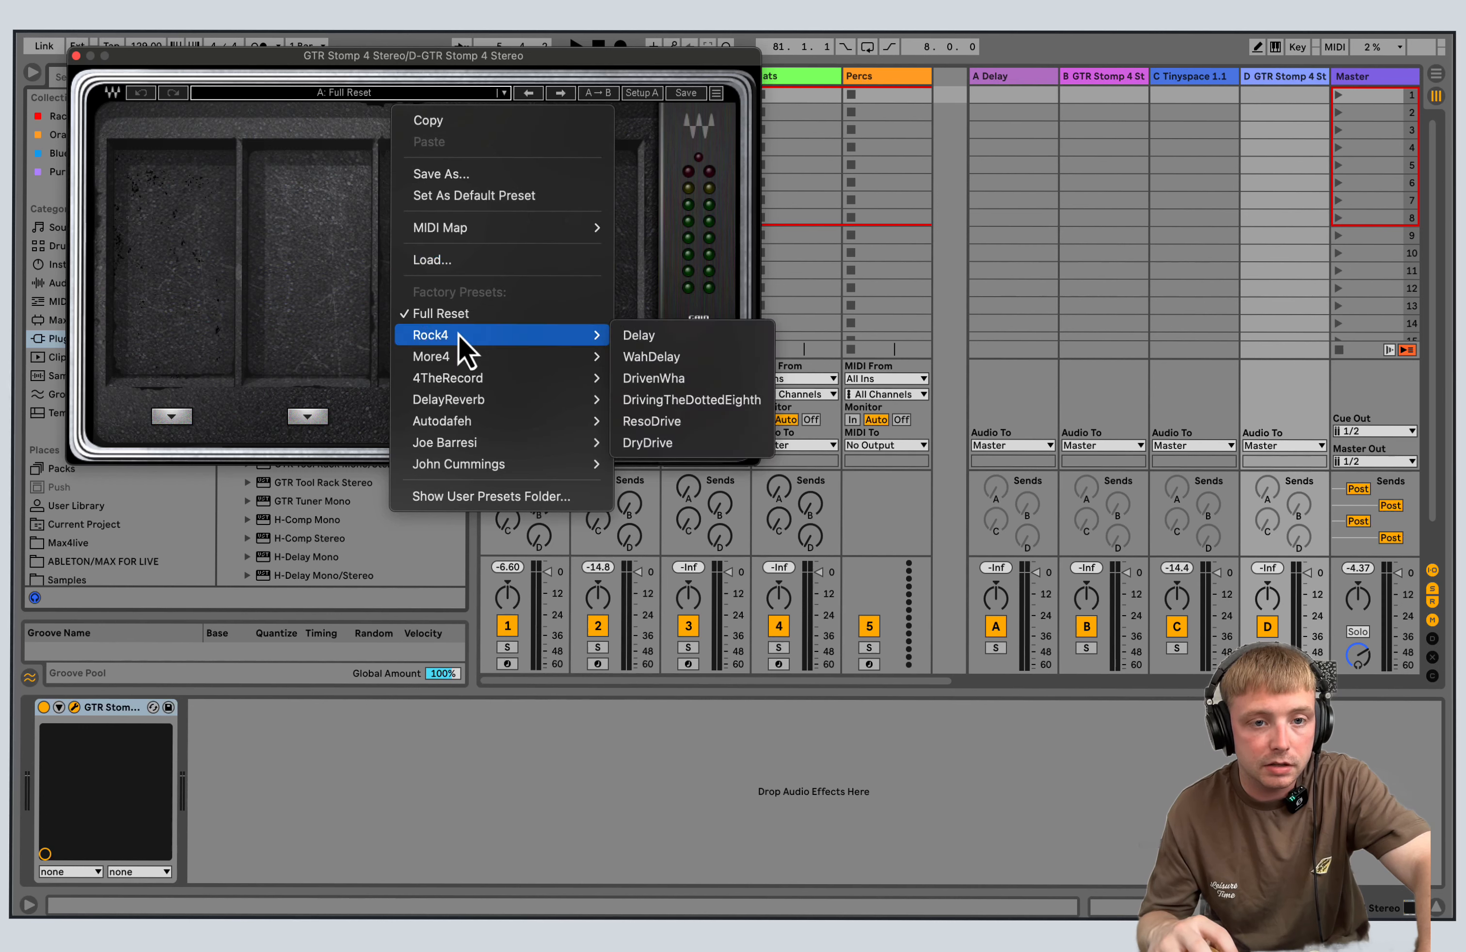
pyautogui.moveTo(477, 402)
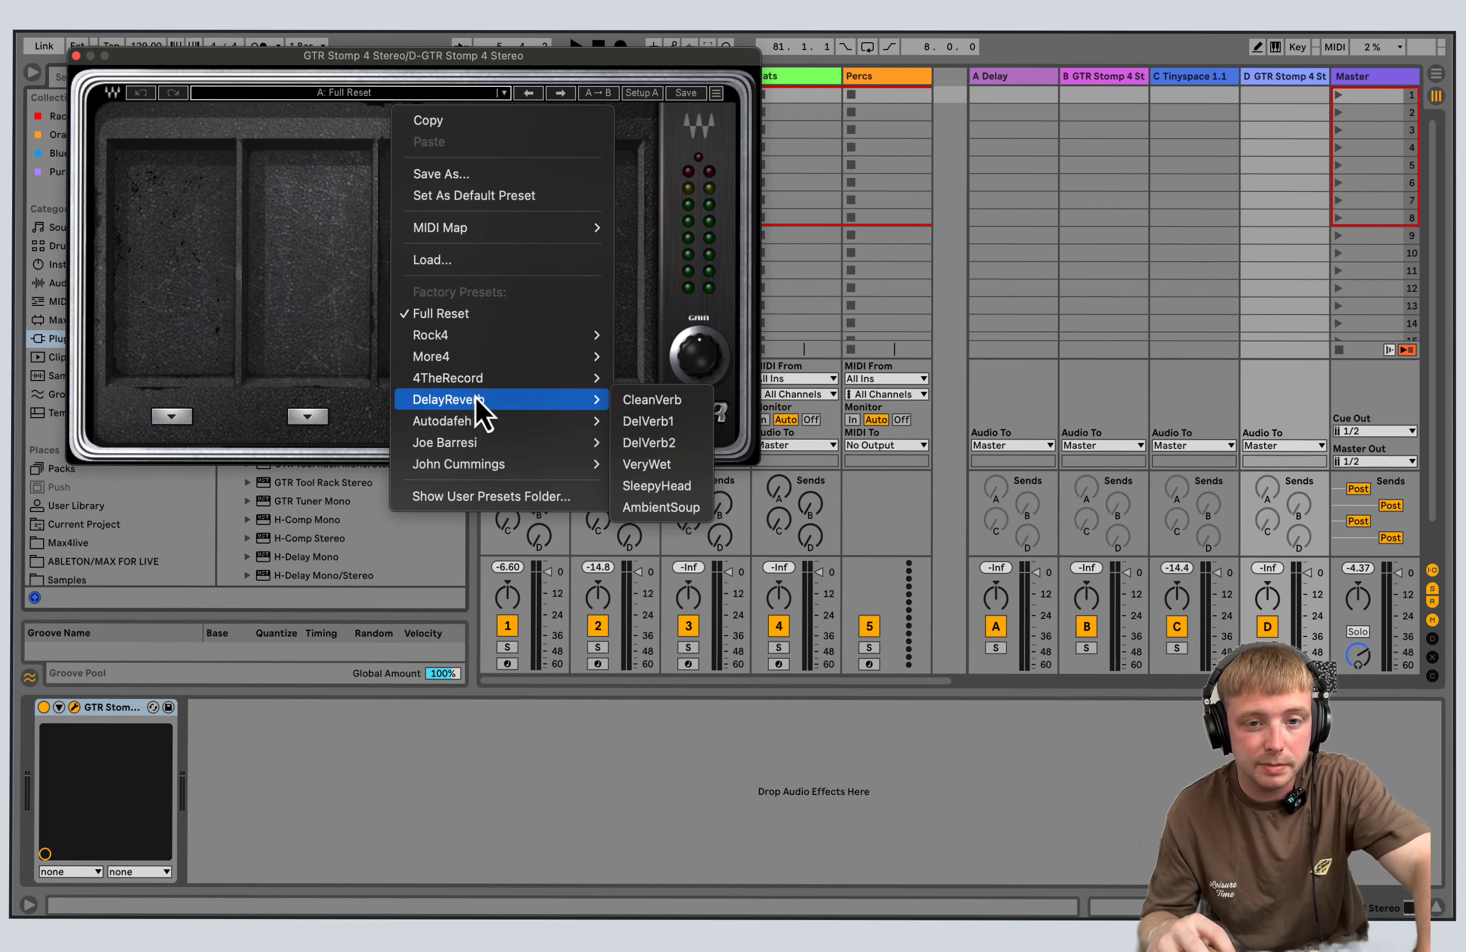
pyautogui.click(664, 443)
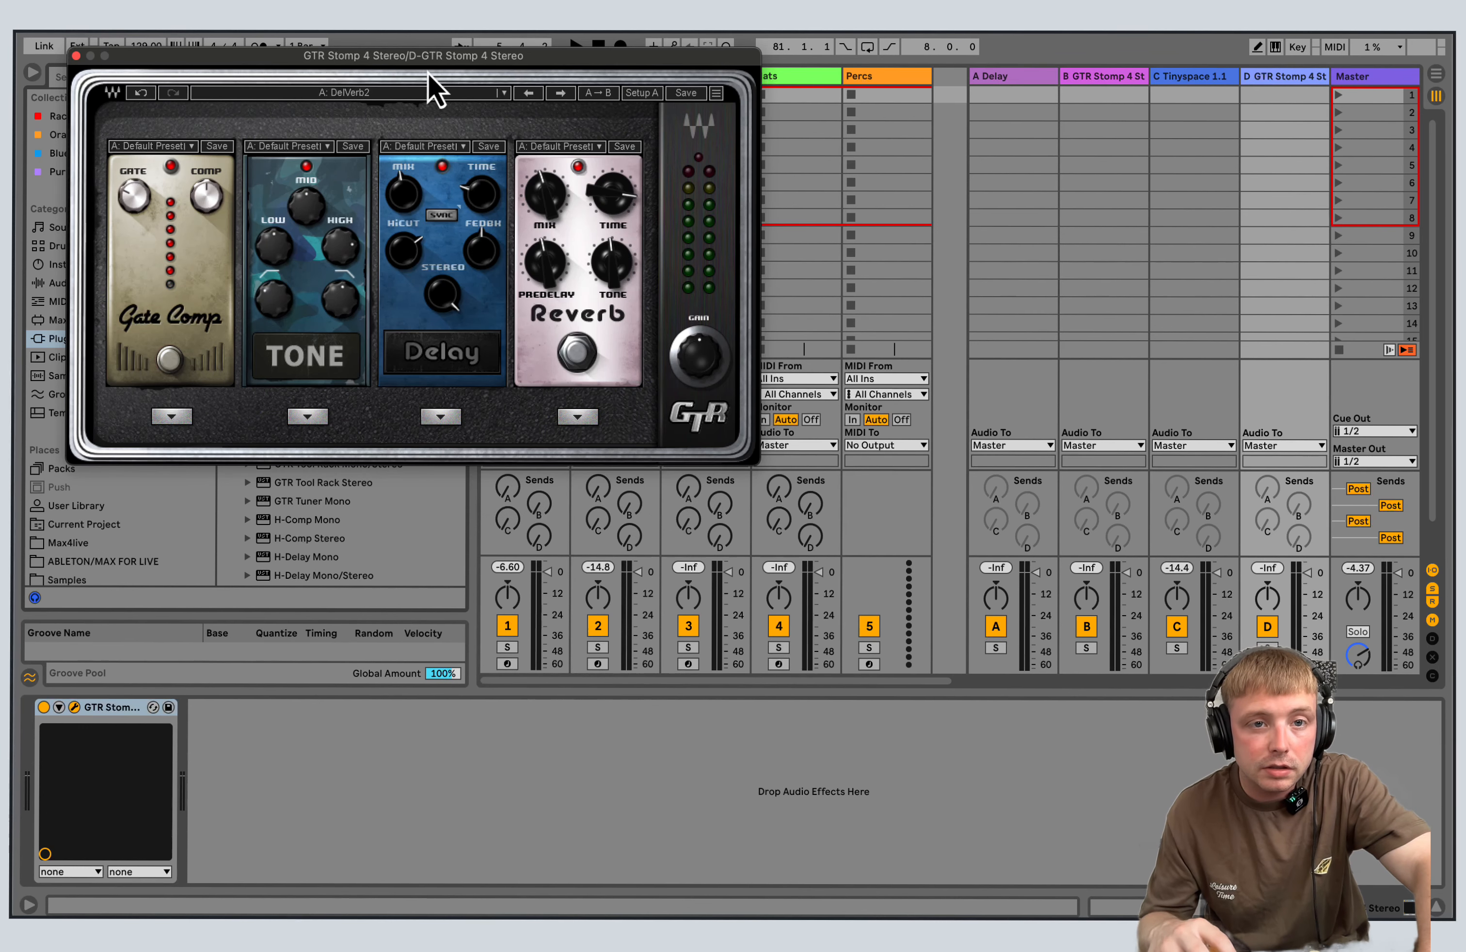
pyautogui.click(76, 55)
pyautogui.click(575, 46)
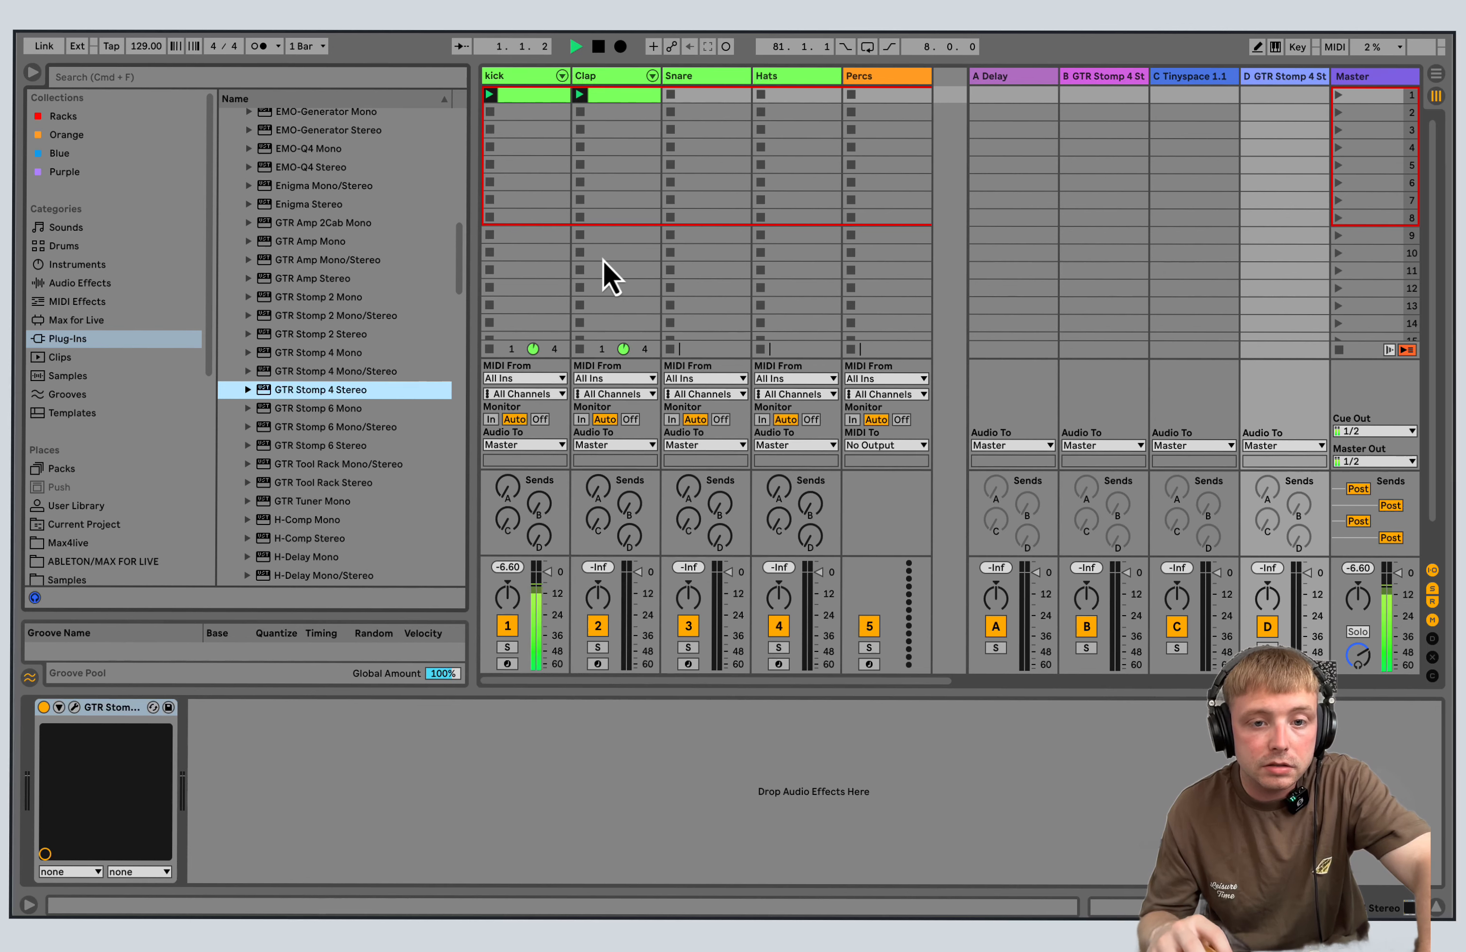
pyautogui.moveTo(629, 536); pyautogui.dragTo(630, 494)
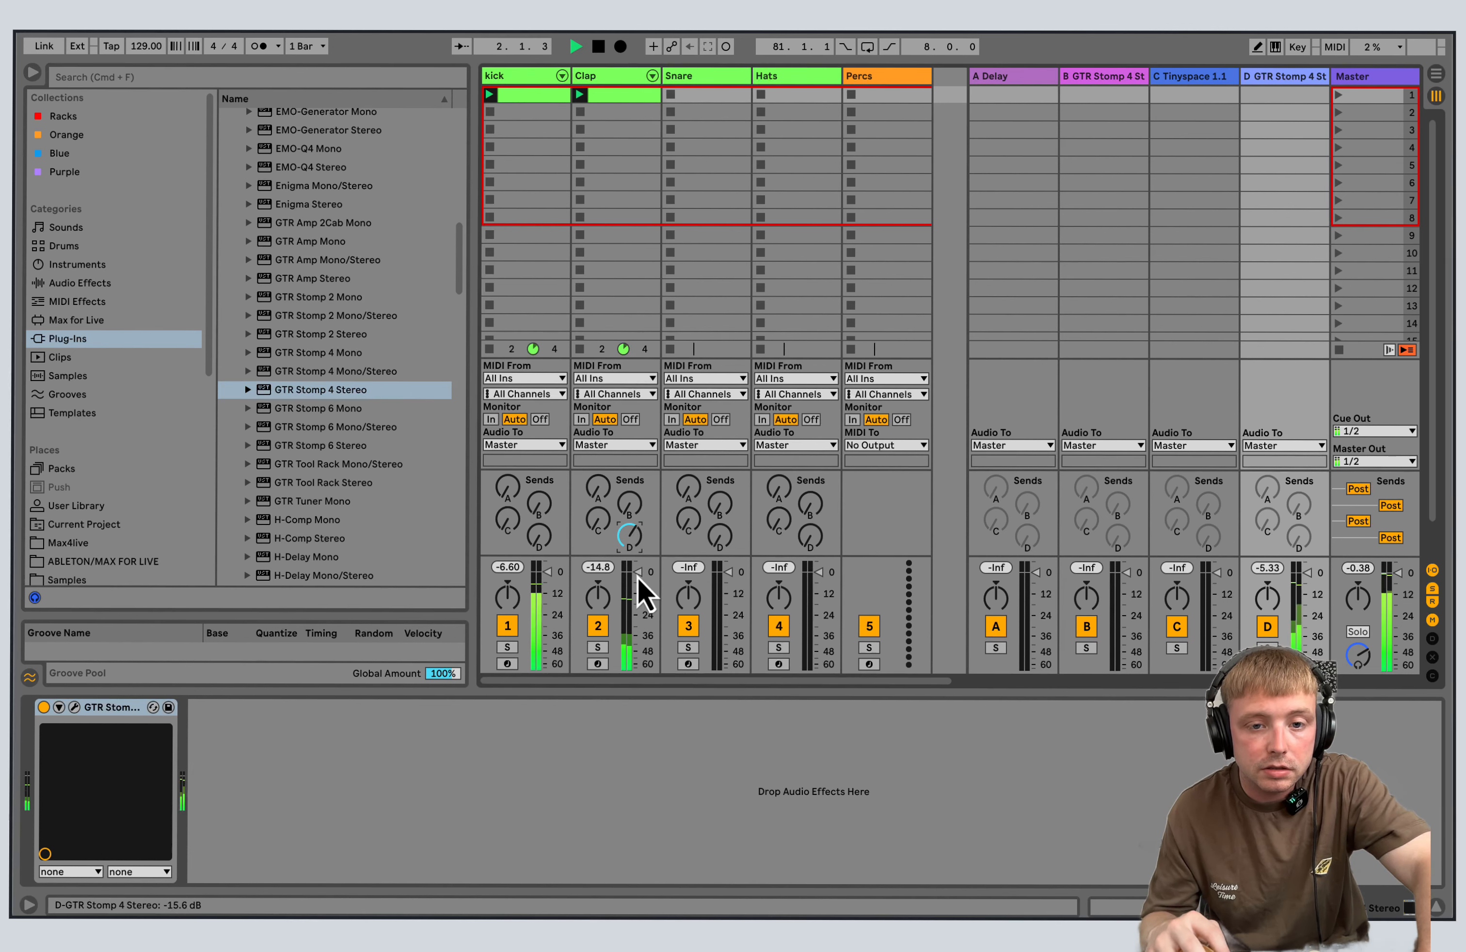
pyautogui.click(598, 46)
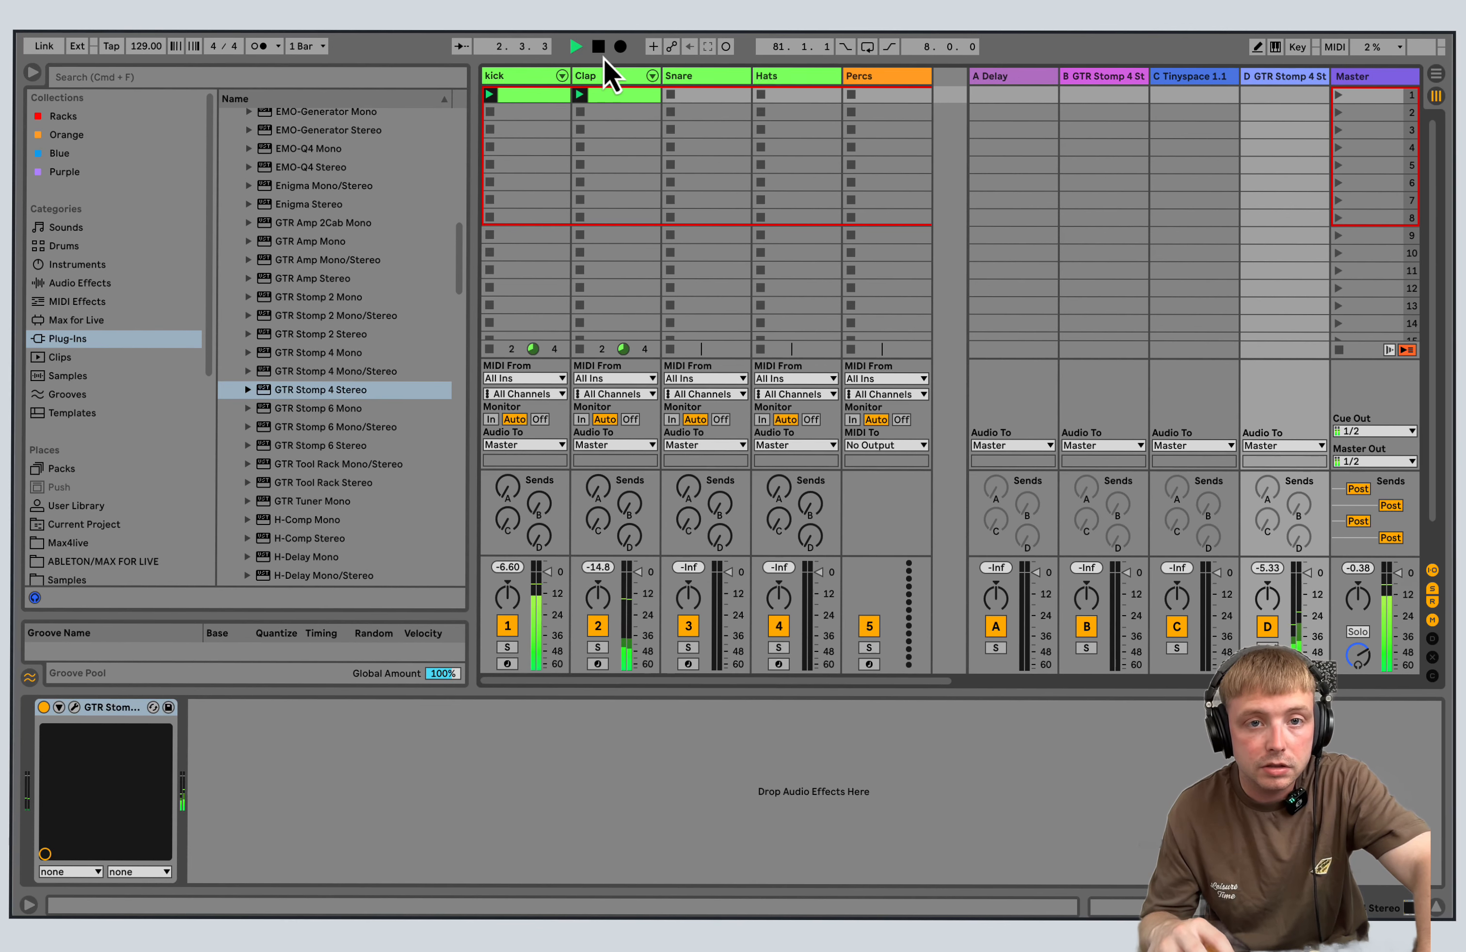
# Insert a fifth return track, E, and load the H-Comp Stereo plug-in onto it.
pyautogui.rightClick(1288, 81)
pyautogui.click(1167, 176)
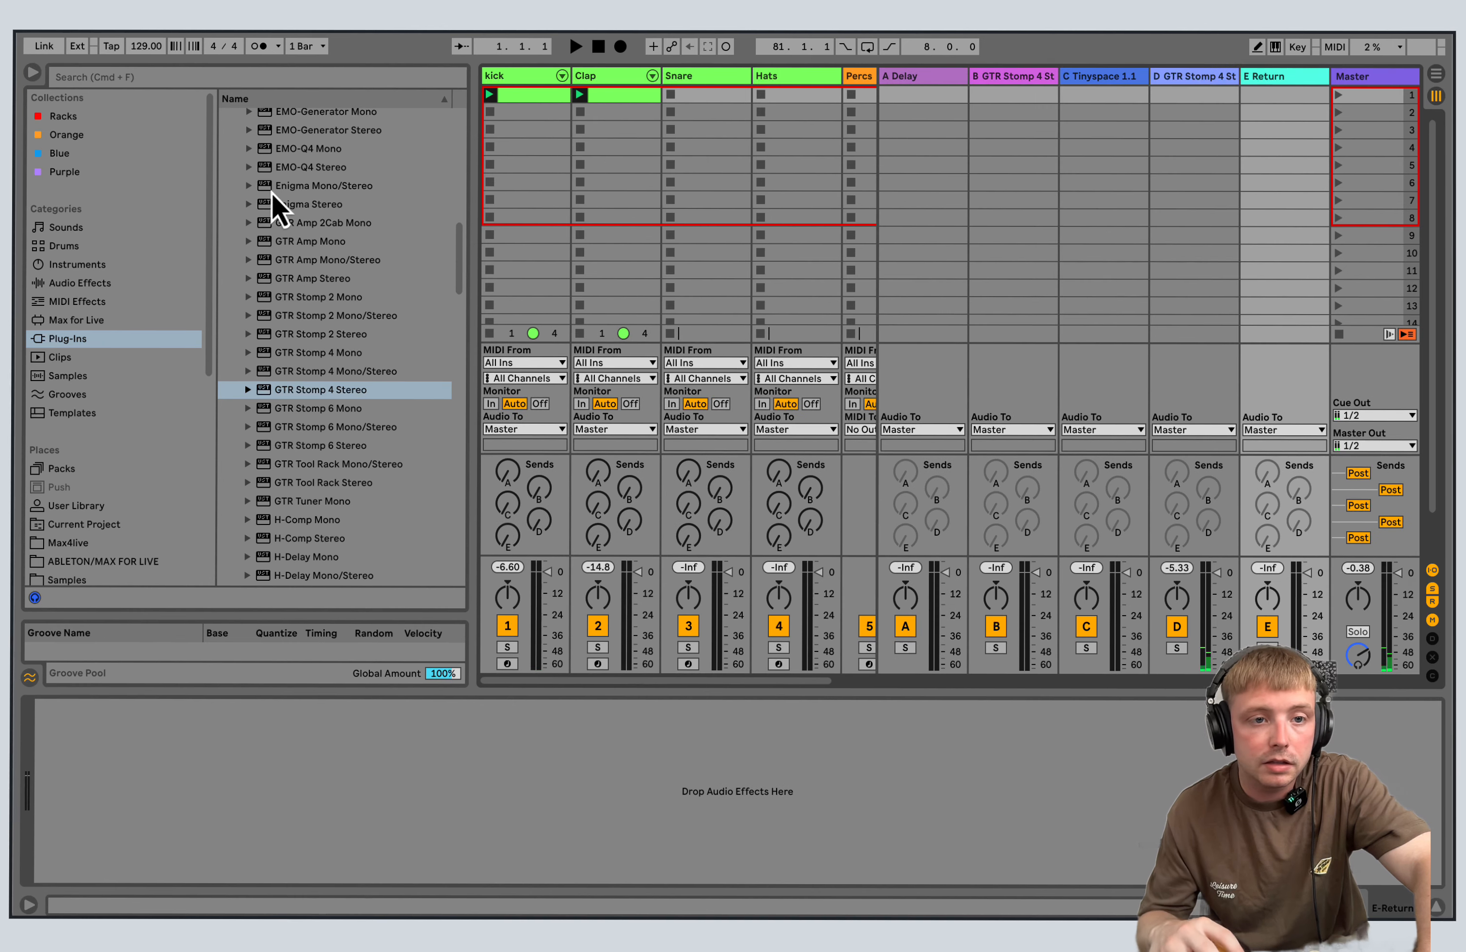
pyautogui.scroll(-5, 461, 303)
pyautogui.doubleClick(322, 332)
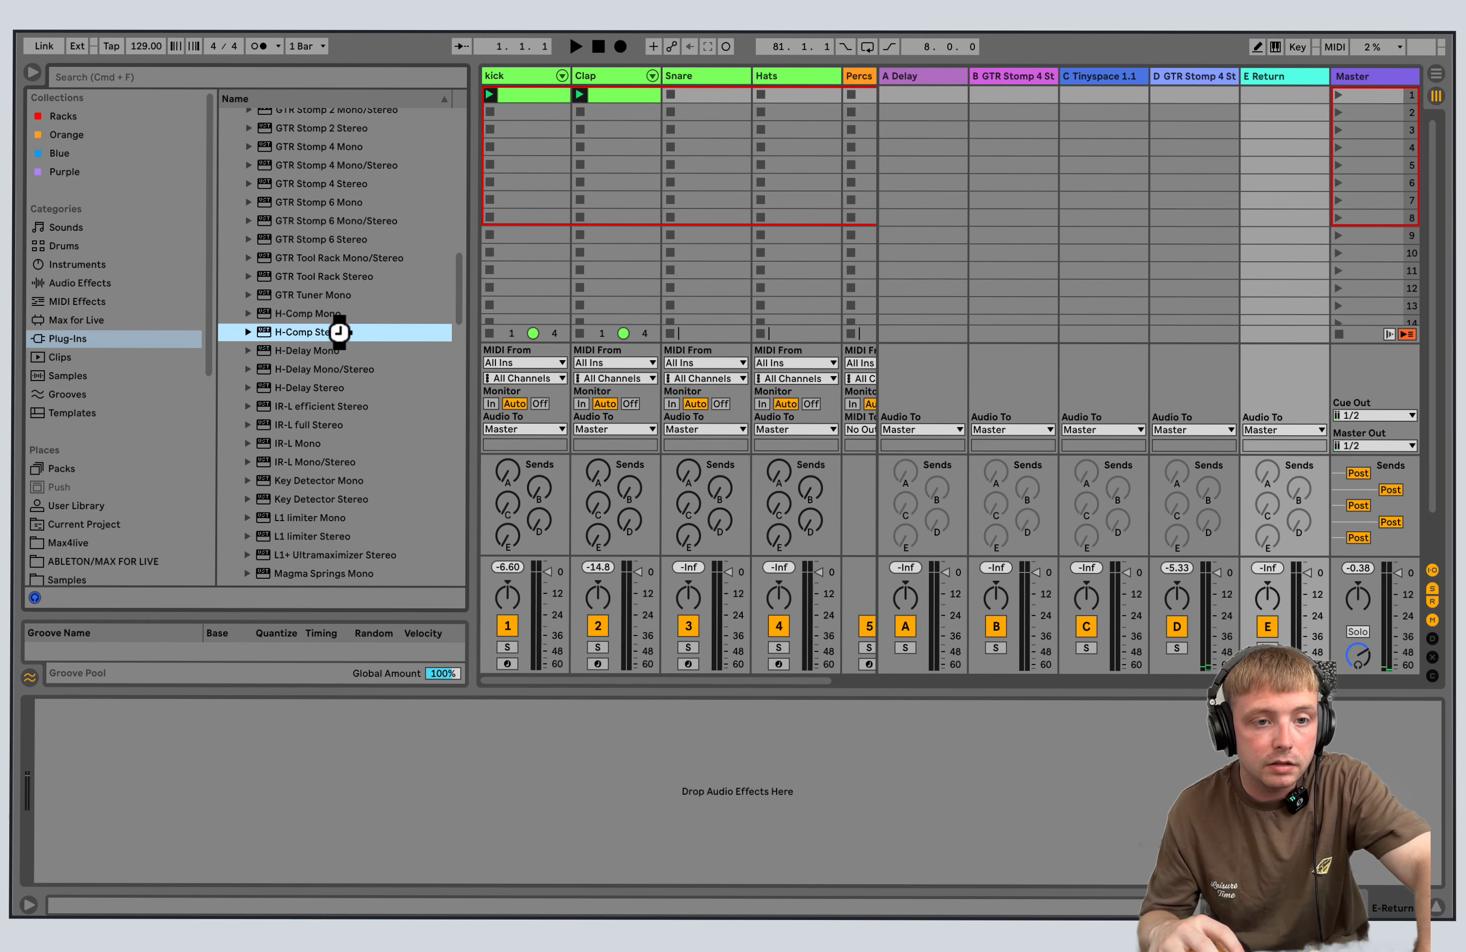
# Apply the Parallel Compression preset in H-Comp and audition it by raising the Clap track's send to return E.
pyautogui.click(407, 86)
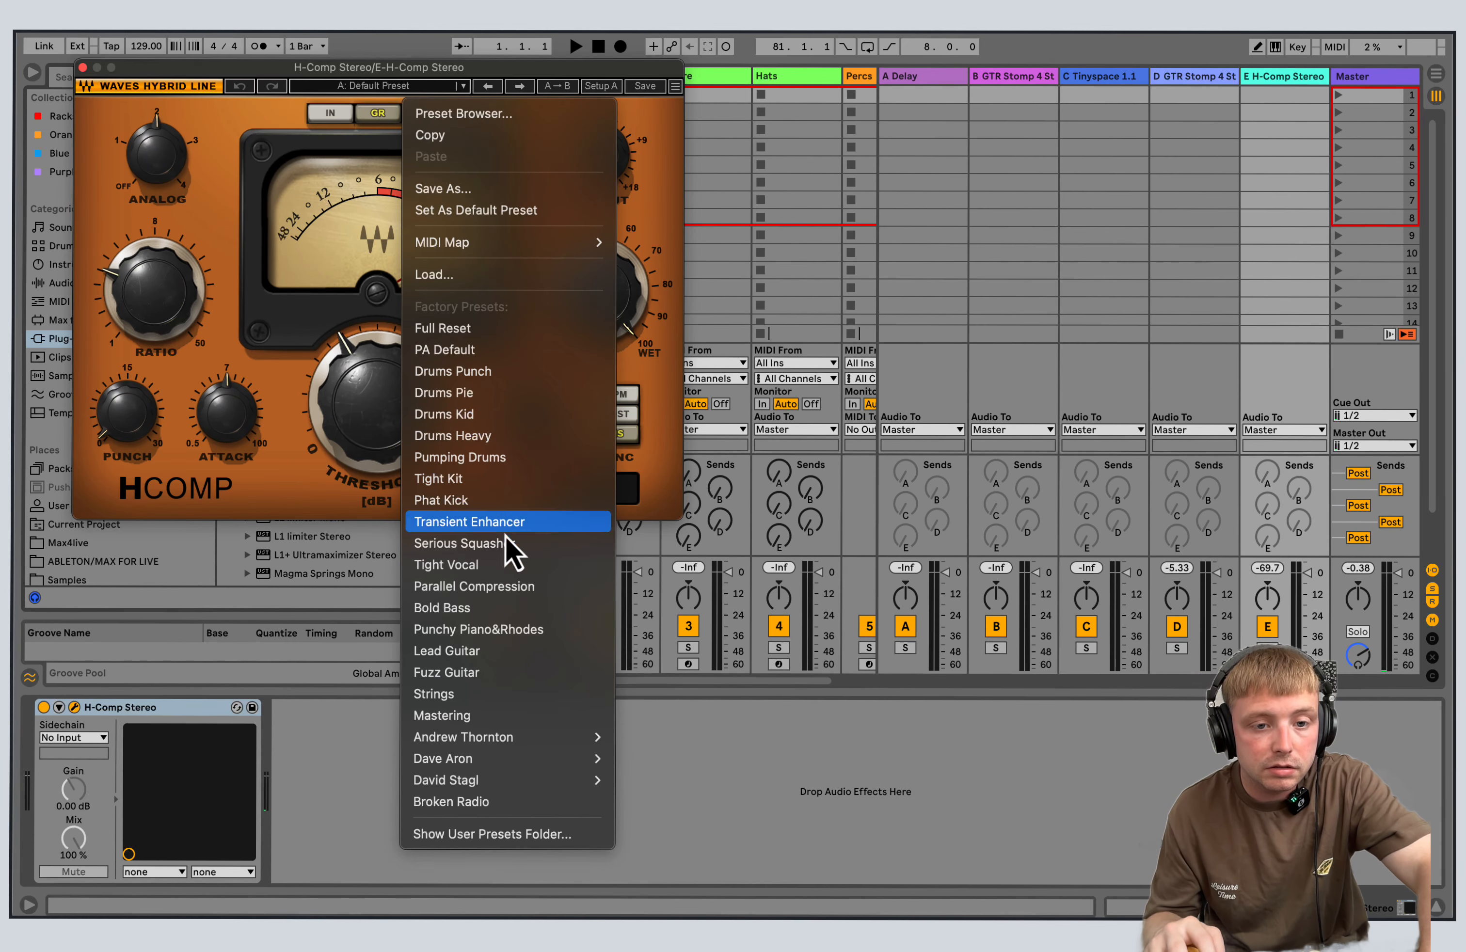
pyautogui.click(512, 588)
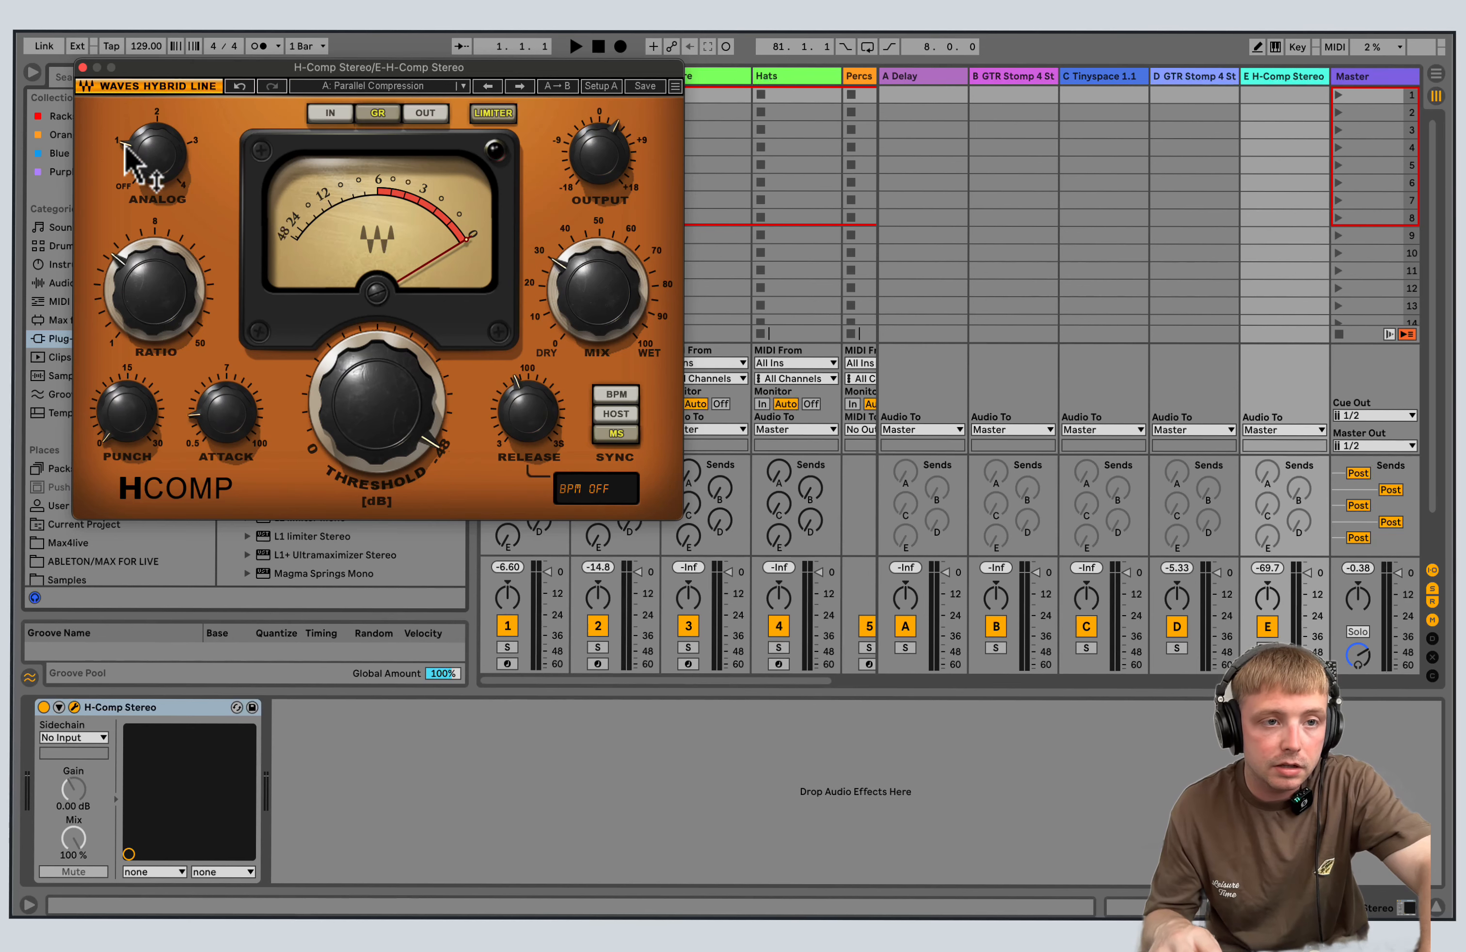
pyautogui.click(82, 67)
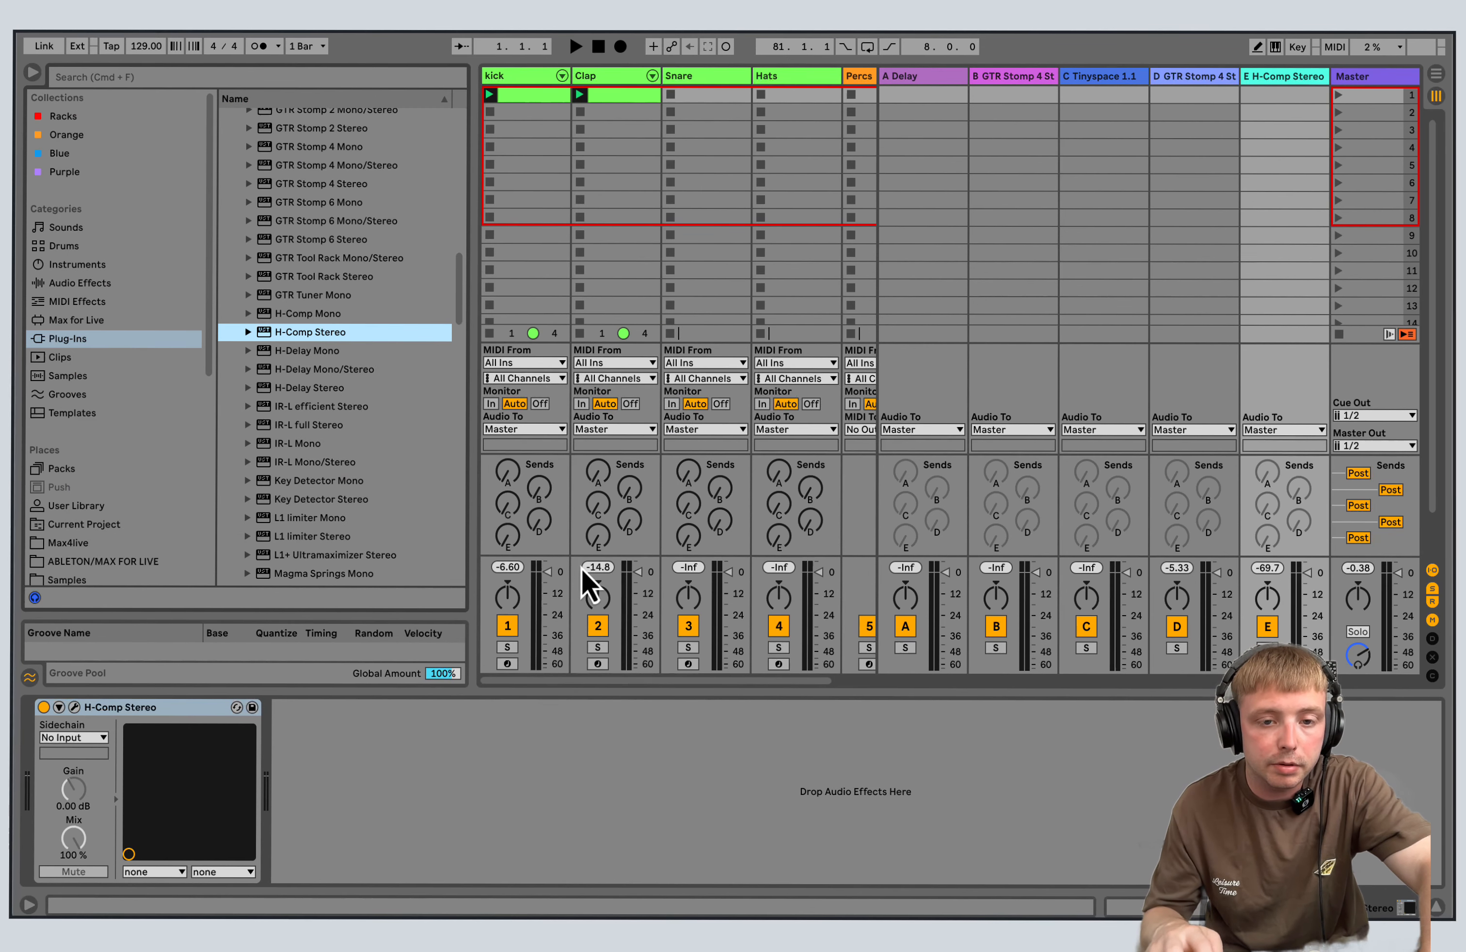
pyautogui.click(575, 46)
pyautogui.moveTo(600, 539); pyautogui.dragTo(600, 522)
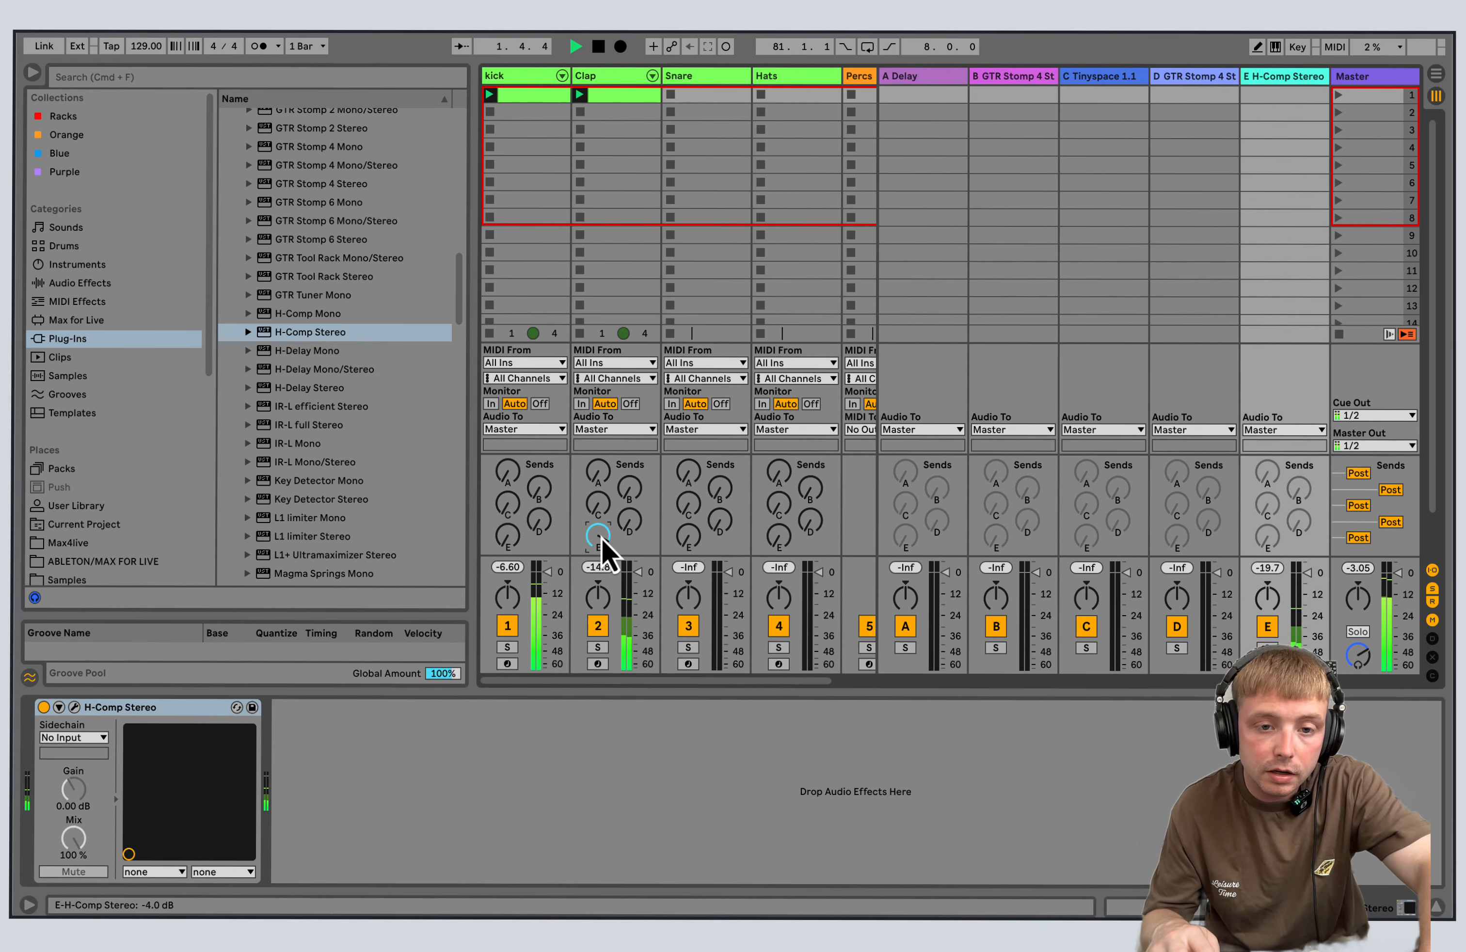
pyautogui.click(603, 49)
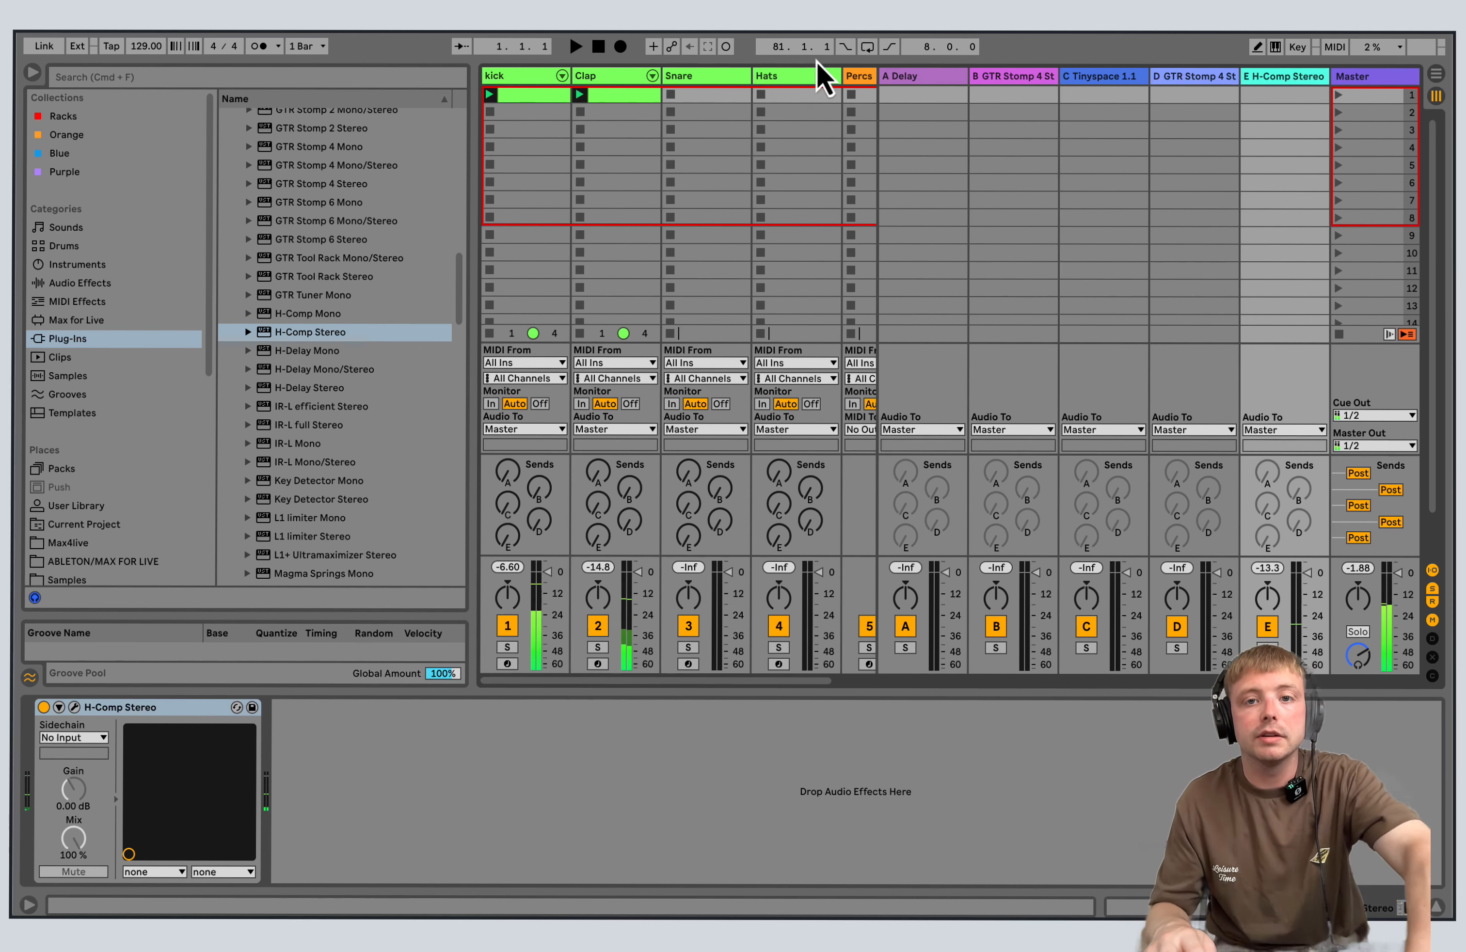
# Show the Delay device on return A and look at the command for saving the Live Set as a template.
pyautogui.click(916, 78)
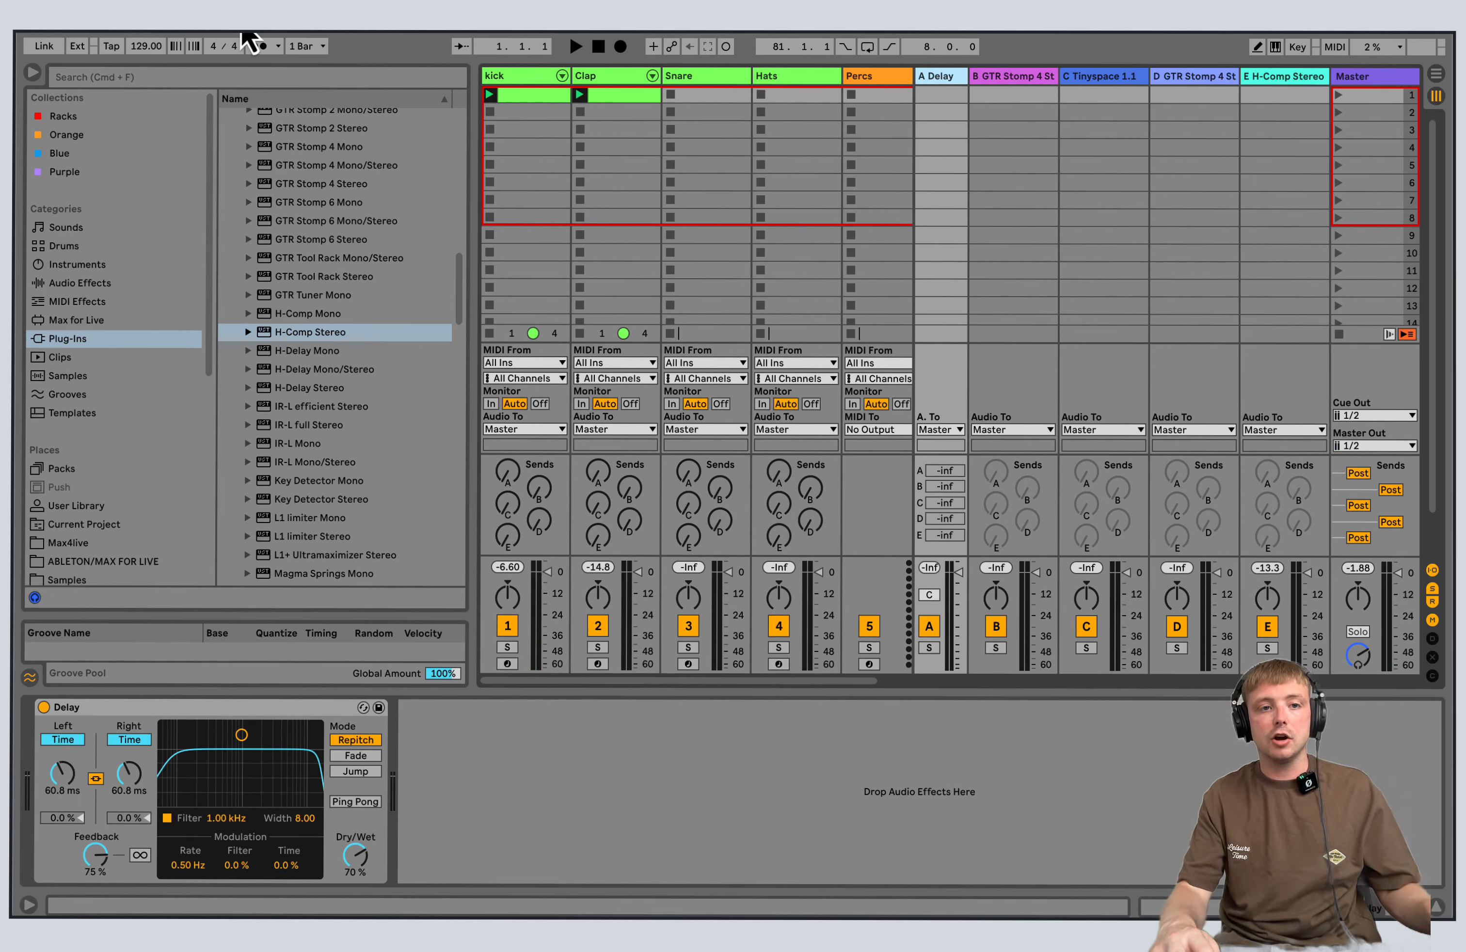
pyautogui.click(71, 8)
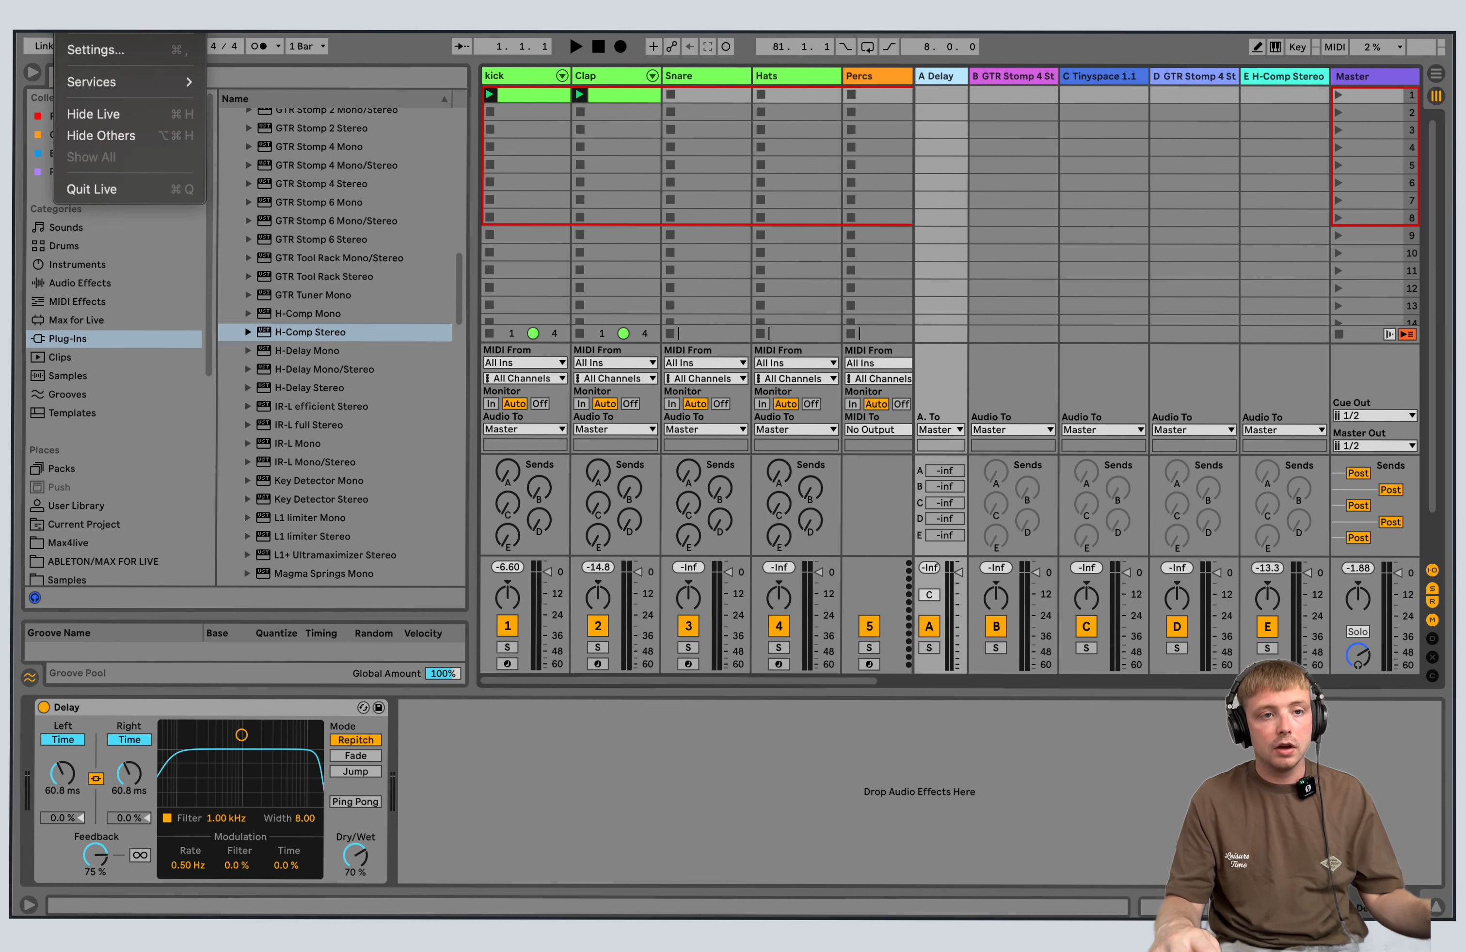
pyautogui.moveTo(121, 7)
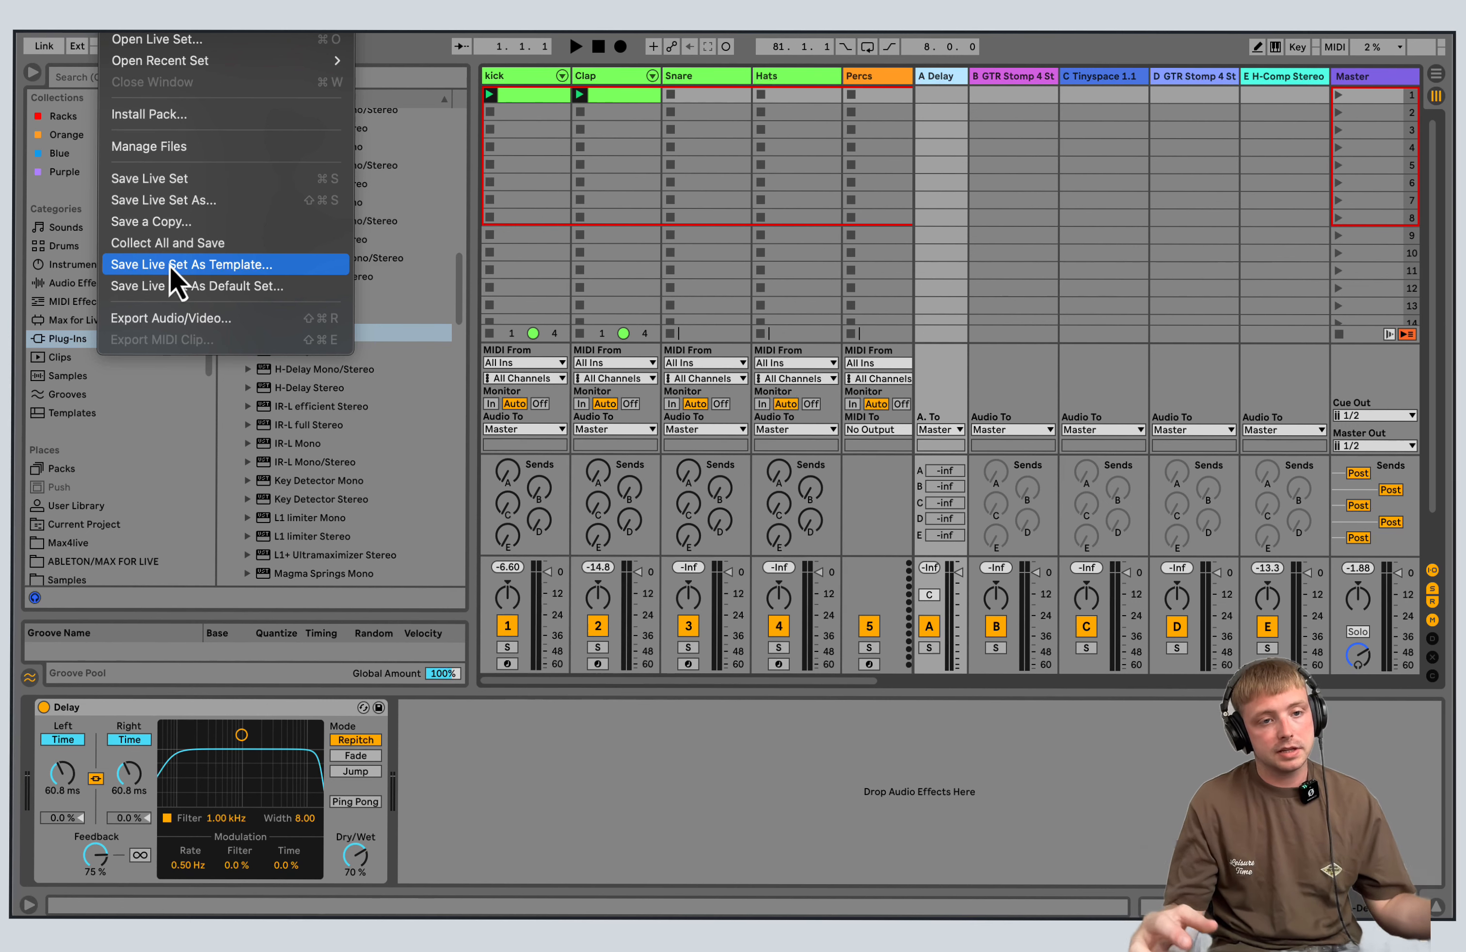
pyautogui.click(55, 283)
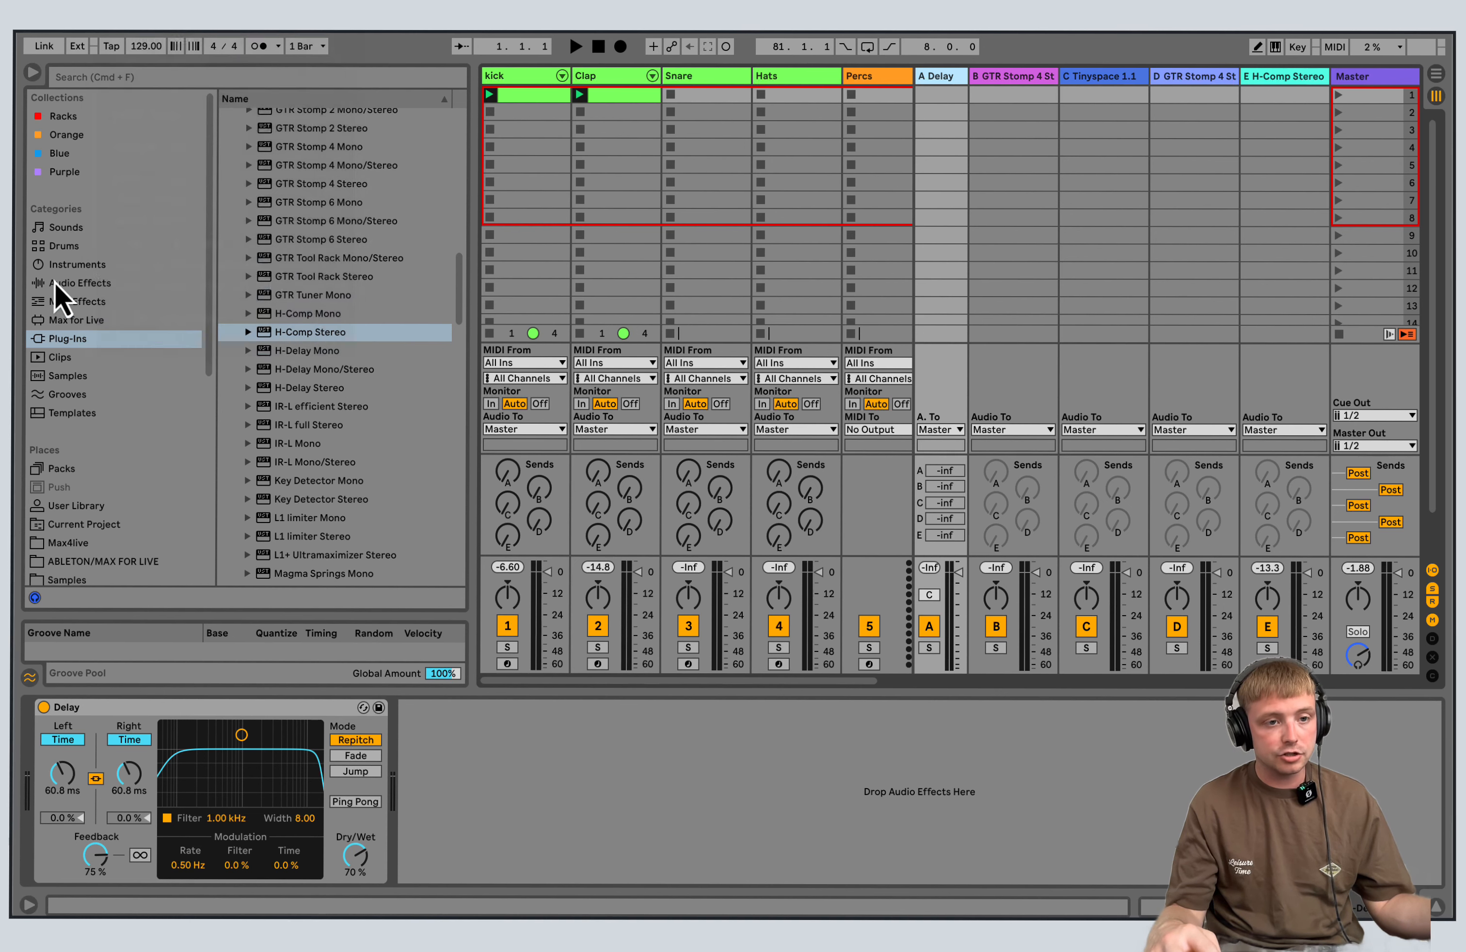
# Browse the Audio Effects, MIDI Effects, Max for Live and Plug-Ins categories, plus the Max4live and Samples folders, for available devices and sounds.
pyautogui.scroll(-2, 458, 283)
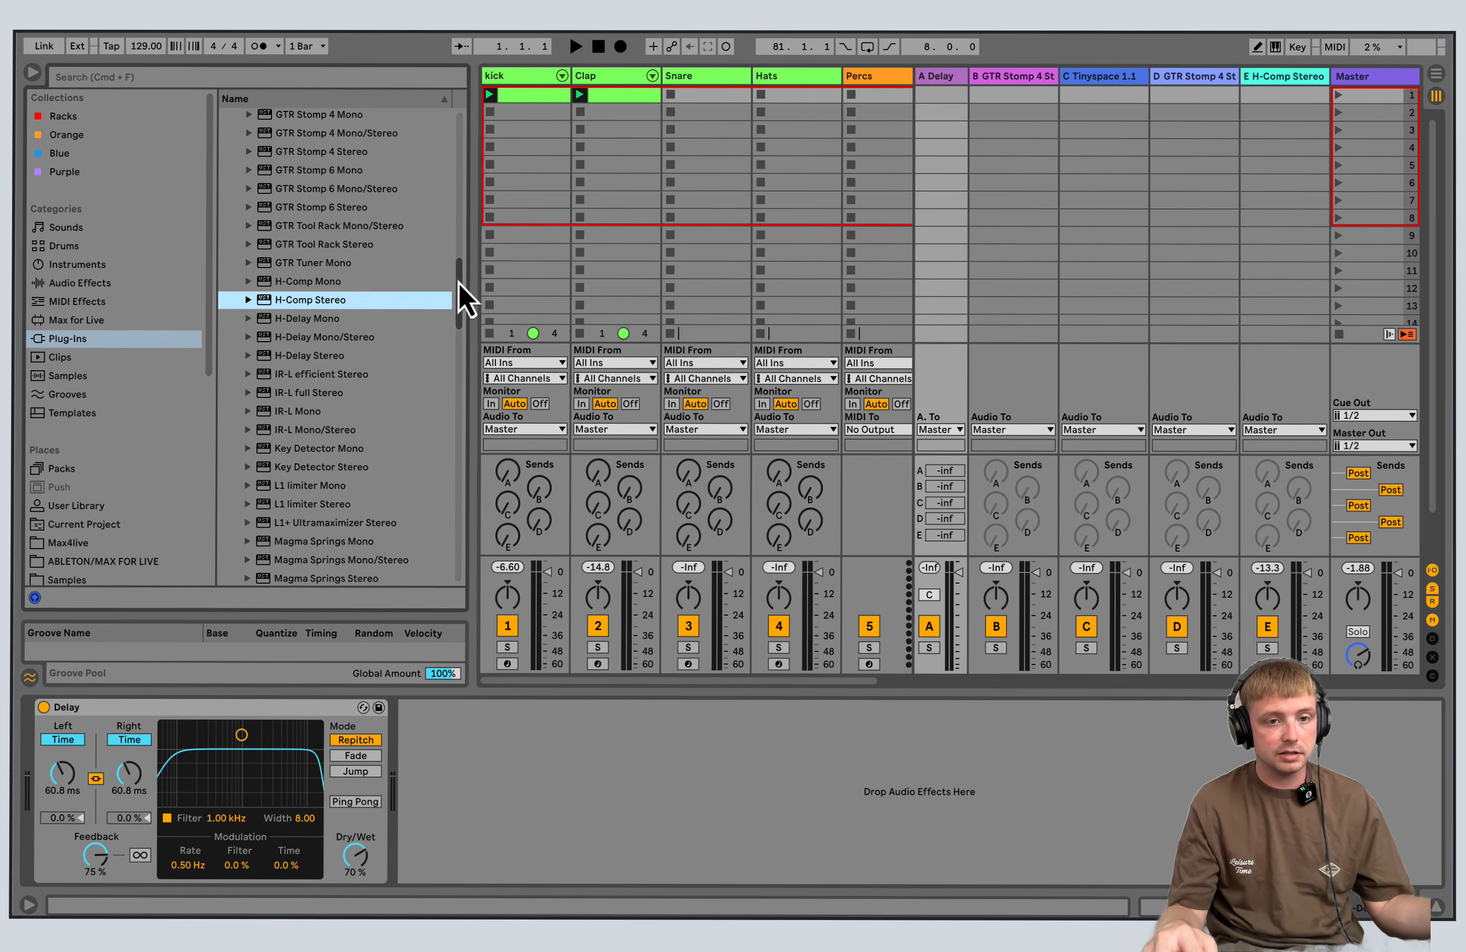
pyautogui.scroll(-2, 207, 247)
pyautogui.click(106, 242)
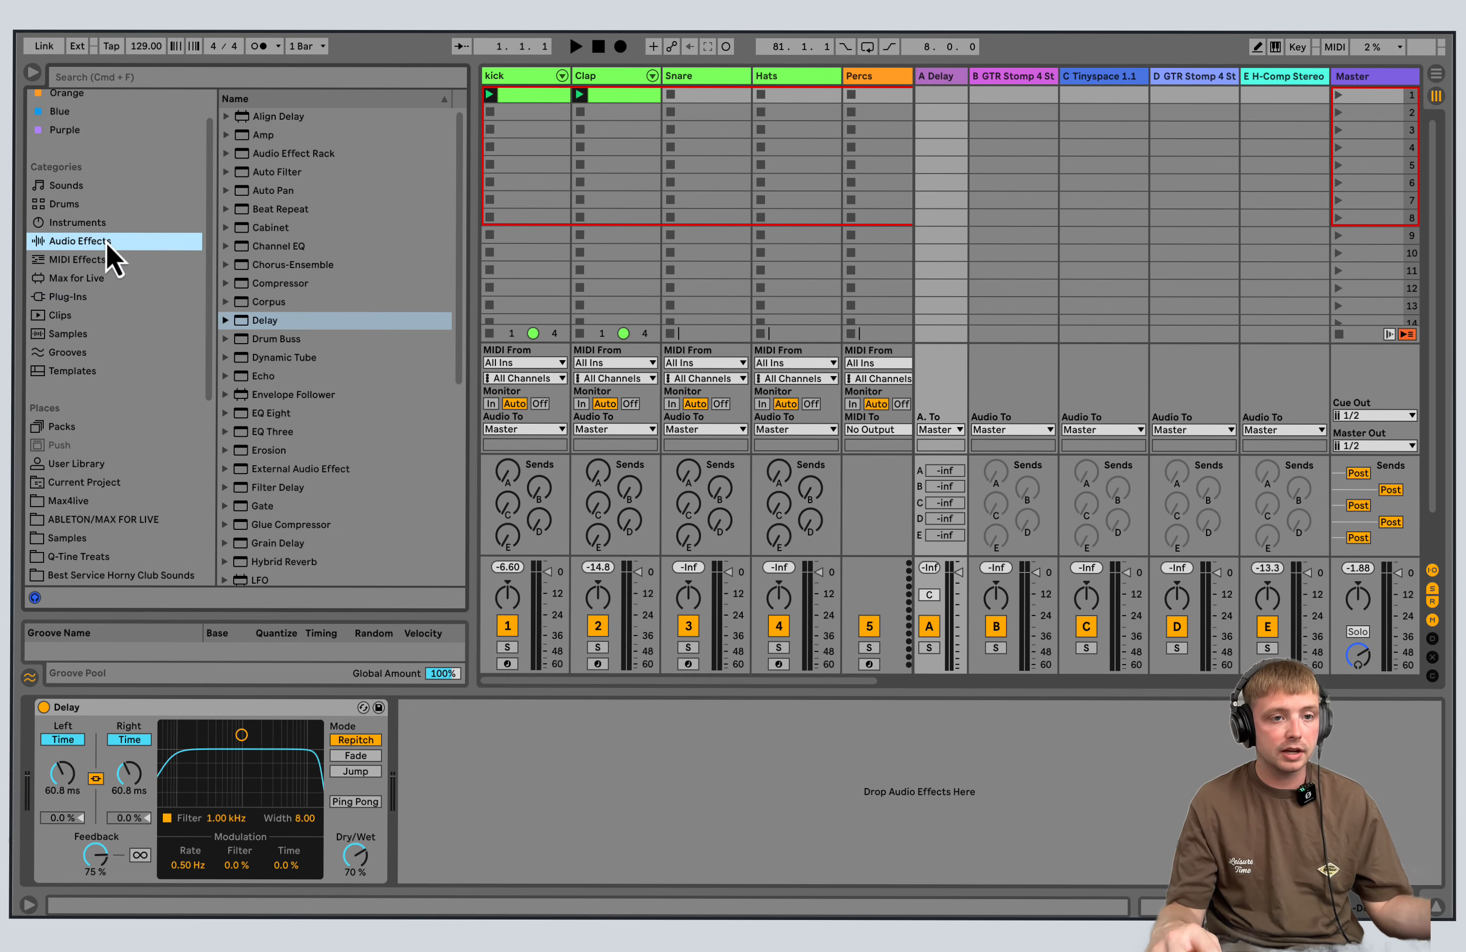
pyautogui.click(103, 257)
pyautogui.click(107, 274)
pyautogui.click(110, 260)
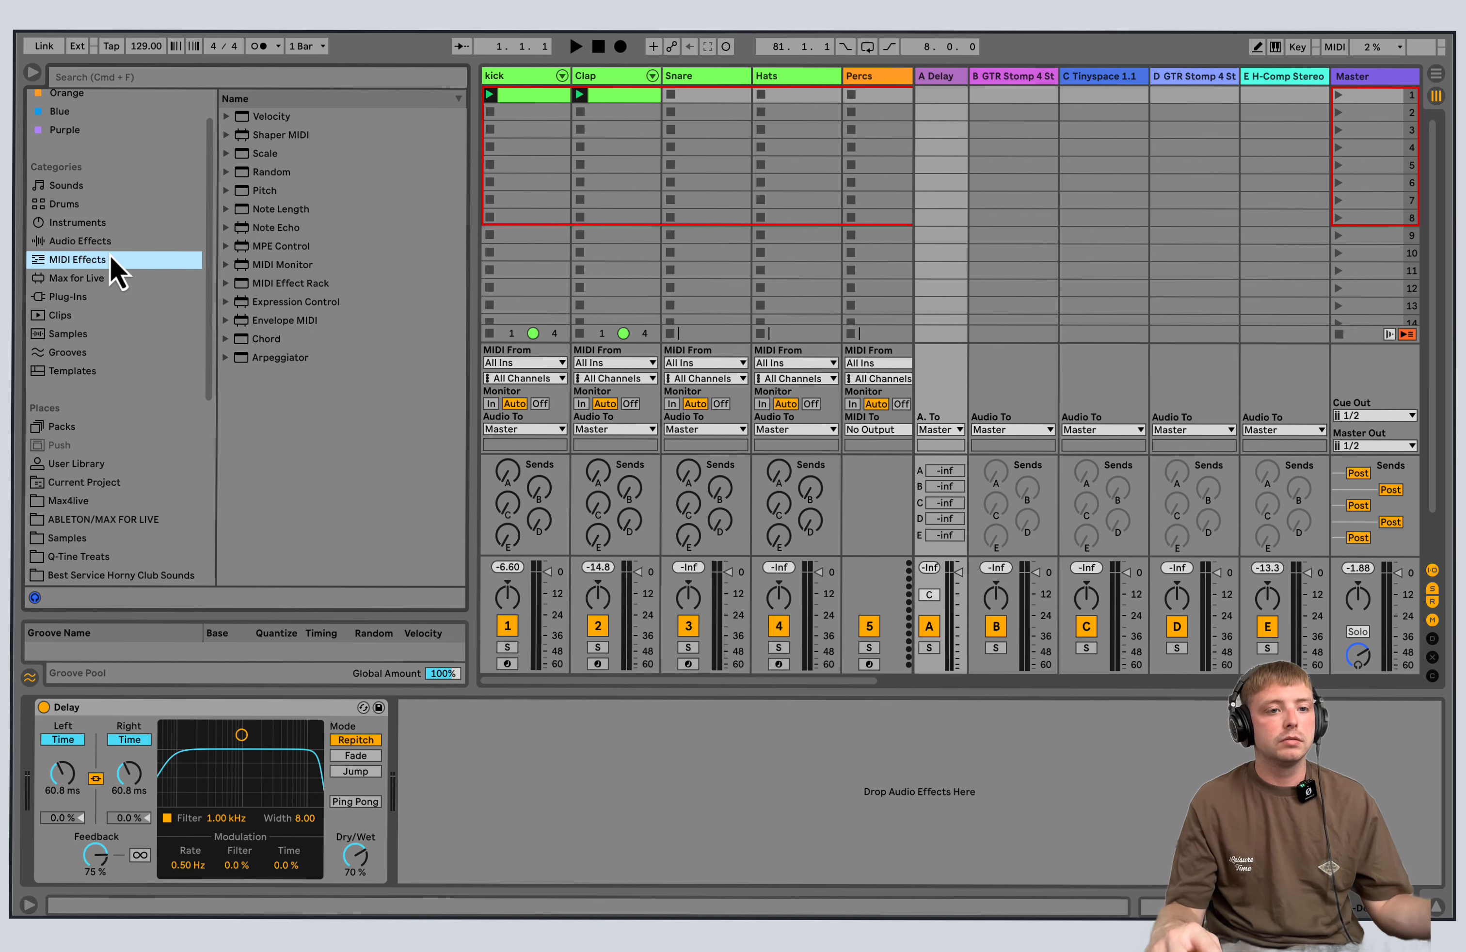
pyautogui.click(106, 278)
pyautogui.click(101, 297)
pyautogui.click(100, 283)
pyautogui.click(101, 296)
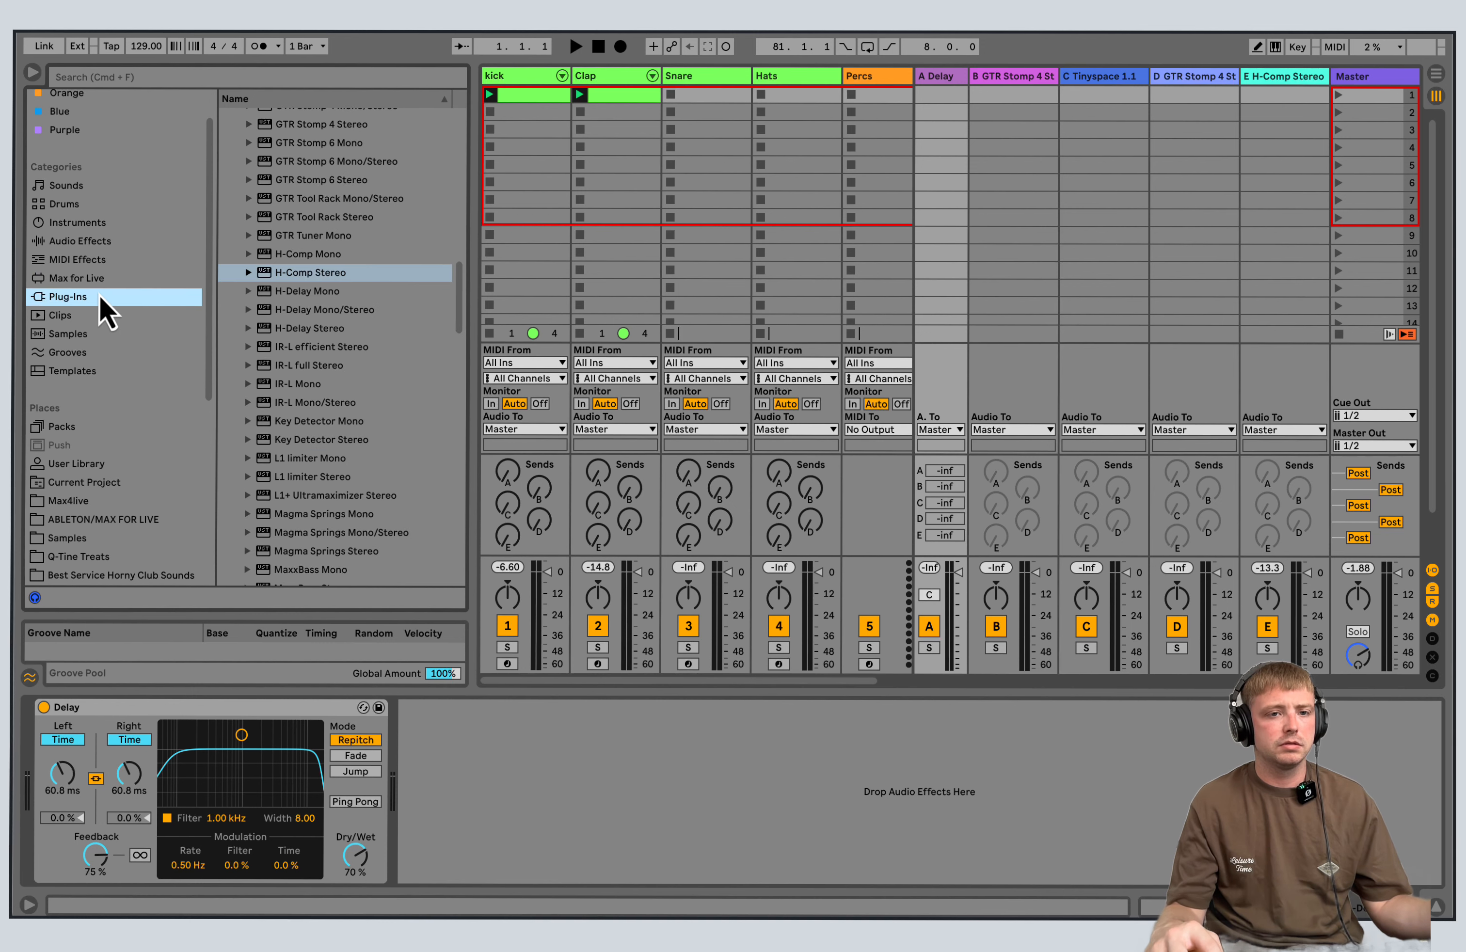
pyautogui.scroll(-6, 204, 371)
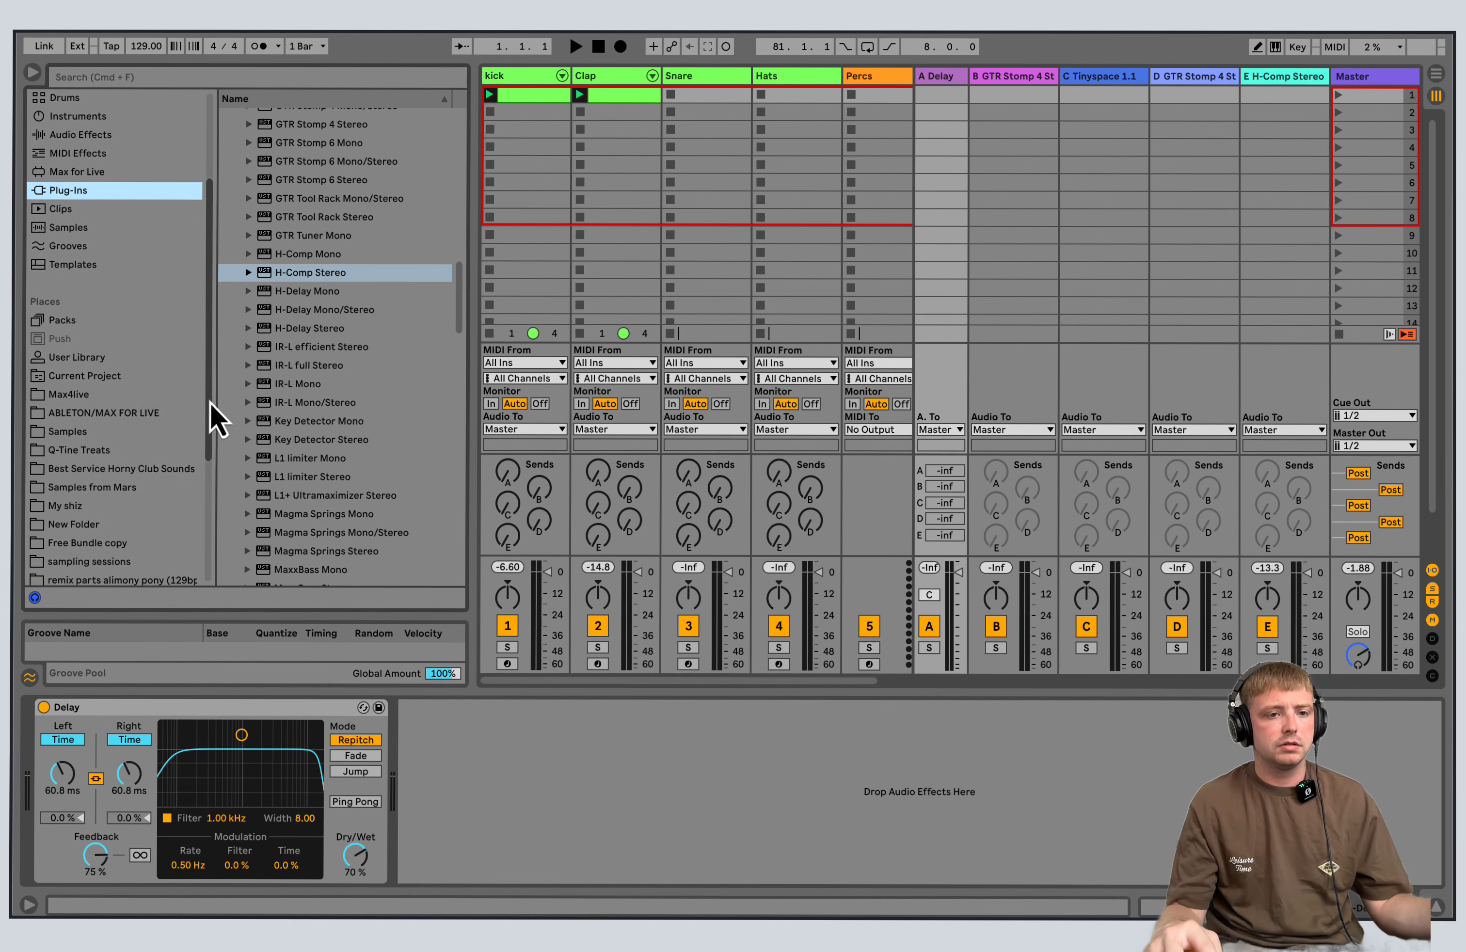
pyautogui.click(123, 403)
pyautogui.click(117, 419)
pyautogui.click(117, 395)
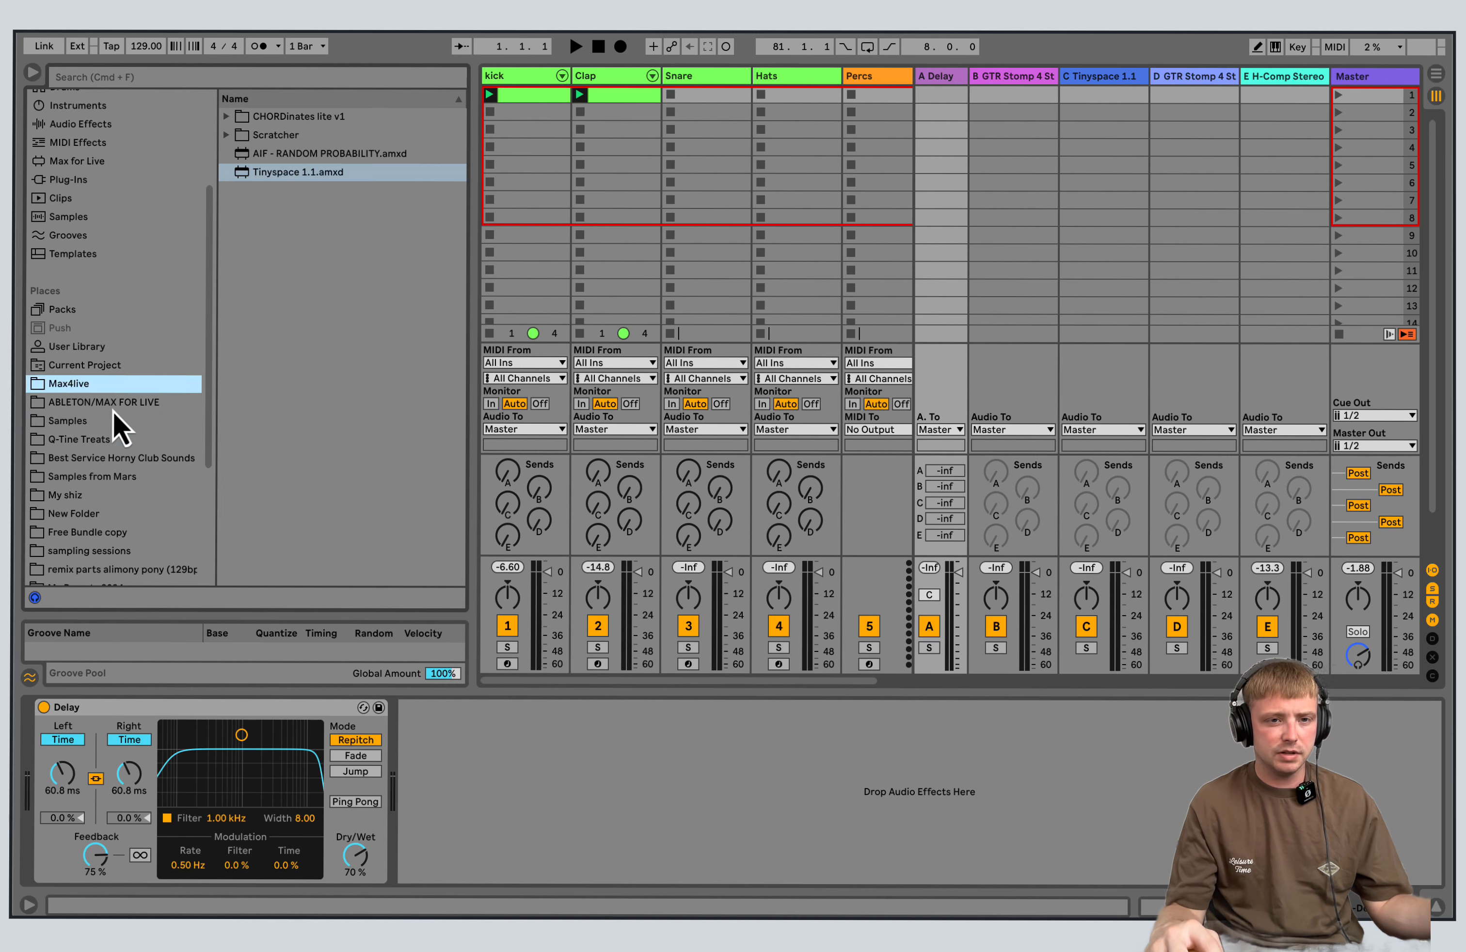
pyautogui.click(115, 420)
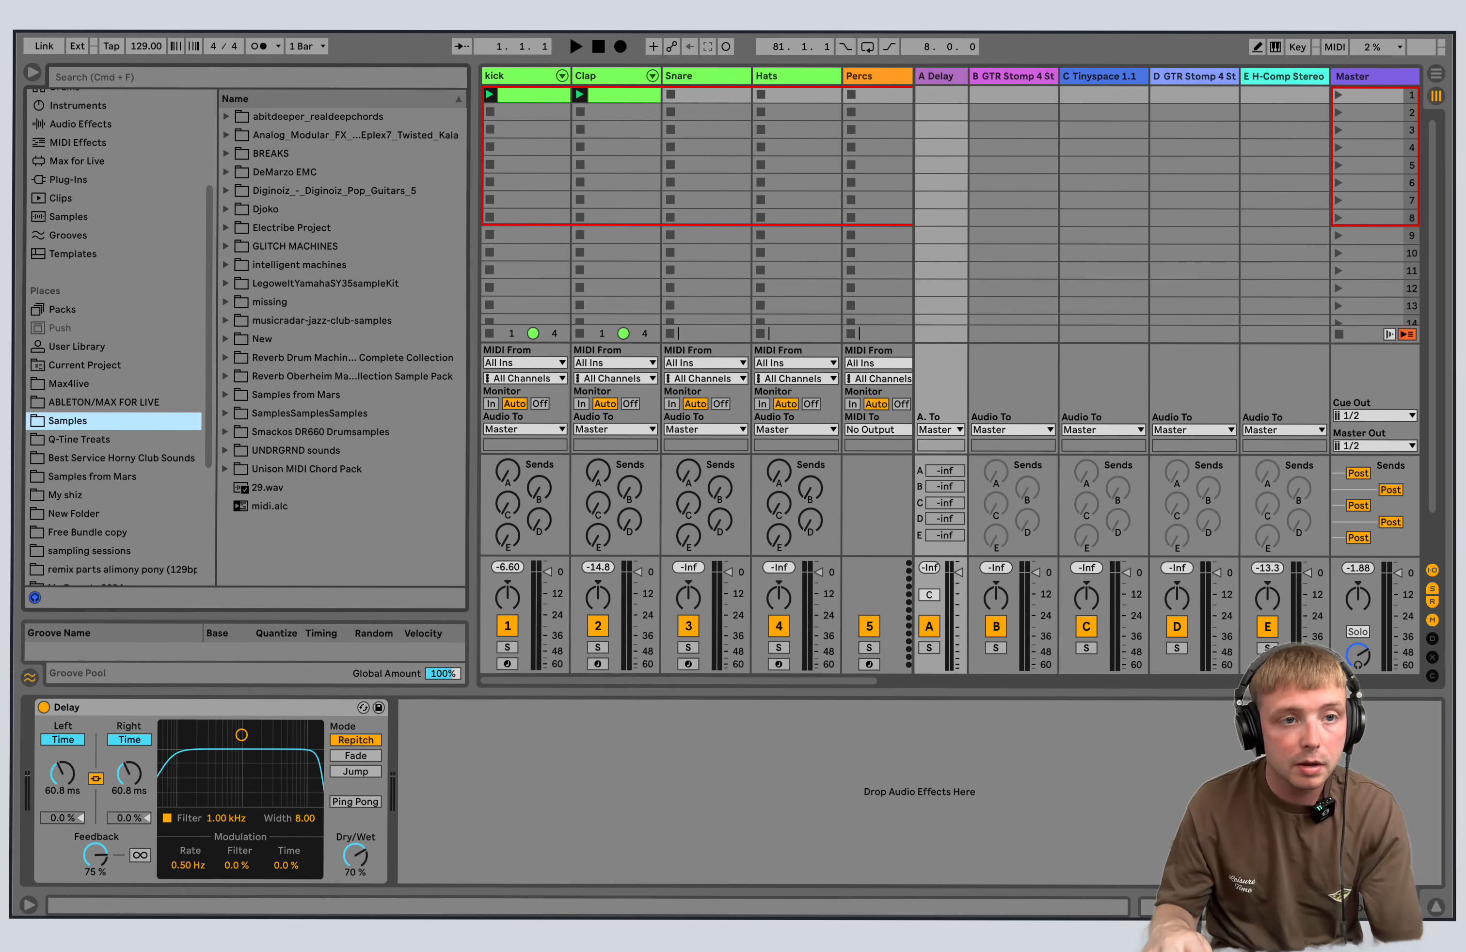
# Review the Live Set's save options and display the Snare track's Drum Rack.
pyautogui.click(113, 2)
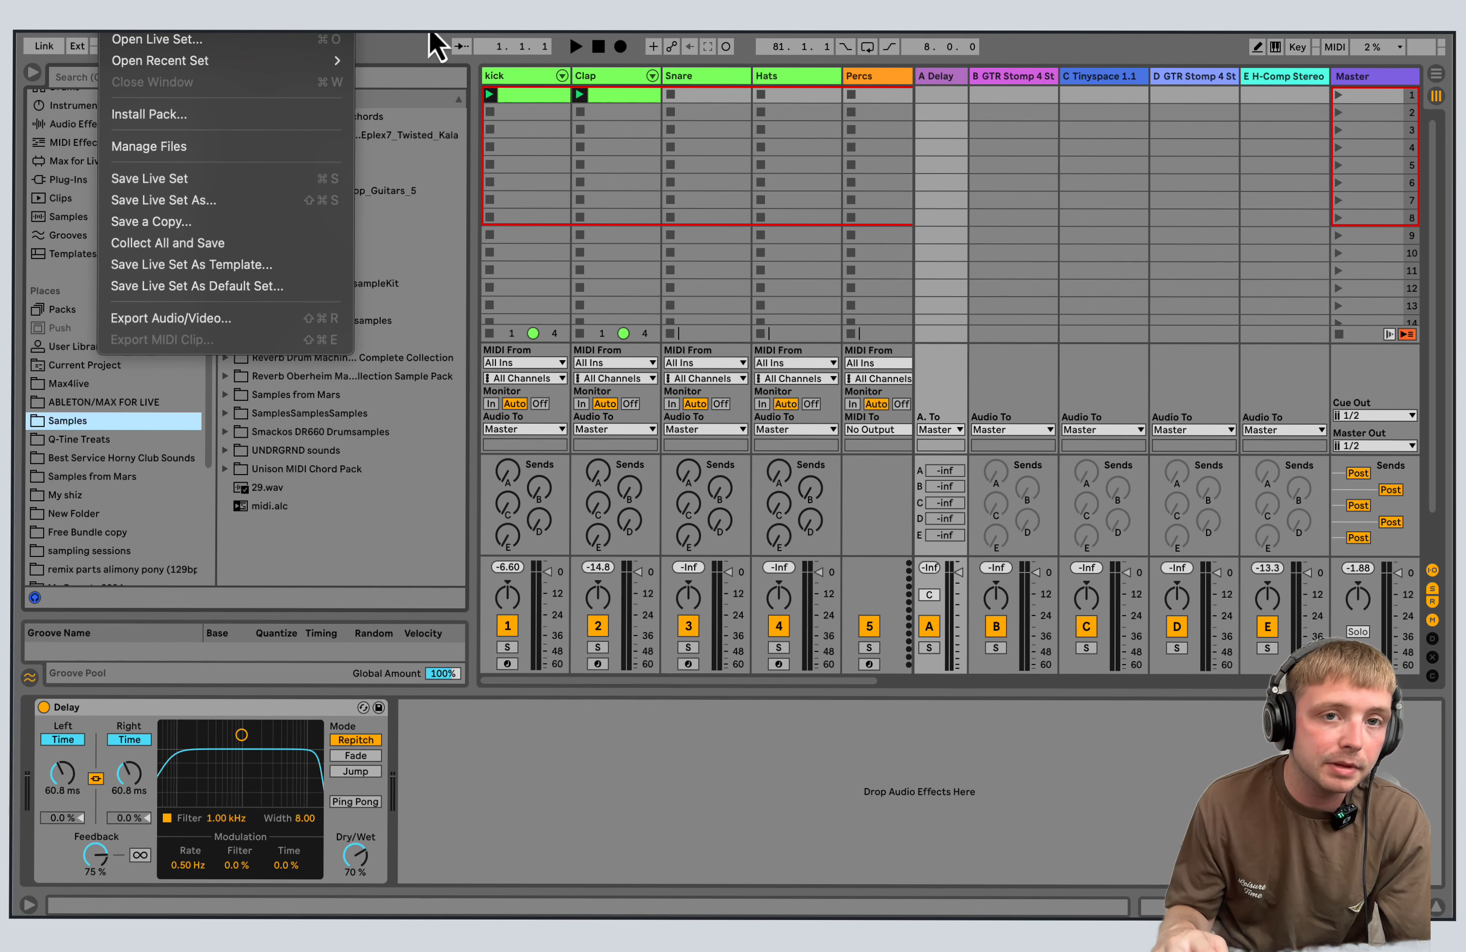
pyautogui.click(536, 83)
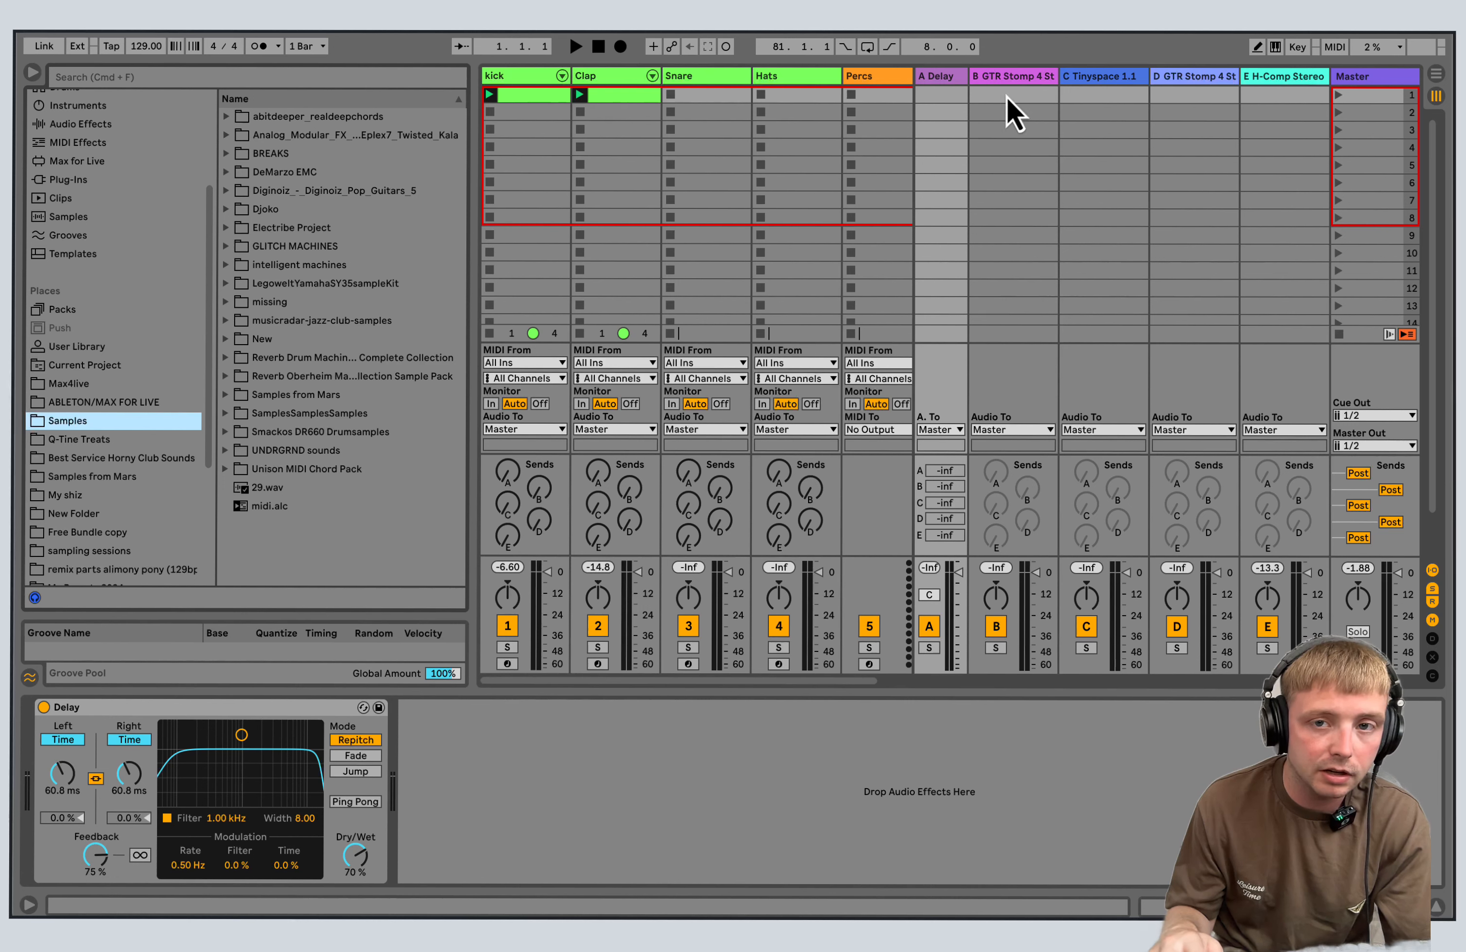
pyautogui.click(704, 76)
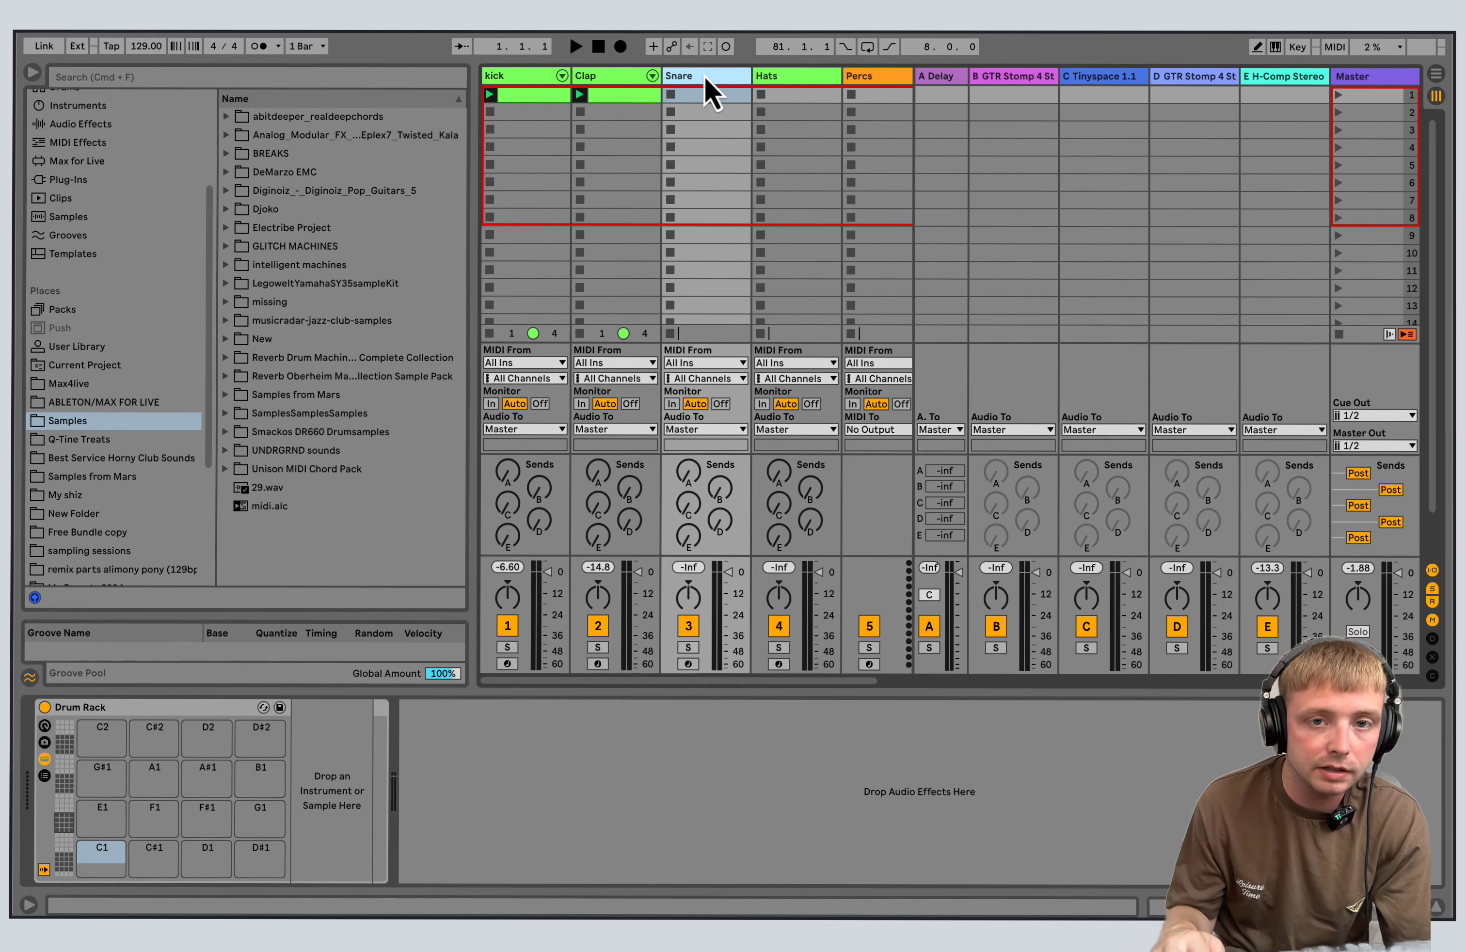
# Display the Hats track's Drum Rack and review the Live Set's save options.
pyautogui.click(781, 79)
pyautogui.click(112, 2)
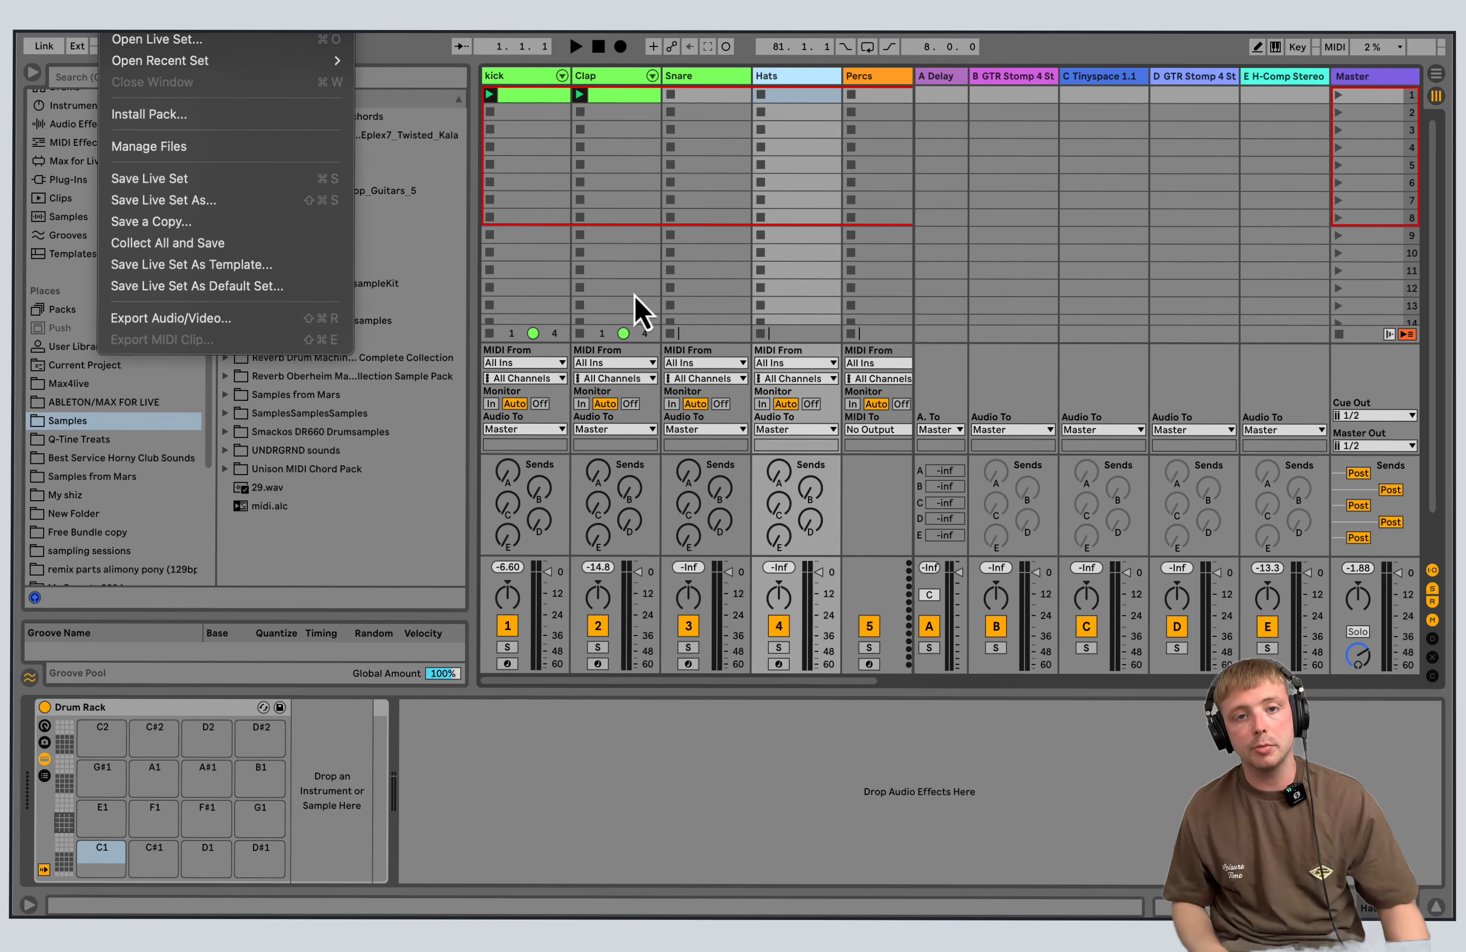
pyautogui.click(566, 138)
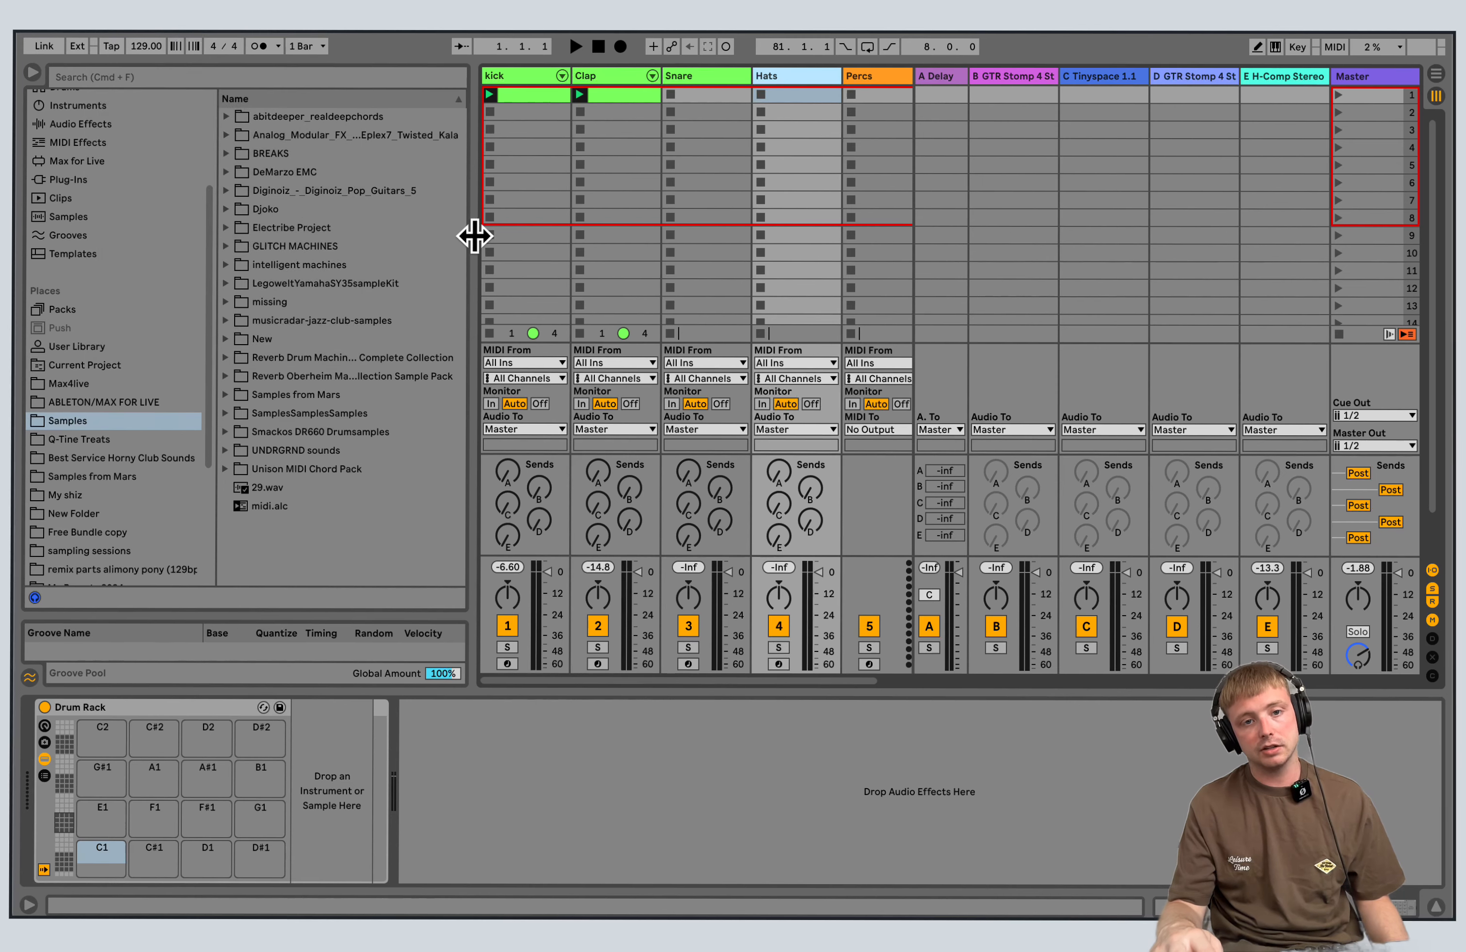
# Adjust the browser's width beside the drum tracks and expand the Djoko folder within Samples.
pyautogui.moveTo(474, 236); pyautogui.dragTo(384, 236)
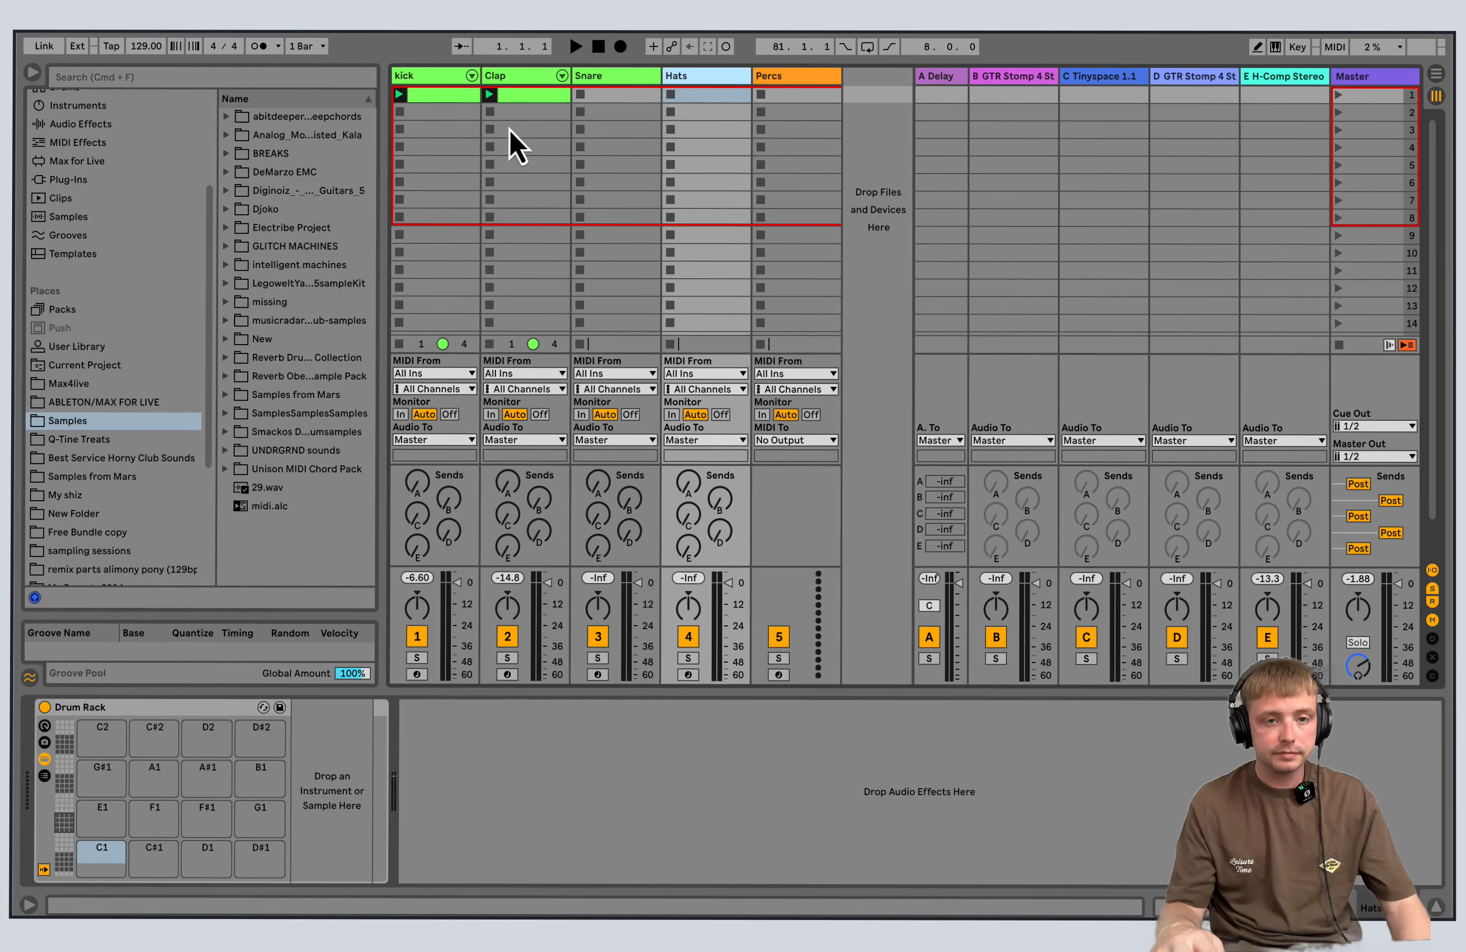
pyautogui.moveTo(383, 281); pyautogui.dragTo(545, 279)
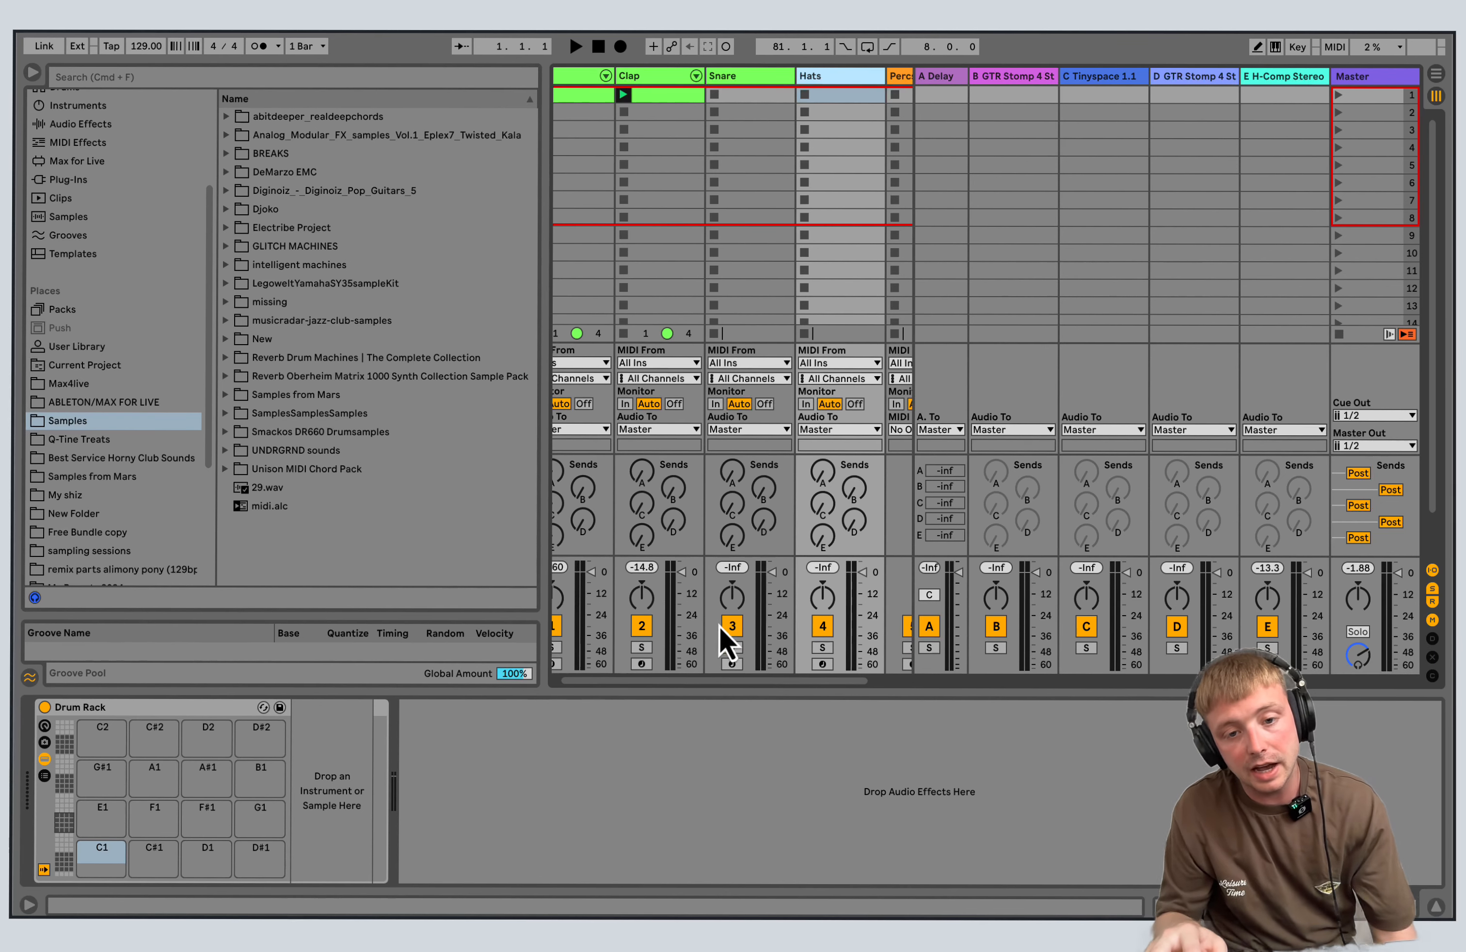
pyautogui.hscroll(-2, 726, 692)
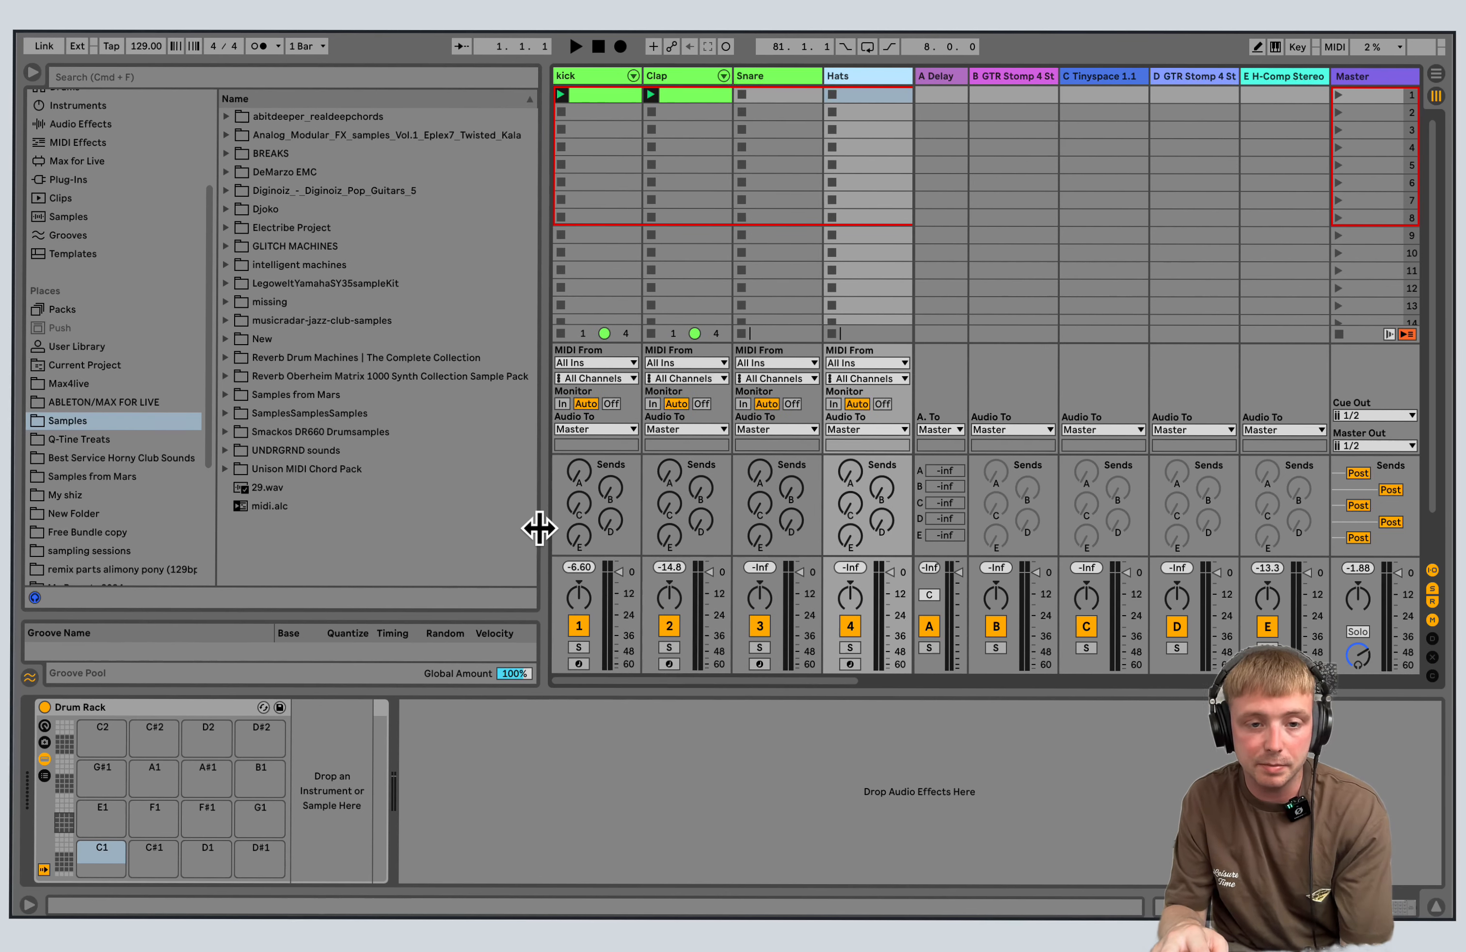
pyautogui.moveTo(540, 527); pyautogui.dragTo(485, 485)
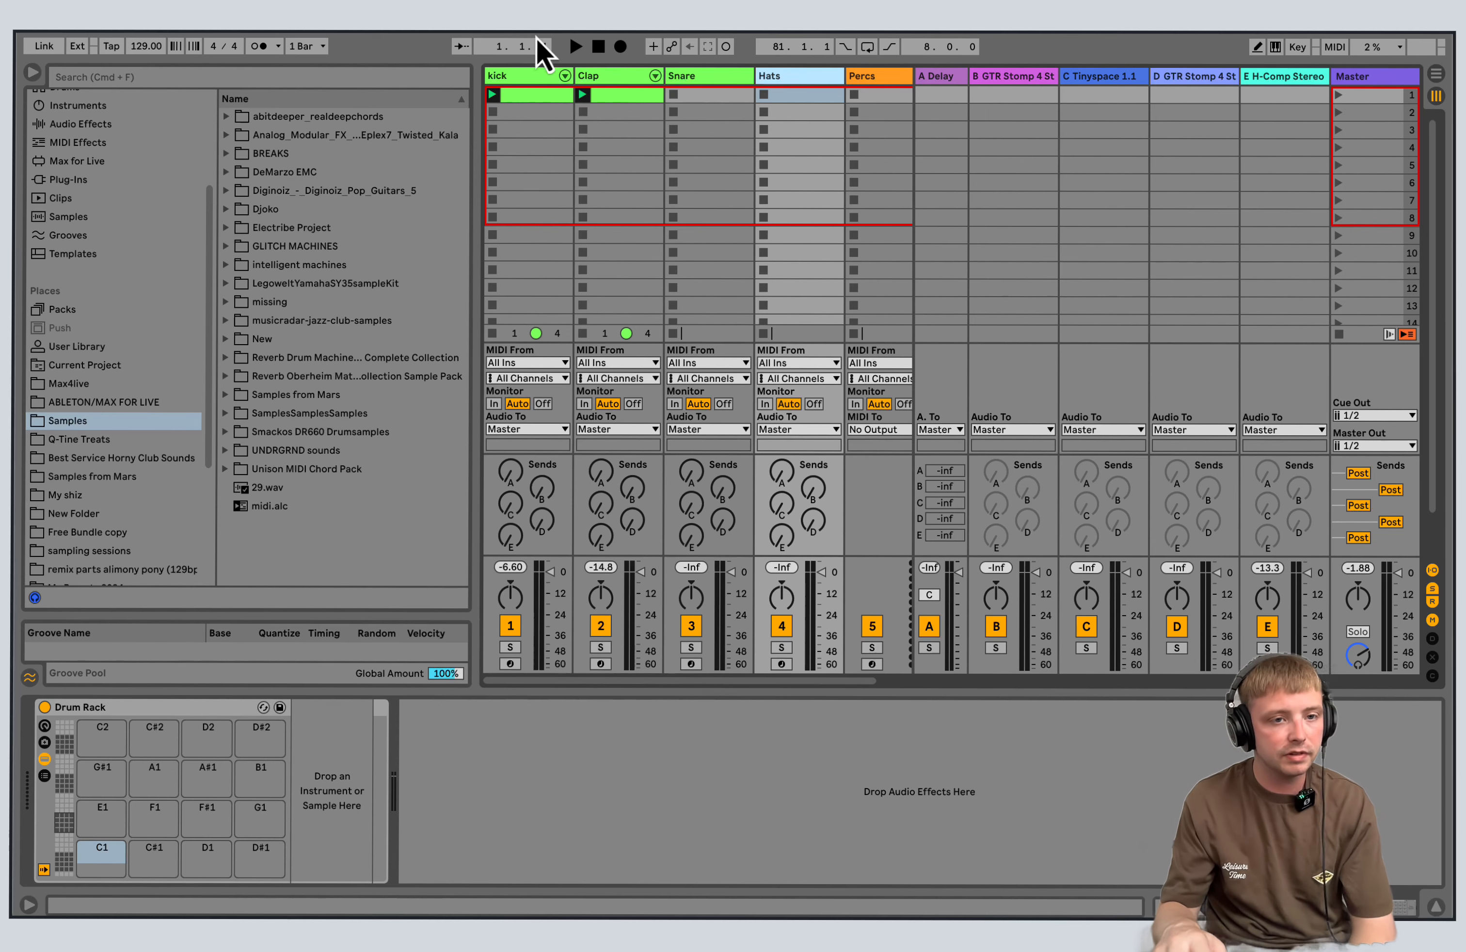
pyautogui.click(227, 209)
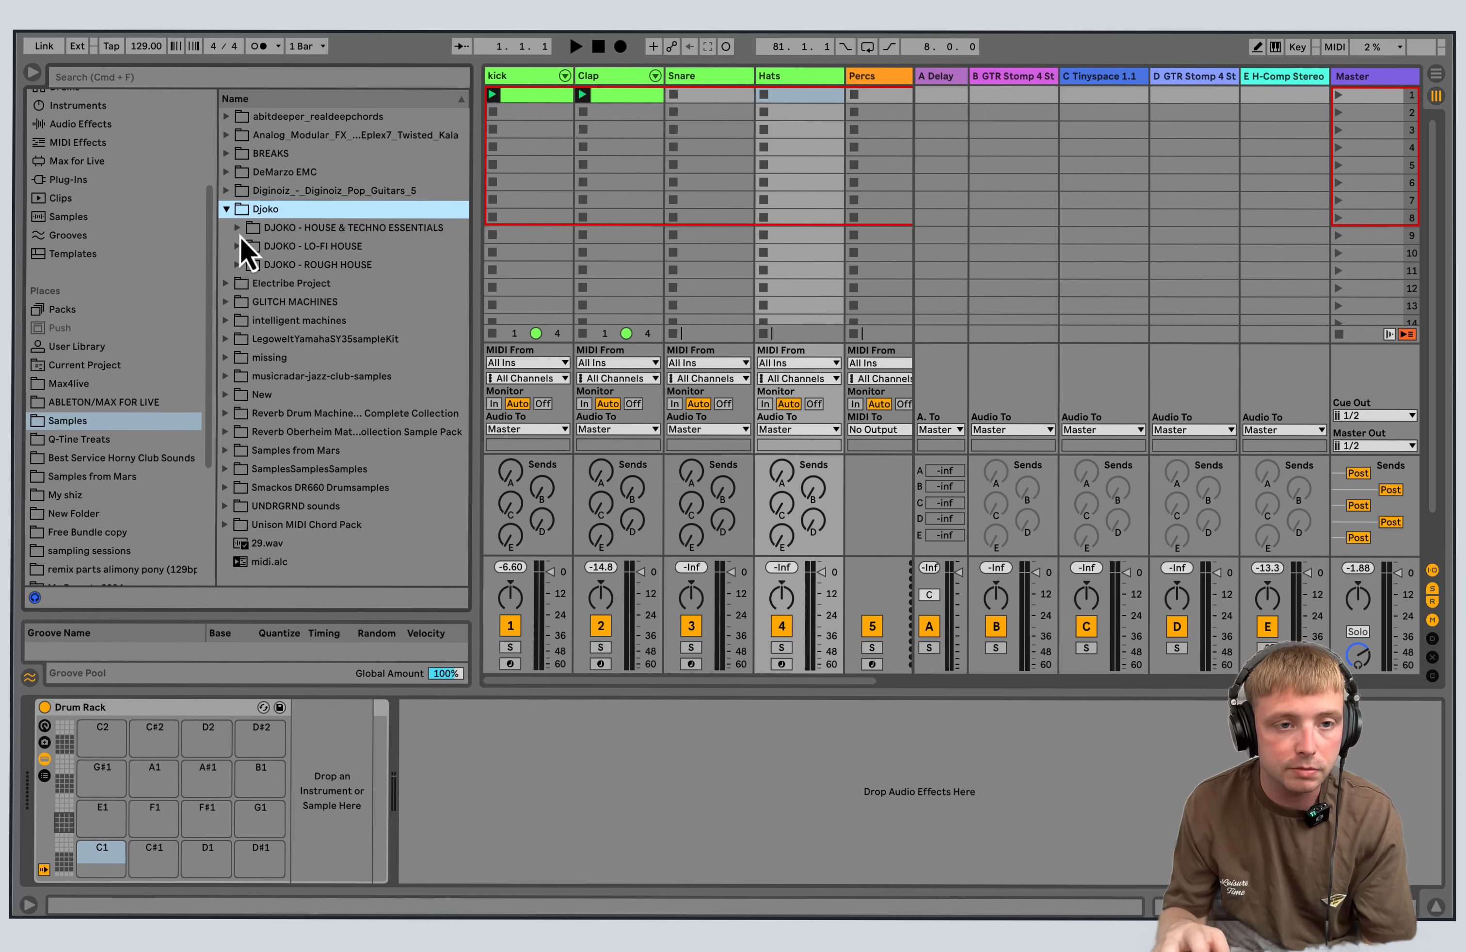
# Launch the kick clip and transpose all four of its notes to G2 (Kick-47) in an enlarged note editor.
pyautogui.click(525, 96)
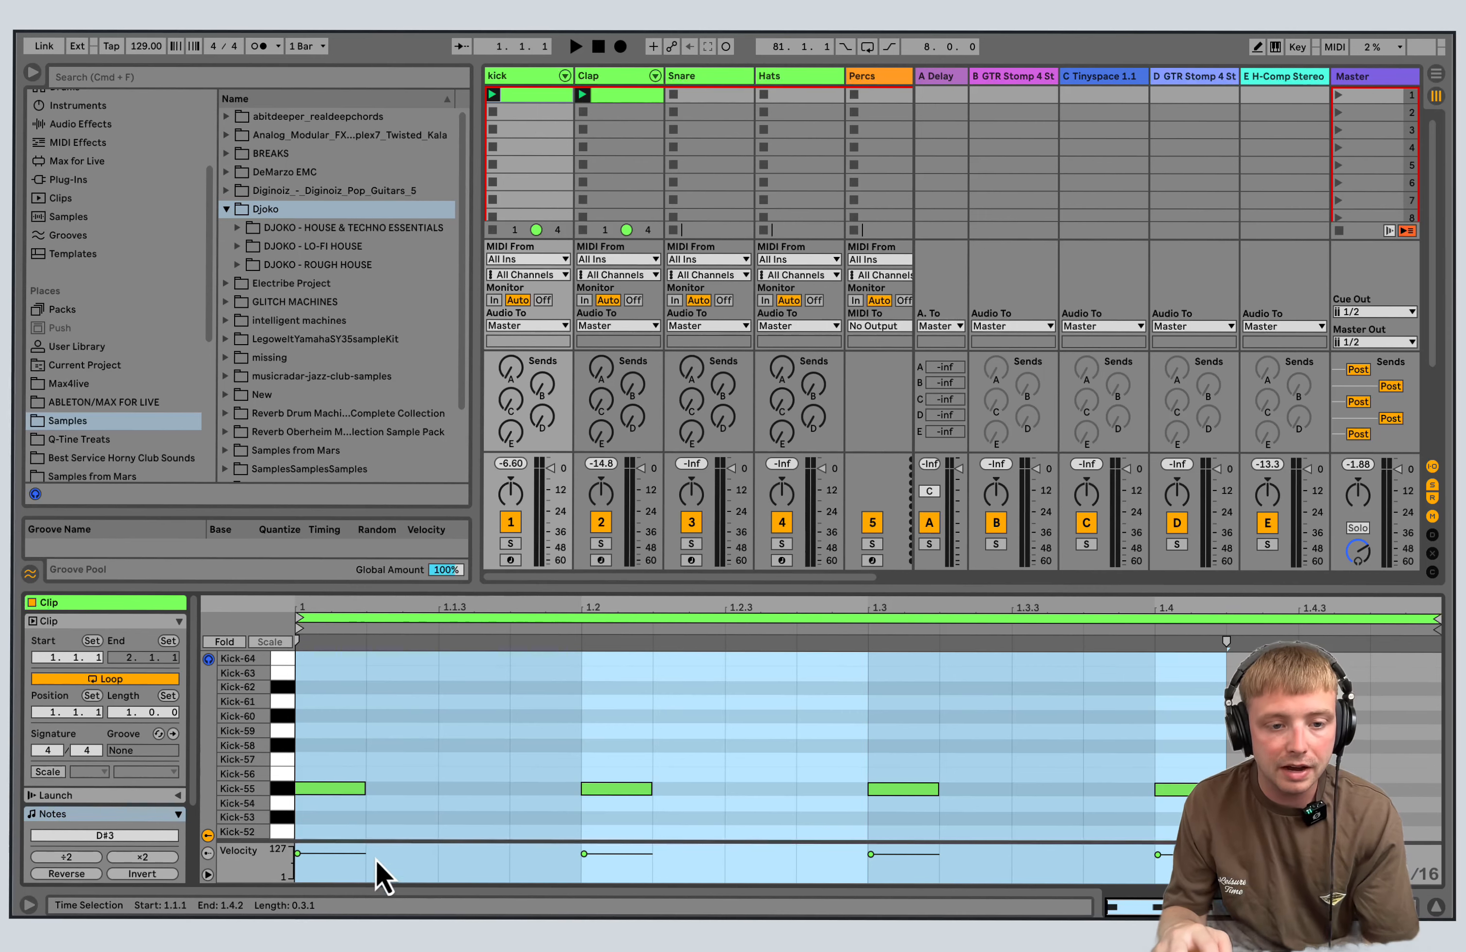
pyautogui.click(493, 94)
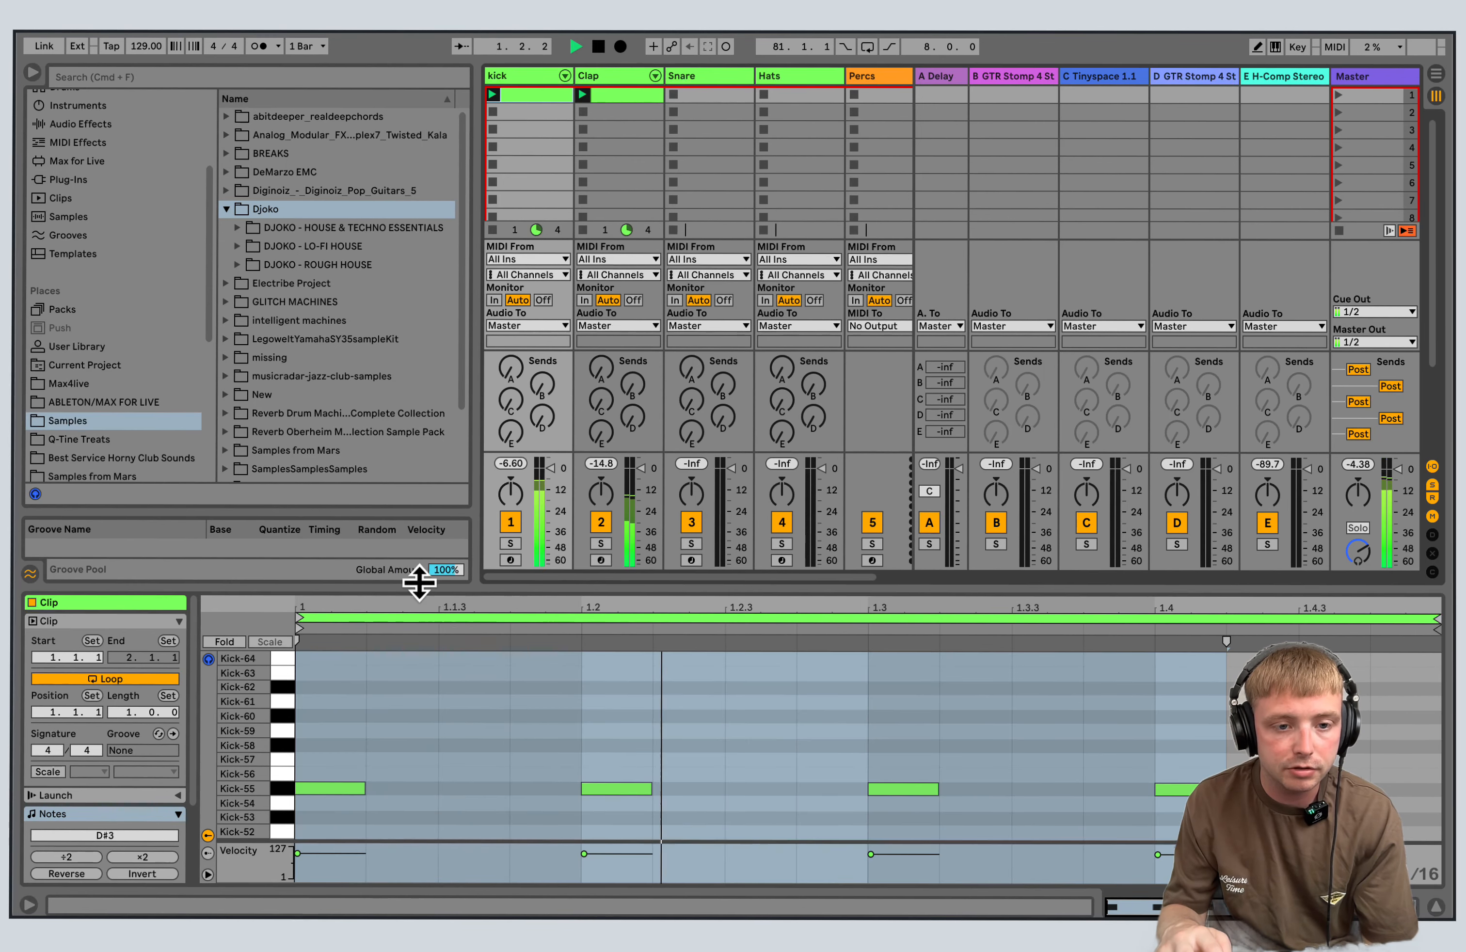
pyautogui.moveTo(419, 584); pyautogui.dragTo(418, 110)
pyautogui.moveTo(353, 389); pyautogui.dragTo(1413, 484)
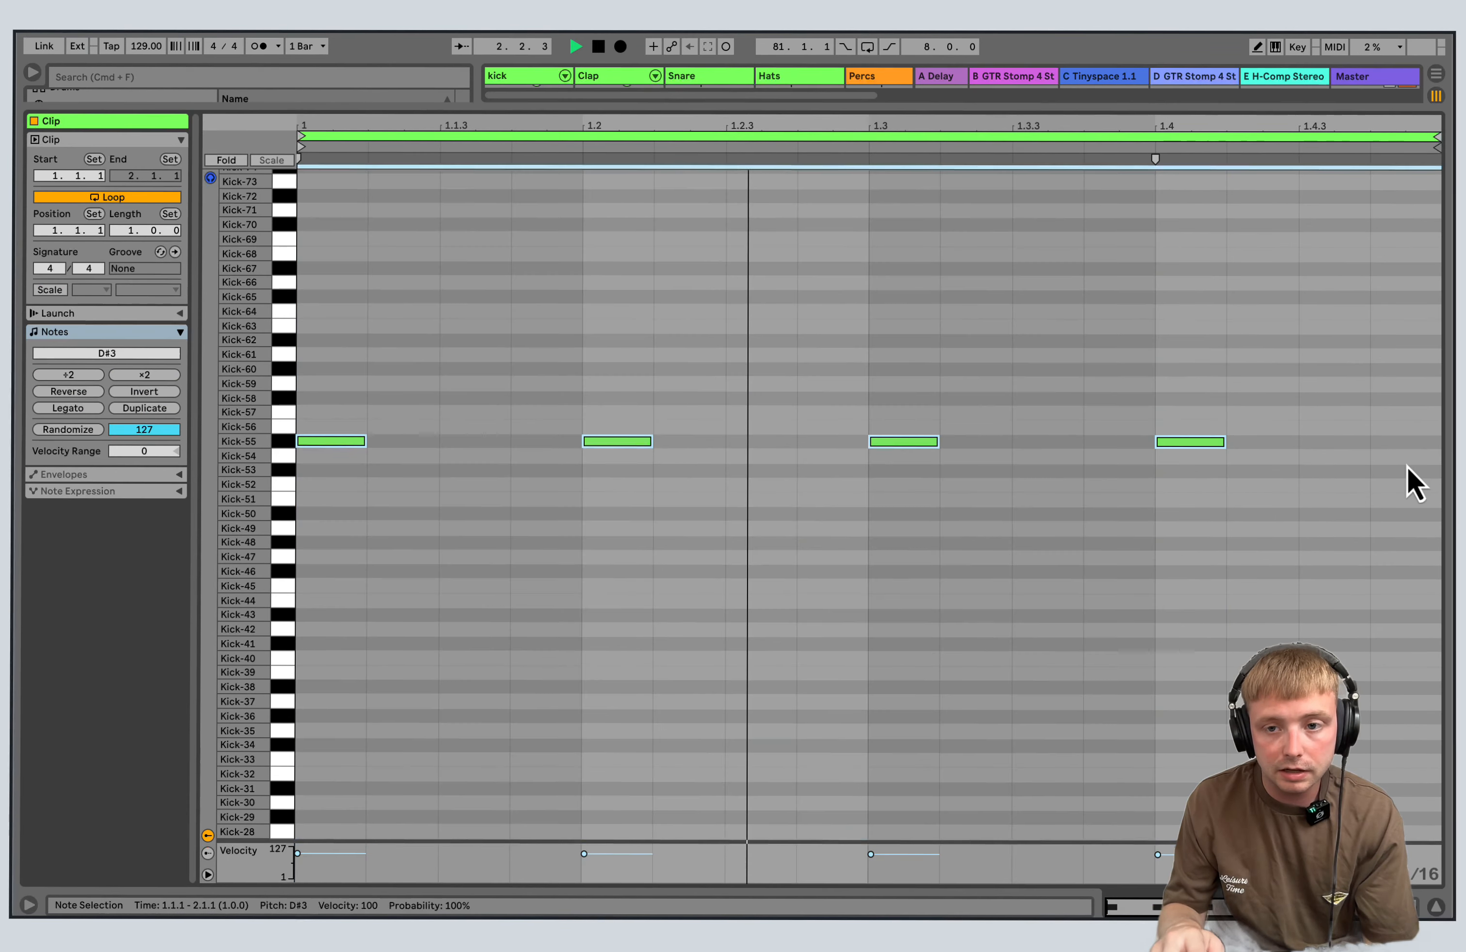
pyautogui.moveTo(1206, 442); pyautogui.dragTo(1222, 557)
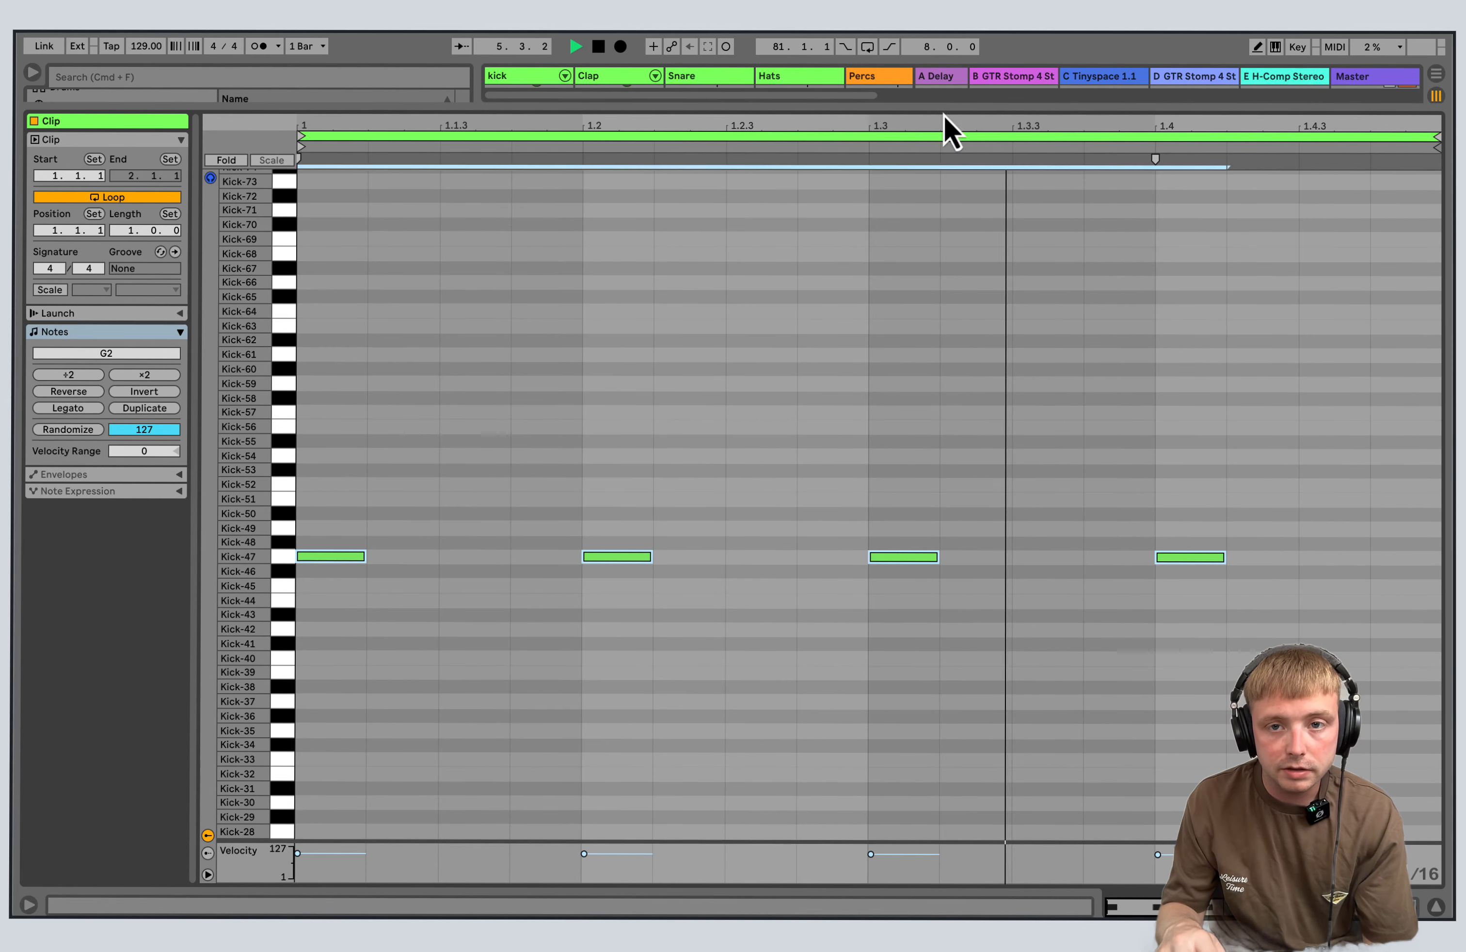
# Shrink the note editor to reveal the session grid and mixer, and stop playback.
pyautogui.moveTo(951, 109); pyautogui.dragTo(981, 631)
pyautogui.click(599, 46)
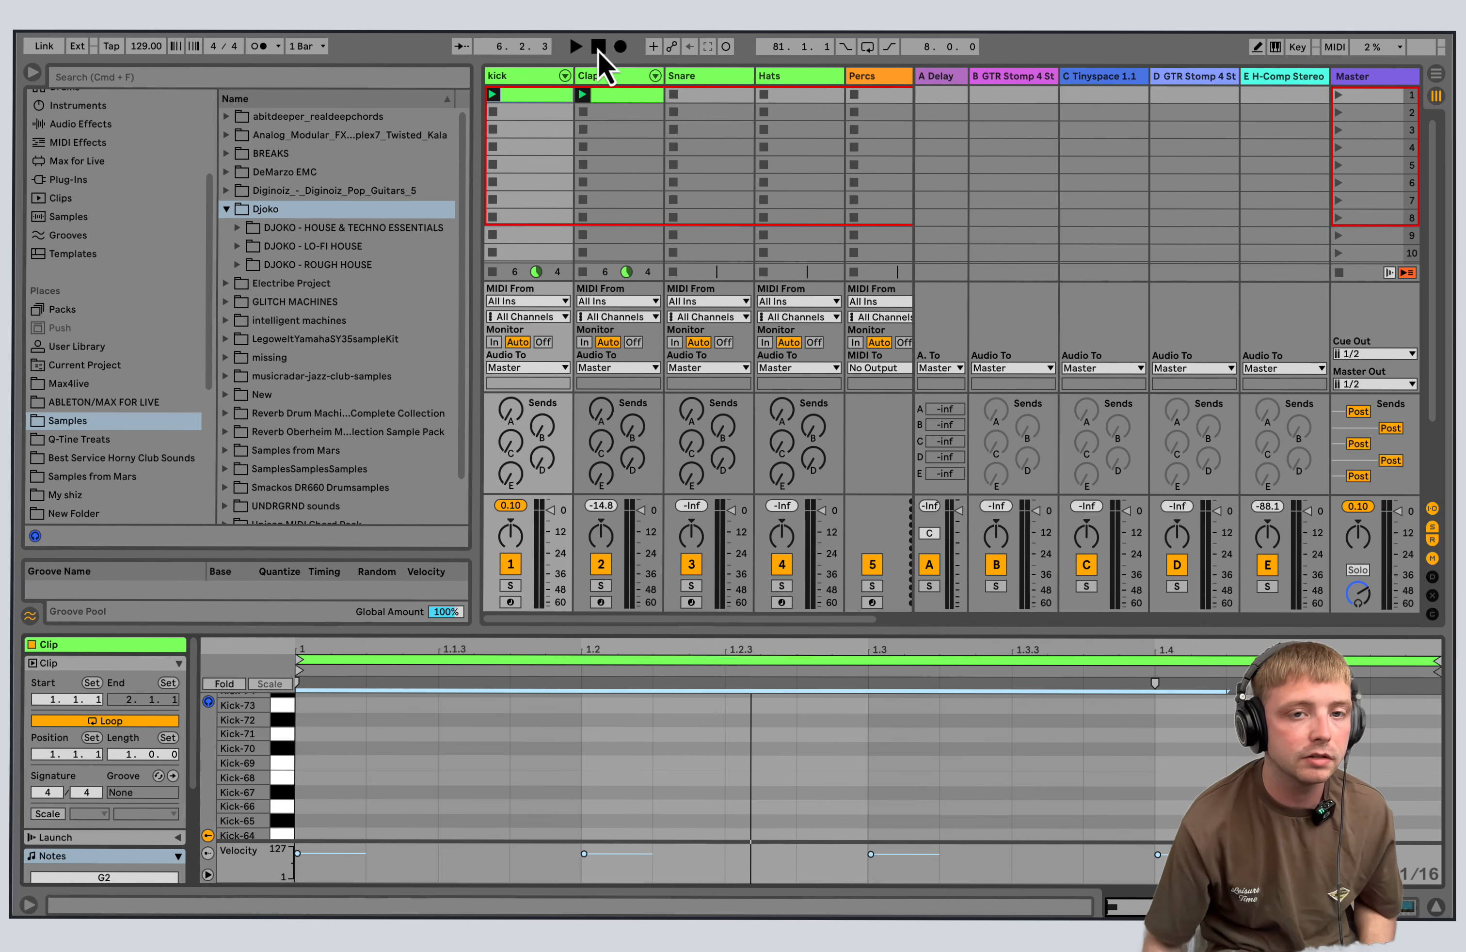
pyautogui.moveTo(1176, 912)
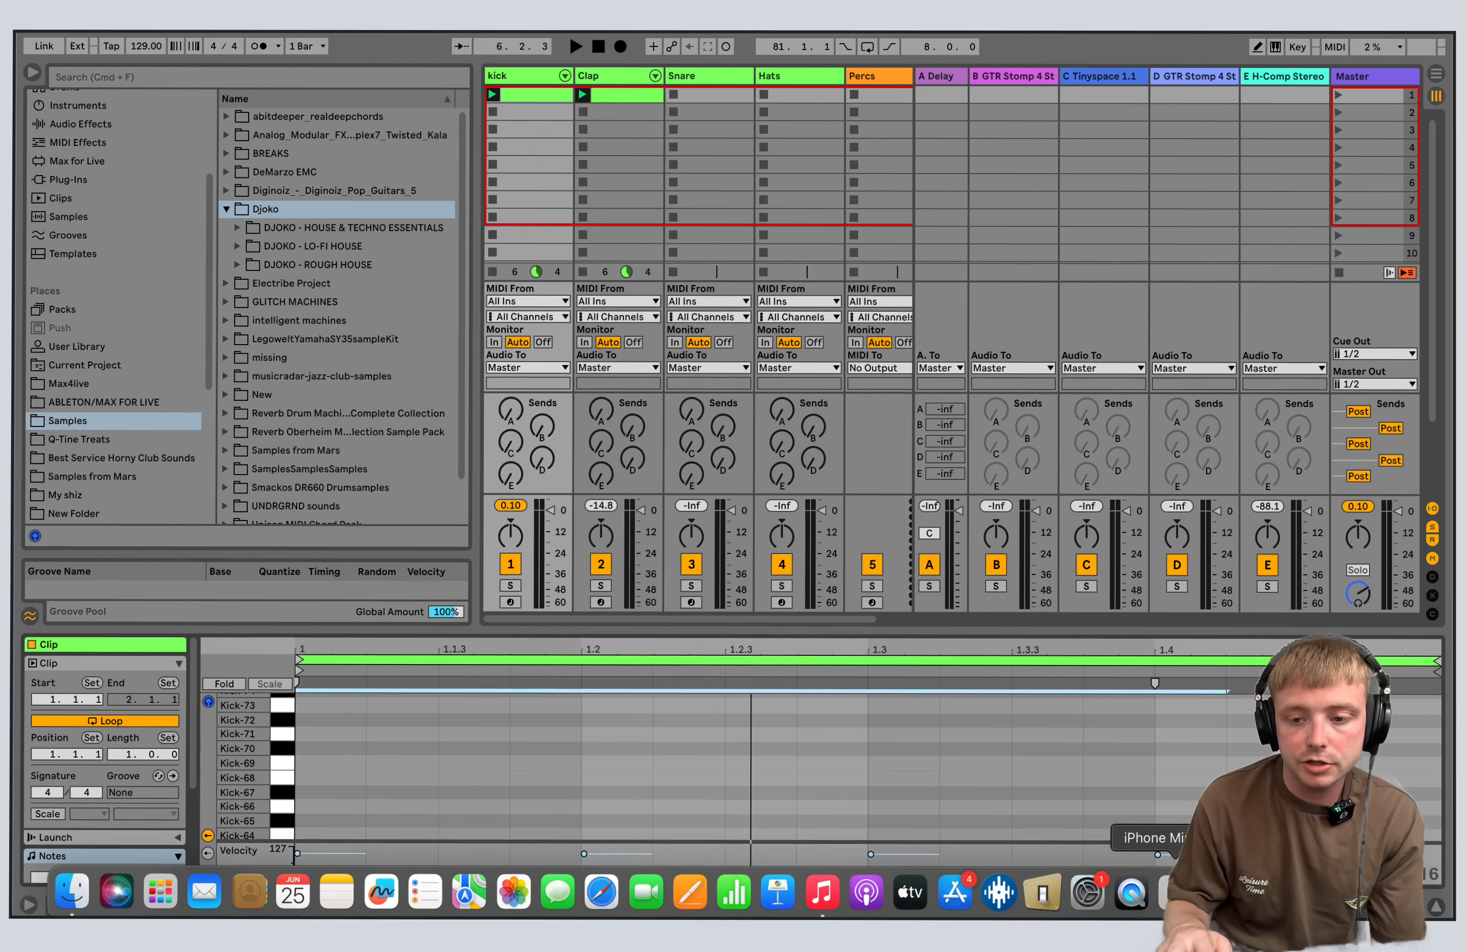